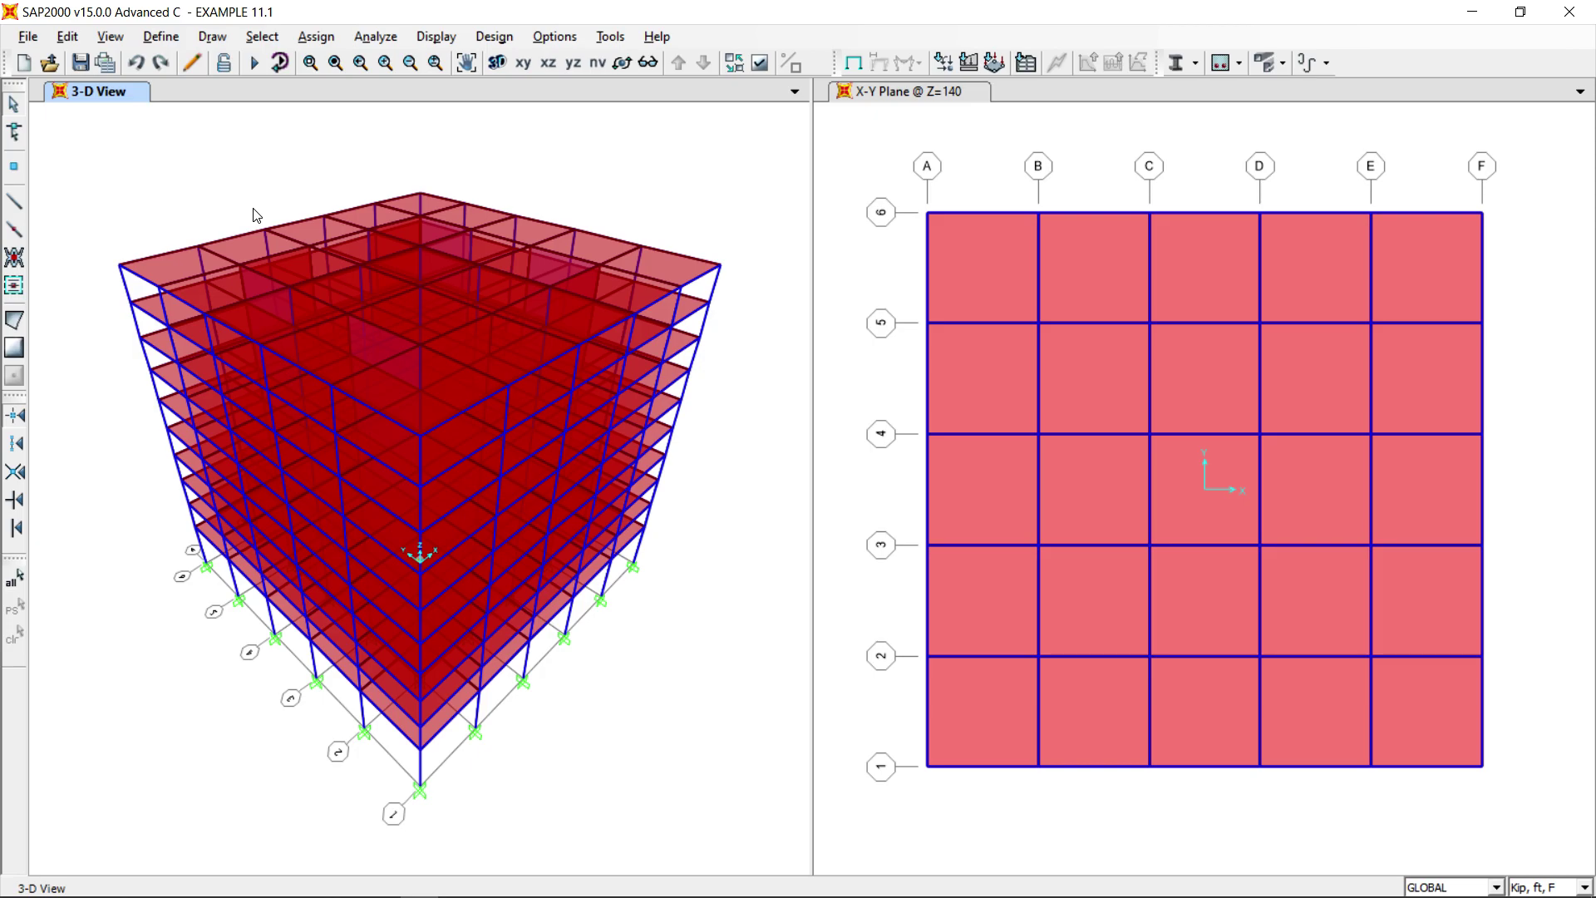
# Step: Delete all the existing load combinations UDCON1, UDCON2, UDCON3 and COMB1
pyautogui.click(262, 36)
pyautogui.click(283, 37)
pyautogui.click(157, 39)
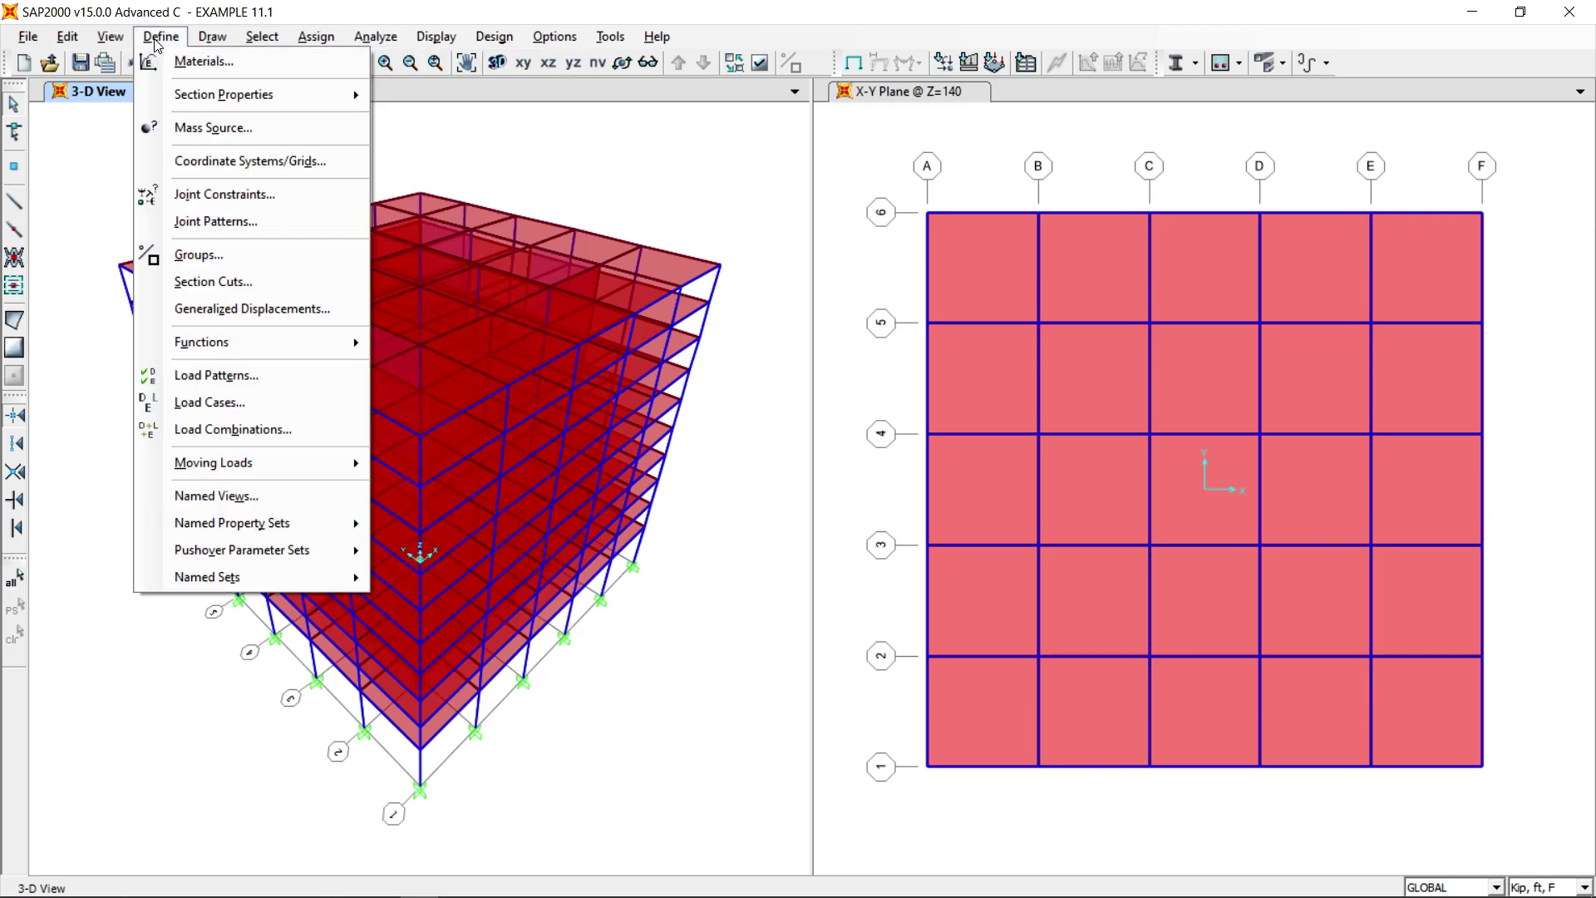
pyautogui.click(265, 430)
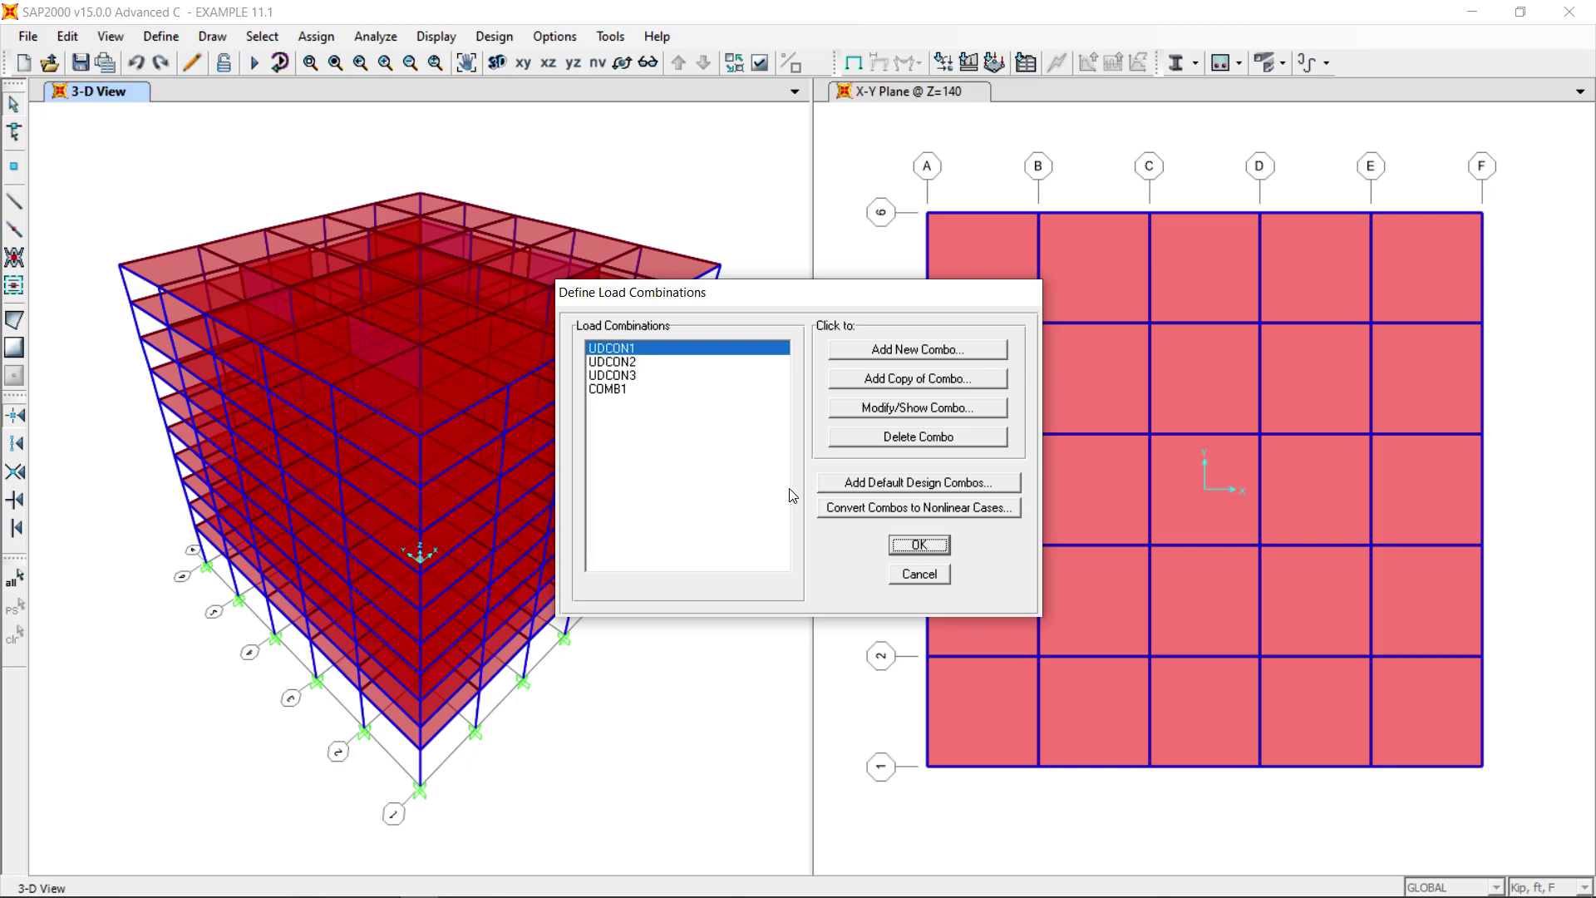
pyautogui.click(901, 441)
pyautogui.click(901, 441)
pyautogui.click(901, 440)
pyautogui.click(900, 438)
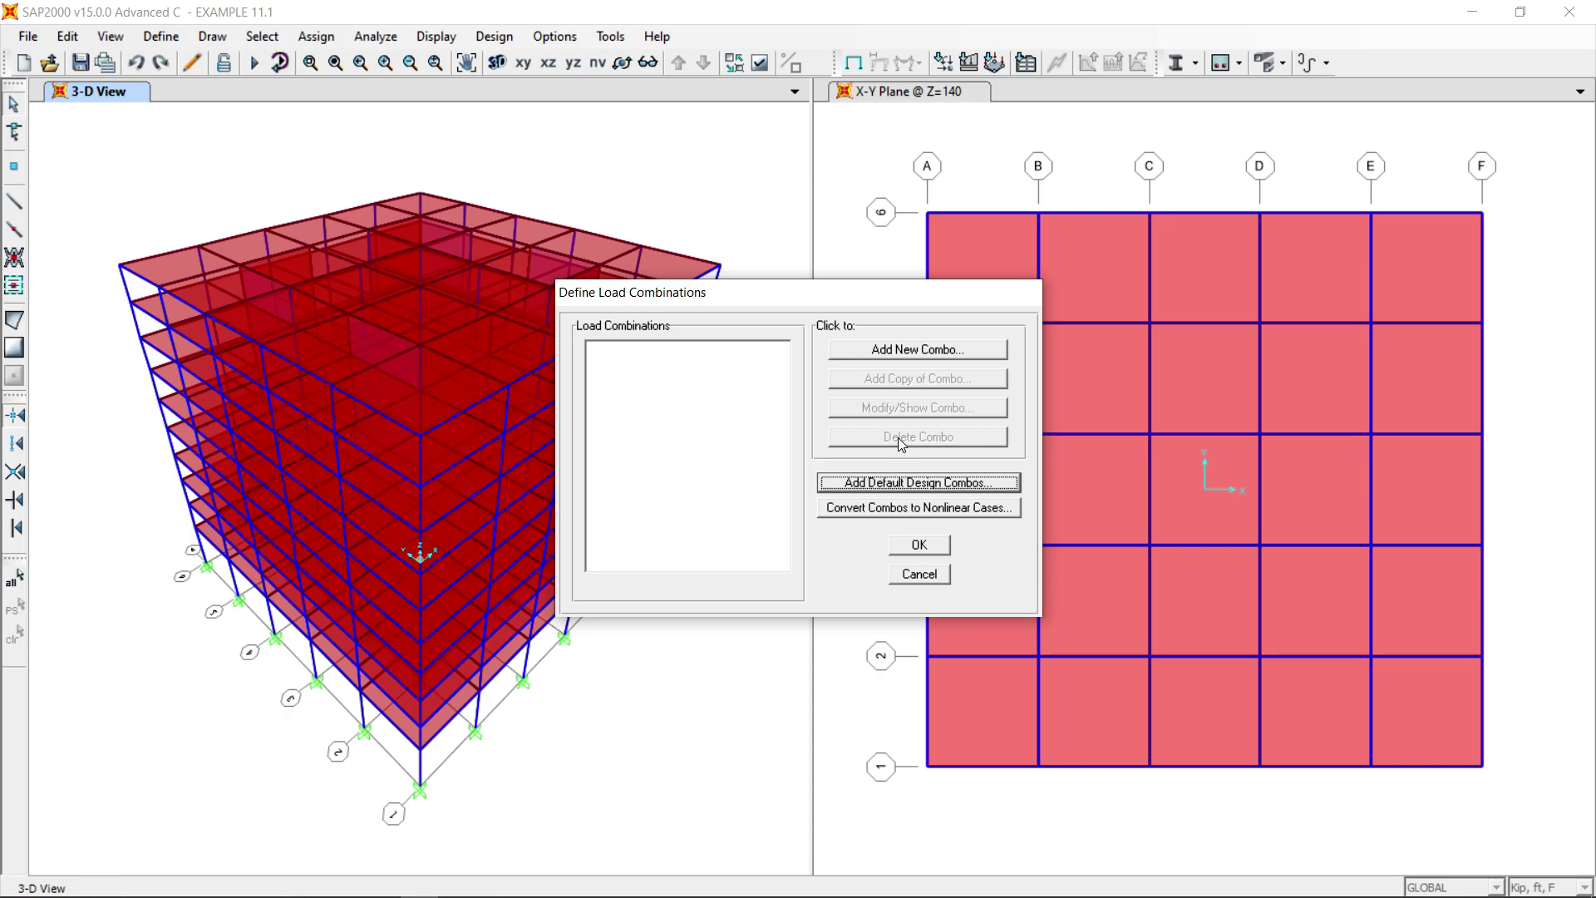
pyautogui.click(919, 546)
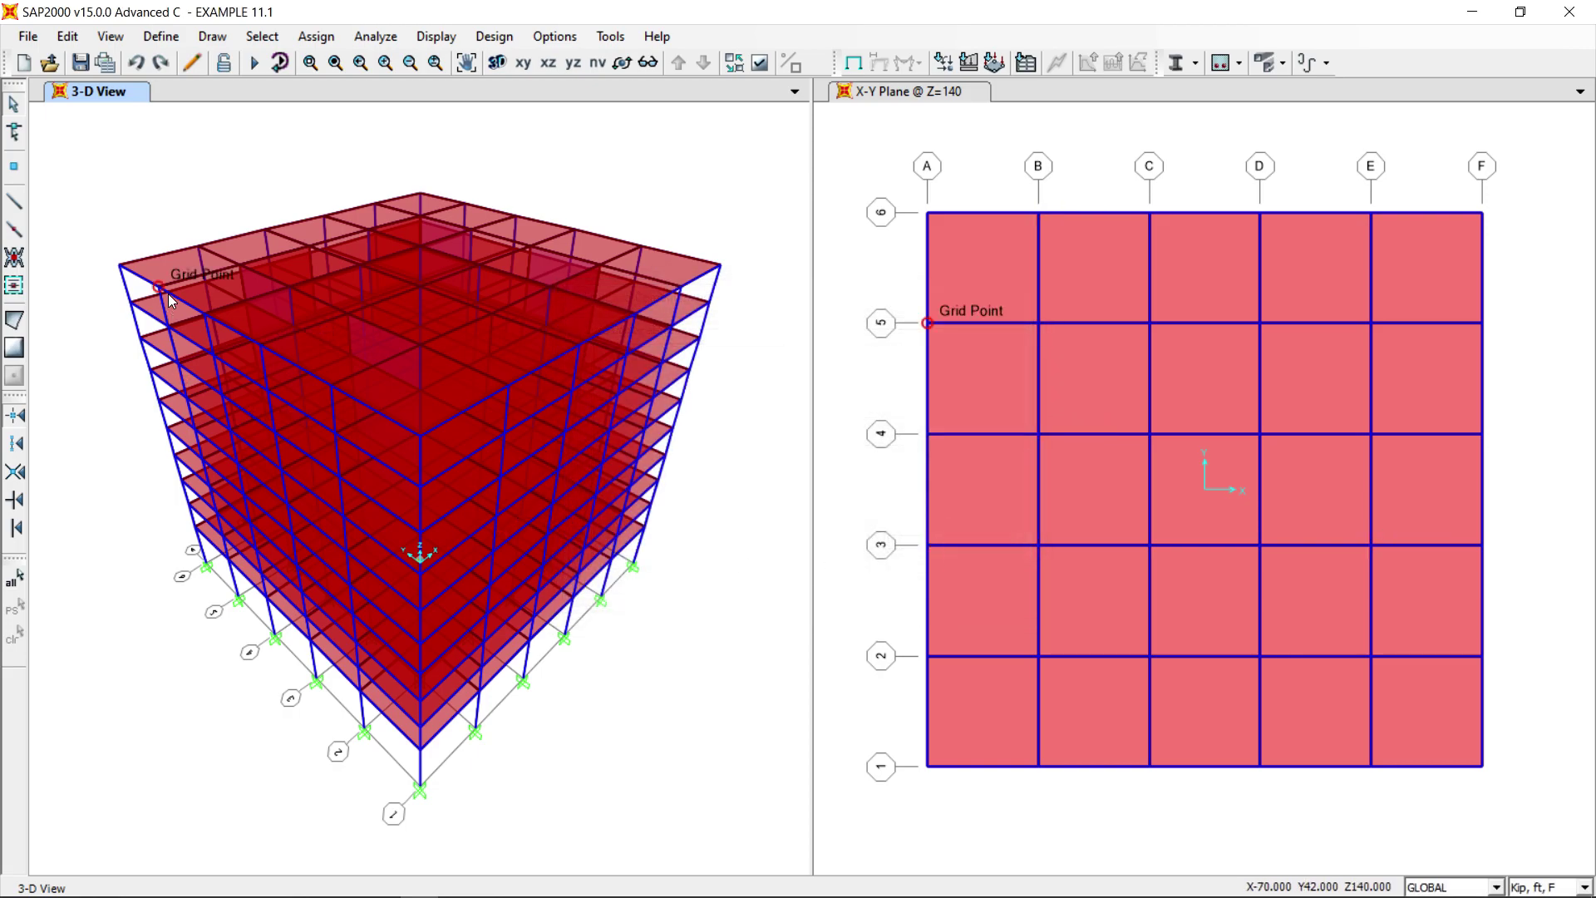
# Step: Add a load pattern named WIND of type WIND with ASCE 7-05 as its auto lateral load pattern
pyautogui.click(160, 36)
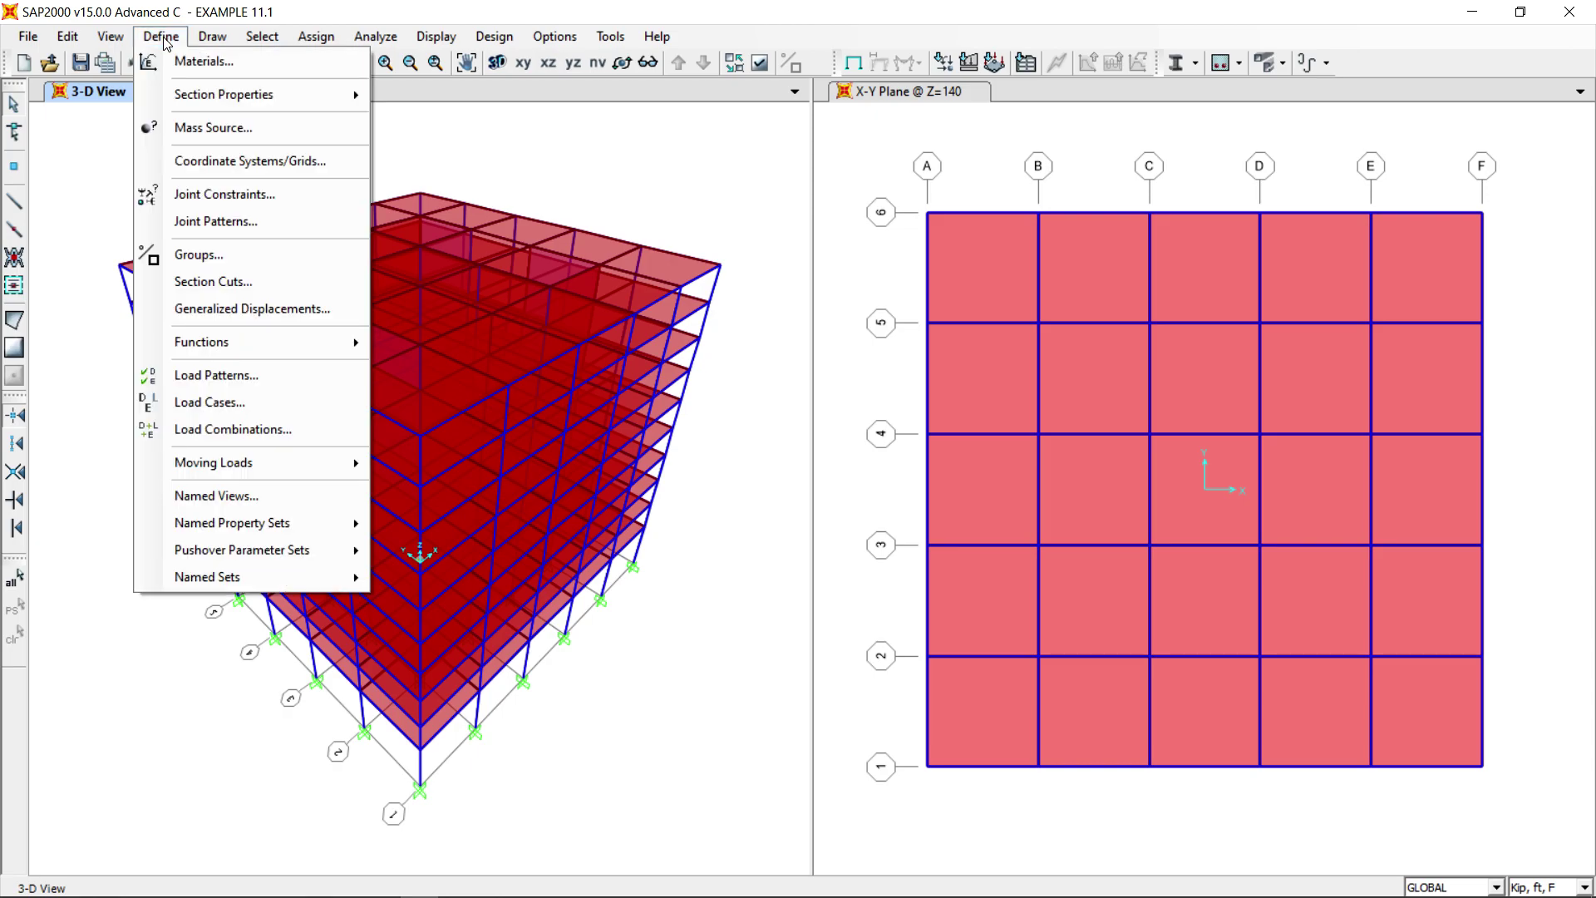
pyautogui.click(241, 380)
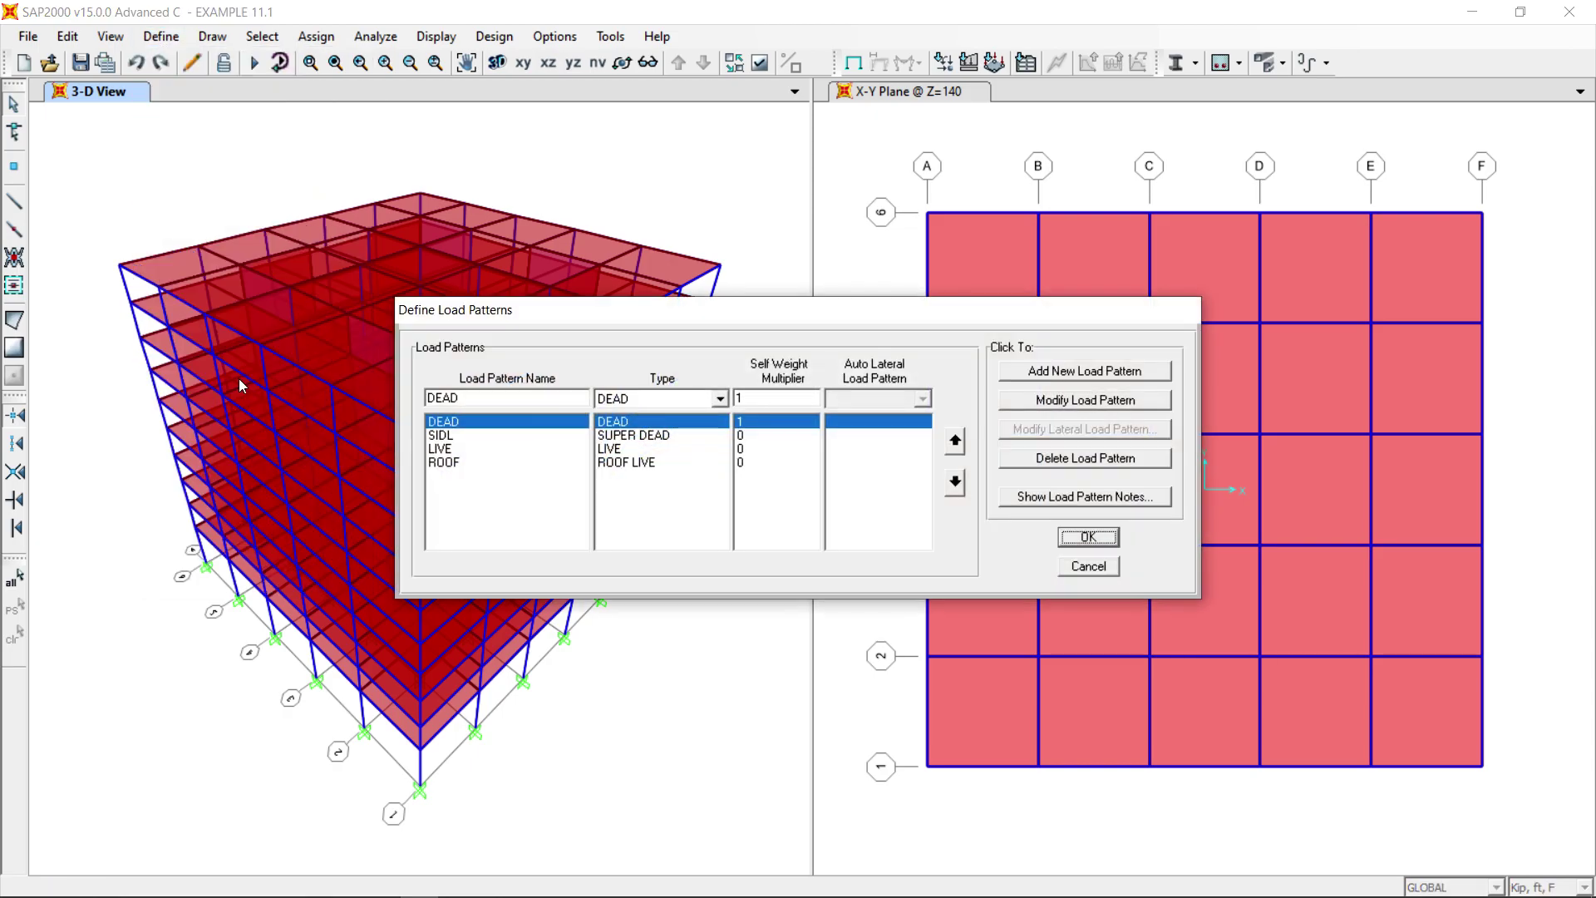
pyautogui.click(505, 399)
pyautogui.write('Wind')
pyautogui.press('BackSpace')
pyautogui.press('BackSpace')
pyautogui.press('BackSpace')
pyautogui.press('BackSpace')
pyautogui.write('WIND')
pyautogui.click(728, 400)
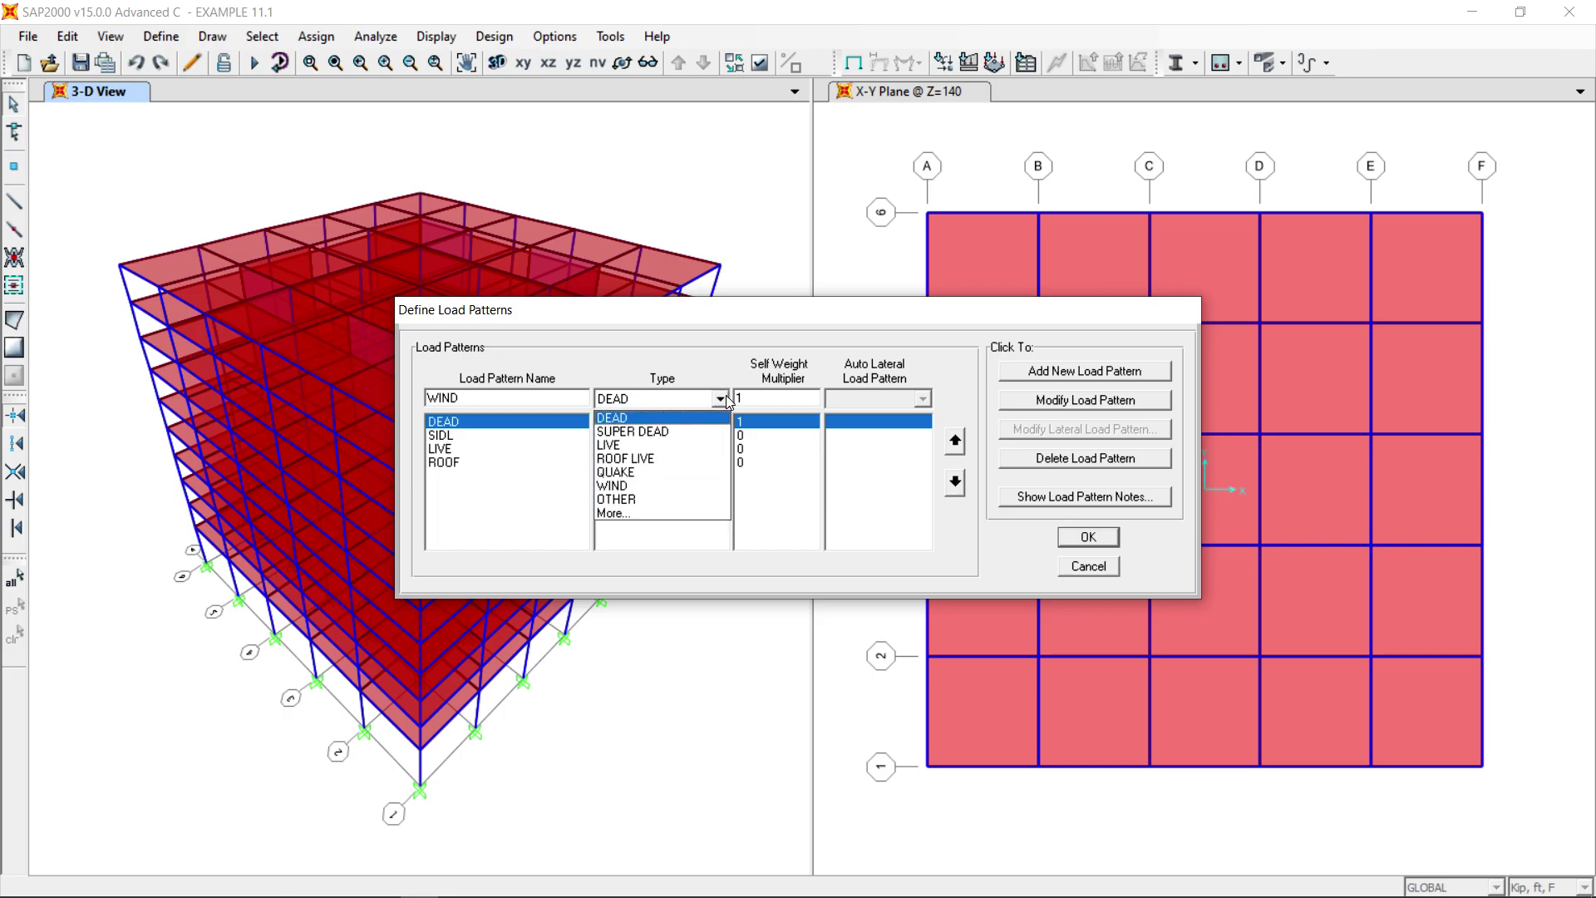
pyautogui.click(624, 487)
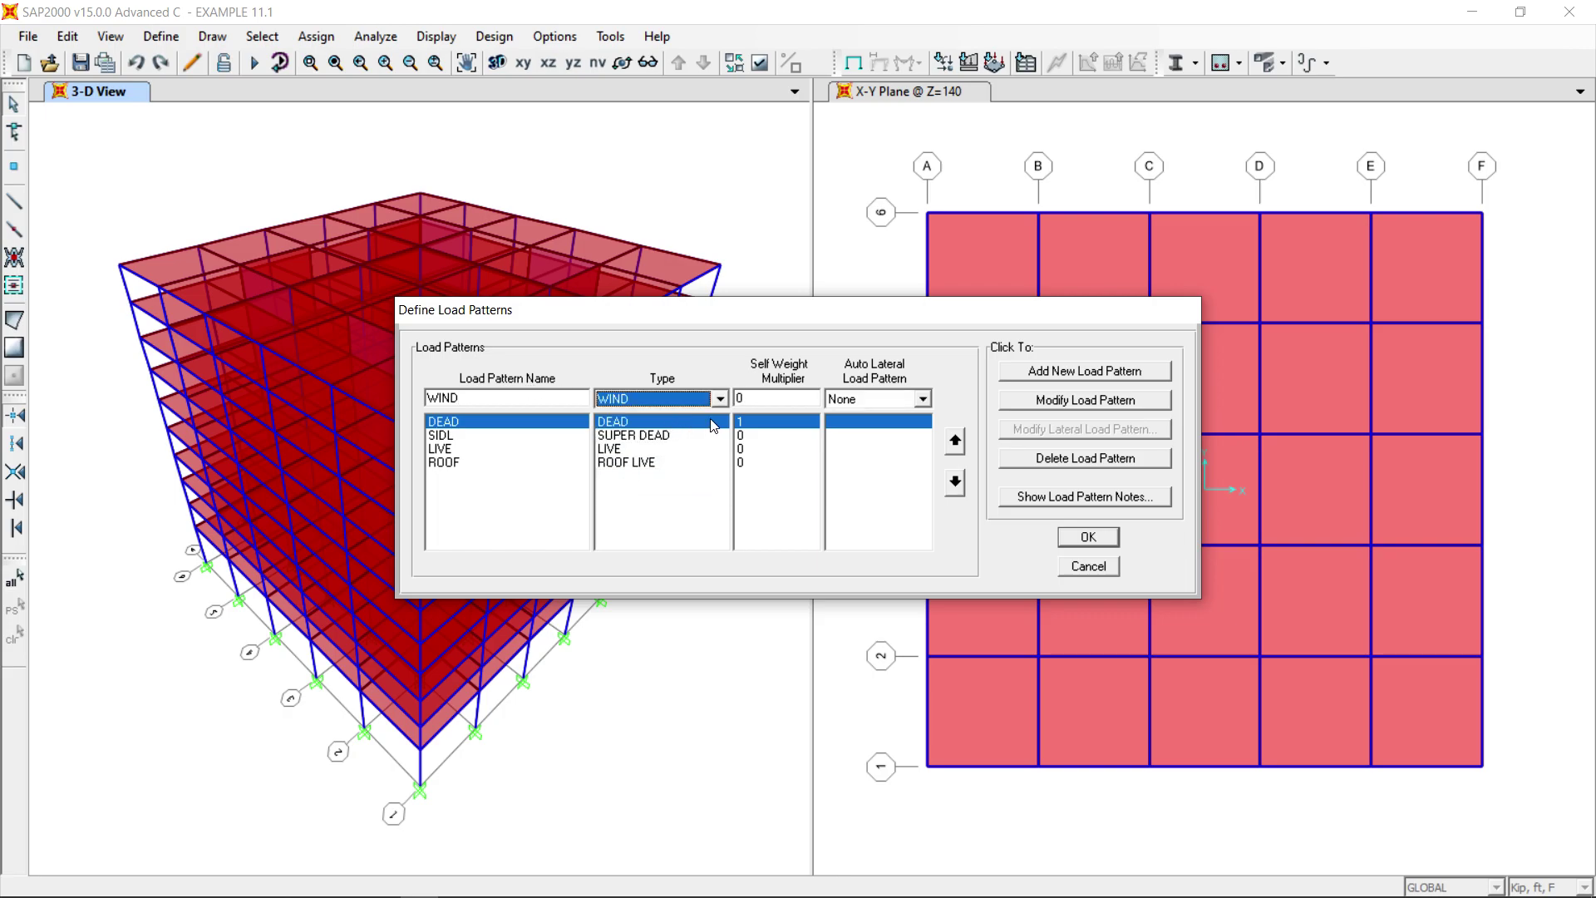
pyautogui.click(924, 399)
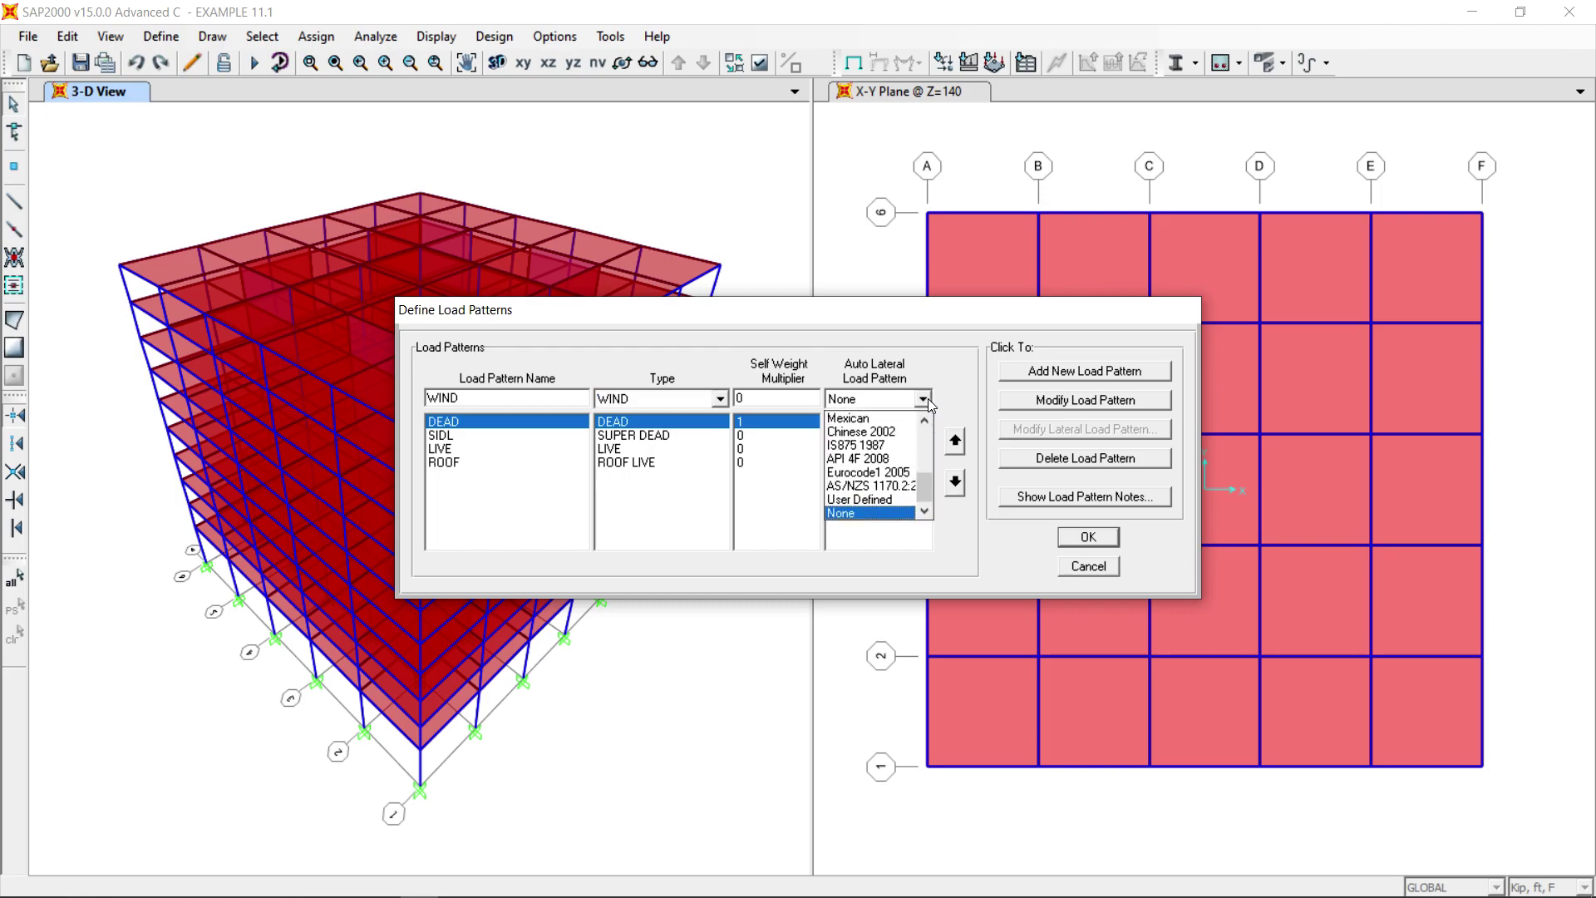
pyautogui.moveTo(926, 490)
pyautogui.mouseDown()
pyautogui.moveTo(928, 433)
pyautogui.moveTo(923, 463)
pyautogui.mouseUp()
pyautogui.click(886, 513)
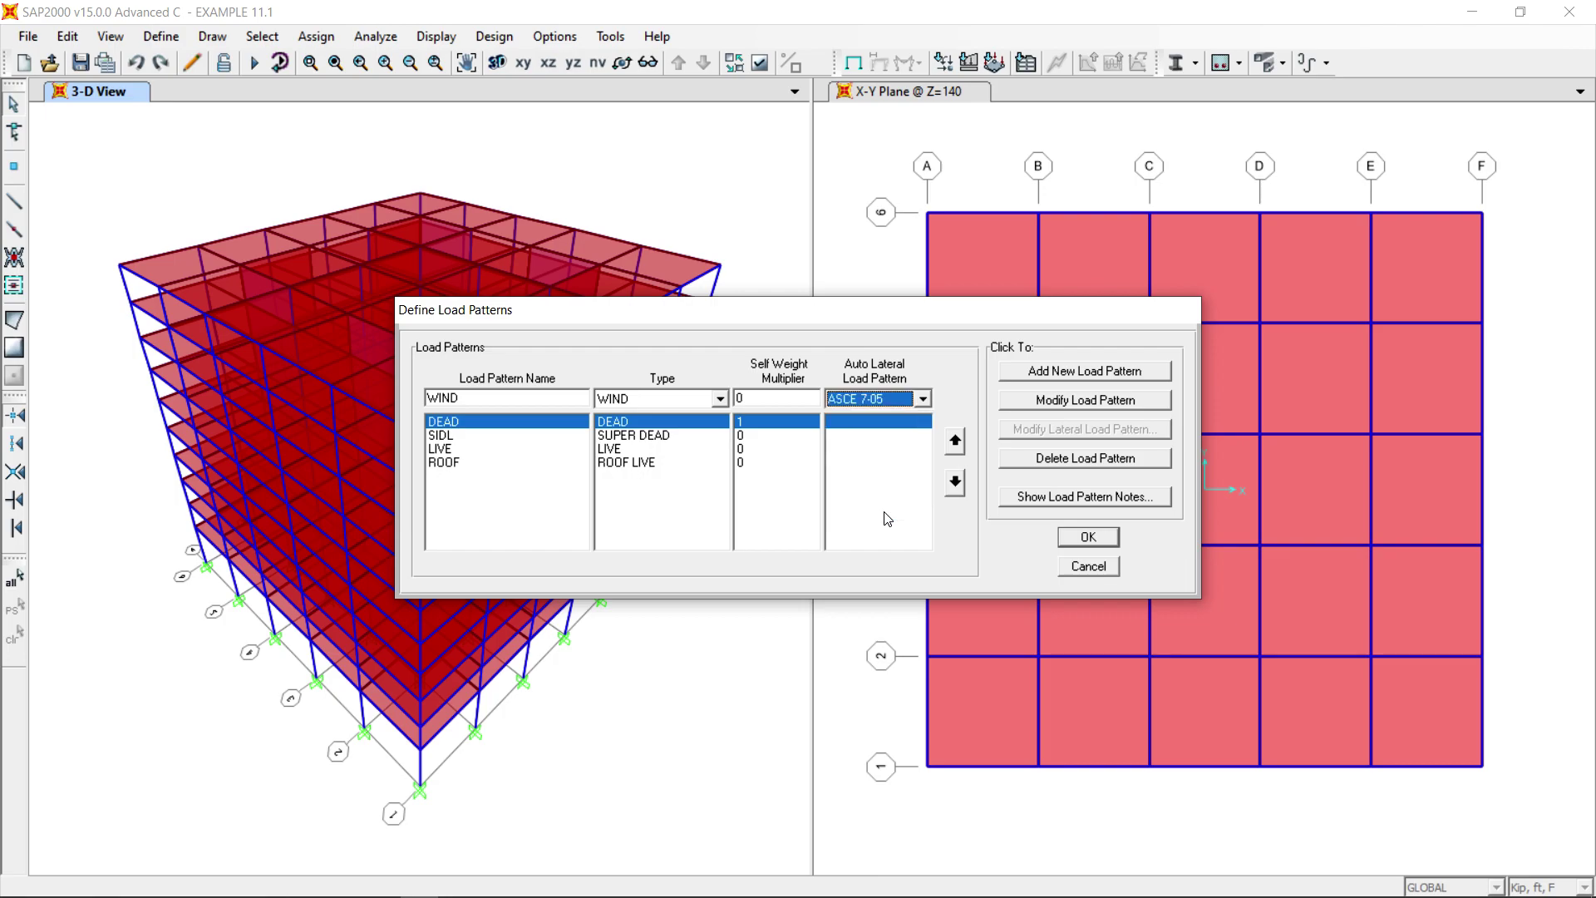
pyautogui.click(1088, 373)
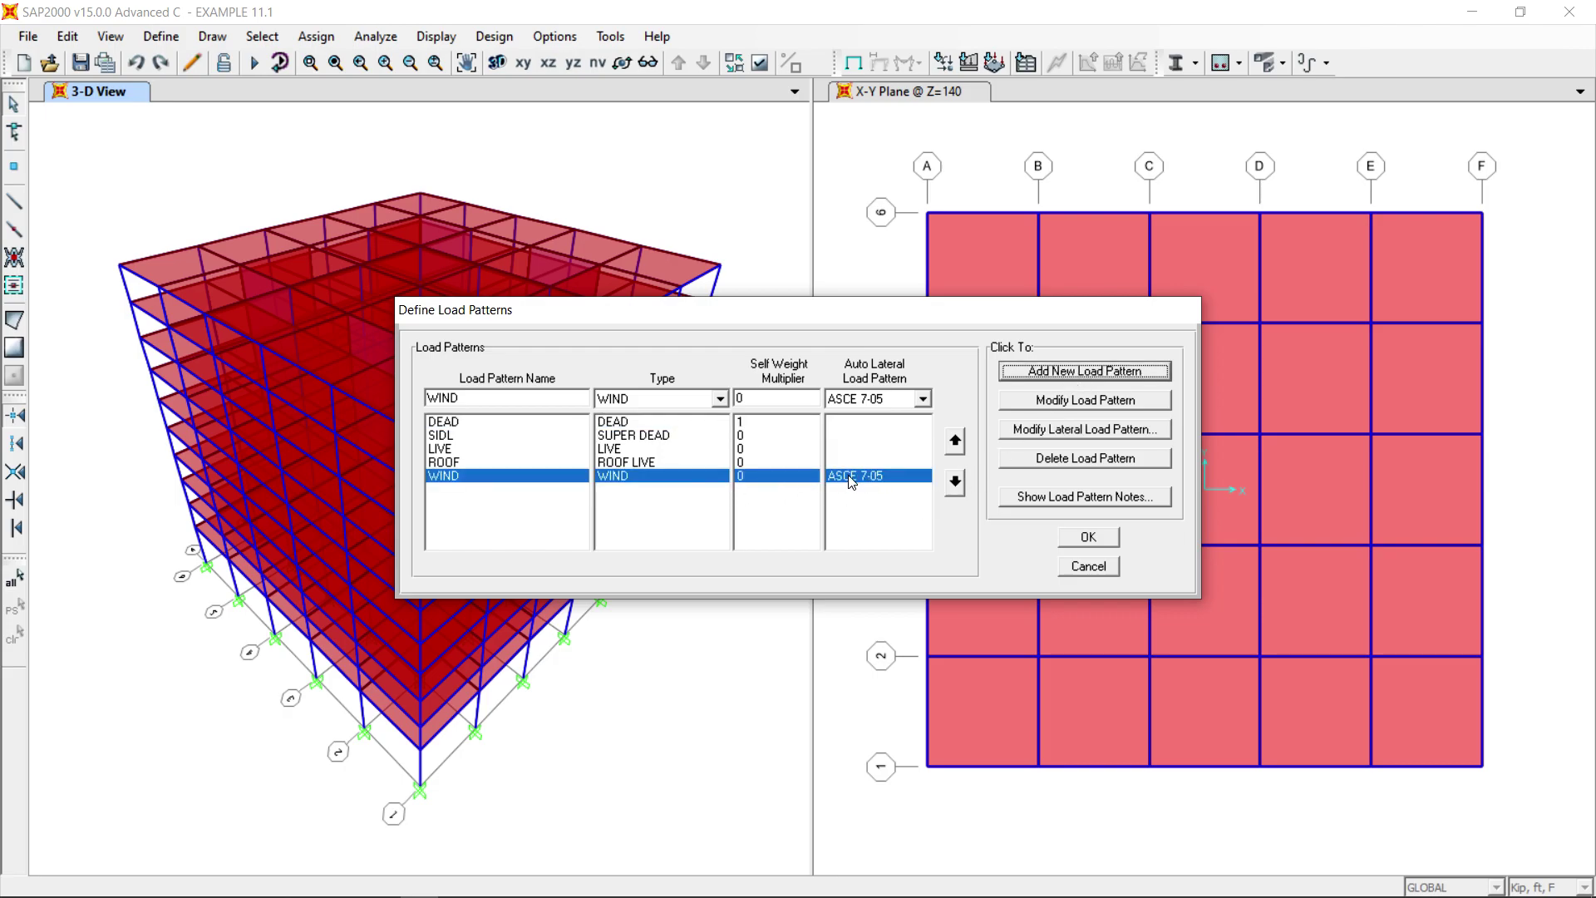
# Step: Change the wind speed in the ASCE 7-05 lateral load parameters of the WIND pattern and accept the load pattern definitions
pyautogui.click(1038, 431)
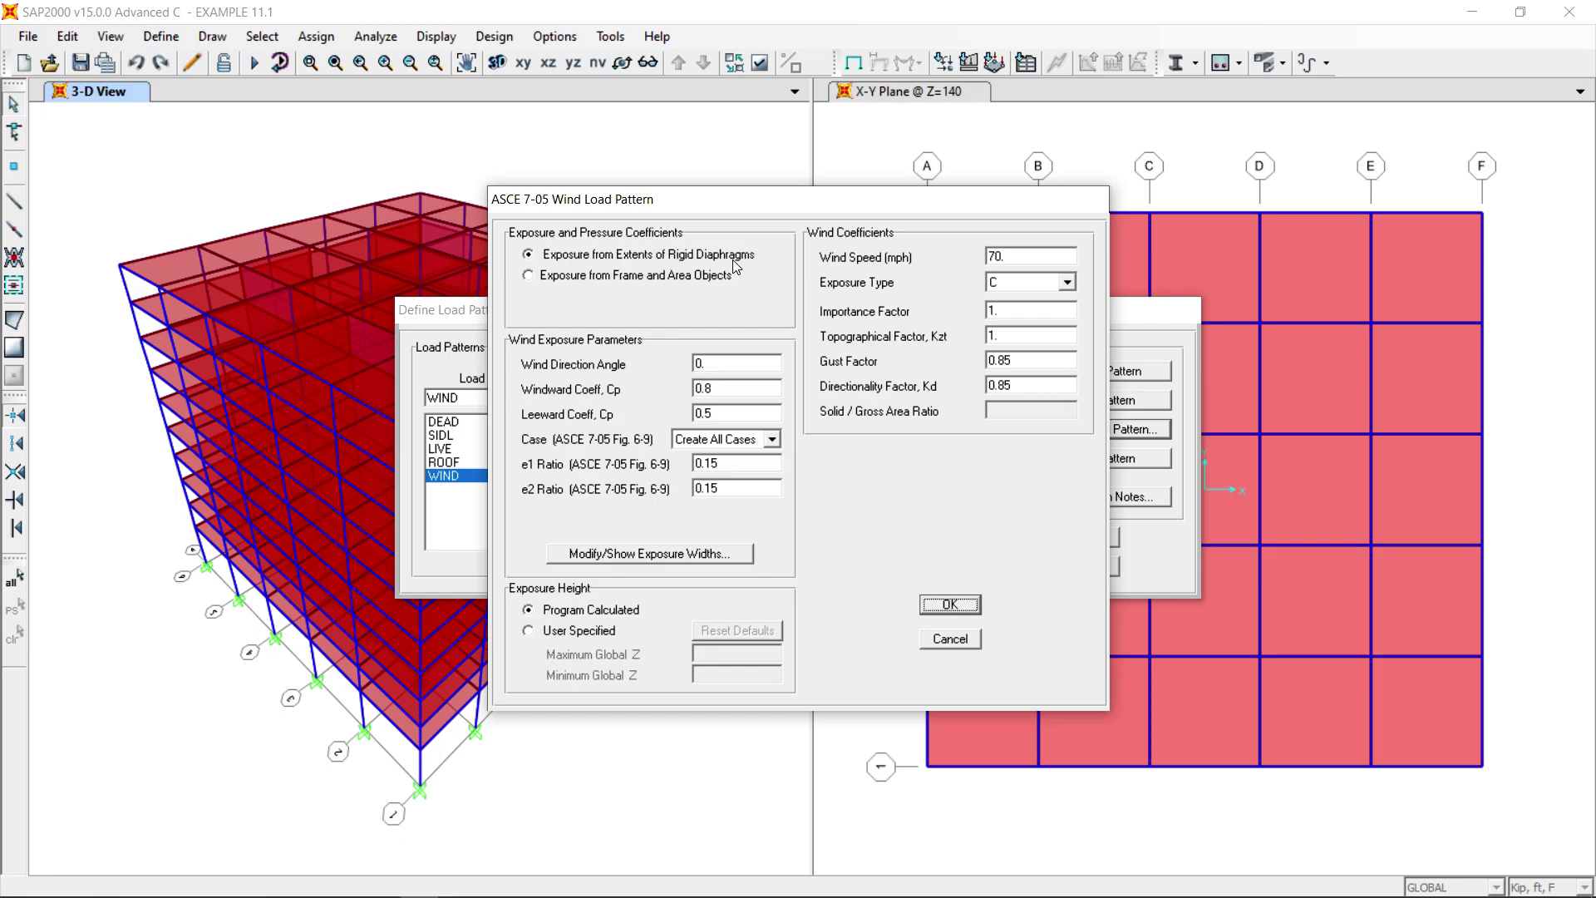
pyautogui.moveTo(736, 266)
pyautogui.moveTo(568, 266)
pyautogui.doubleClick(1008, 257)
pyautogui.write('9')
pyautogui.click(948, 605)
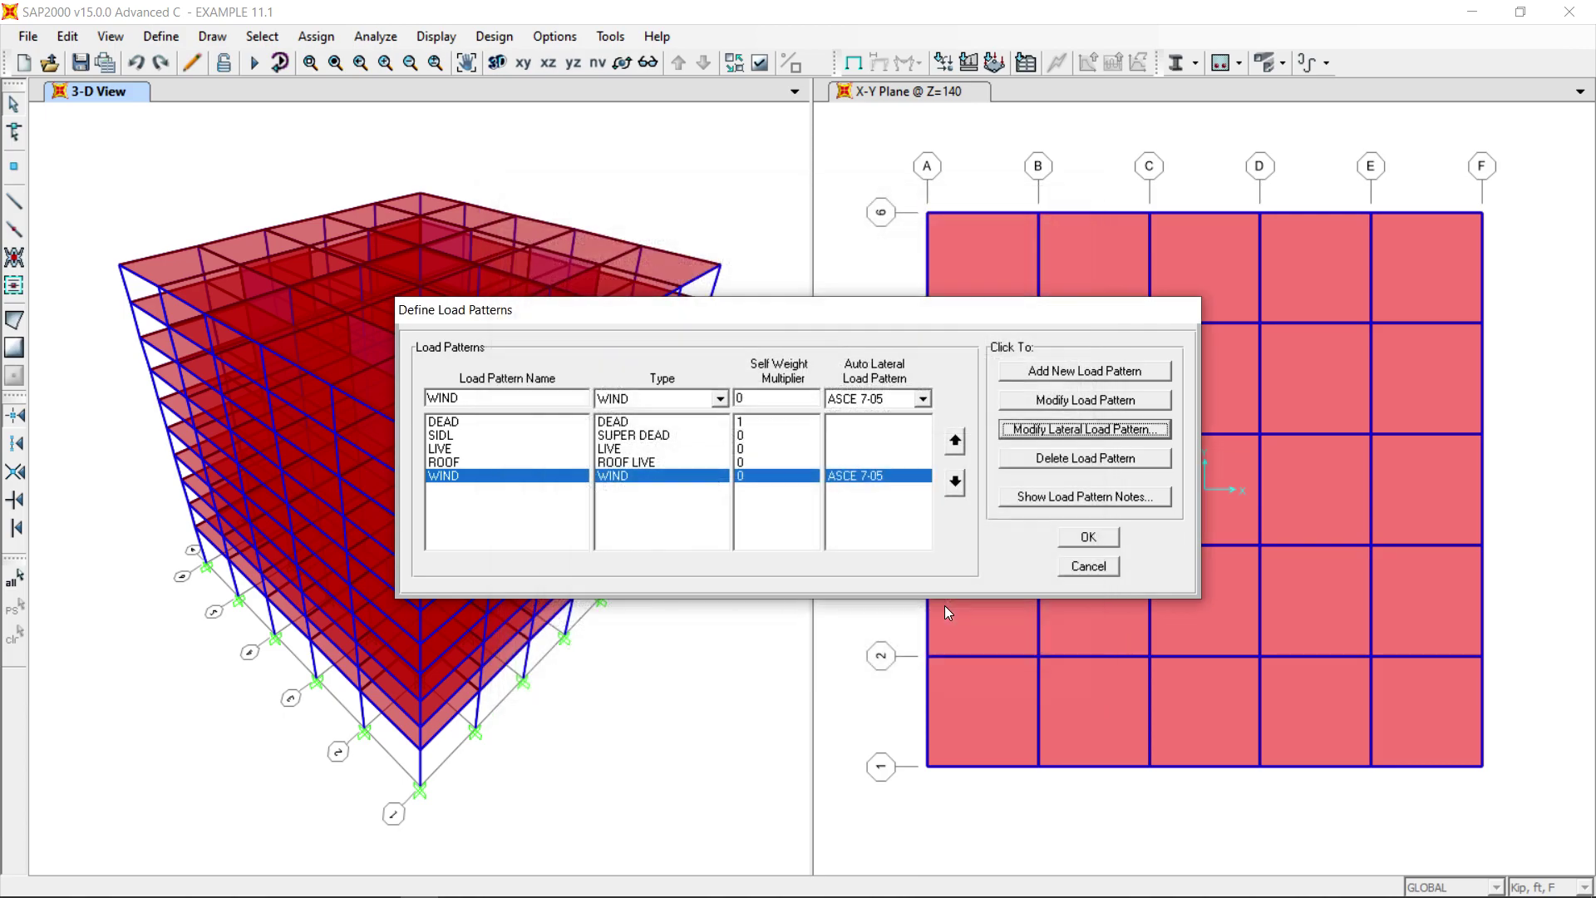
pyautogui.click(1085, 538)
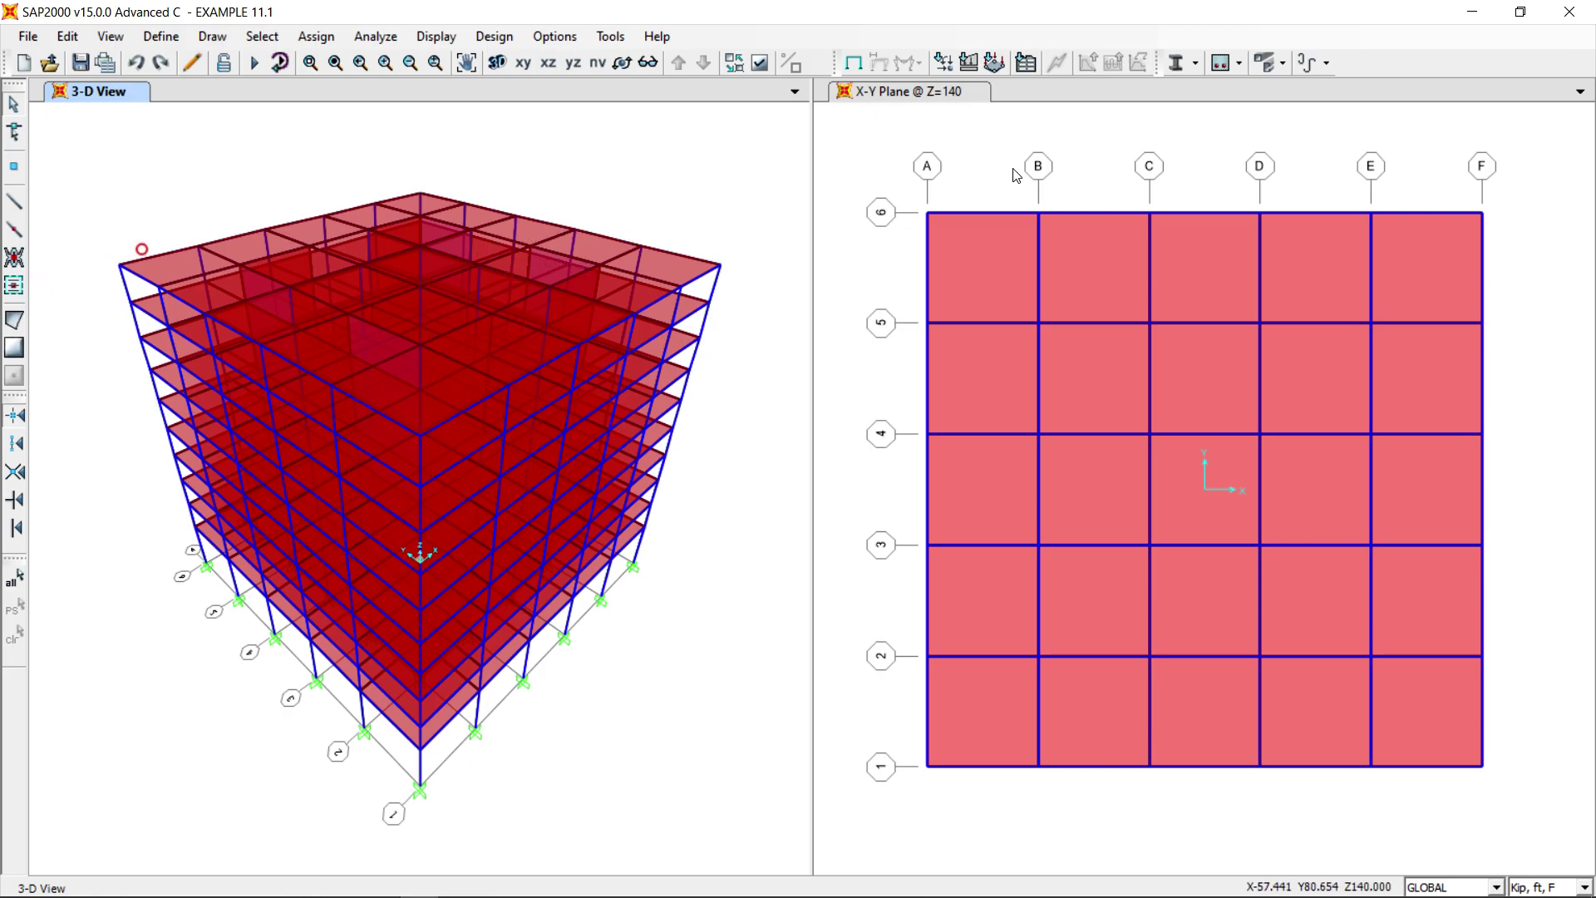
# Step: Bring the X-Y plan view down level by level to the floor at Z=23
pyautogui.click(947, 128)
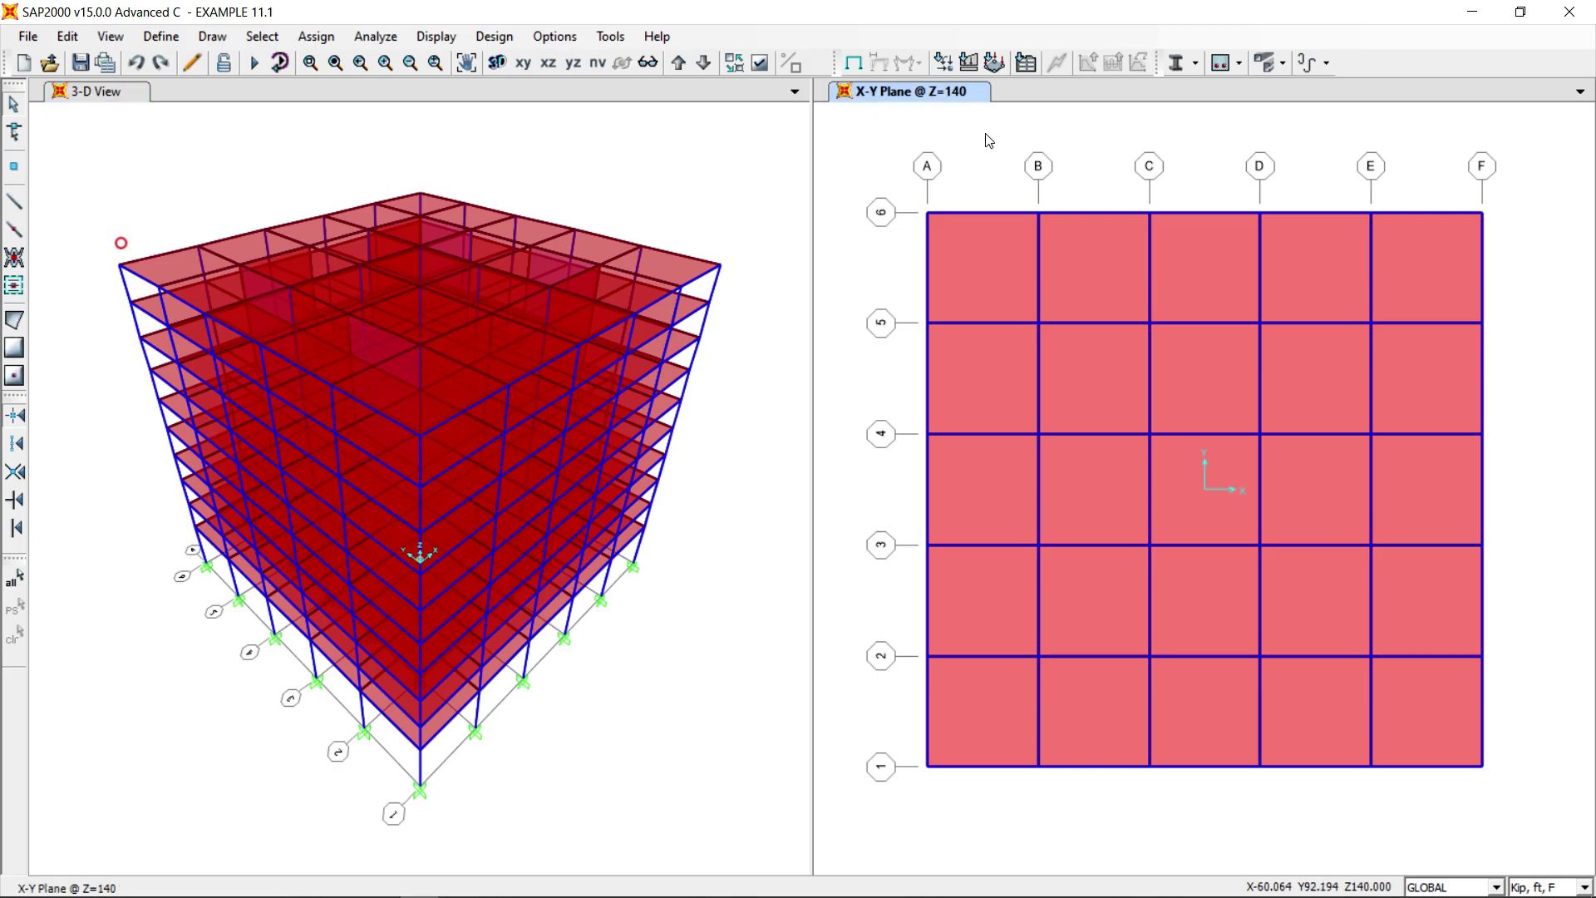
pyautogui.click(705, 63)
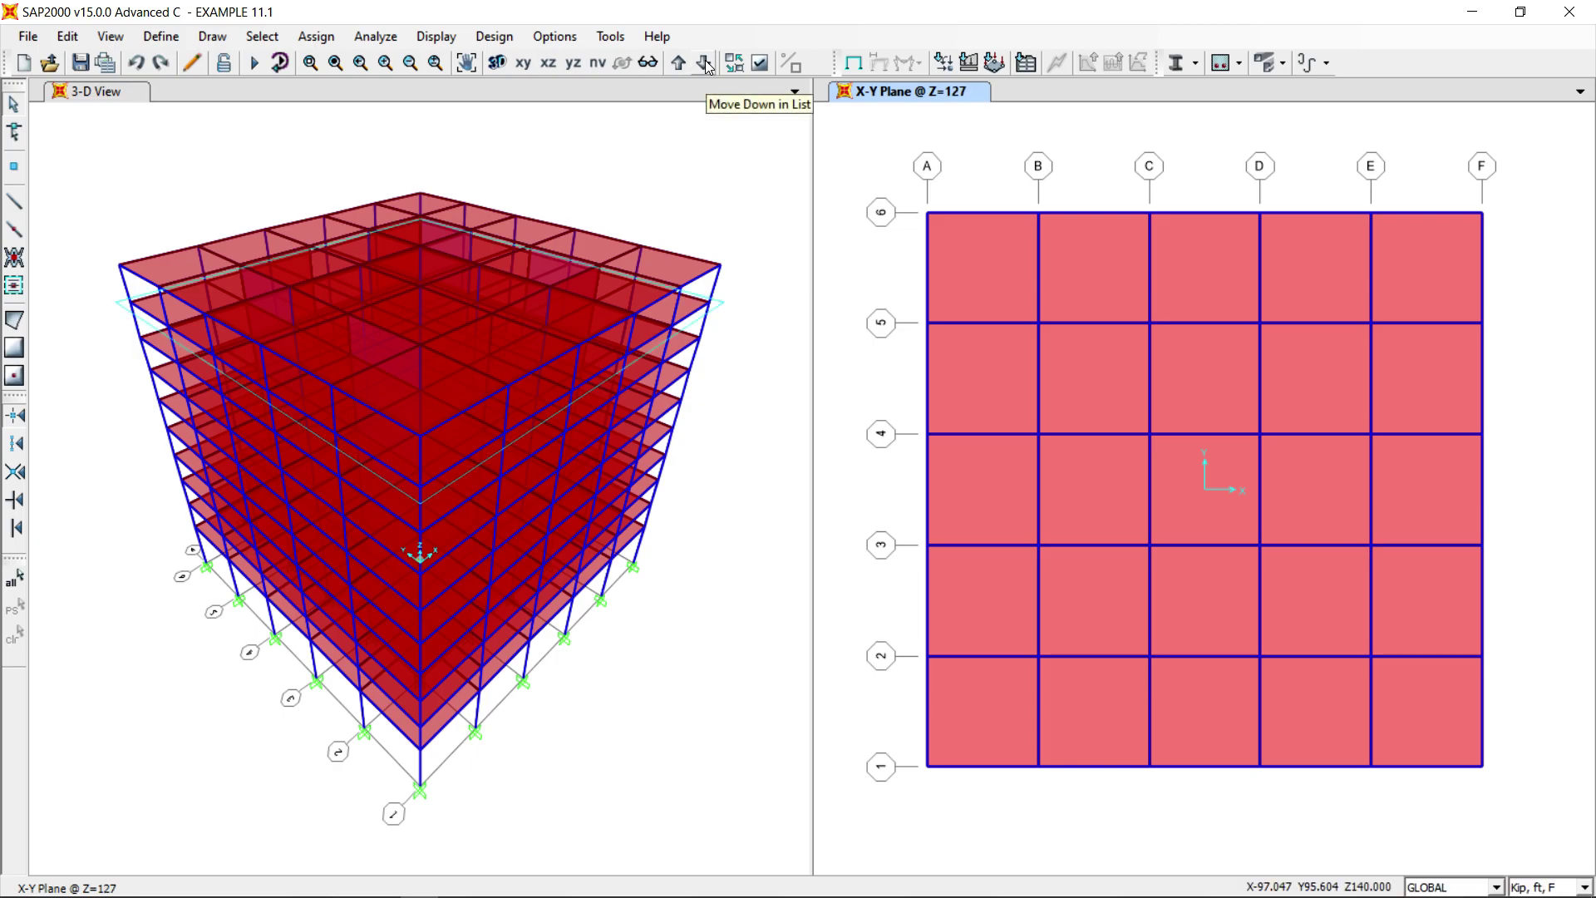
pyautogui.click(704, 64)
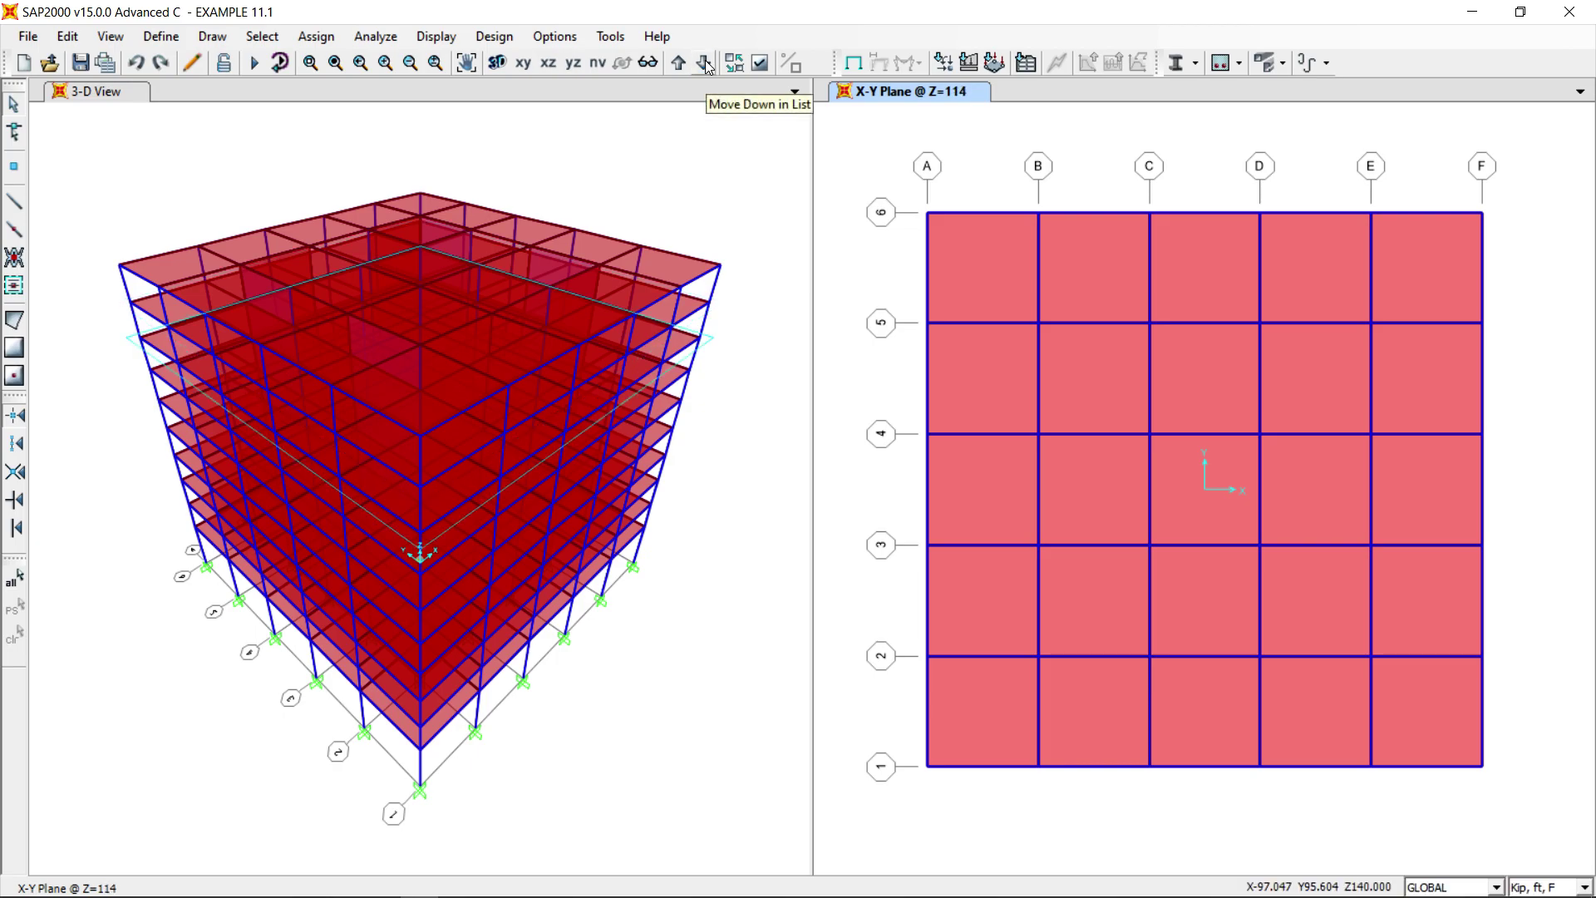
pyautogui.click(705, 63)
pyautogui.click(704, 63)
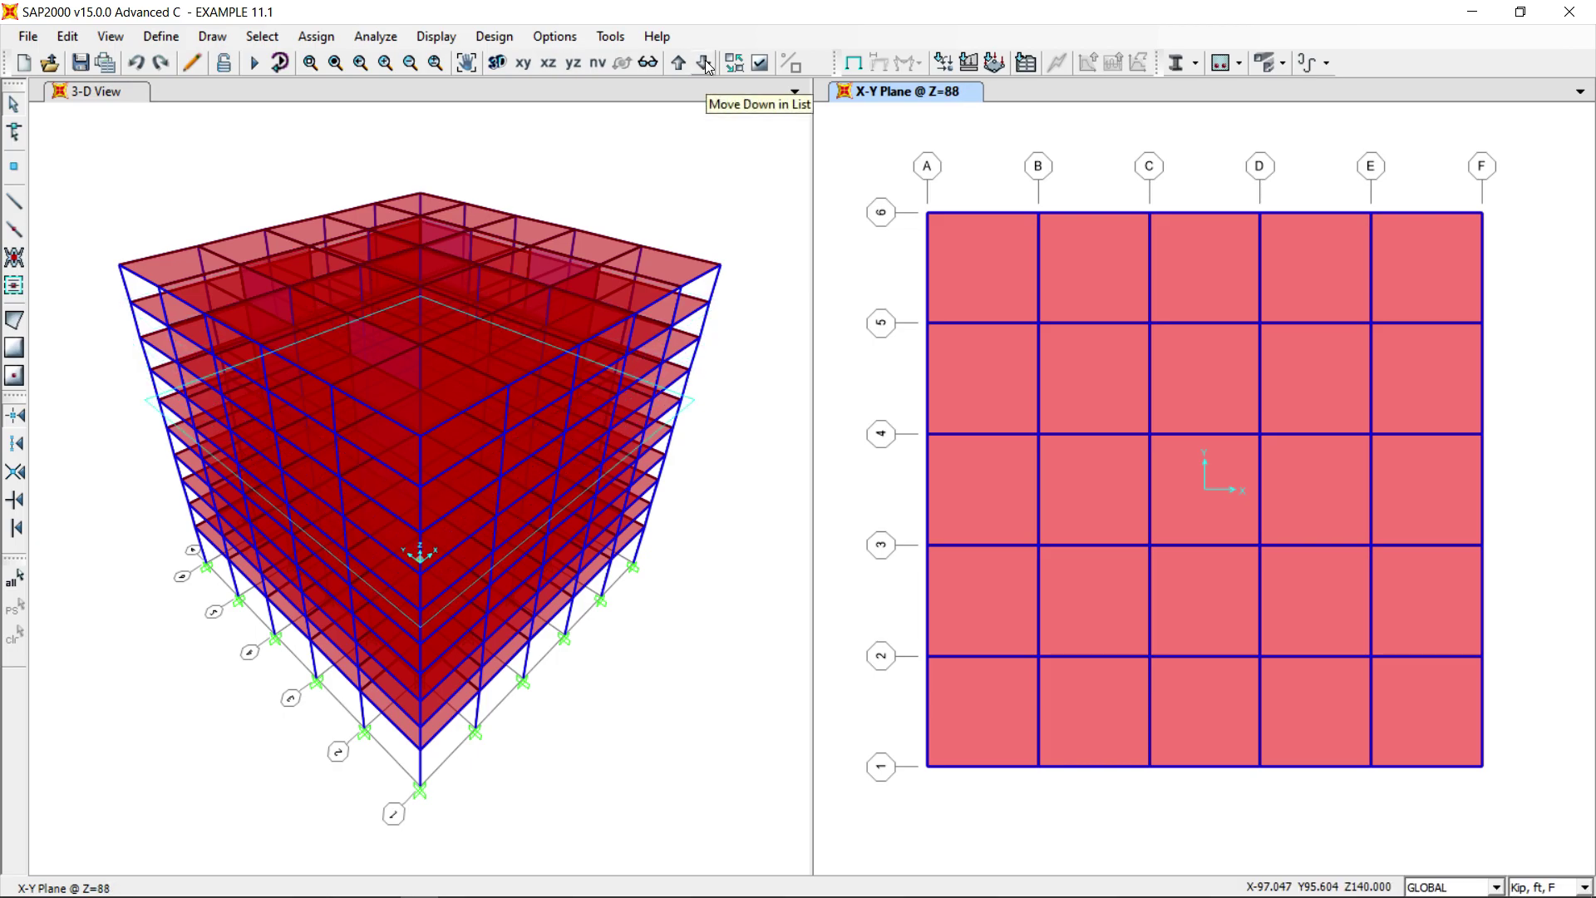
pyautogui.click(704, 63)
pyautogui.click(704, 63)
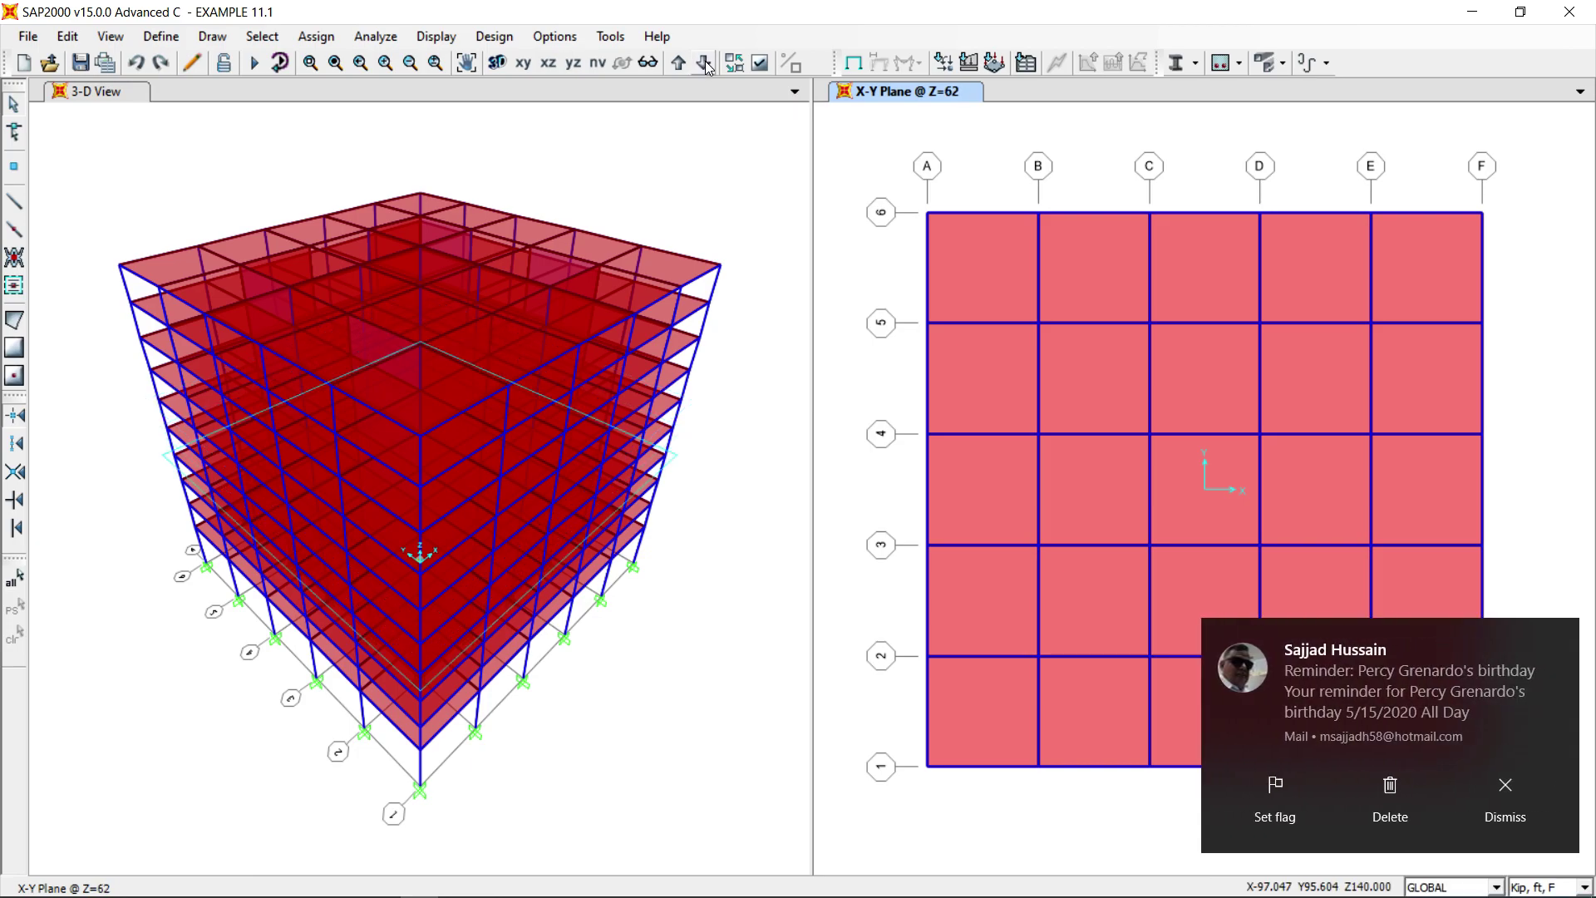
pyautogui.click(704, 63)
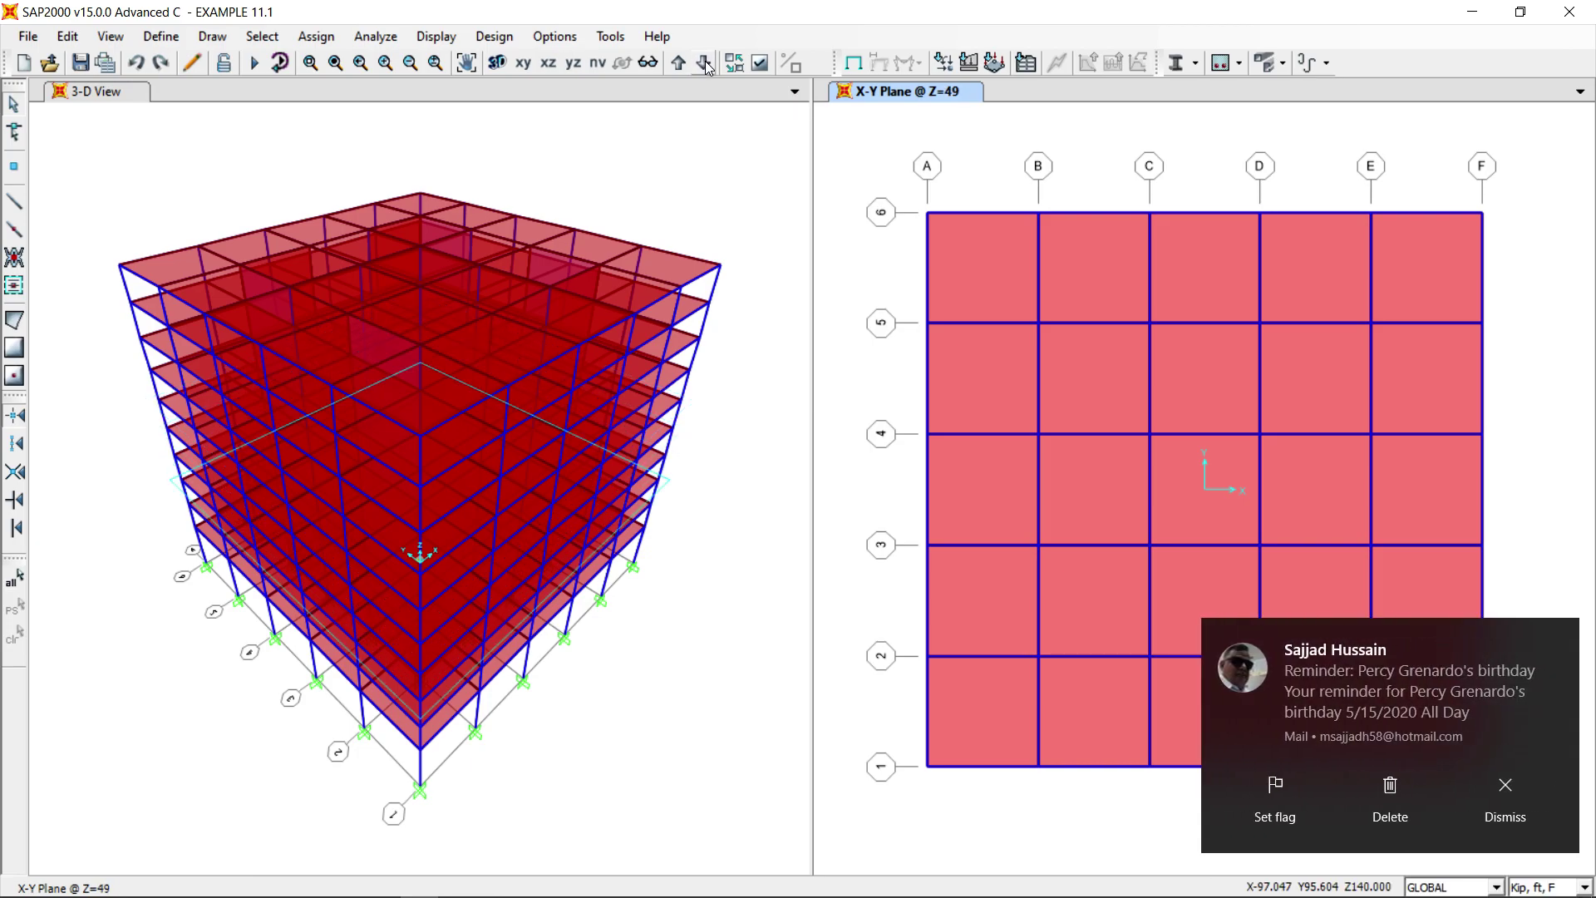
pyautogui.click(704, 63)
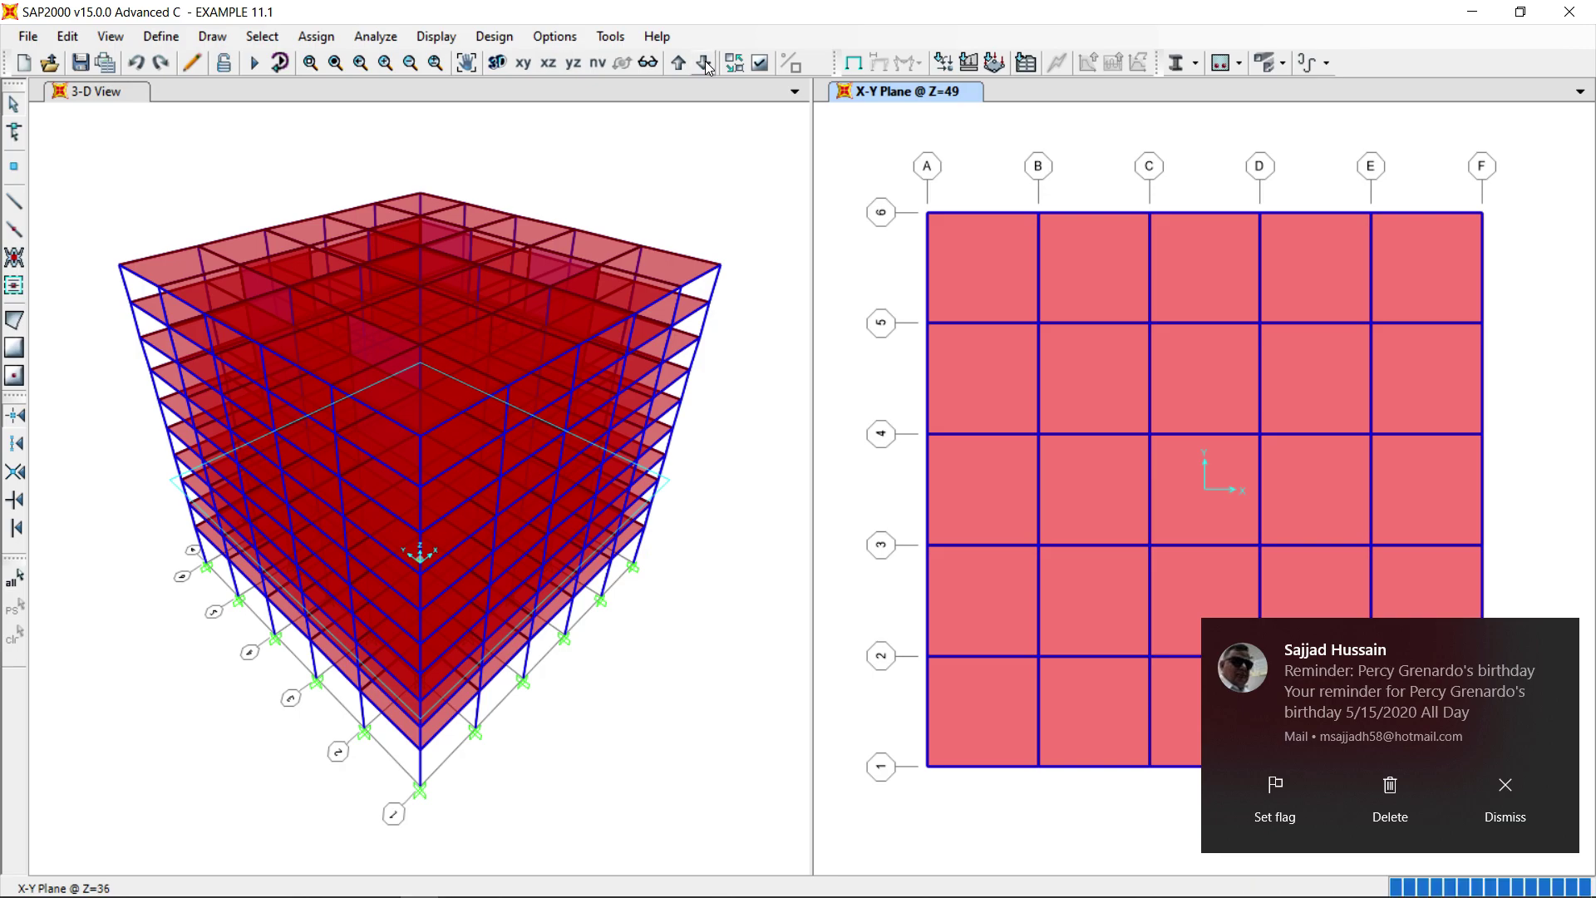
pyautogui.click(705, 63)
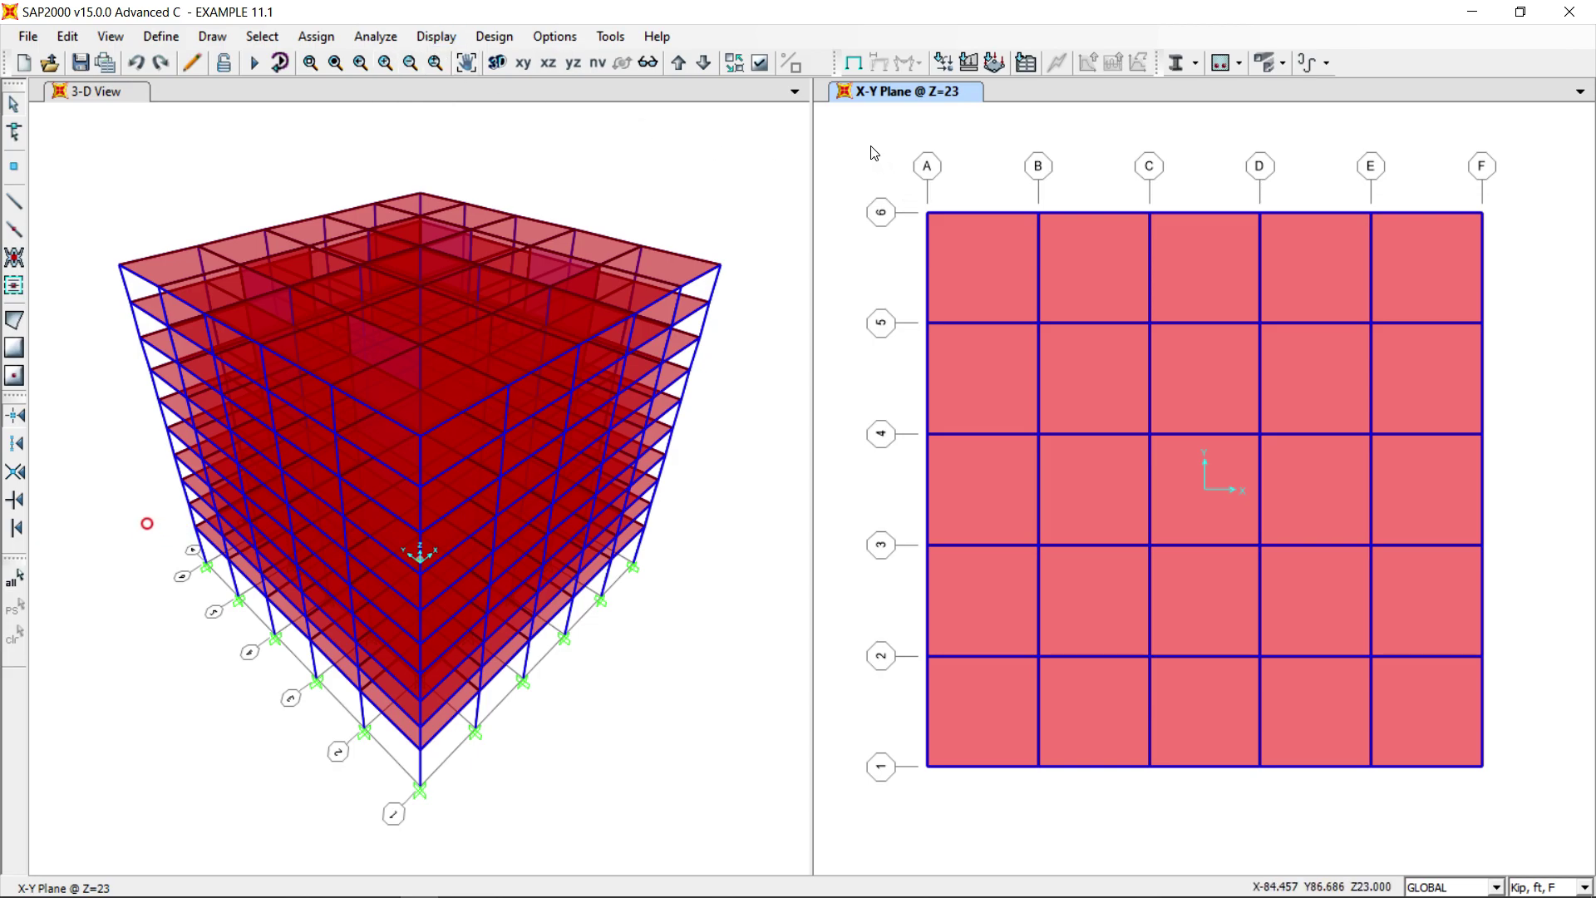
# Step: Assign a new diaphragm joint constraint about the global Z axis to the whole floor at Z=23
pyautogui.moveTo(875, 154); pyautogui.dragTo(1538, 841)
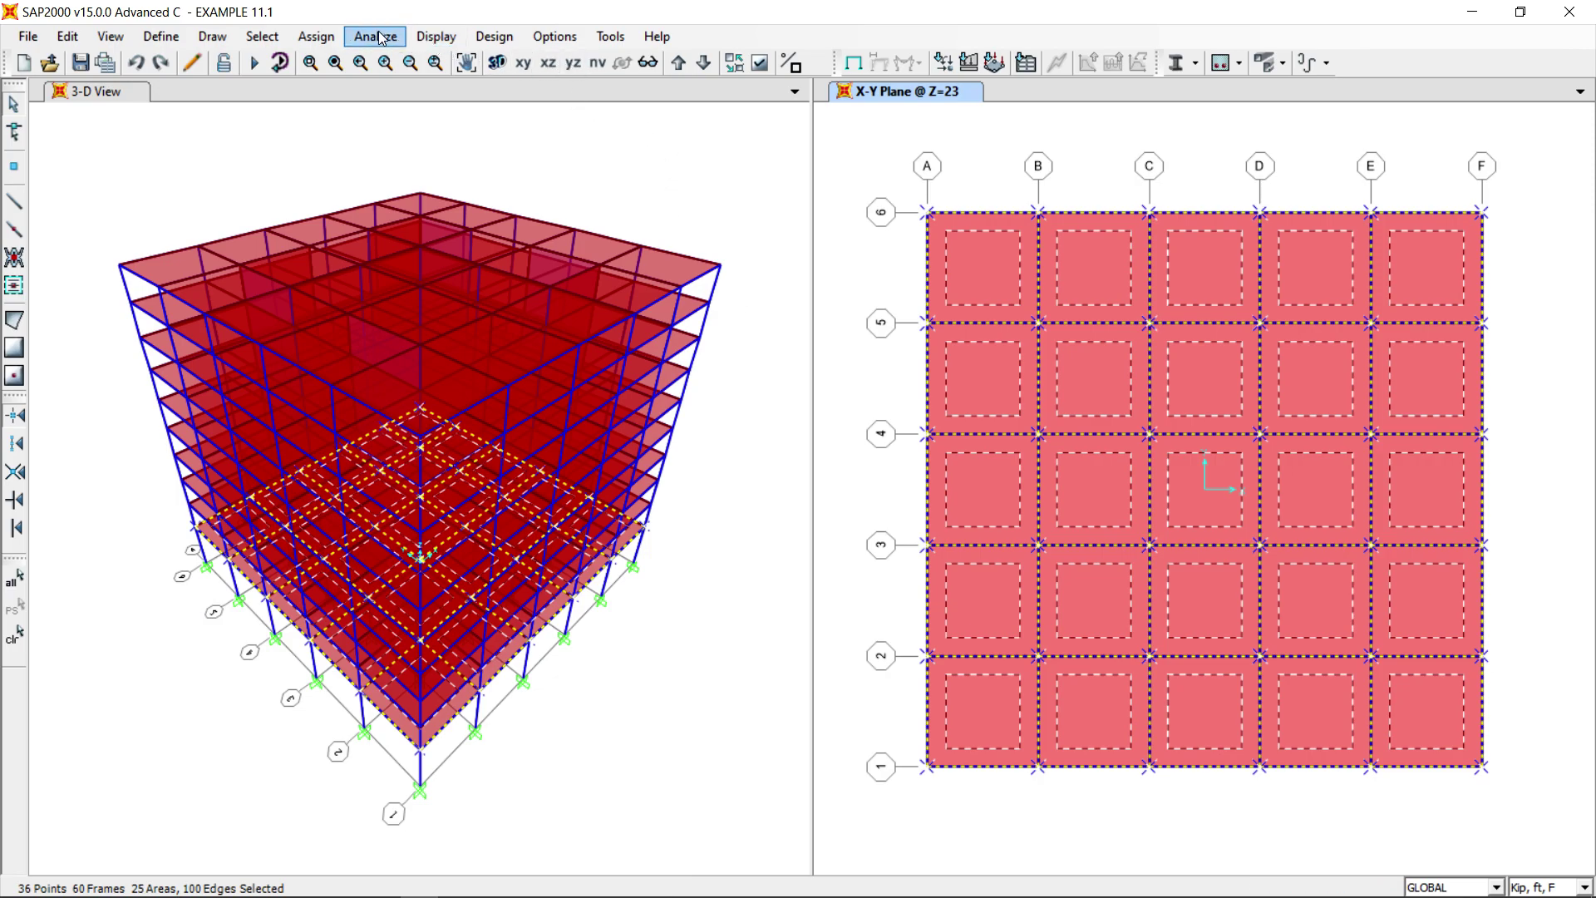
pyautogui.click(317, 37)
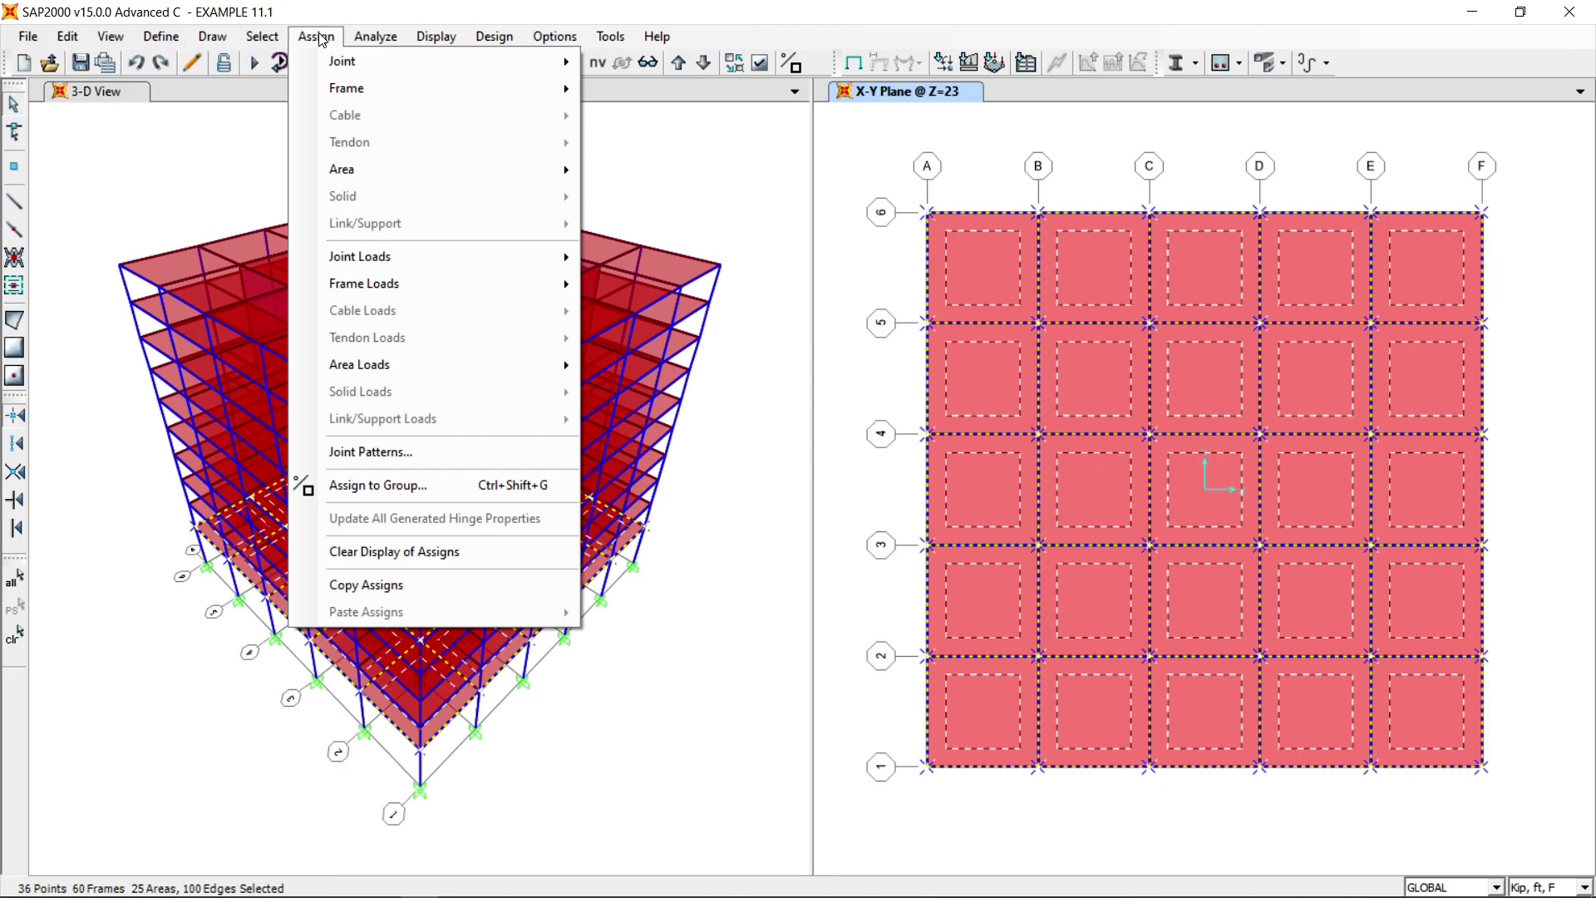
pyautogui.moveTo(345, 65)
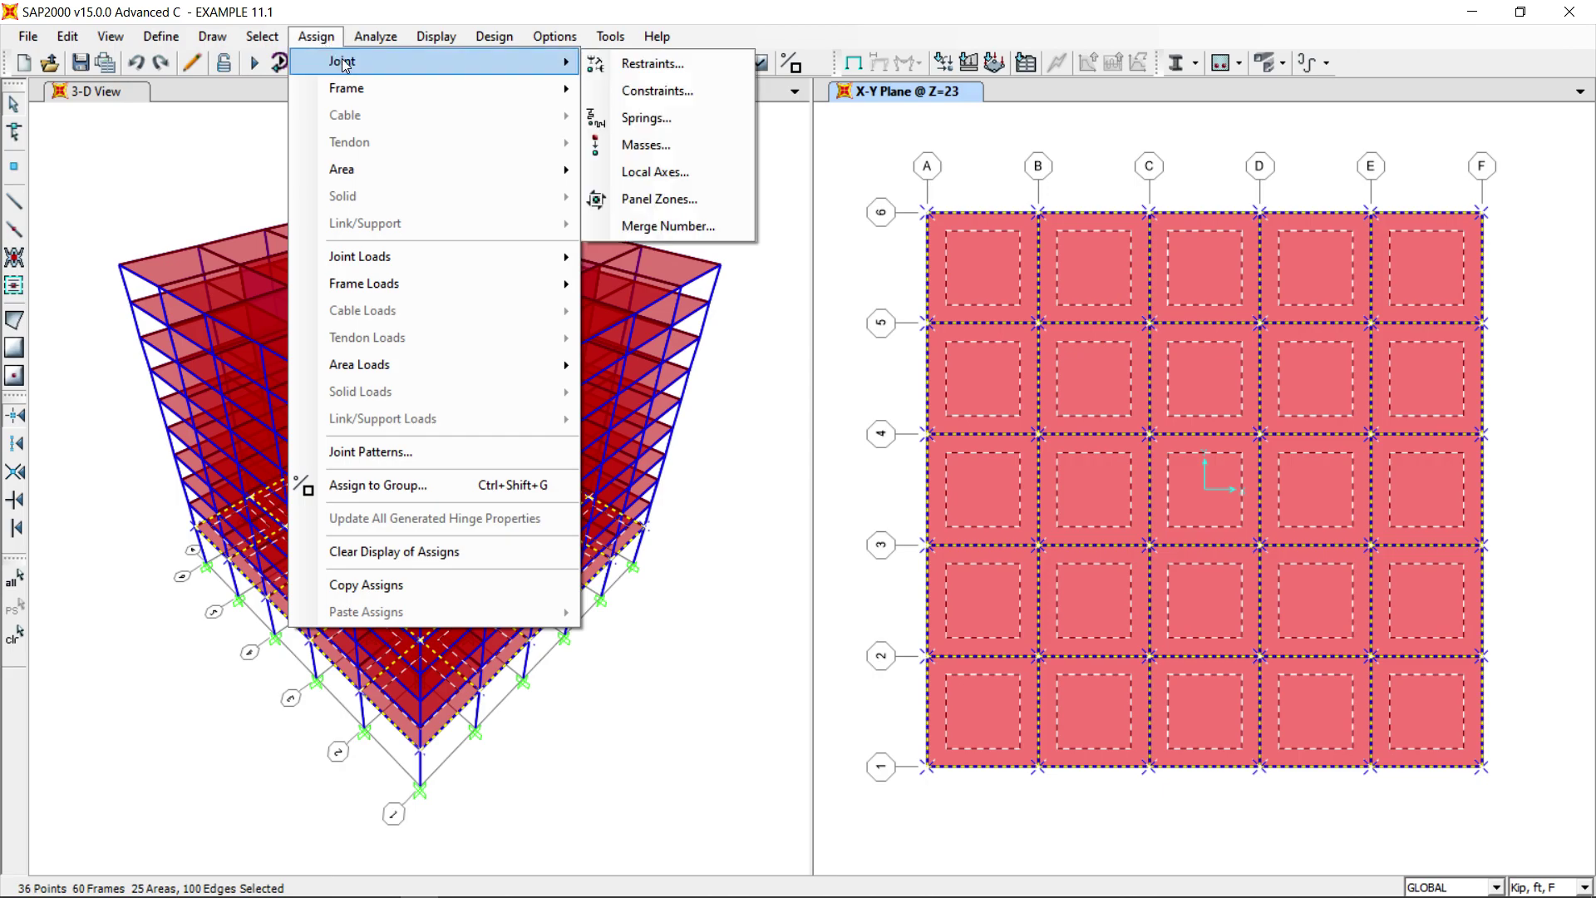
pyautogui.click(695, 98)
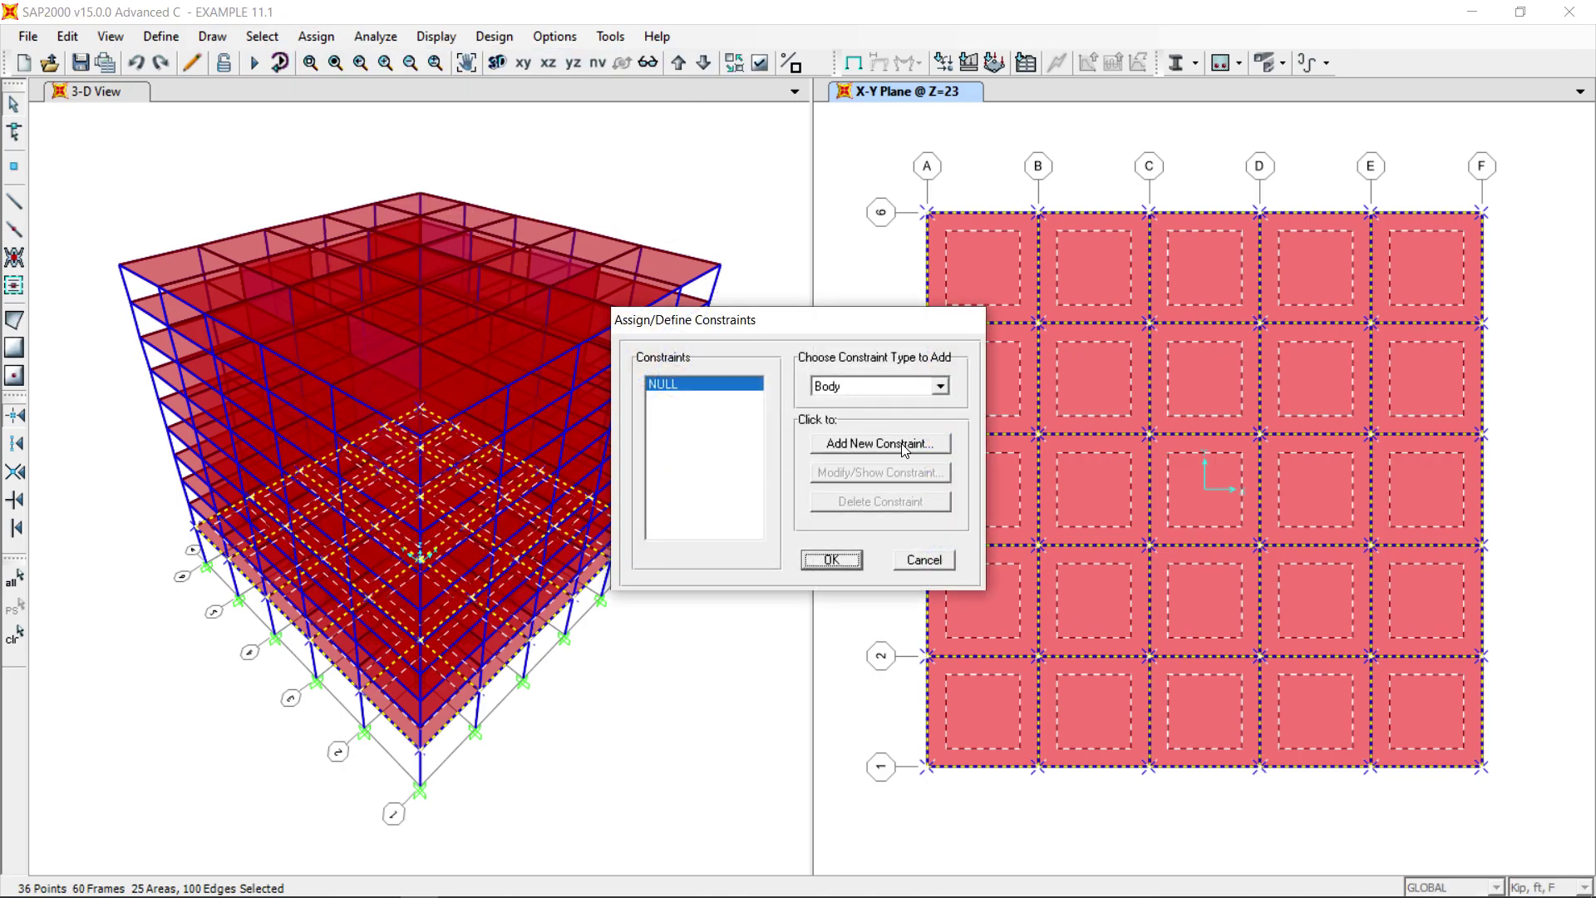
pyautogui.click(941, 386)
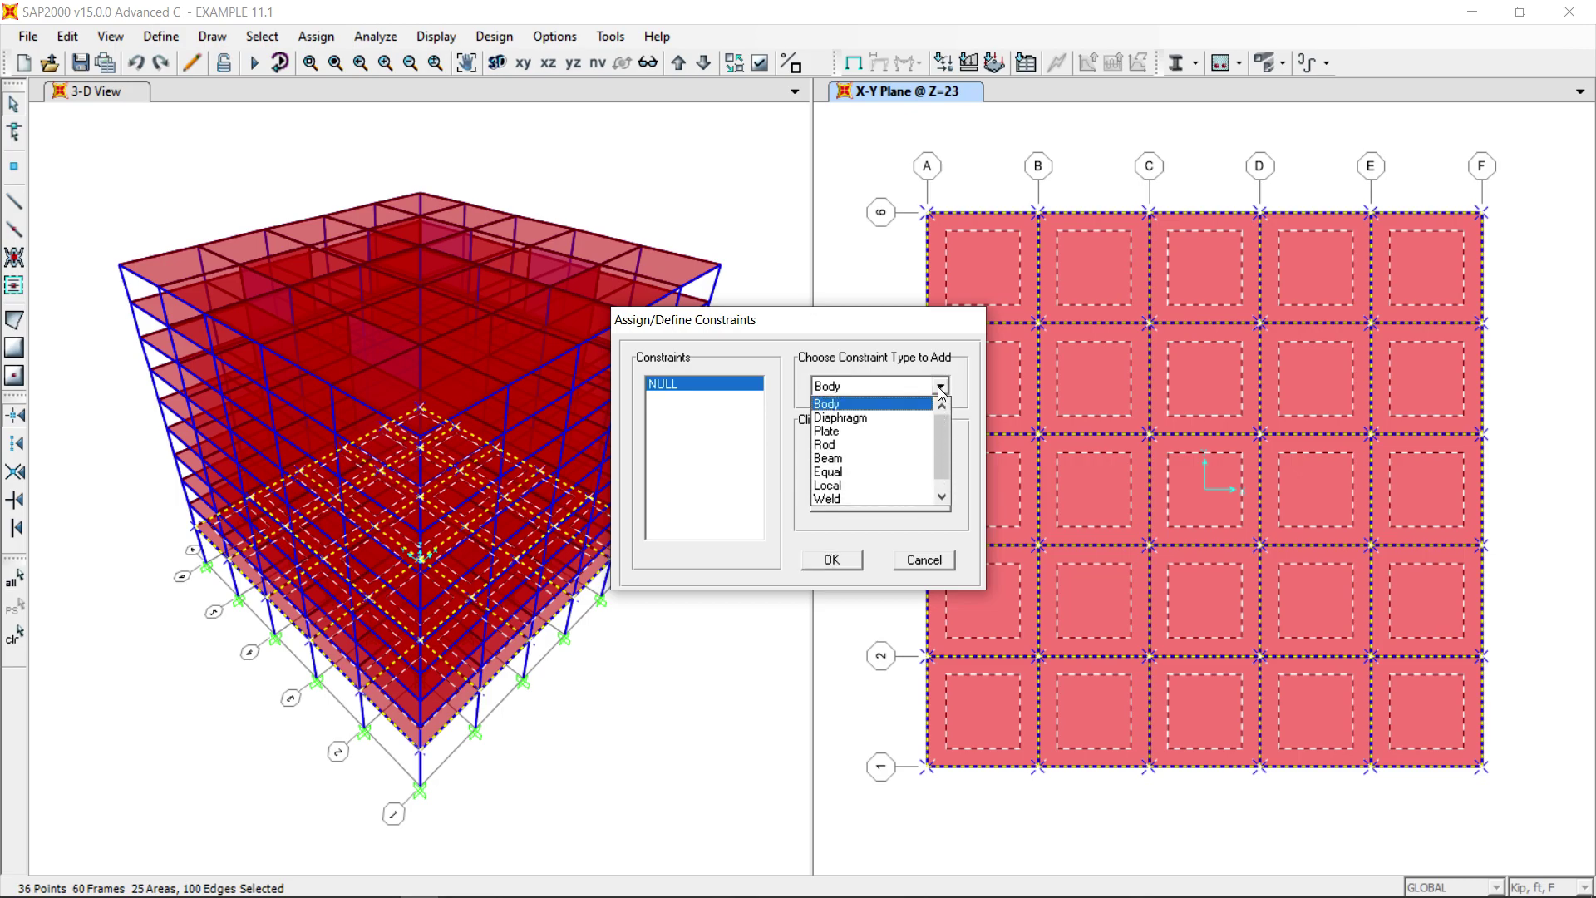
pyautogui.click(862, 419)
pyautogui.click(895, 446)
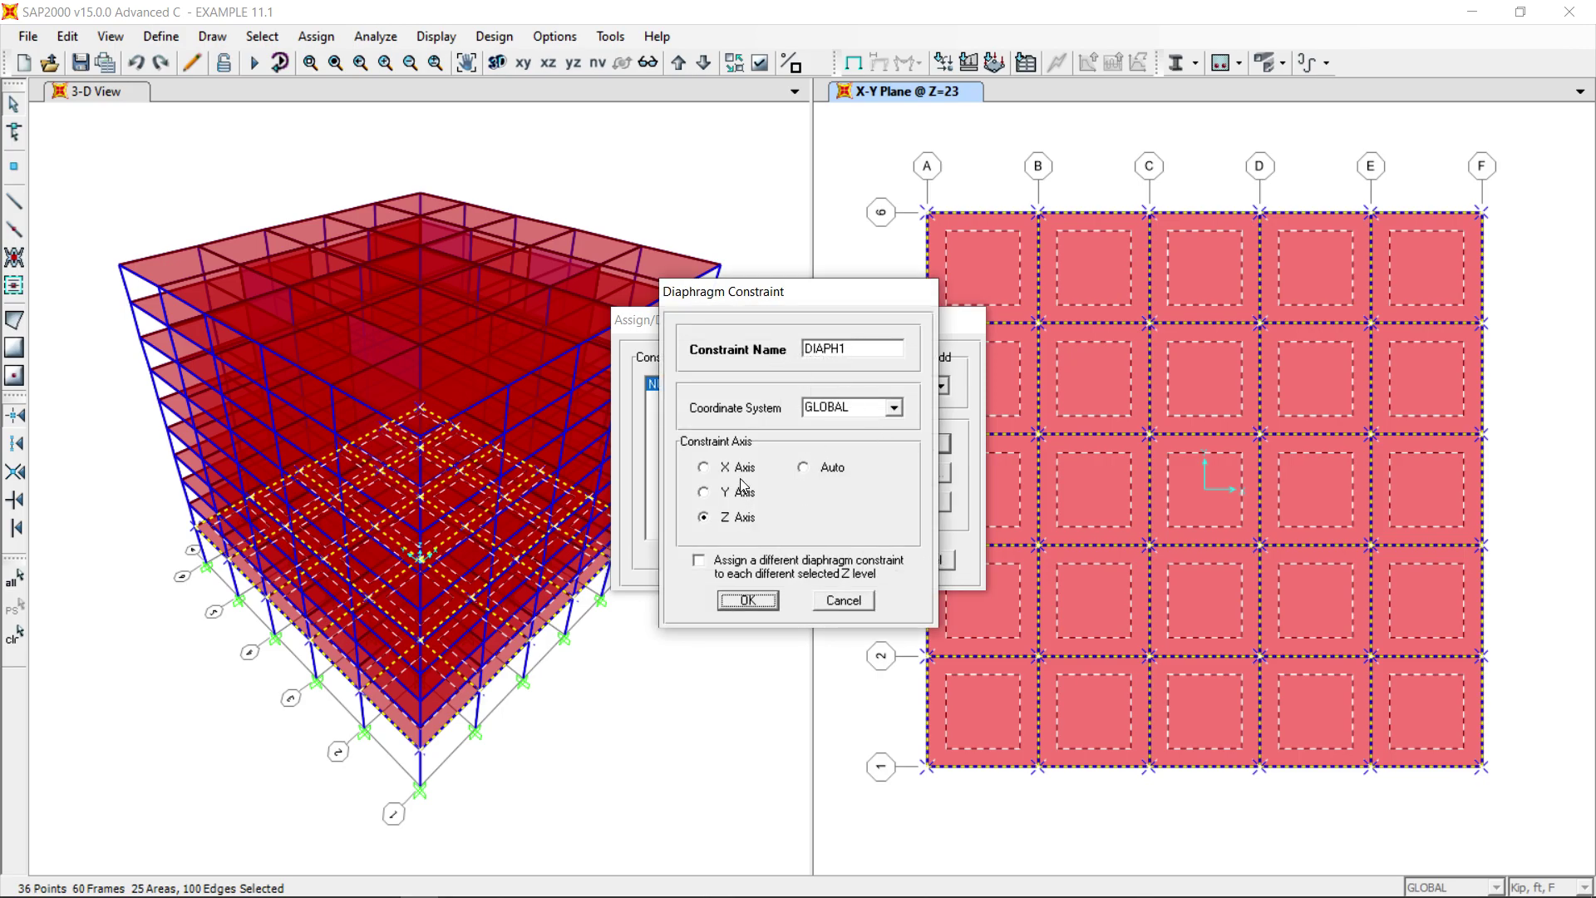
pyautogui.click(748, 601)
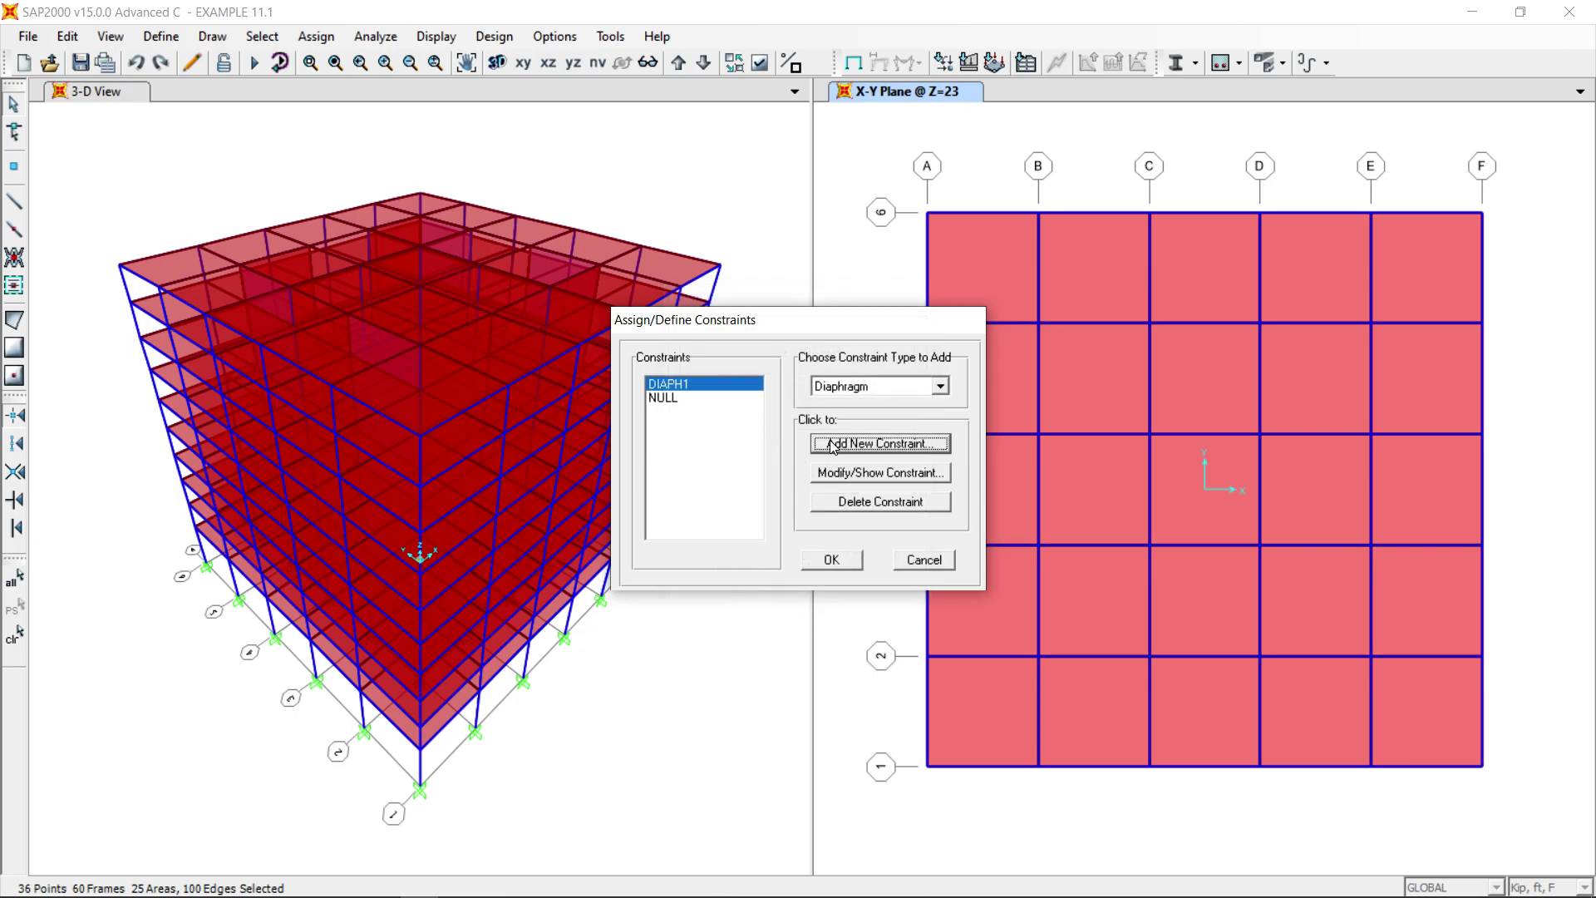
pyautogui.click(831, 559)
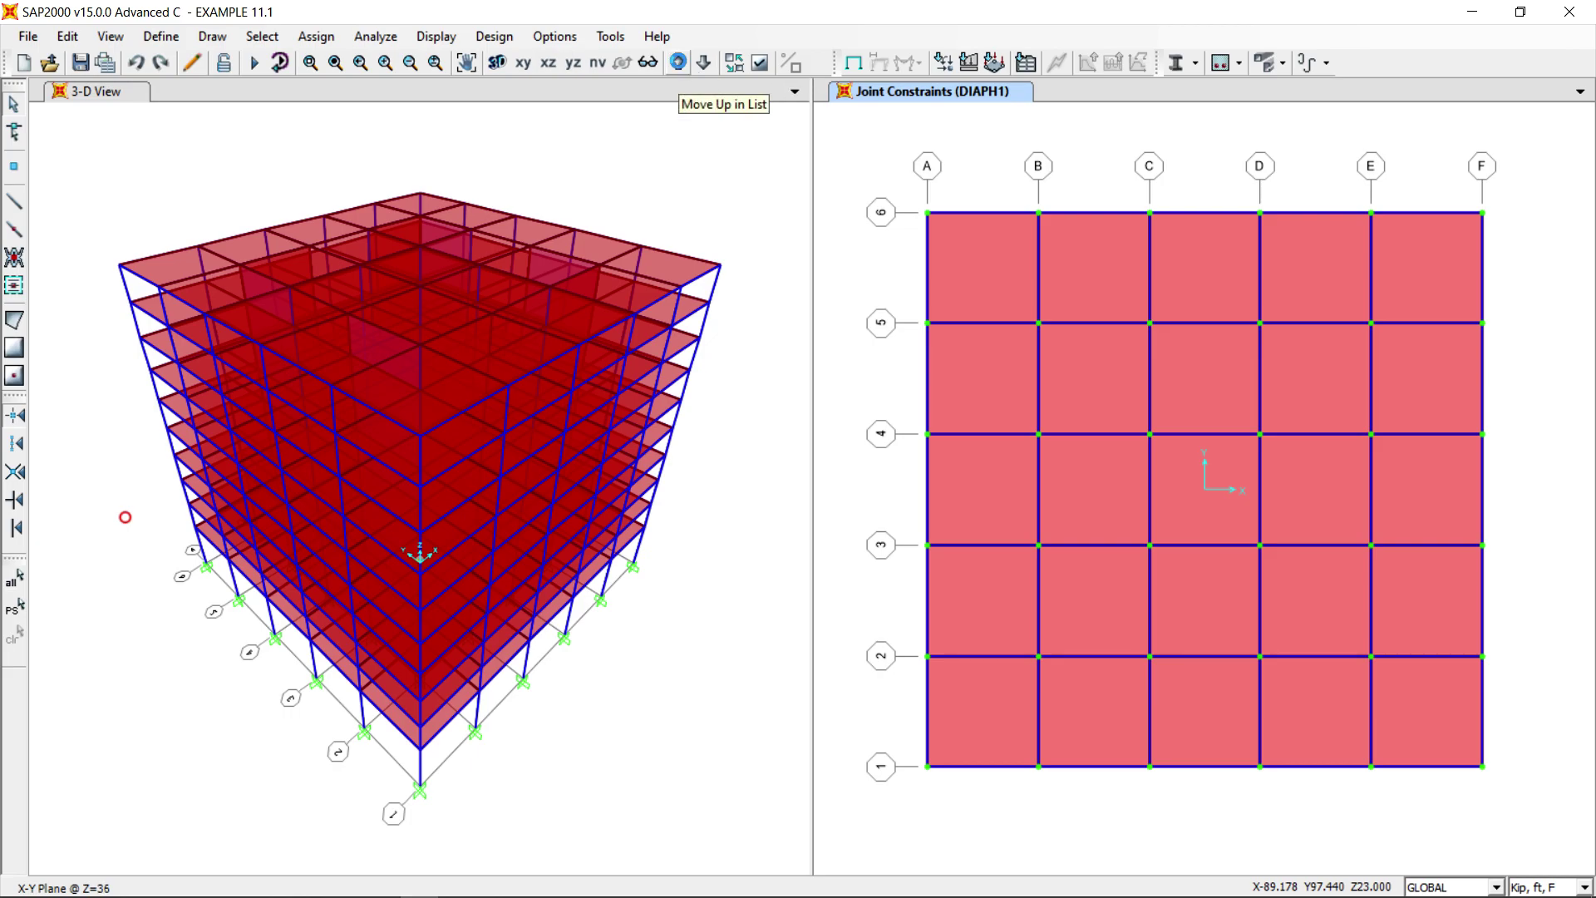
# Step: Move the plan view up to Z=36 and assign that whole floor a new diaphragm joint constraint about the global Z axis
pyautogui.click(680, 64)
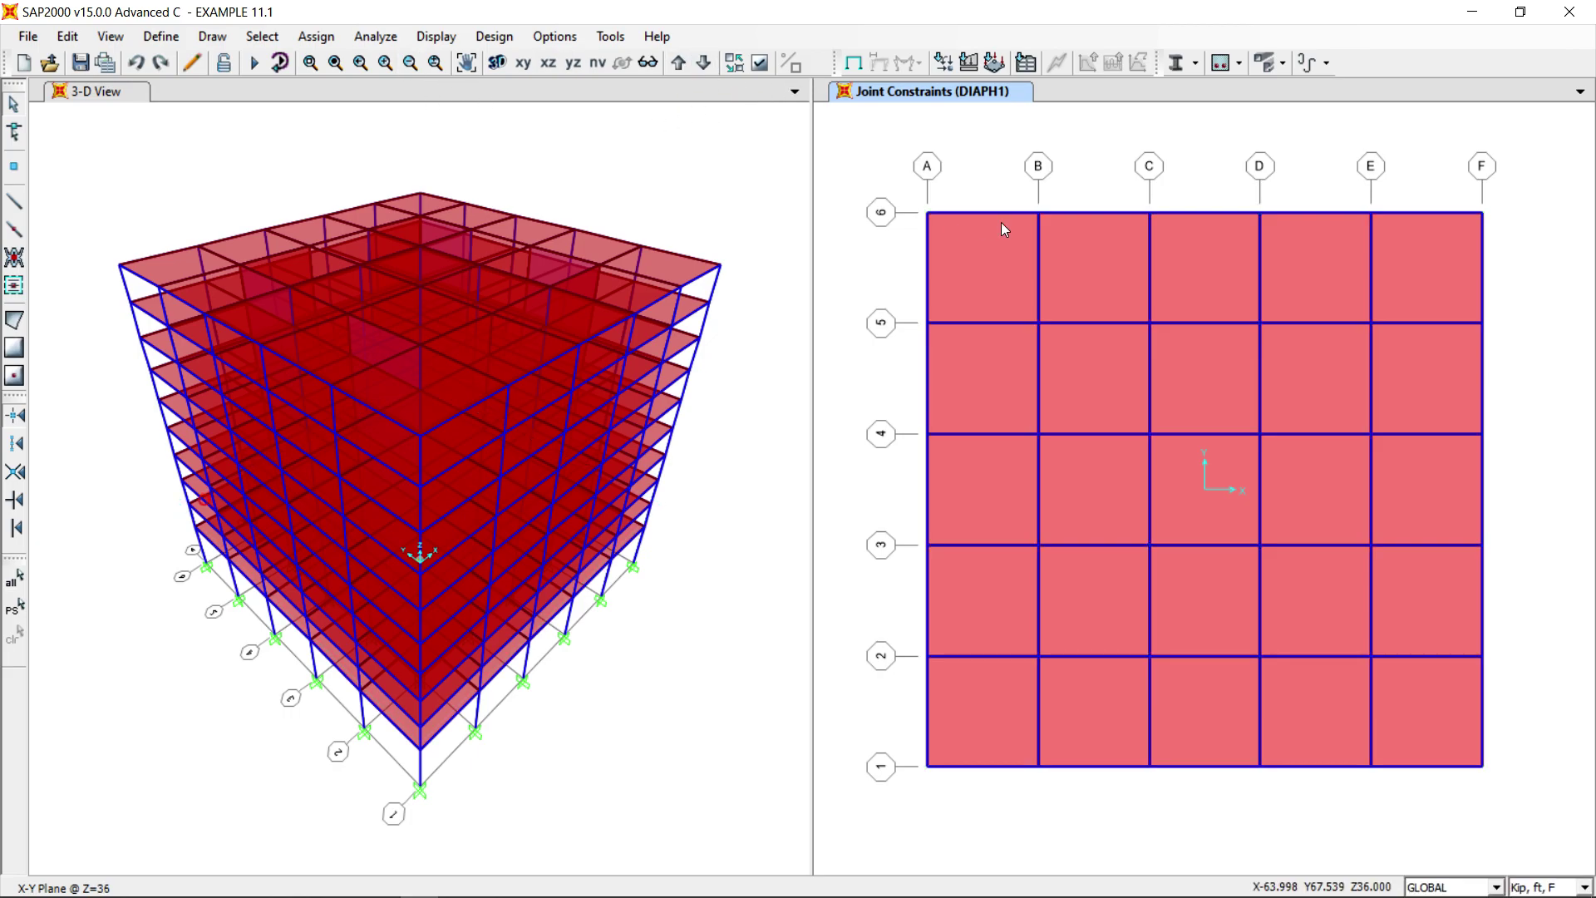
pyautogui.moveTo(875, 143); pyautogui.dragTo(1507, 808)
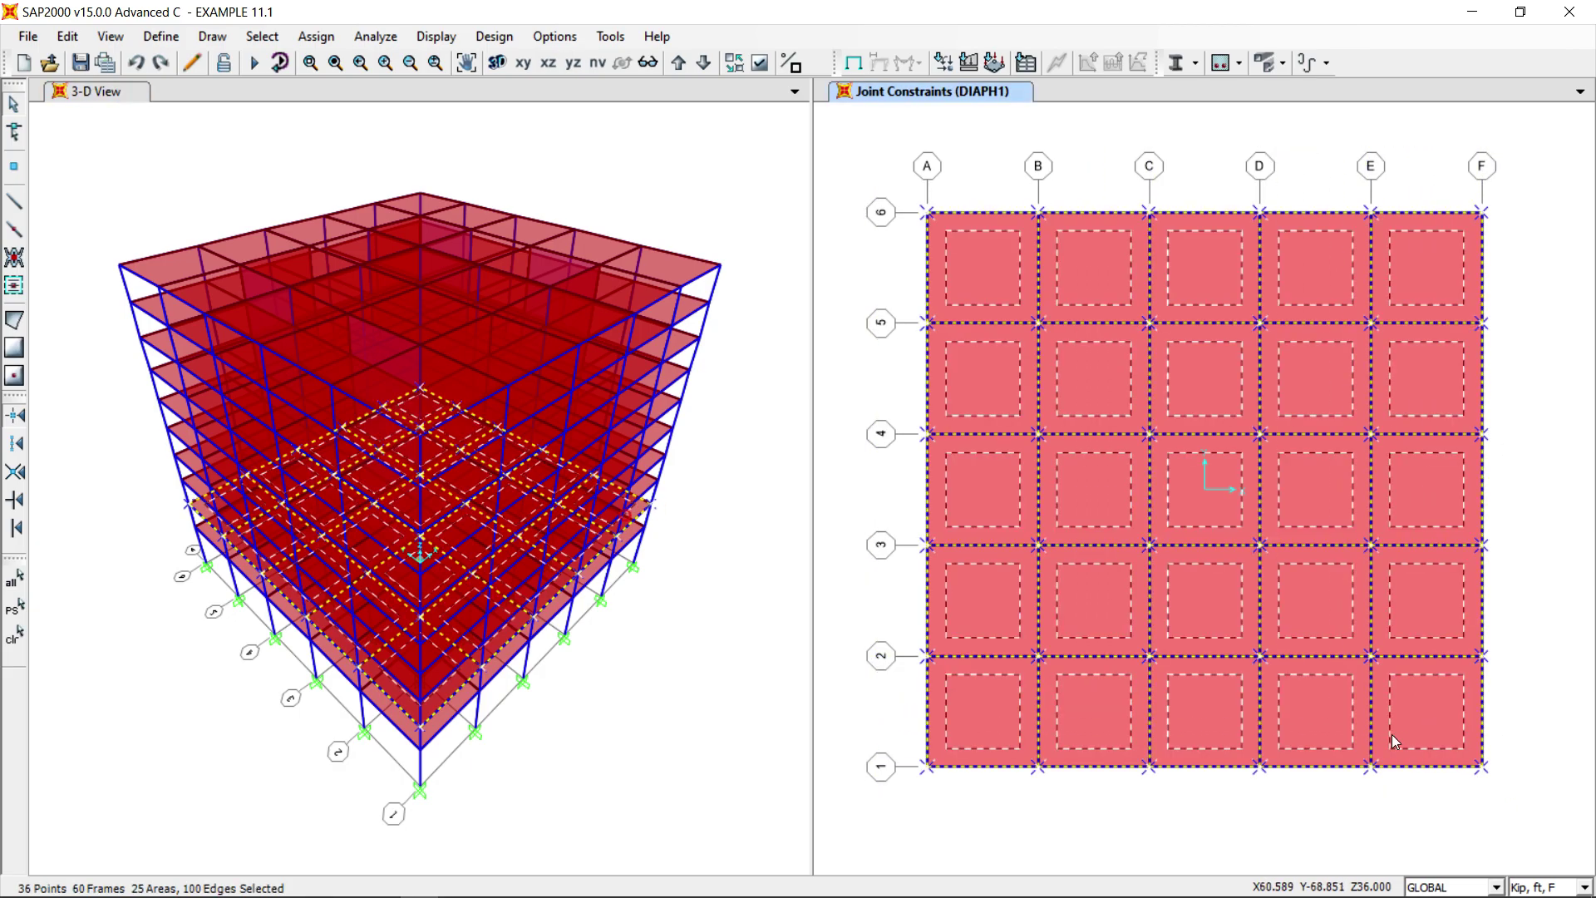
pyautogui.click(317, 40)
pyautogui.moveTo(474, 63)
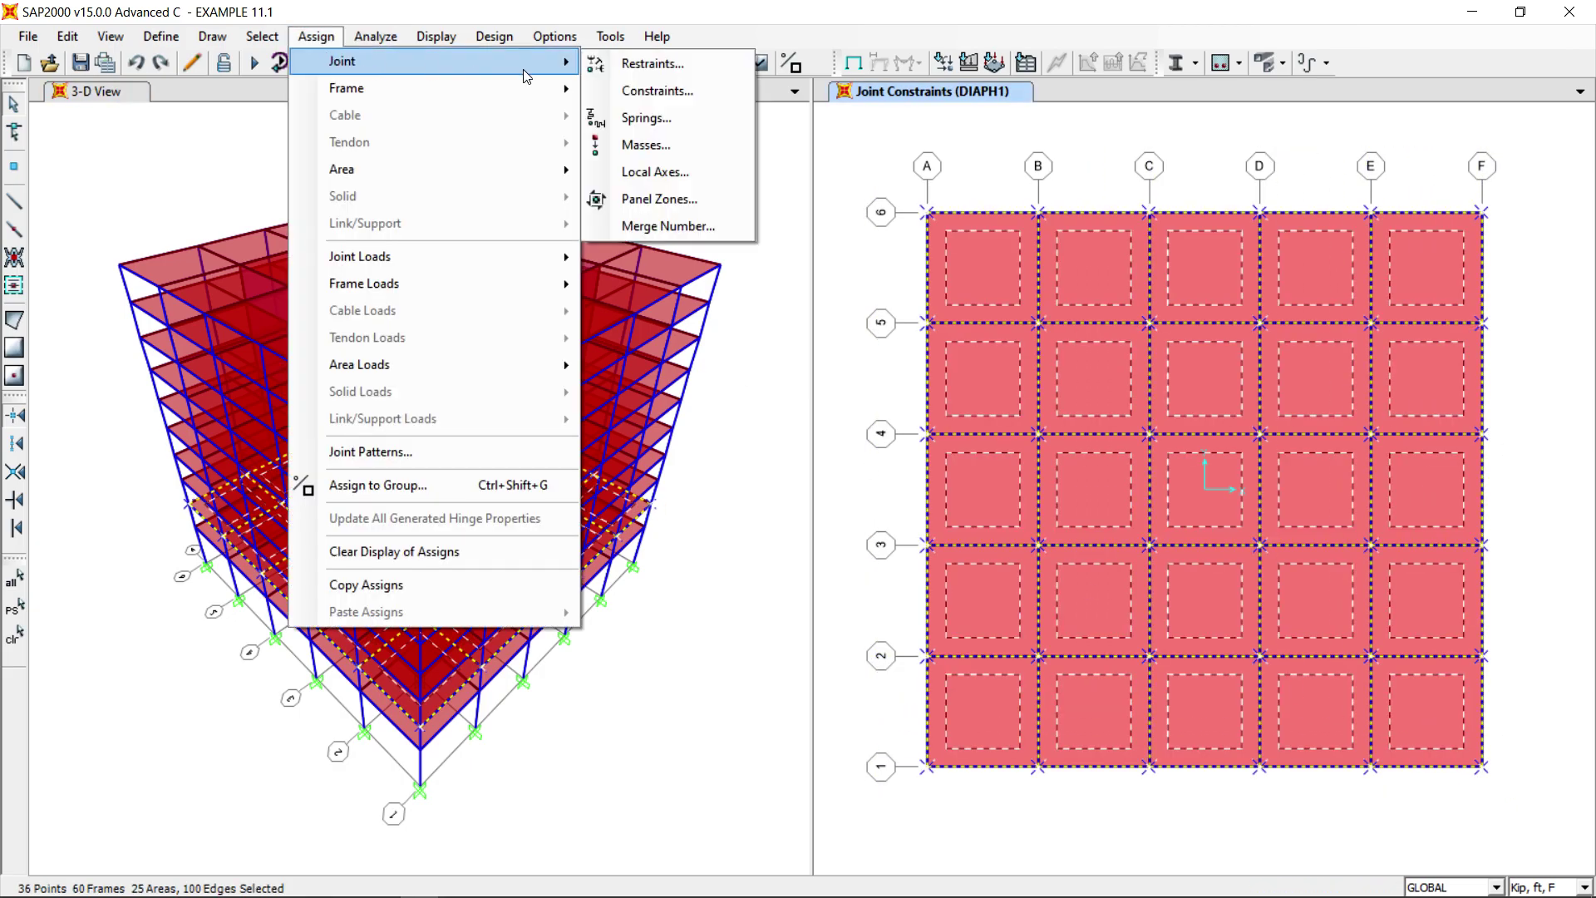
pyautogui.click(668, 91)
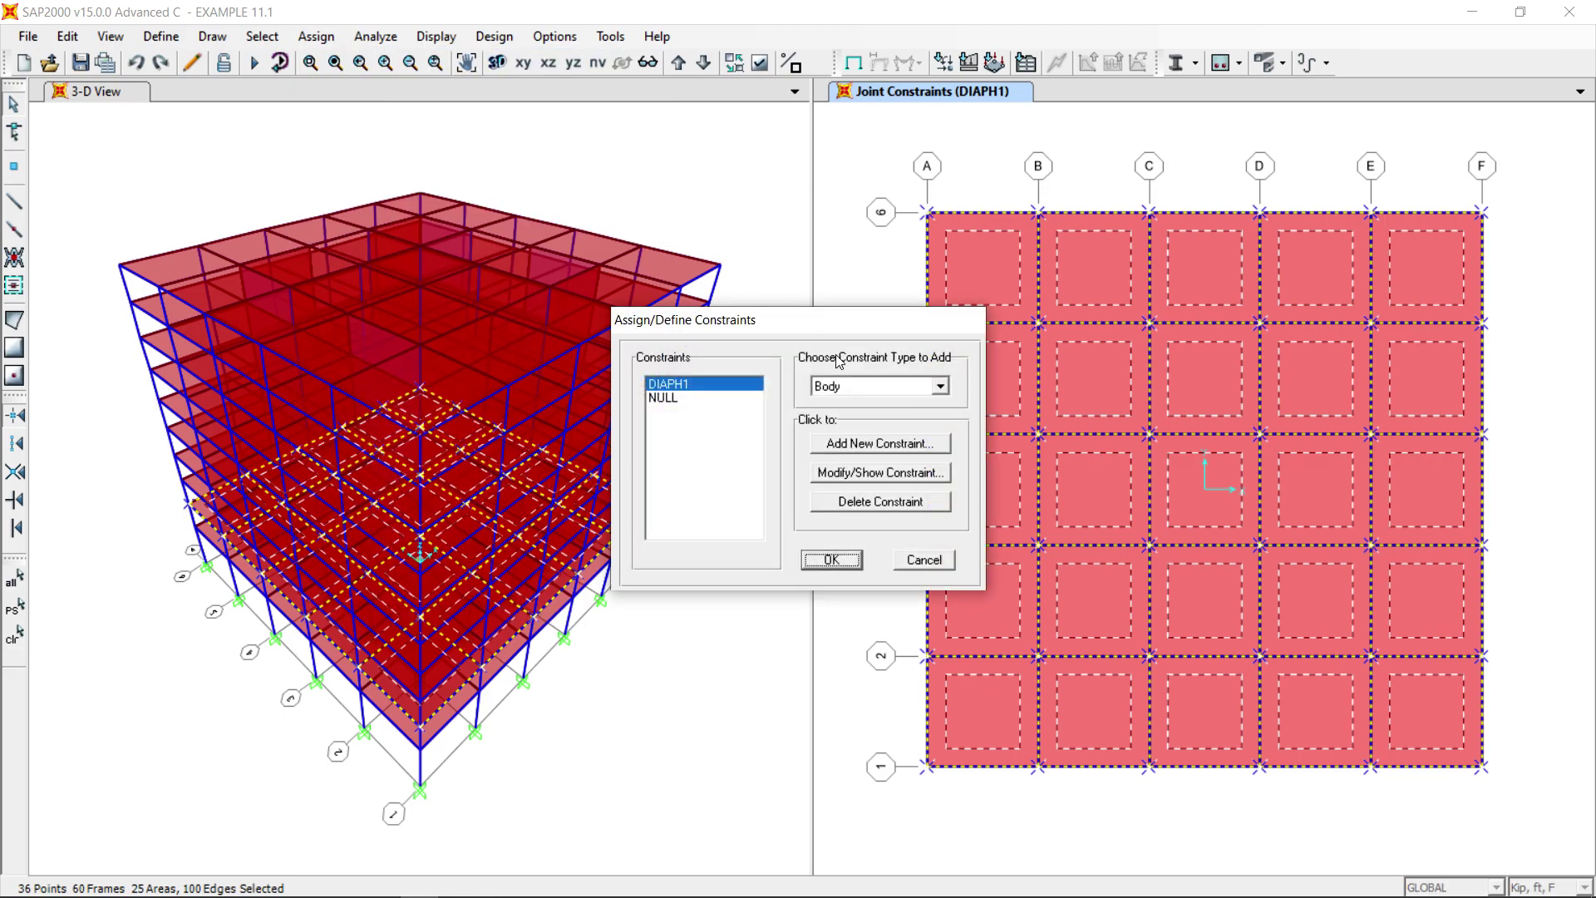
pyautogui.click(941, 386)
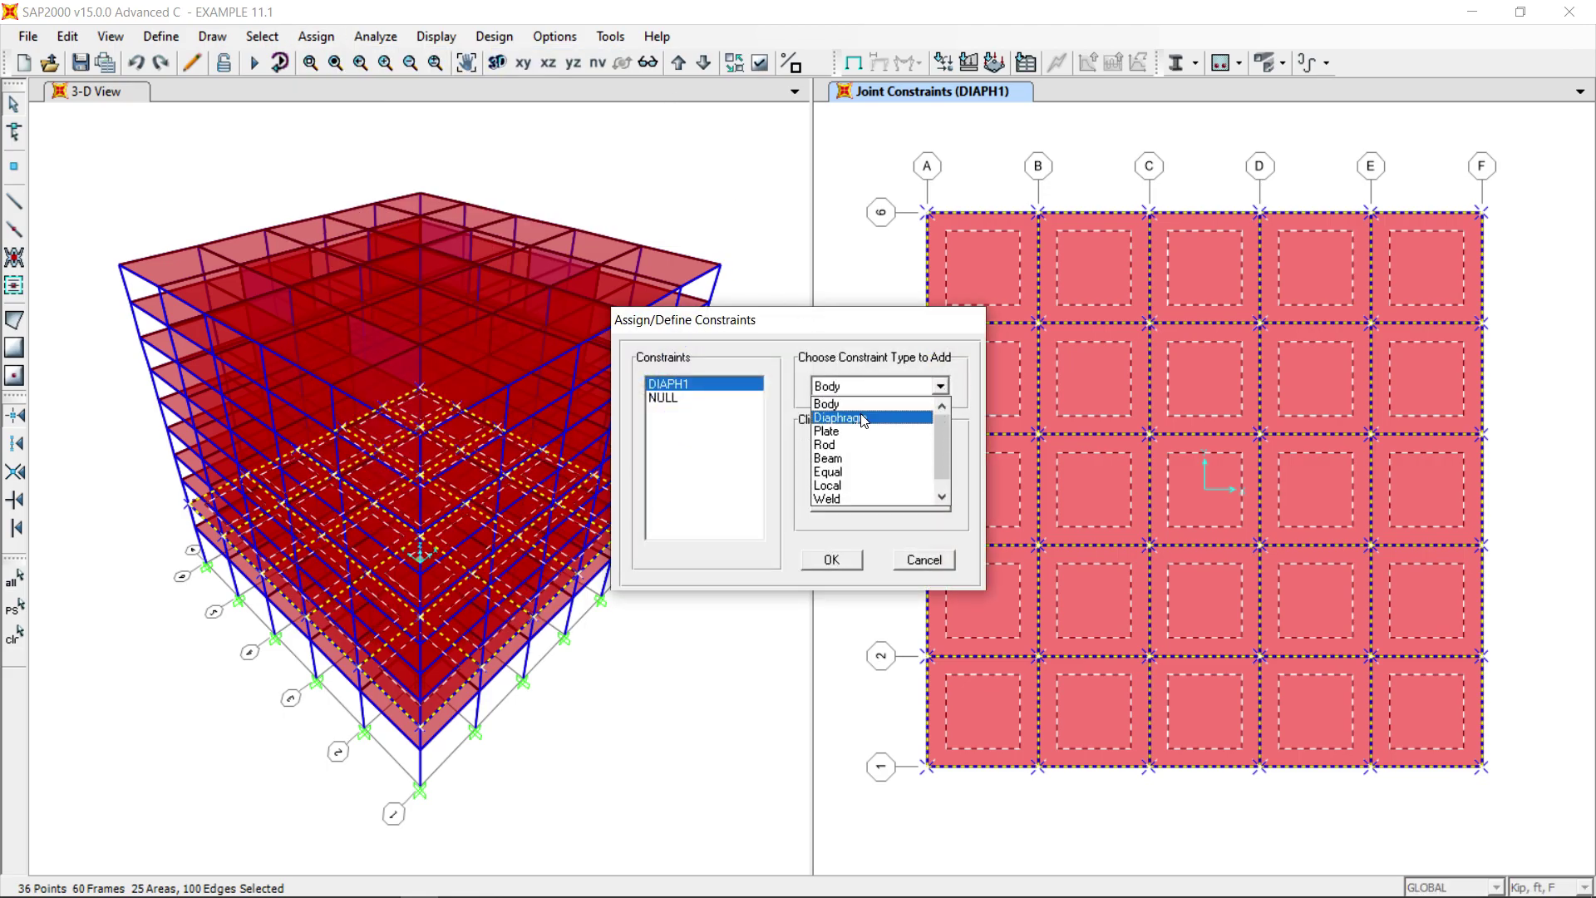
pyautogui.click(865, 420)
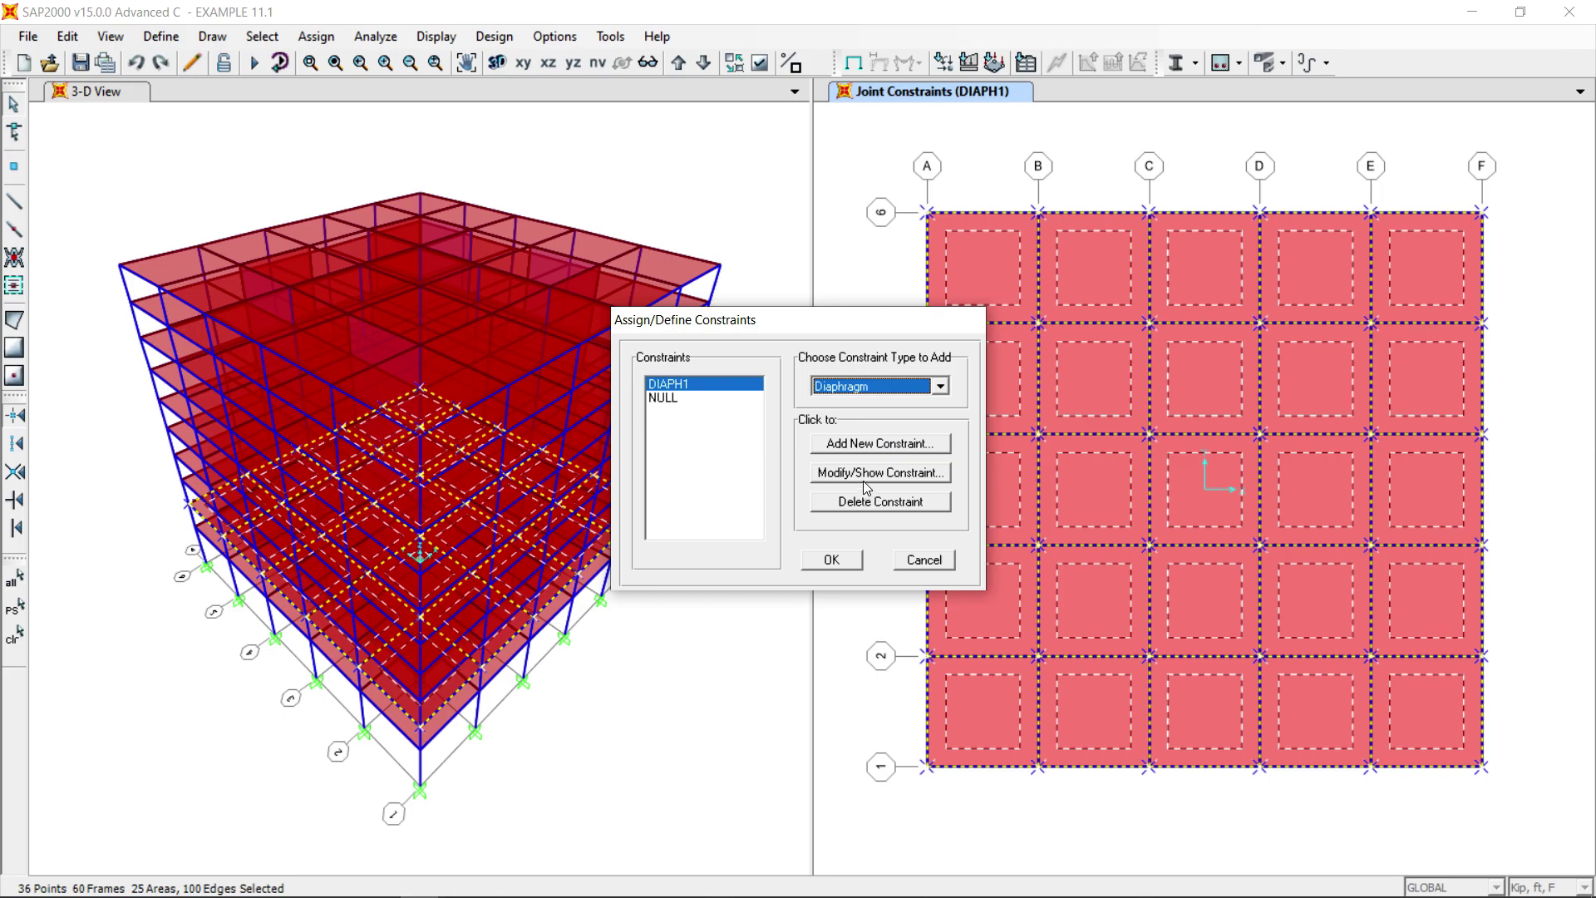
pyautogui.click(880, 446)
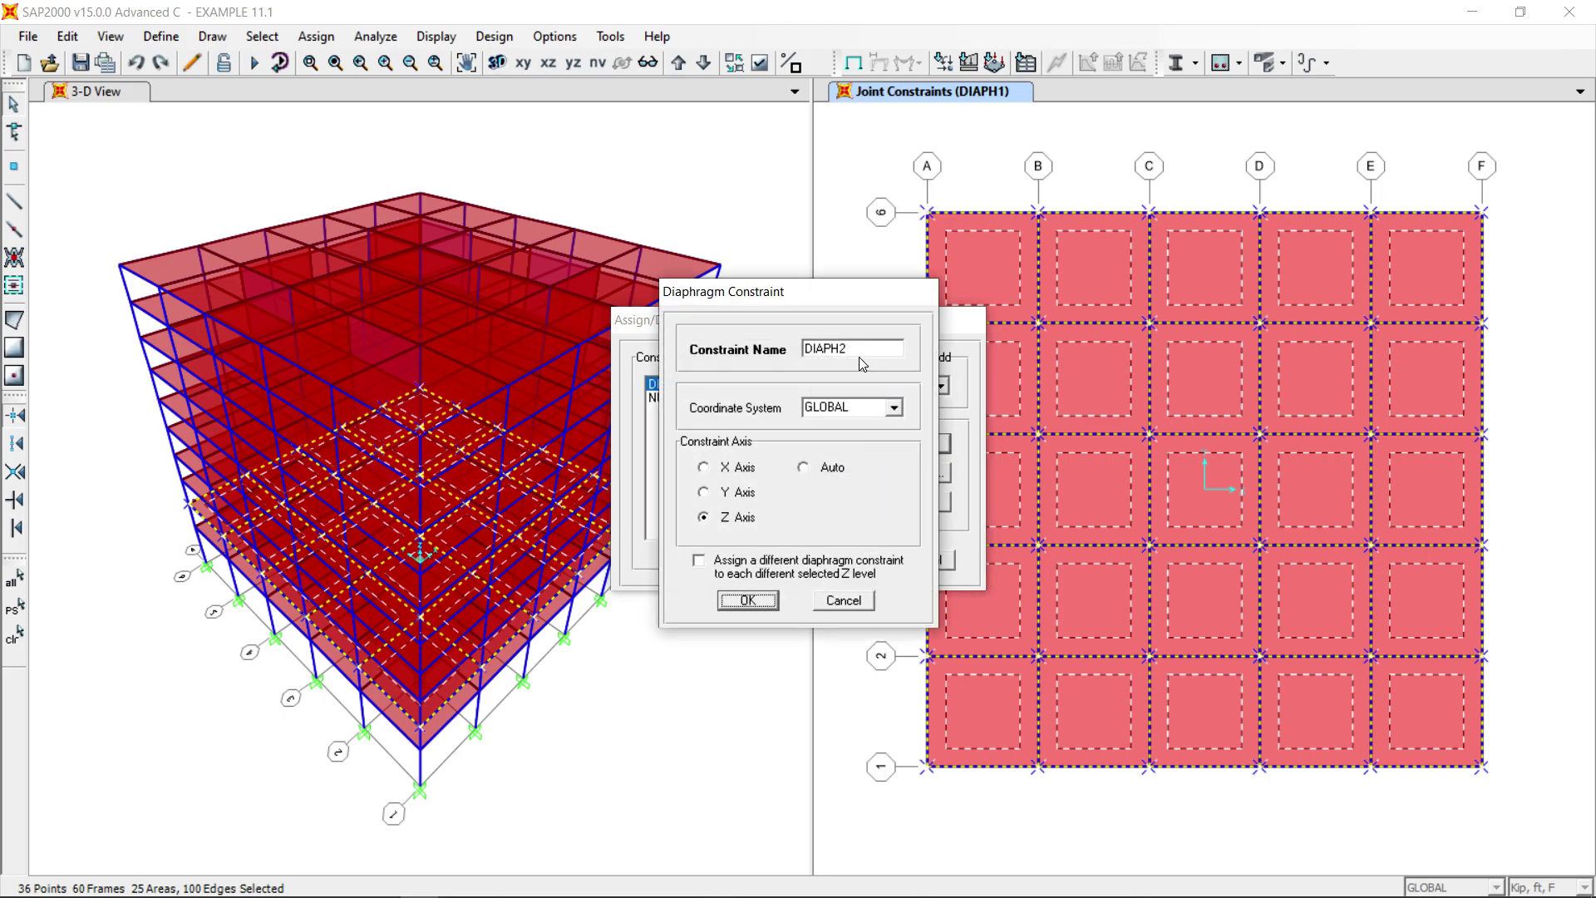
pyautogui.click(747, 601)
pyautogui.click(834, 560)
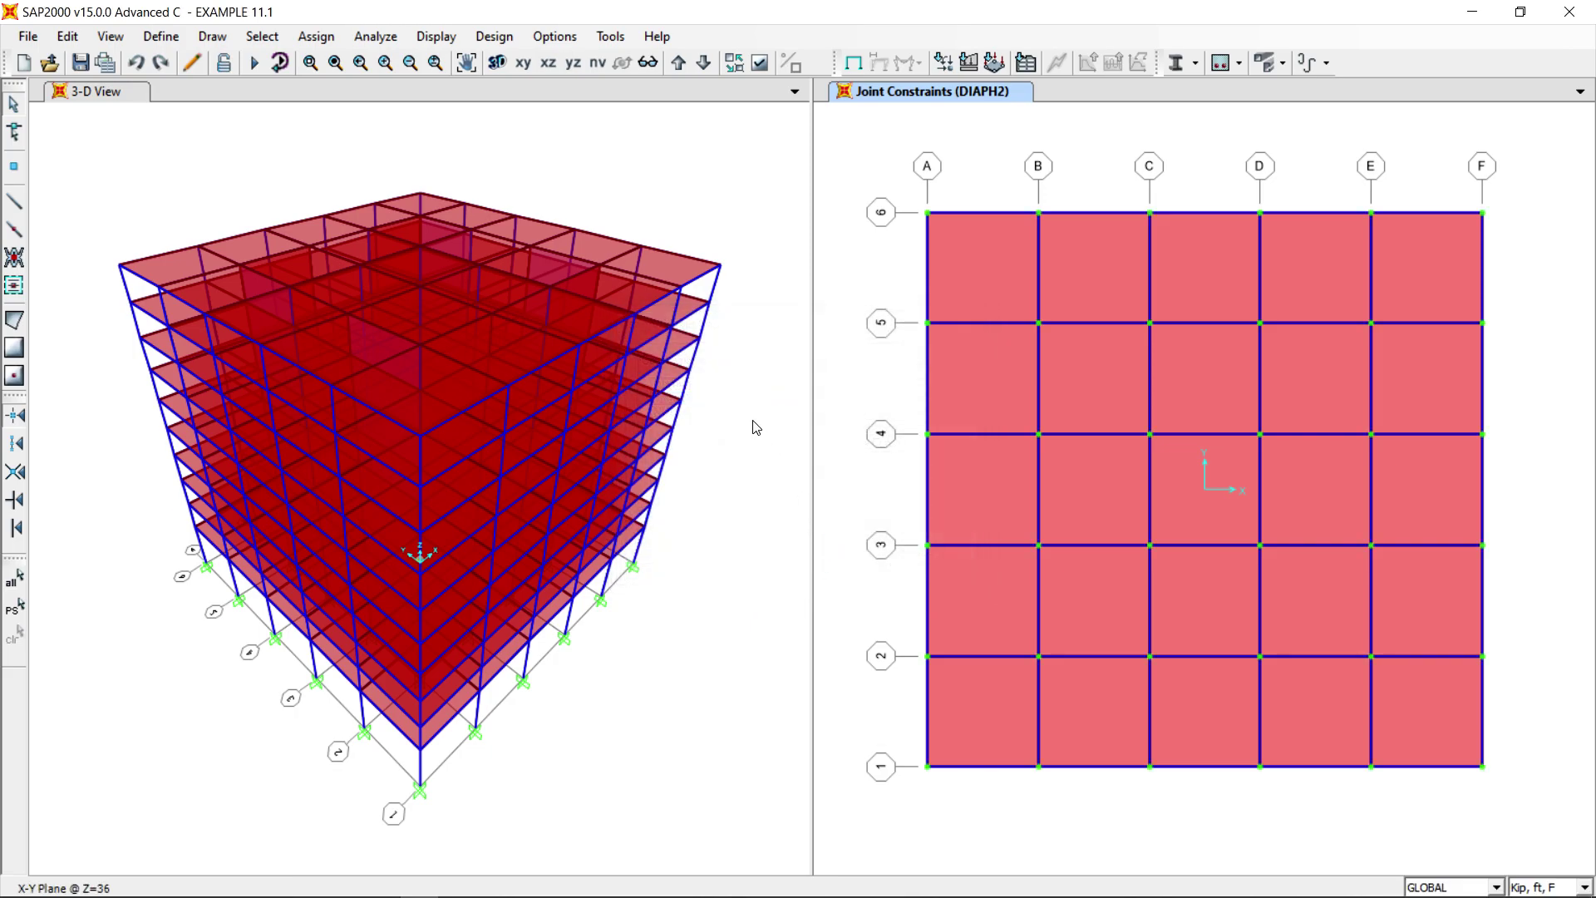
# Step: Go up to the floor at Z=49 and assign all its joints a new diaphragm constraint about the global Z axis
pyautogui.click(680, 64)
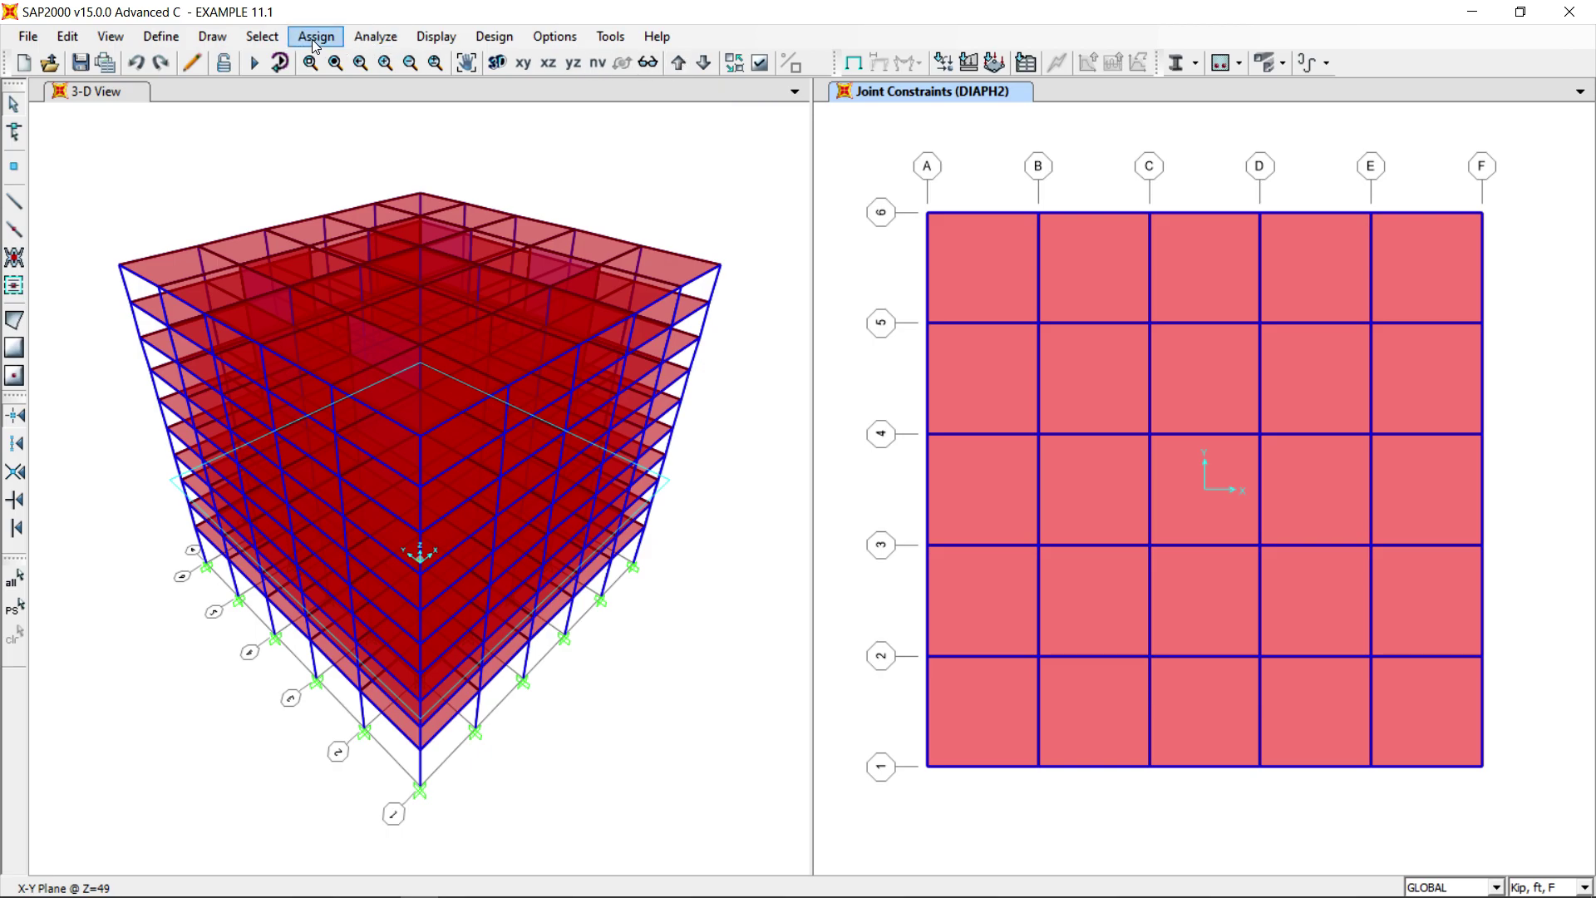
pyautogui.moveTo(845, 120); pyautogui.dragTo(1580, 886)
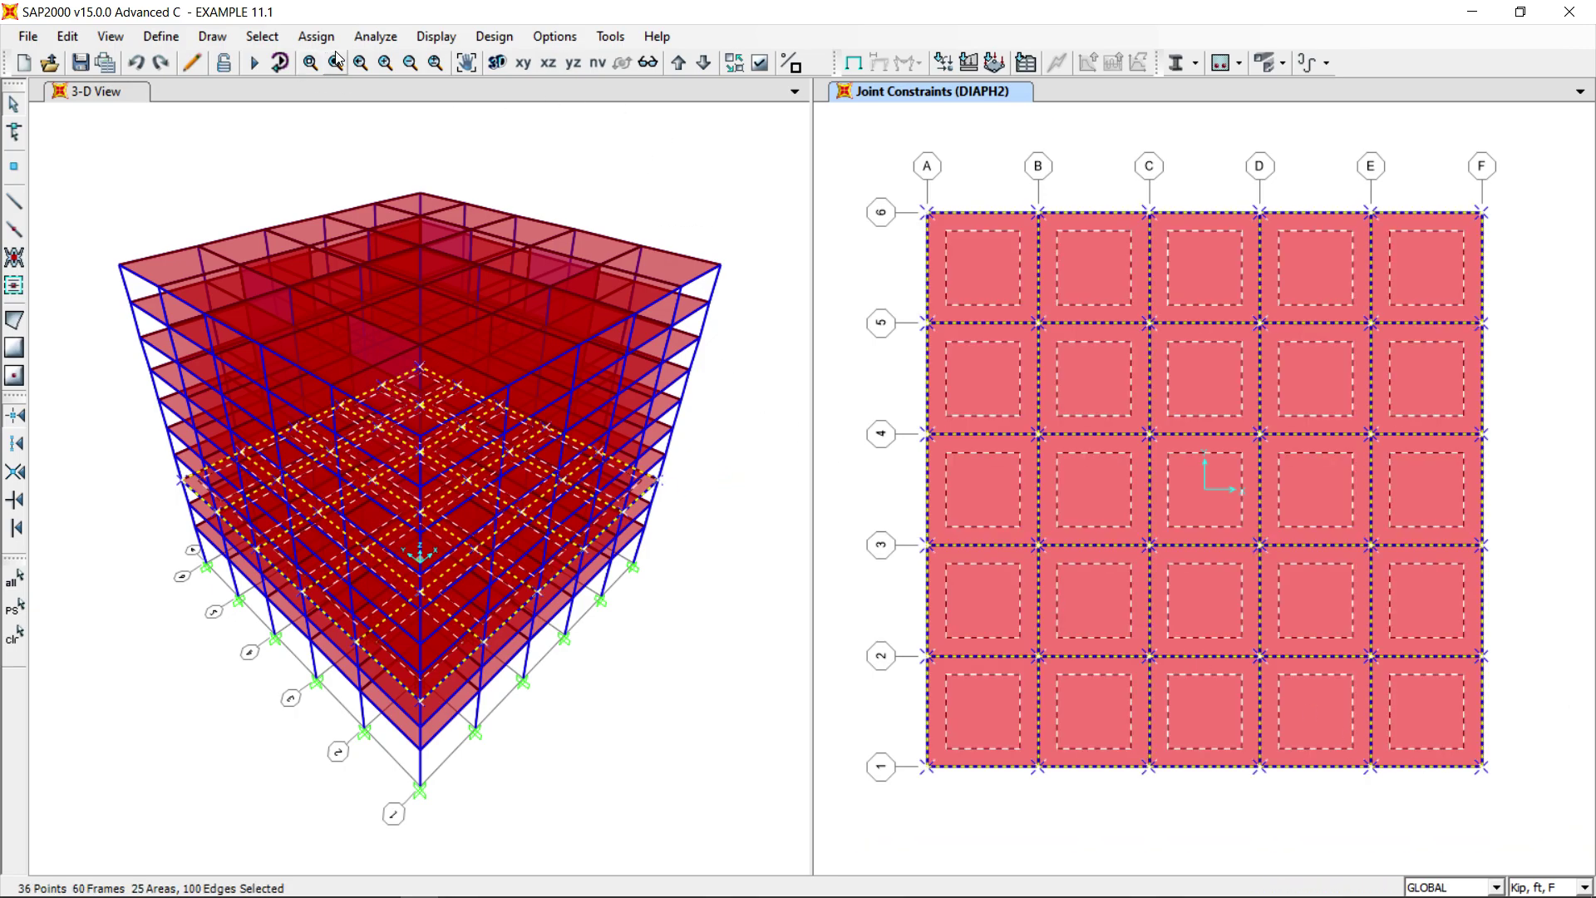
pyautogui.click(316, 36)
pyautogui.moveTo(331, 63)
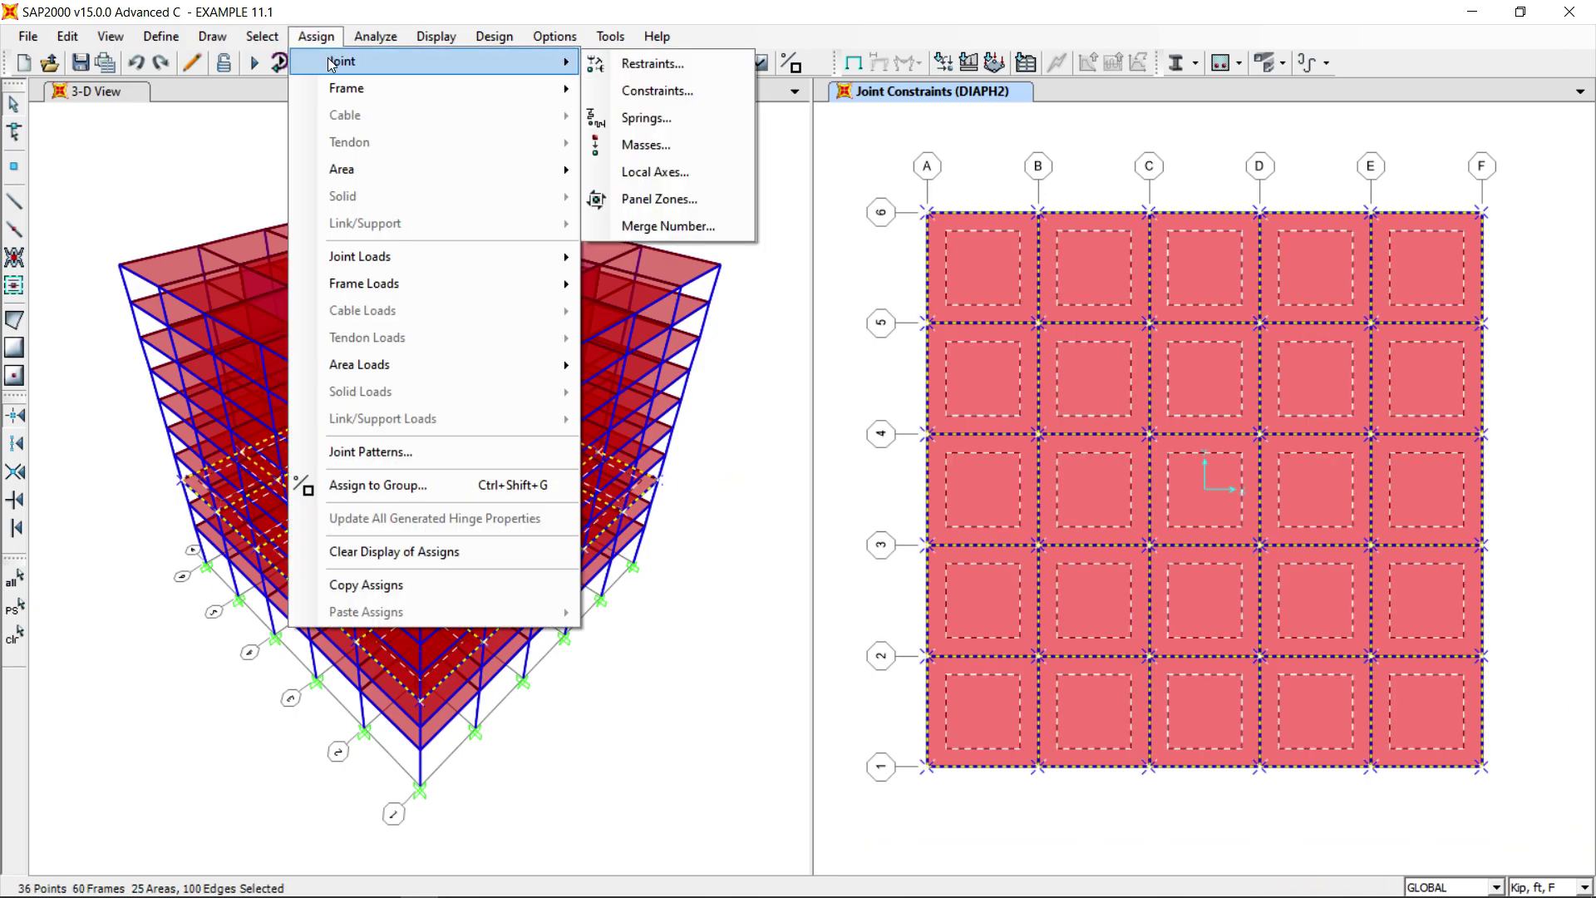
pyautogui.click(634, 92)
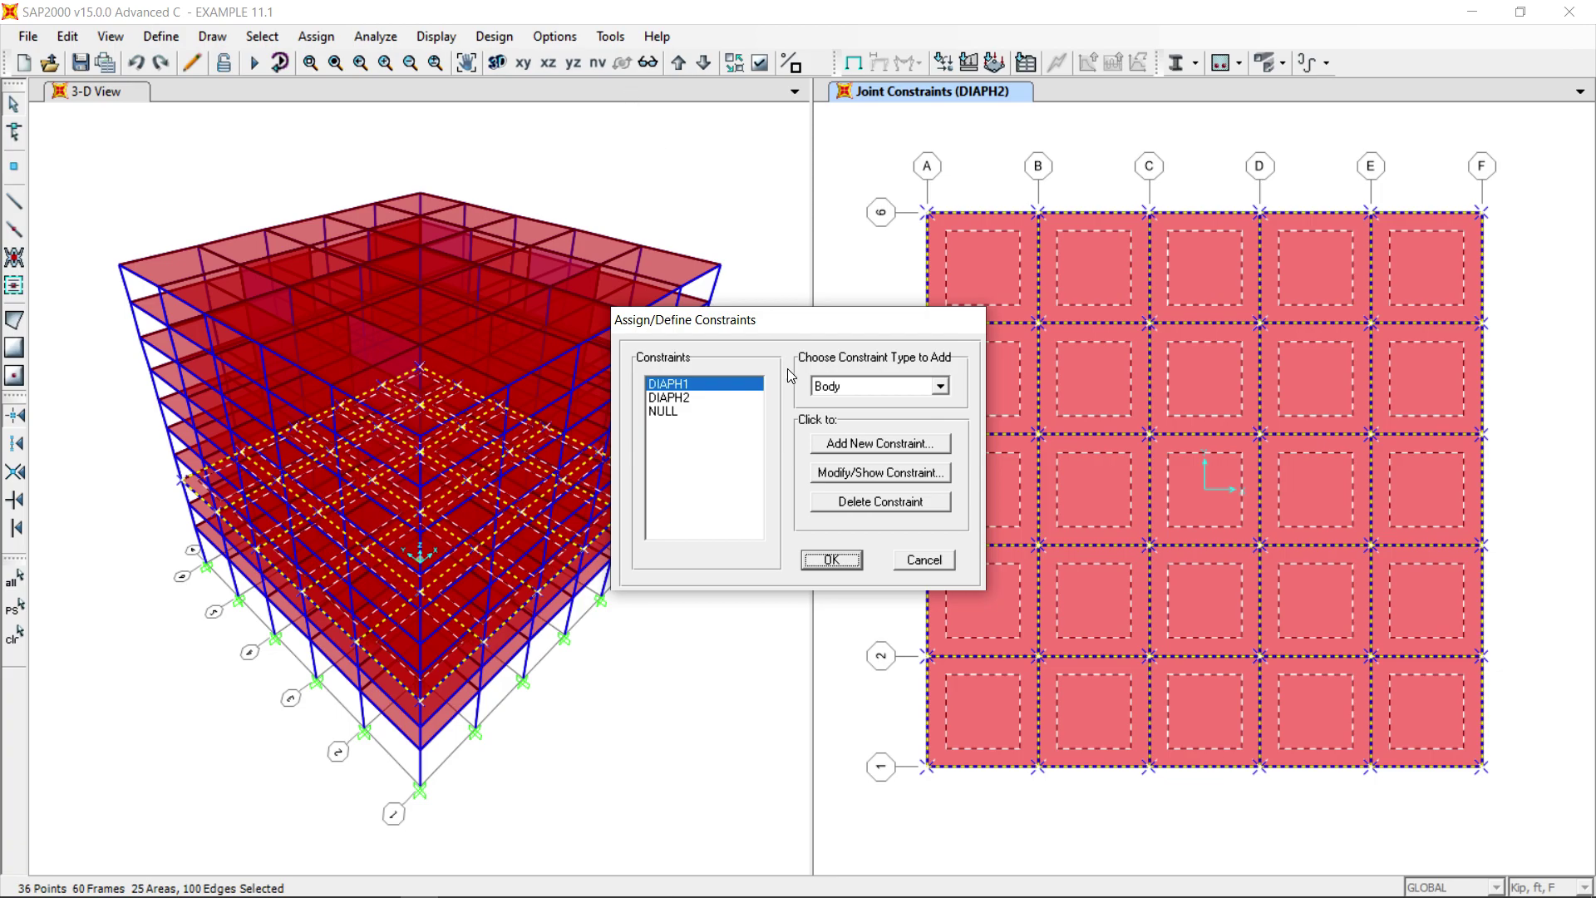
pyautogui.click(942, 389)
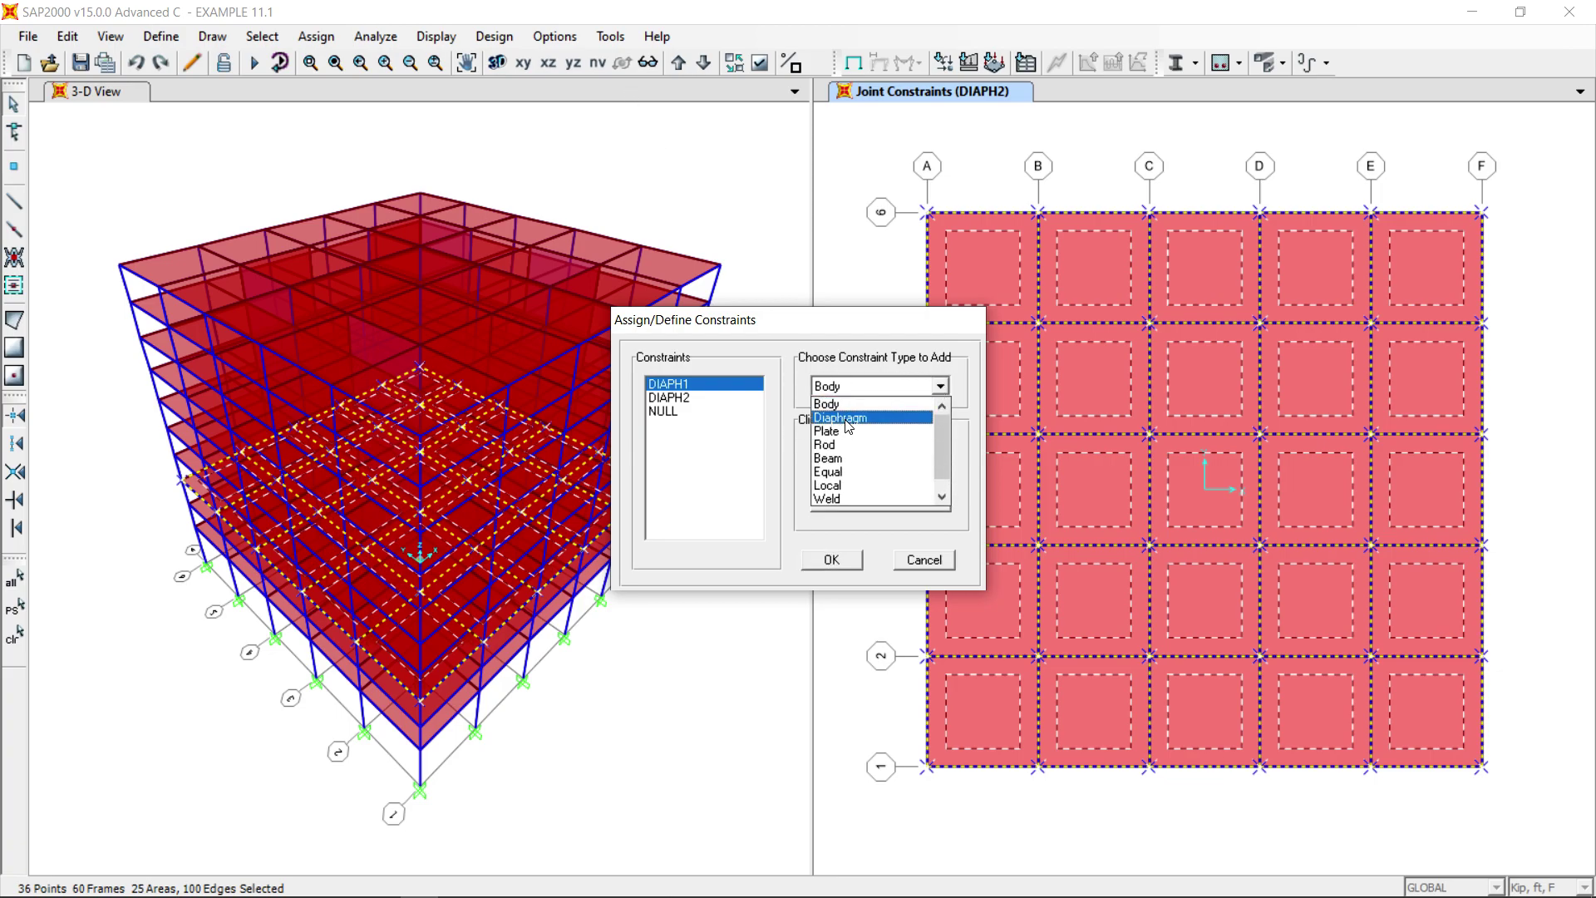
pyautogui.click(843, 426)
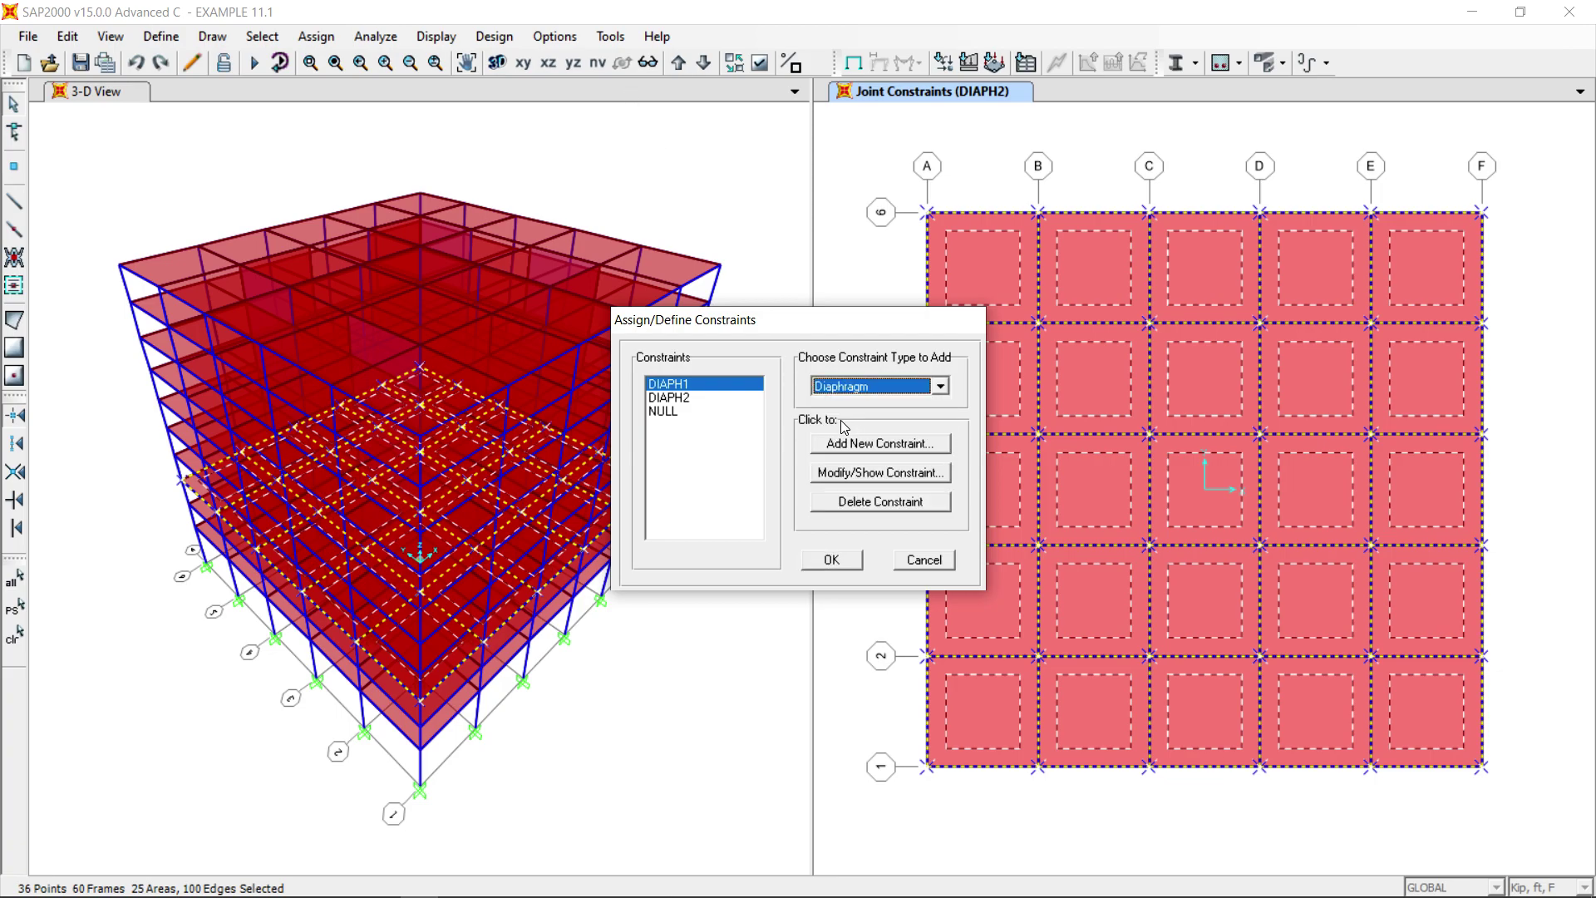
pyautogui.click(887, 446)
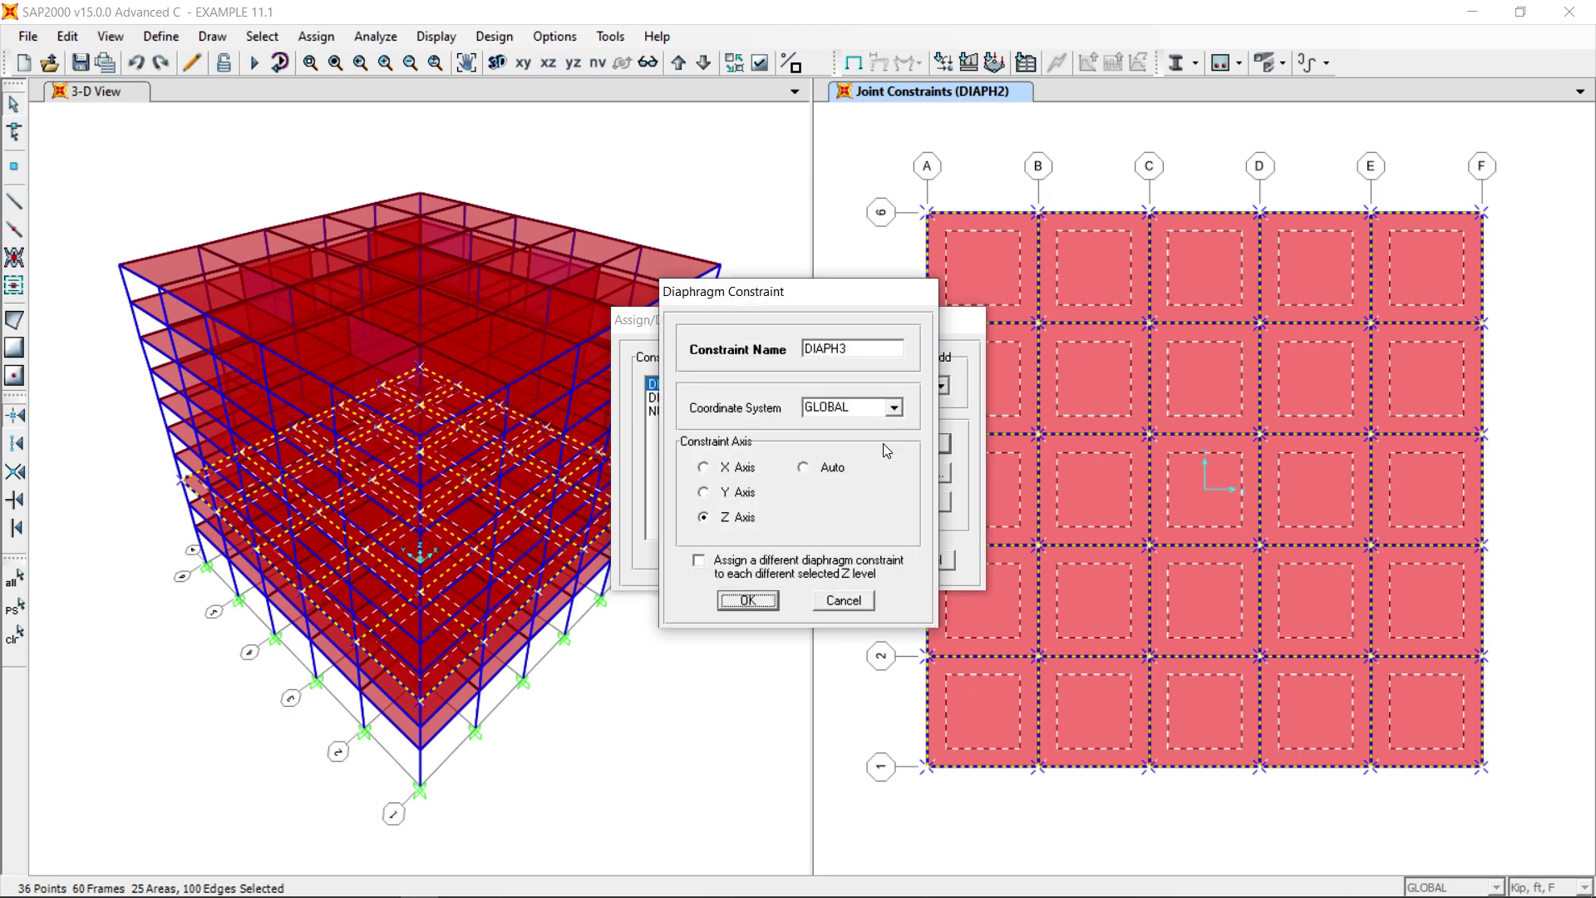
pyautogui.click(748, 601)
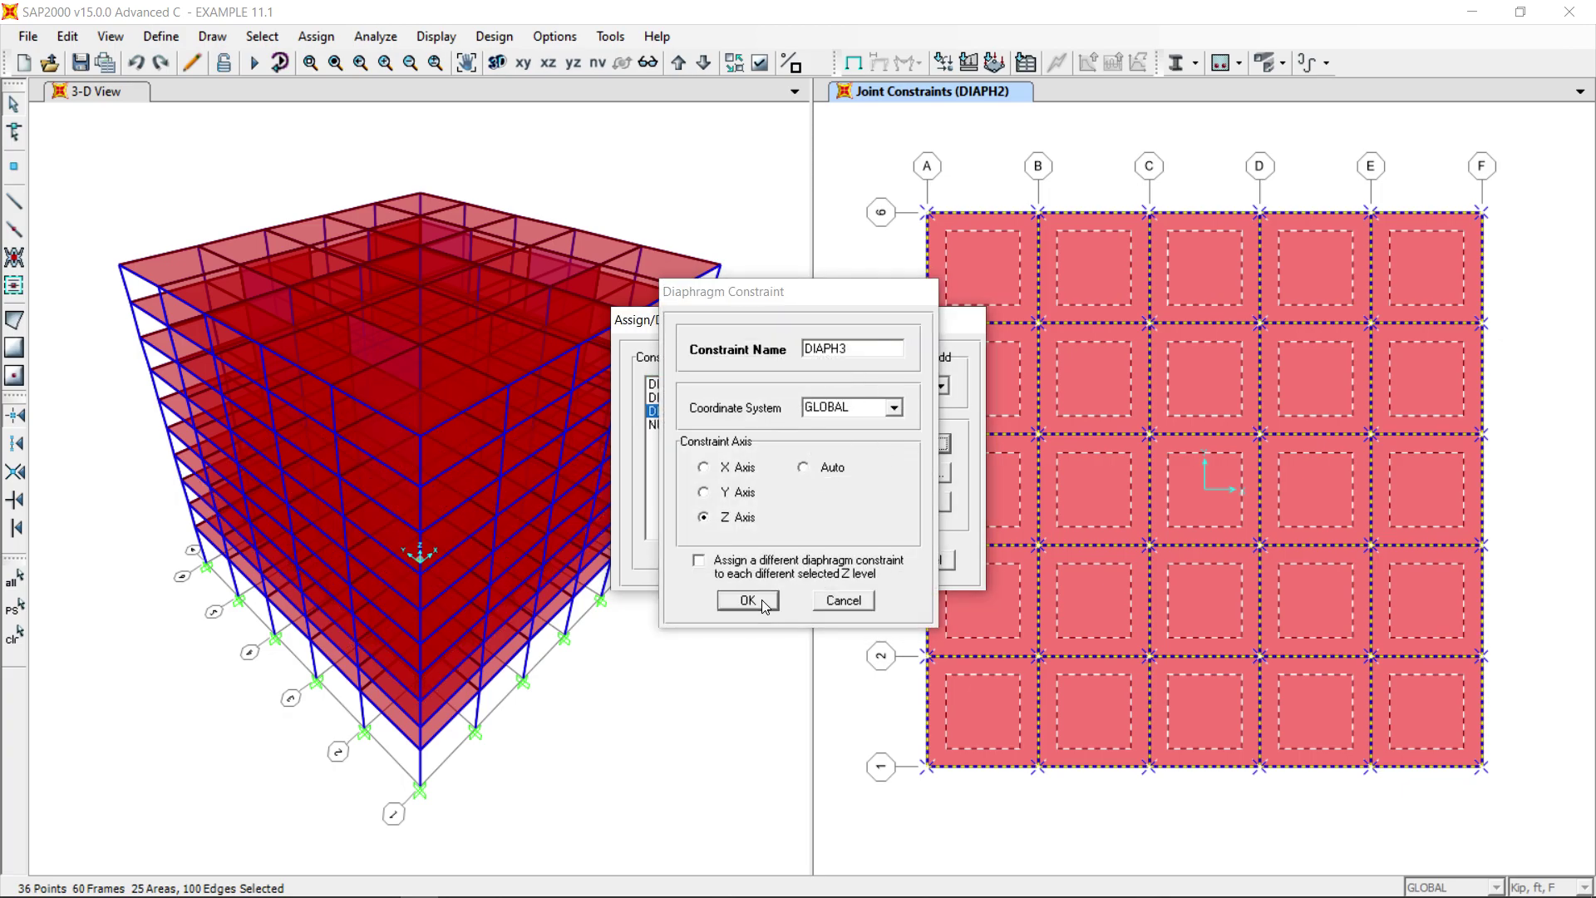
pyautogui.click(833, 561)
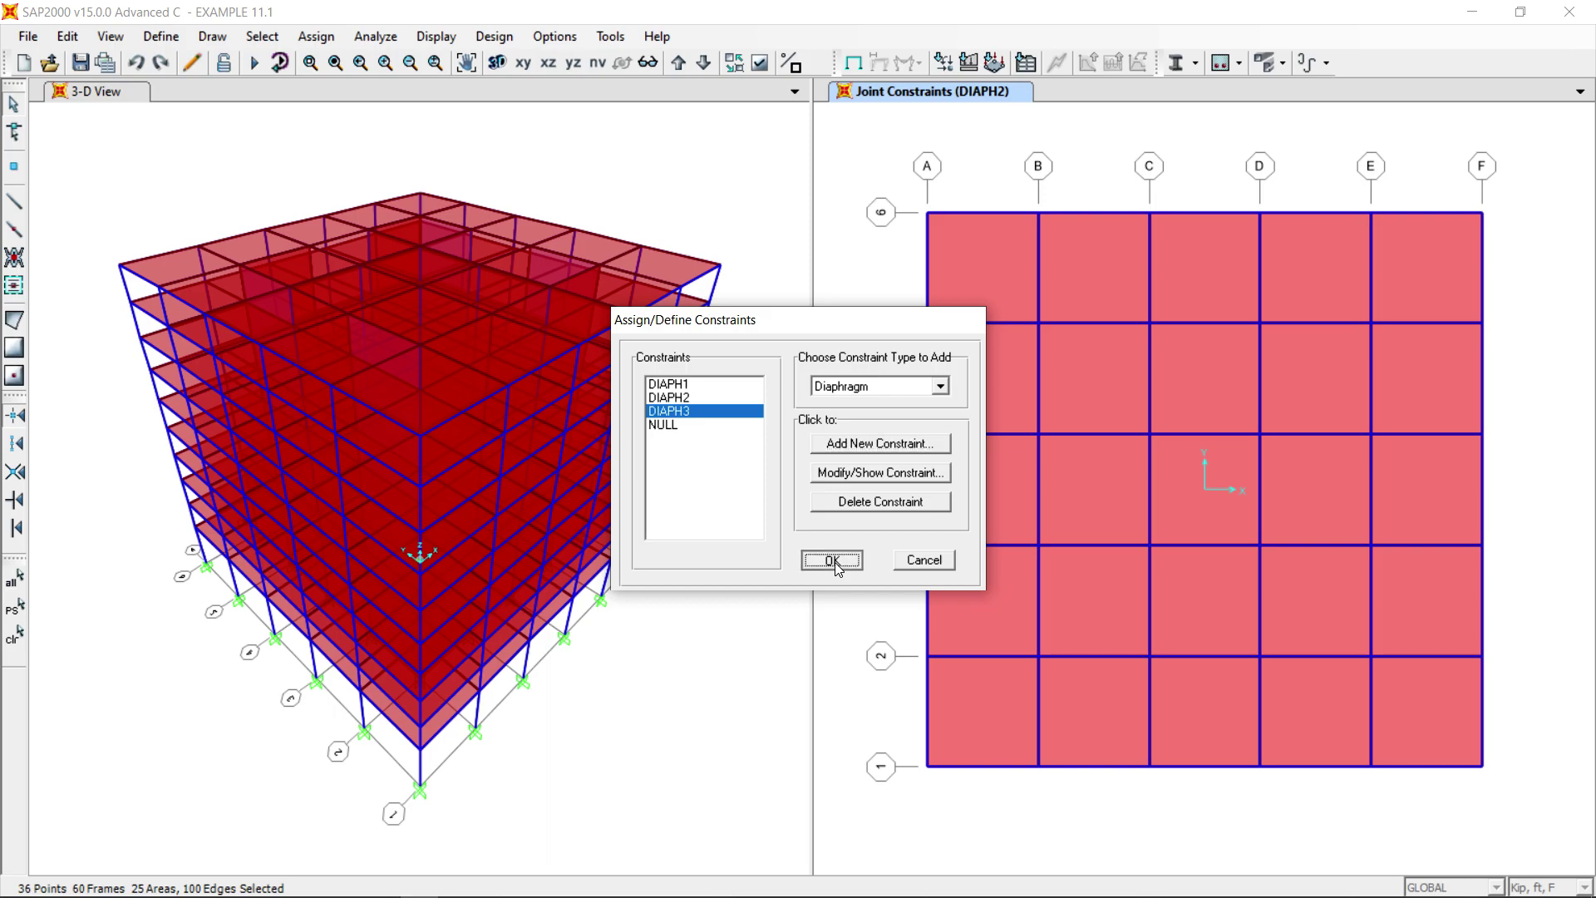
# Step: Go up to the floor at Z=62 and assign all its joints a new diaphragm constraint about the global Z axis
pyautogui.click(680, 63)
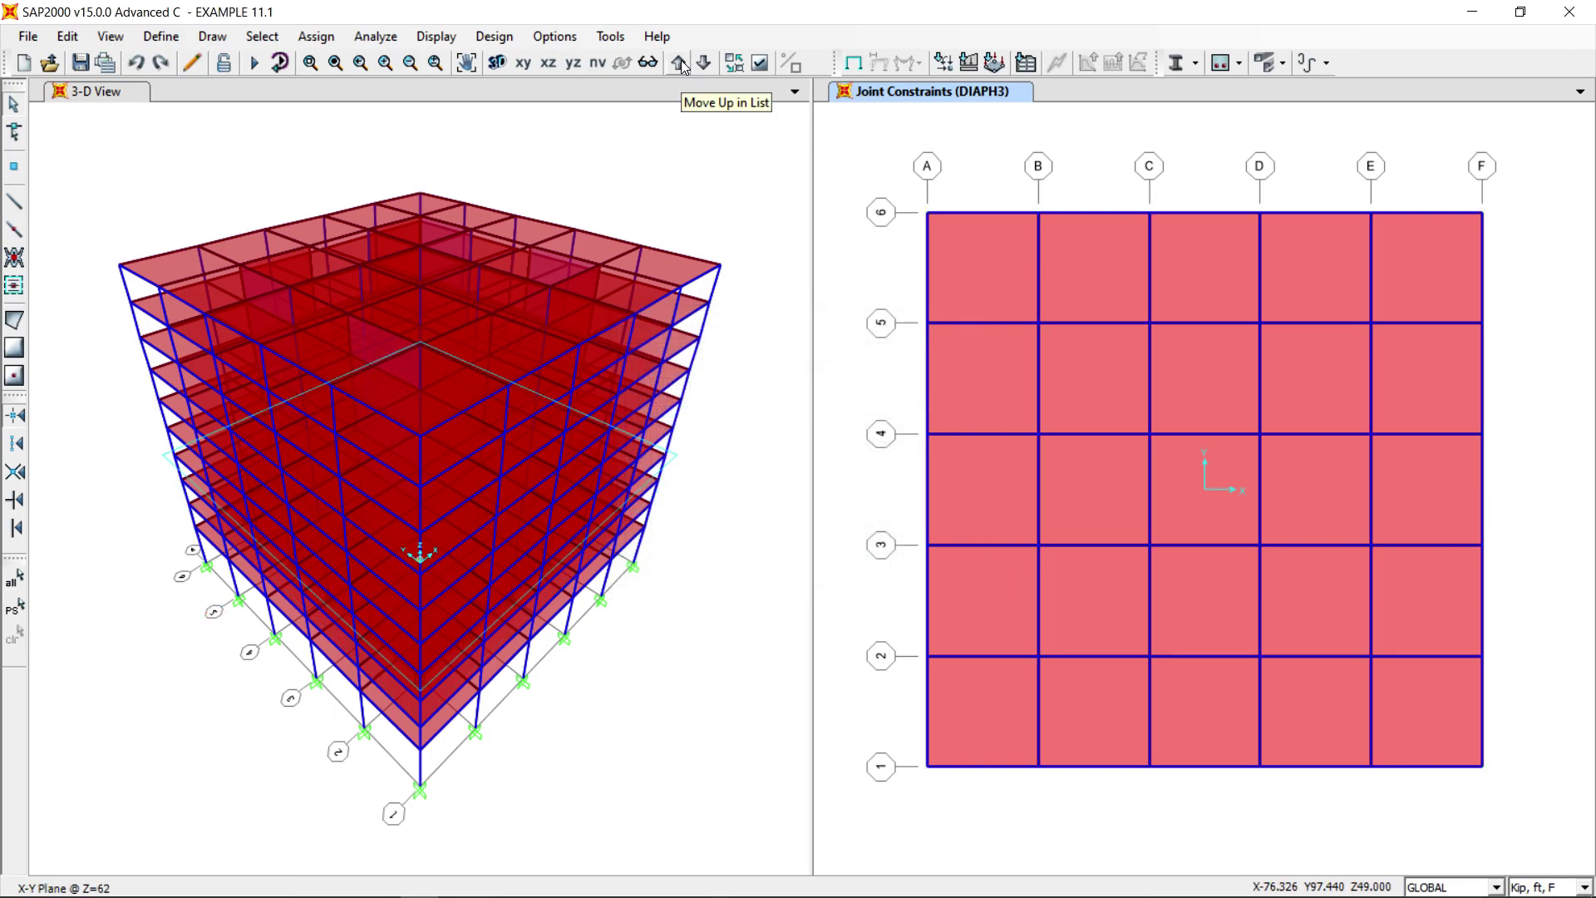
pyautogui.moveTo(863, 153); pyautogui.dragTo(1567, 808)
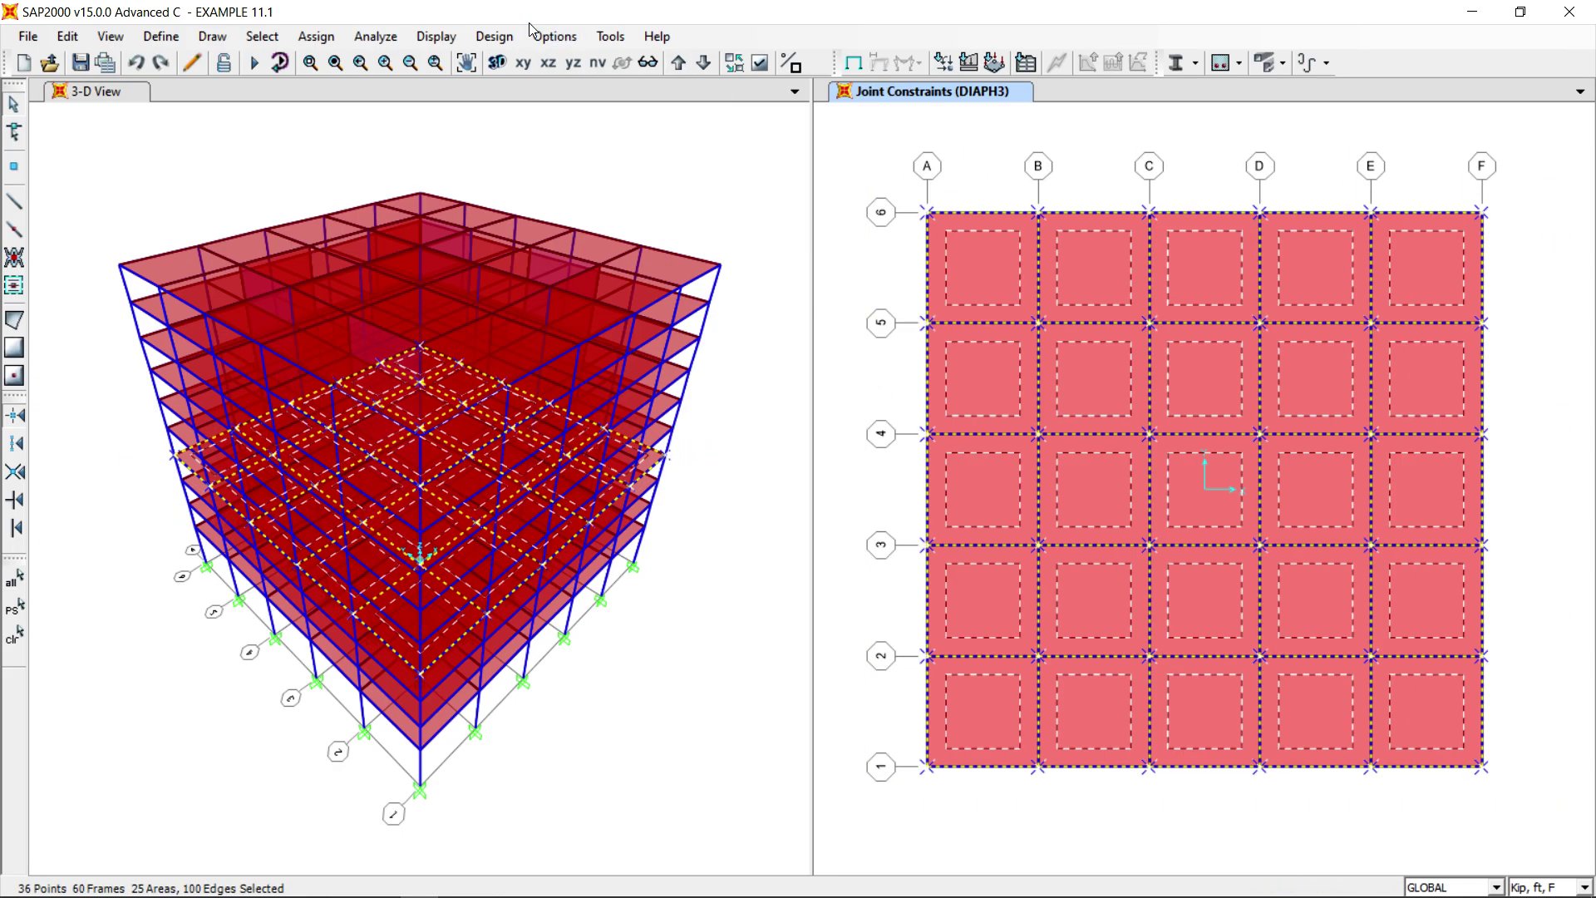
pyautogui.click(324, 37)
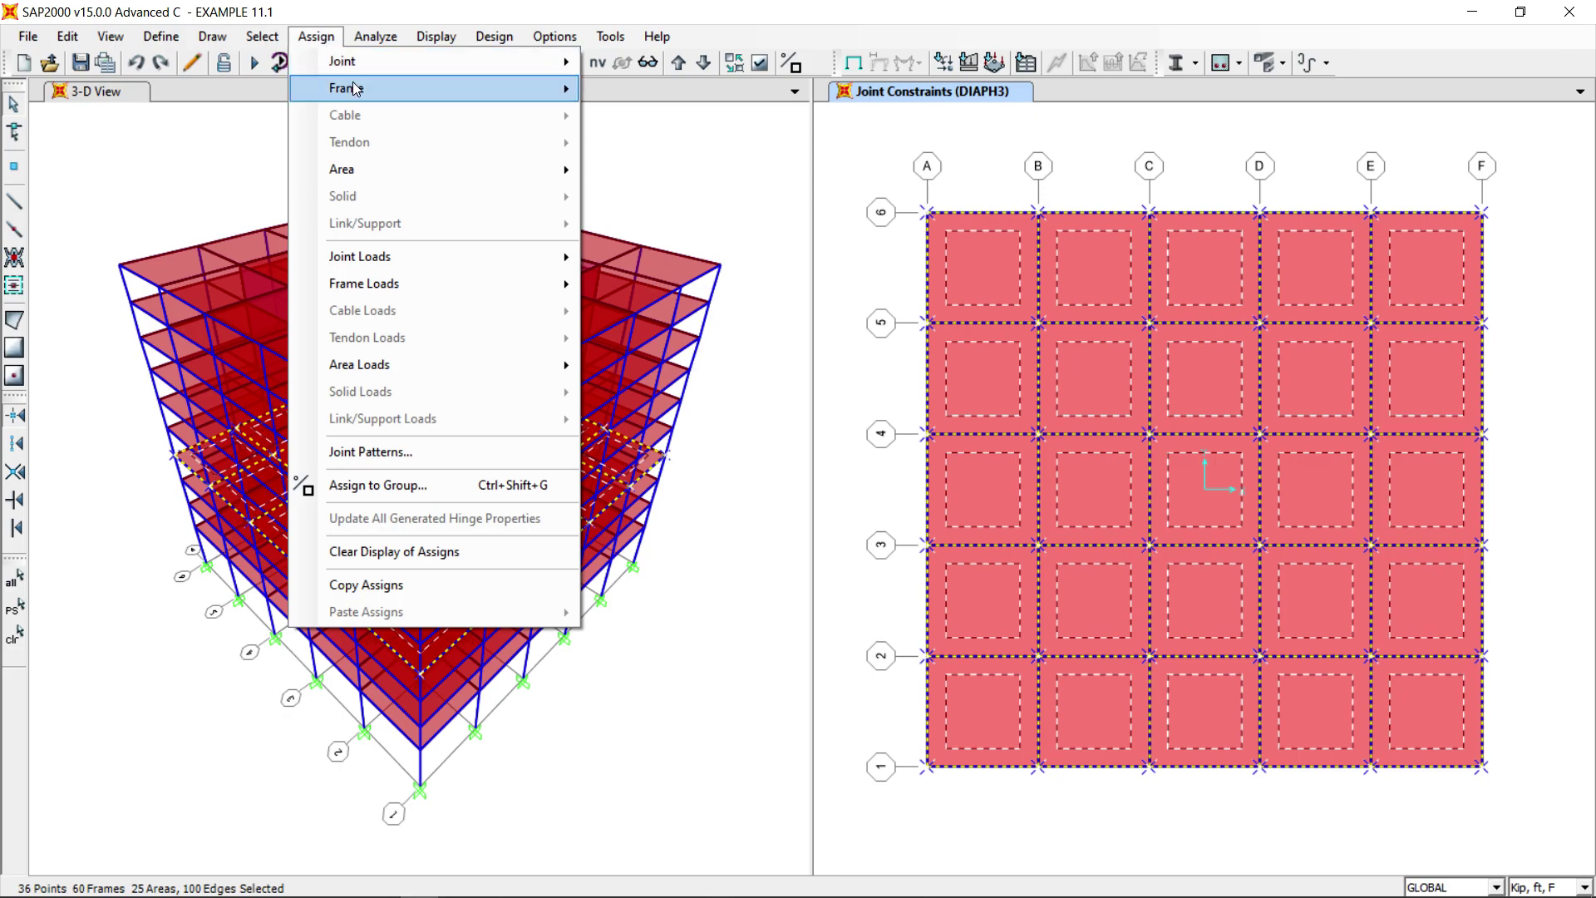
pyautogui.moveTo(361, 67)
pyautogui.click(656, 89)
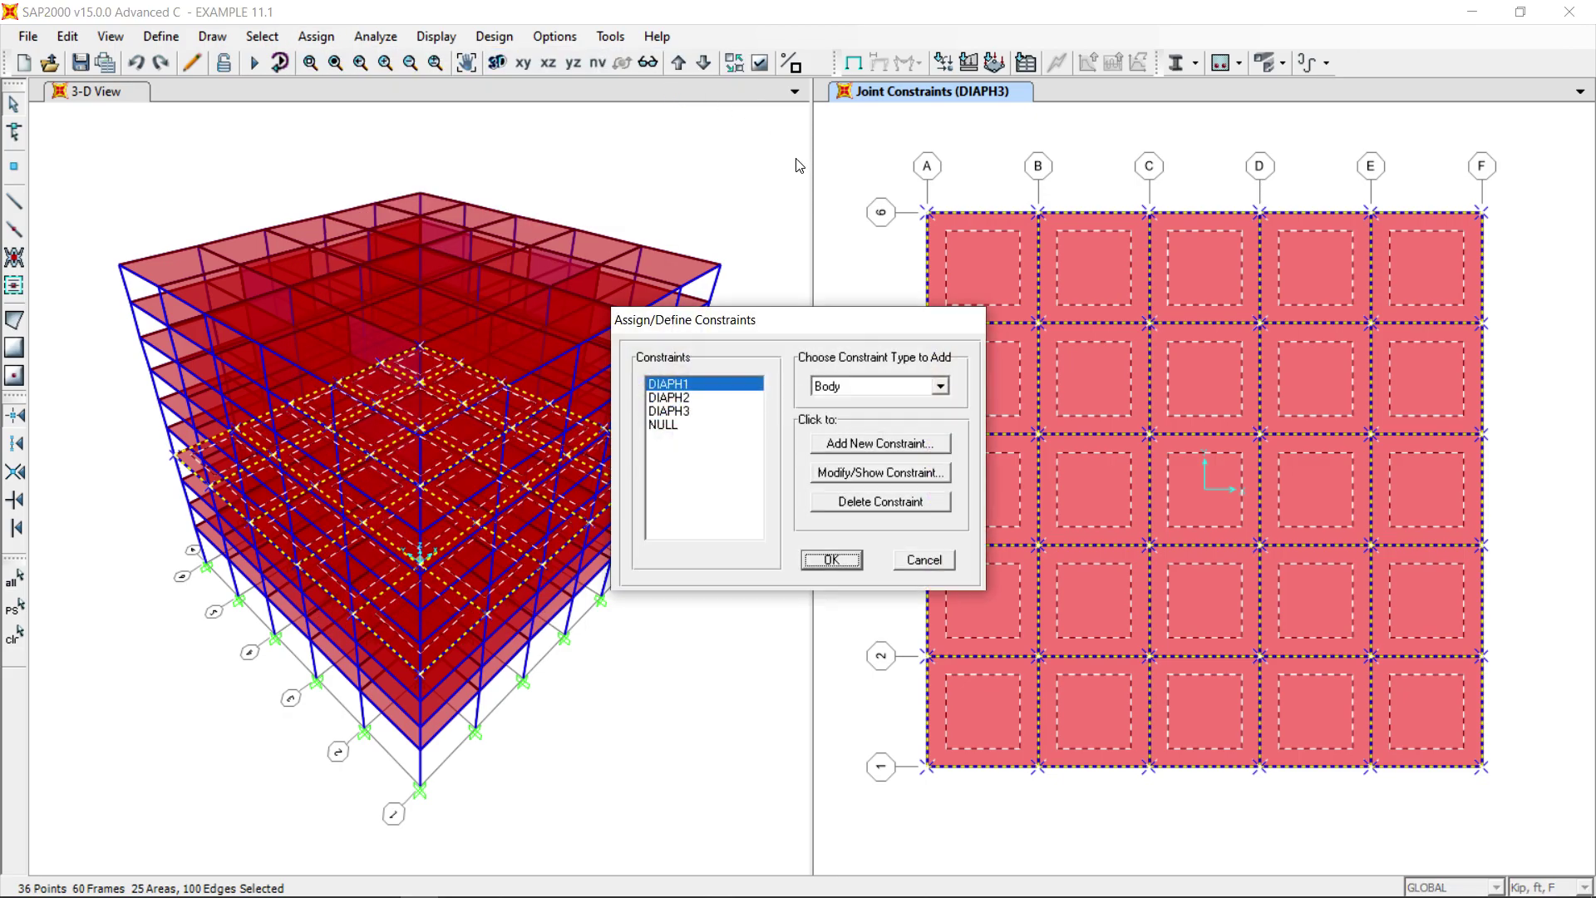
pyautogui.click(940, 386)
pyautogui.click(876, 415)
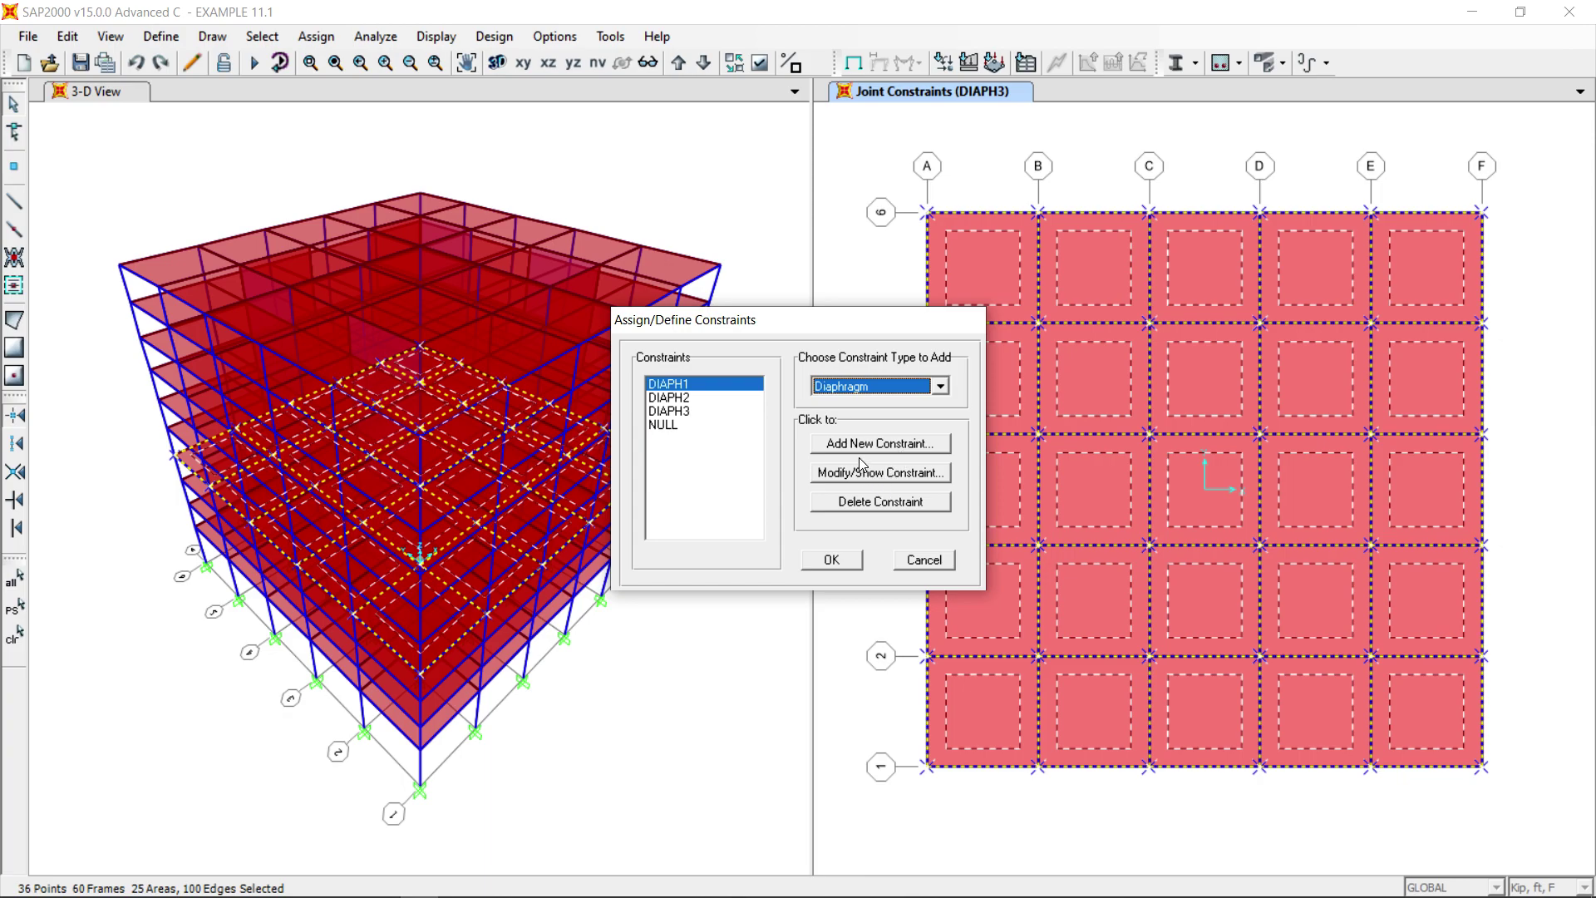
pyautogui.click(881, 449)
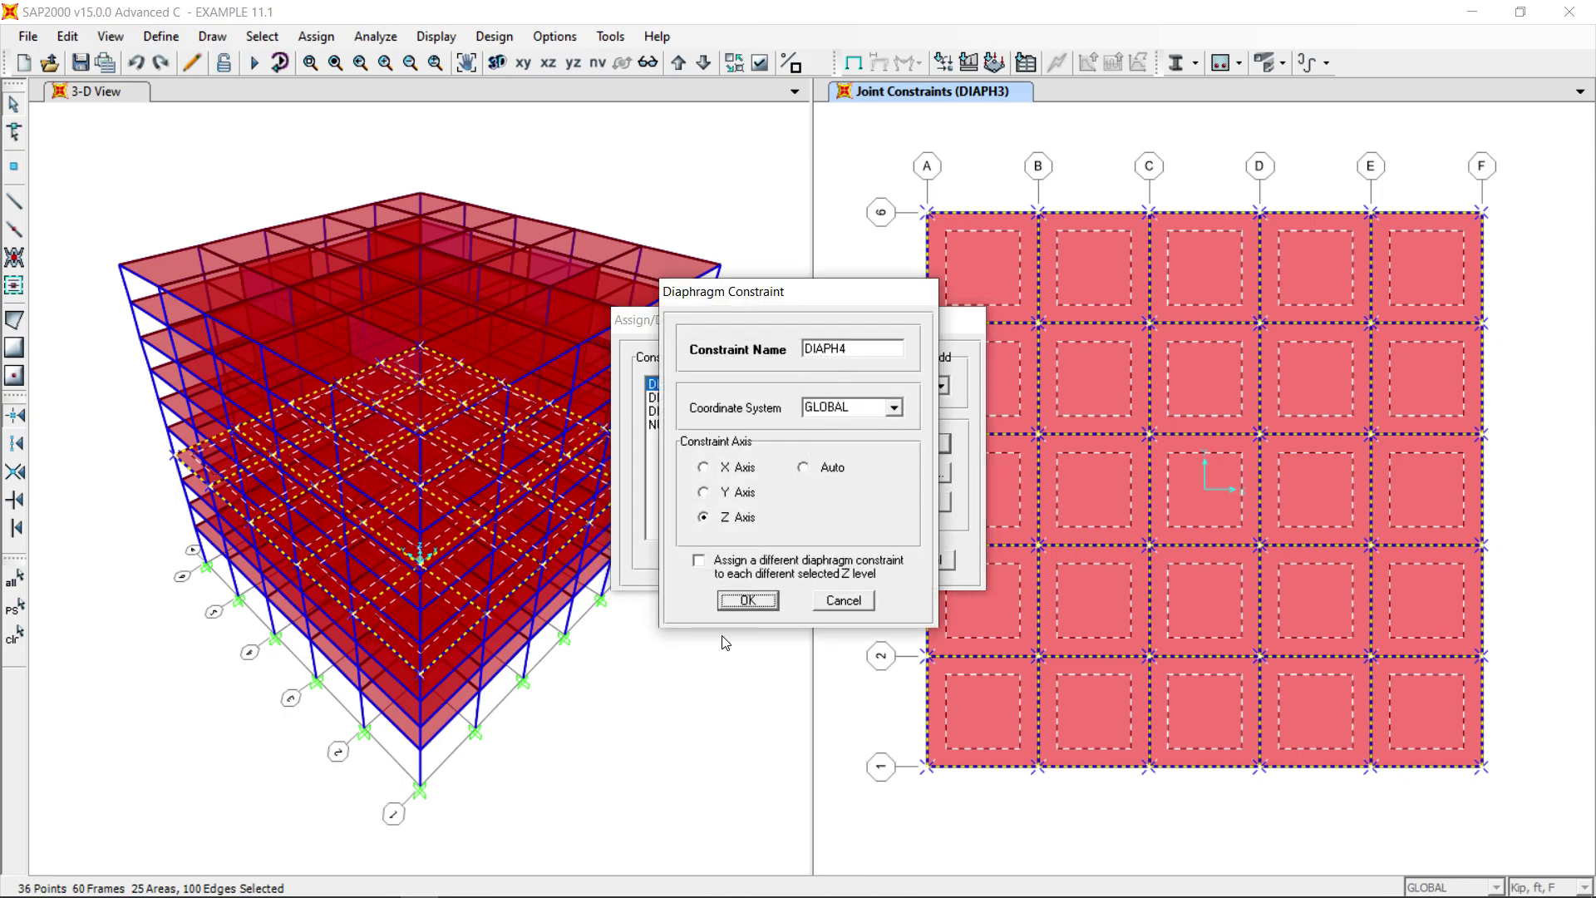
pyautogui.click(748, 600)
pyautogui.click(831, 562)
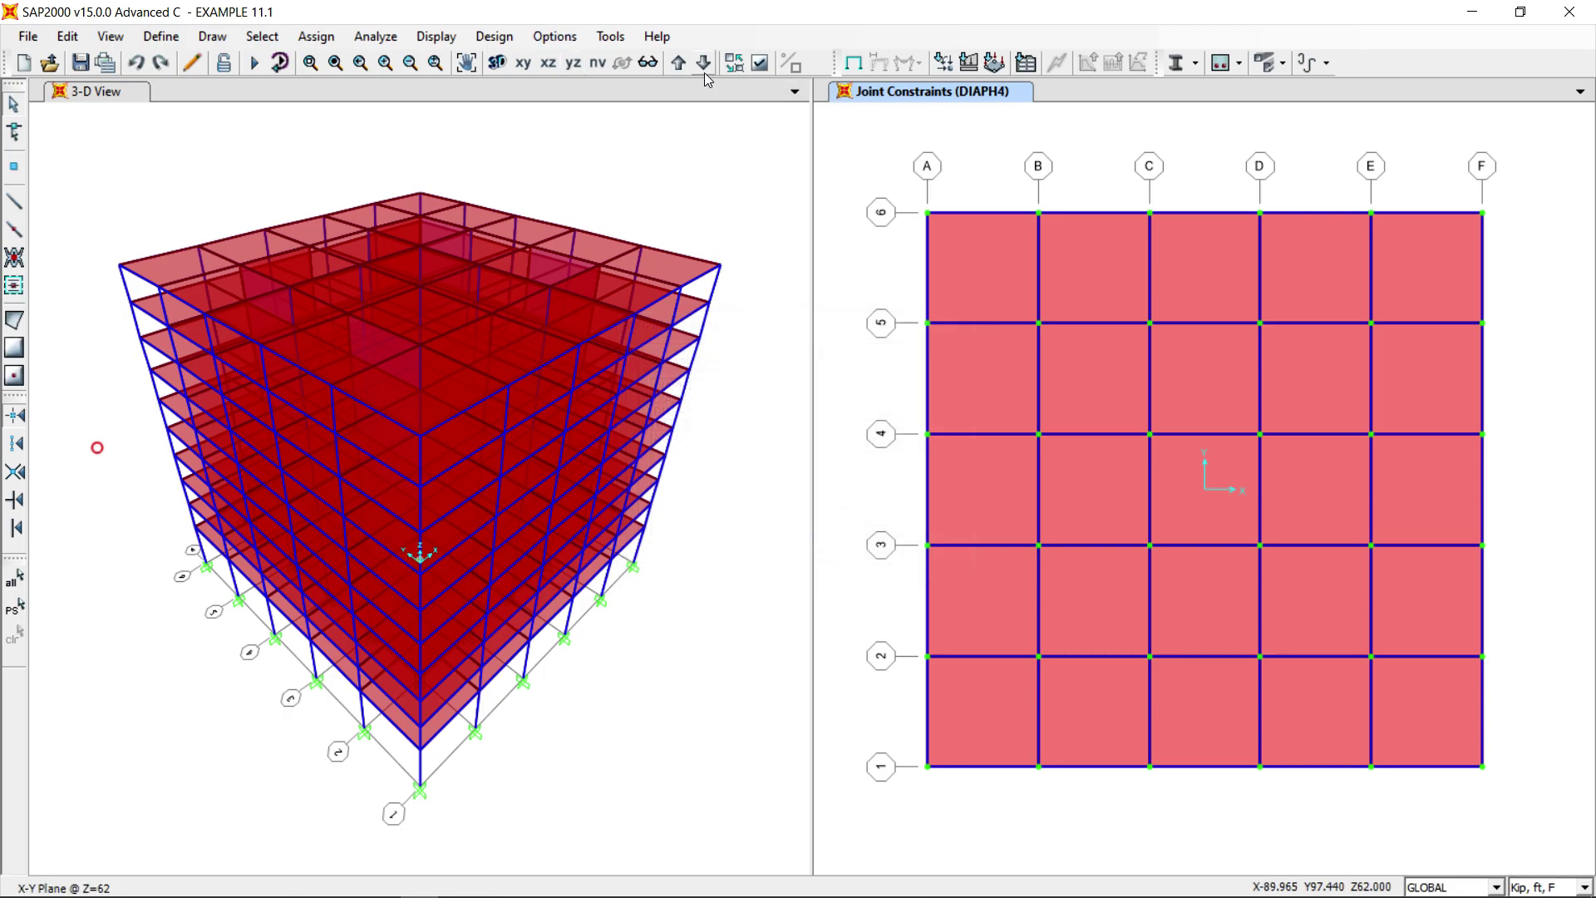
# Step: Go up to the floor at Z=75 and assign all its joints a new diaphragm constraint with the default settings
pyautogui.click(683, 64)
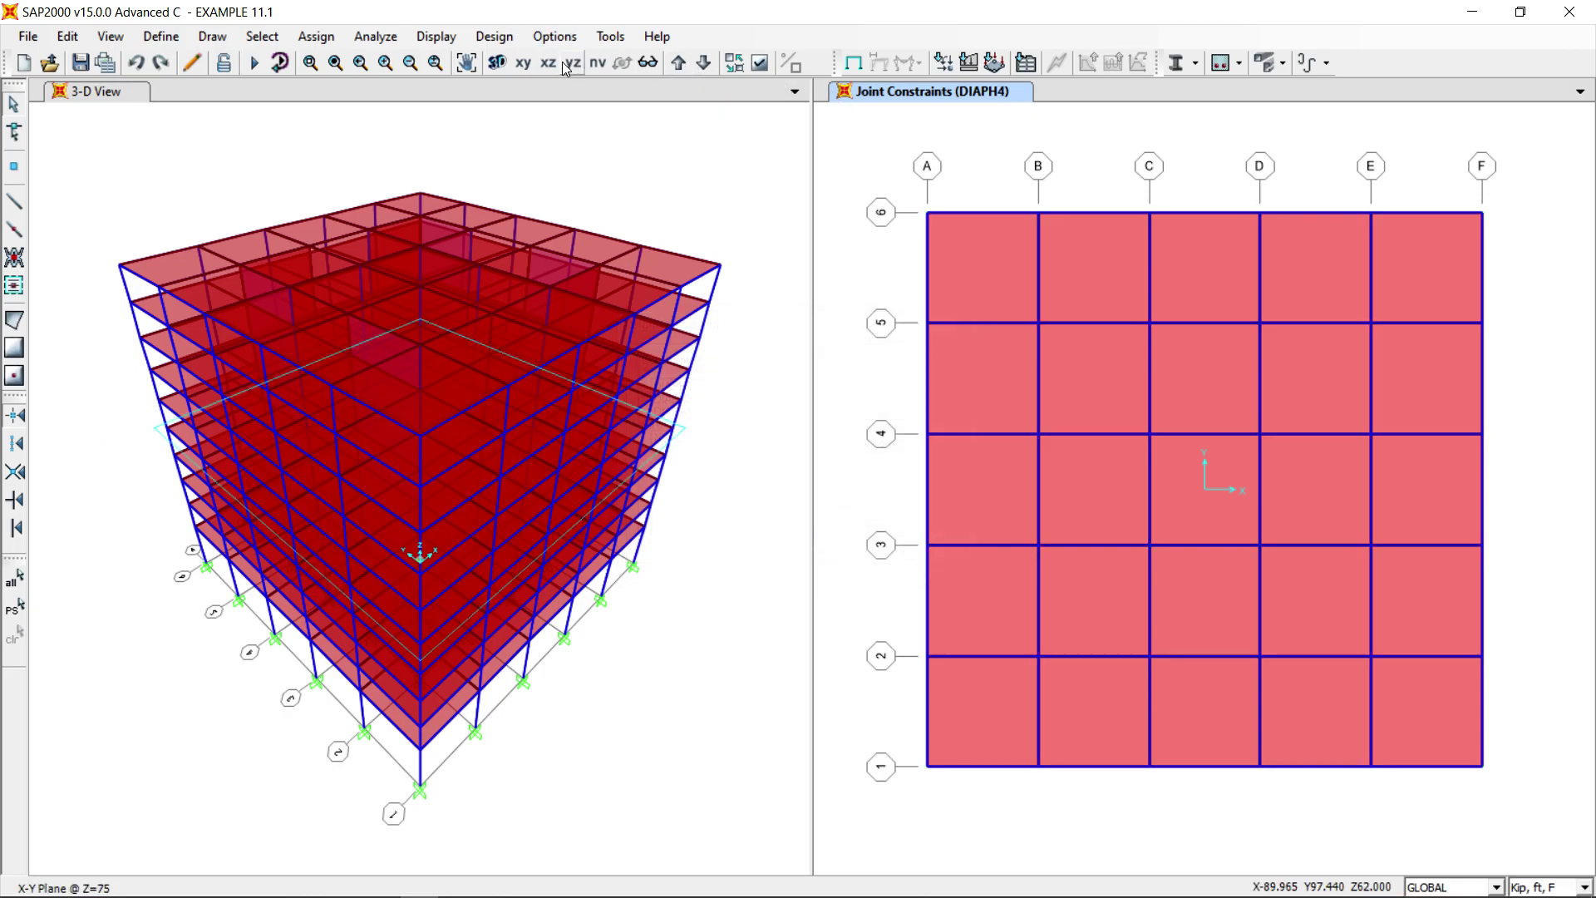
pyautogui.moveTo(845, 152); pyautogui.dragTo(1510, 807)
pyautogui.click(327, 38)
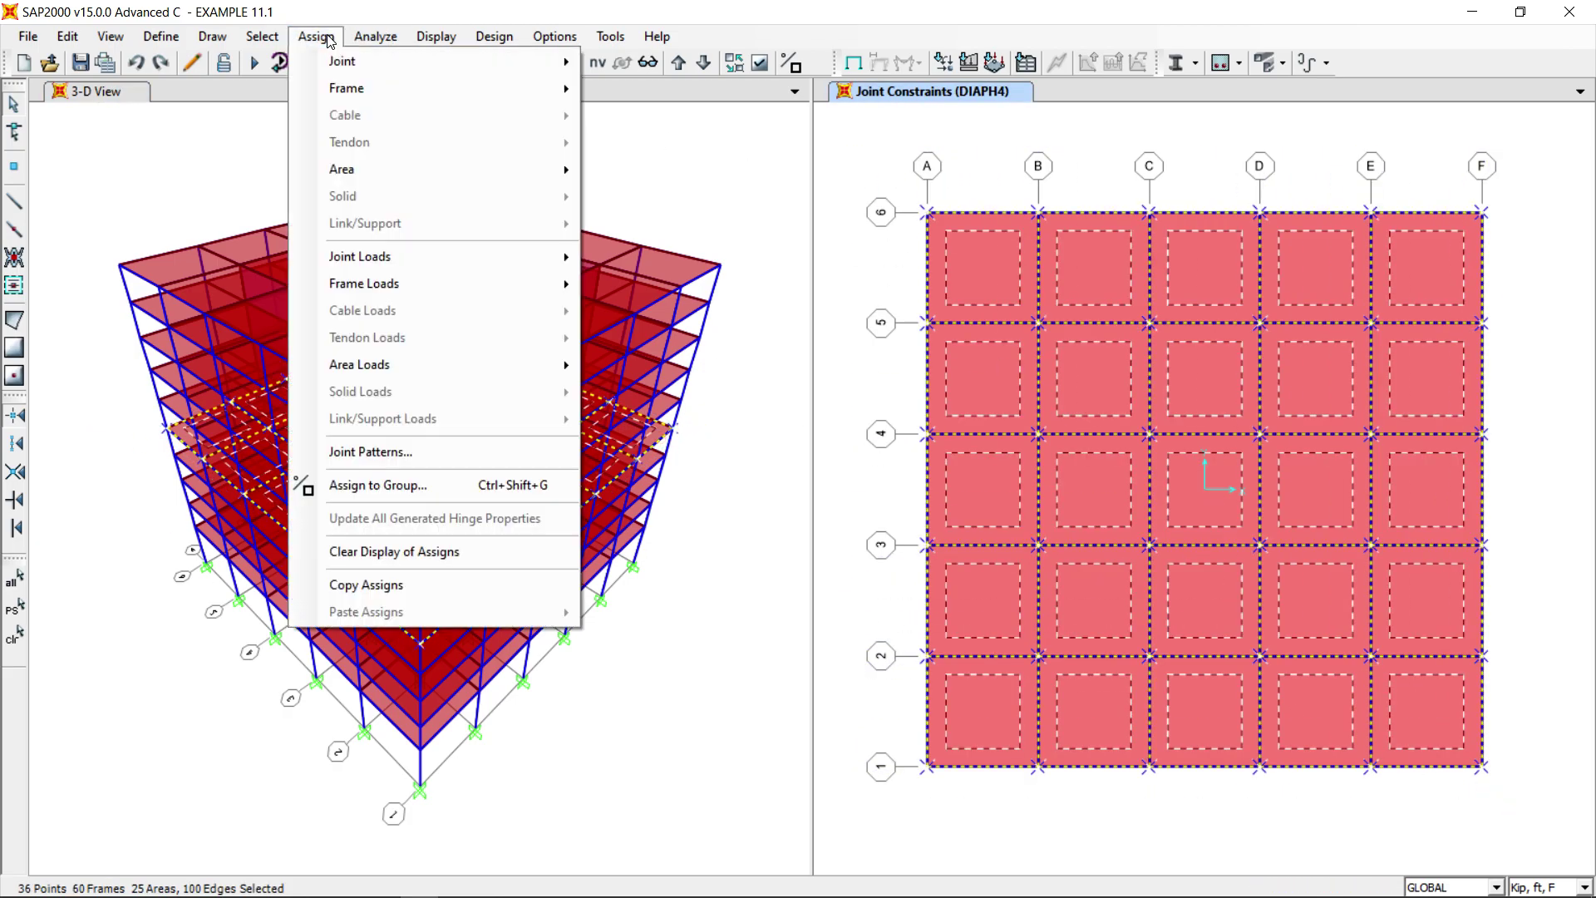
pyautogui.moveTo(358, 60)
pyautogui.click(657, 88)
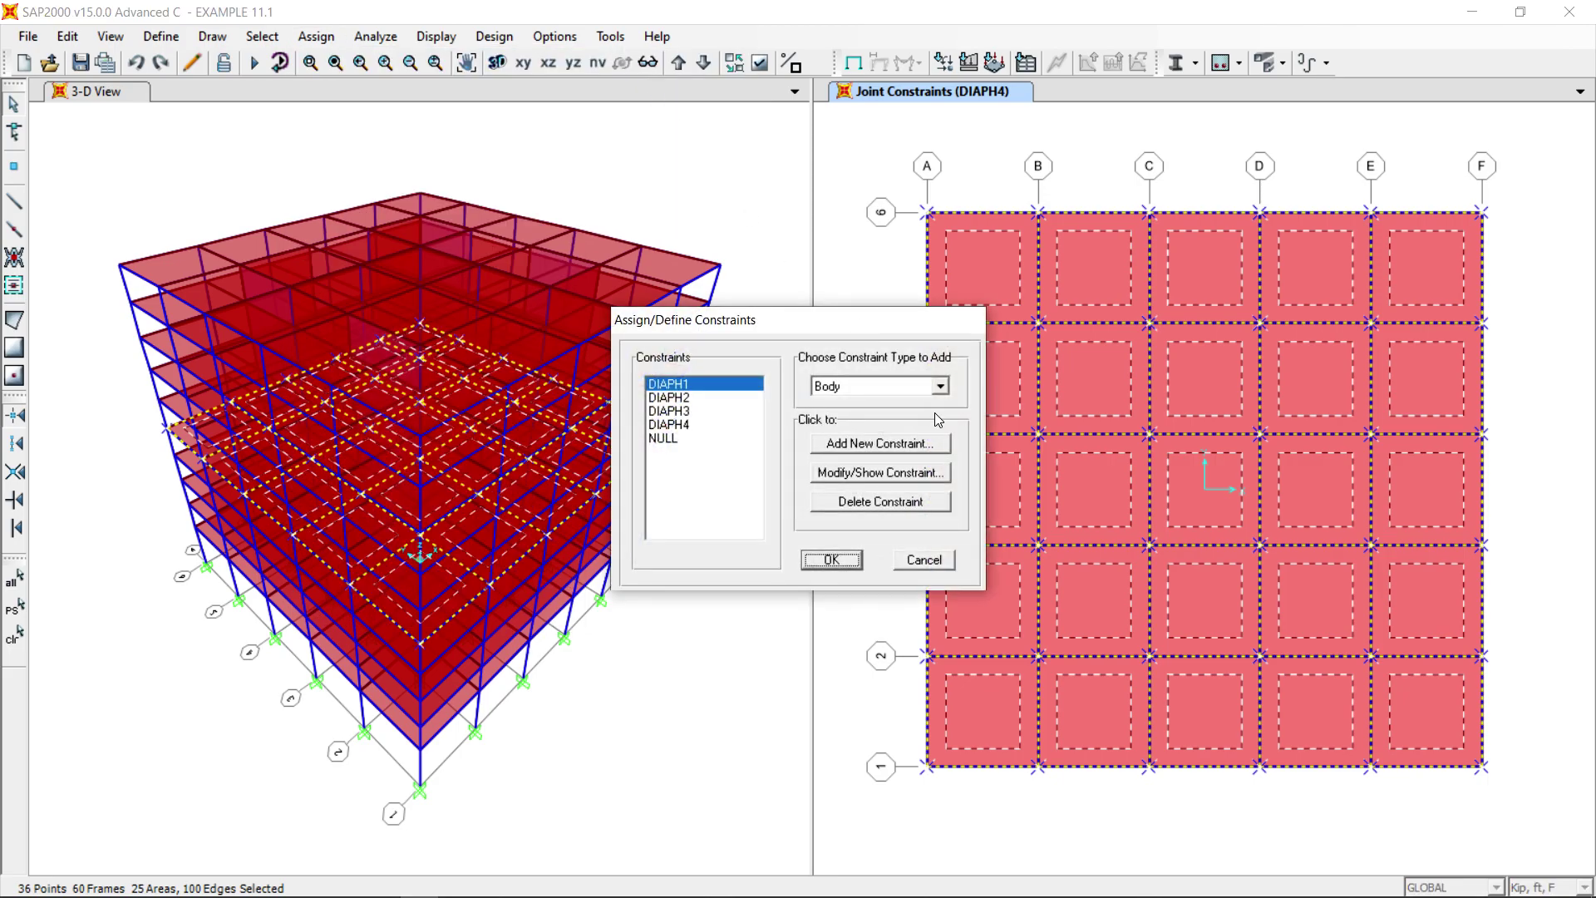
pyautogui.click(942, 388)
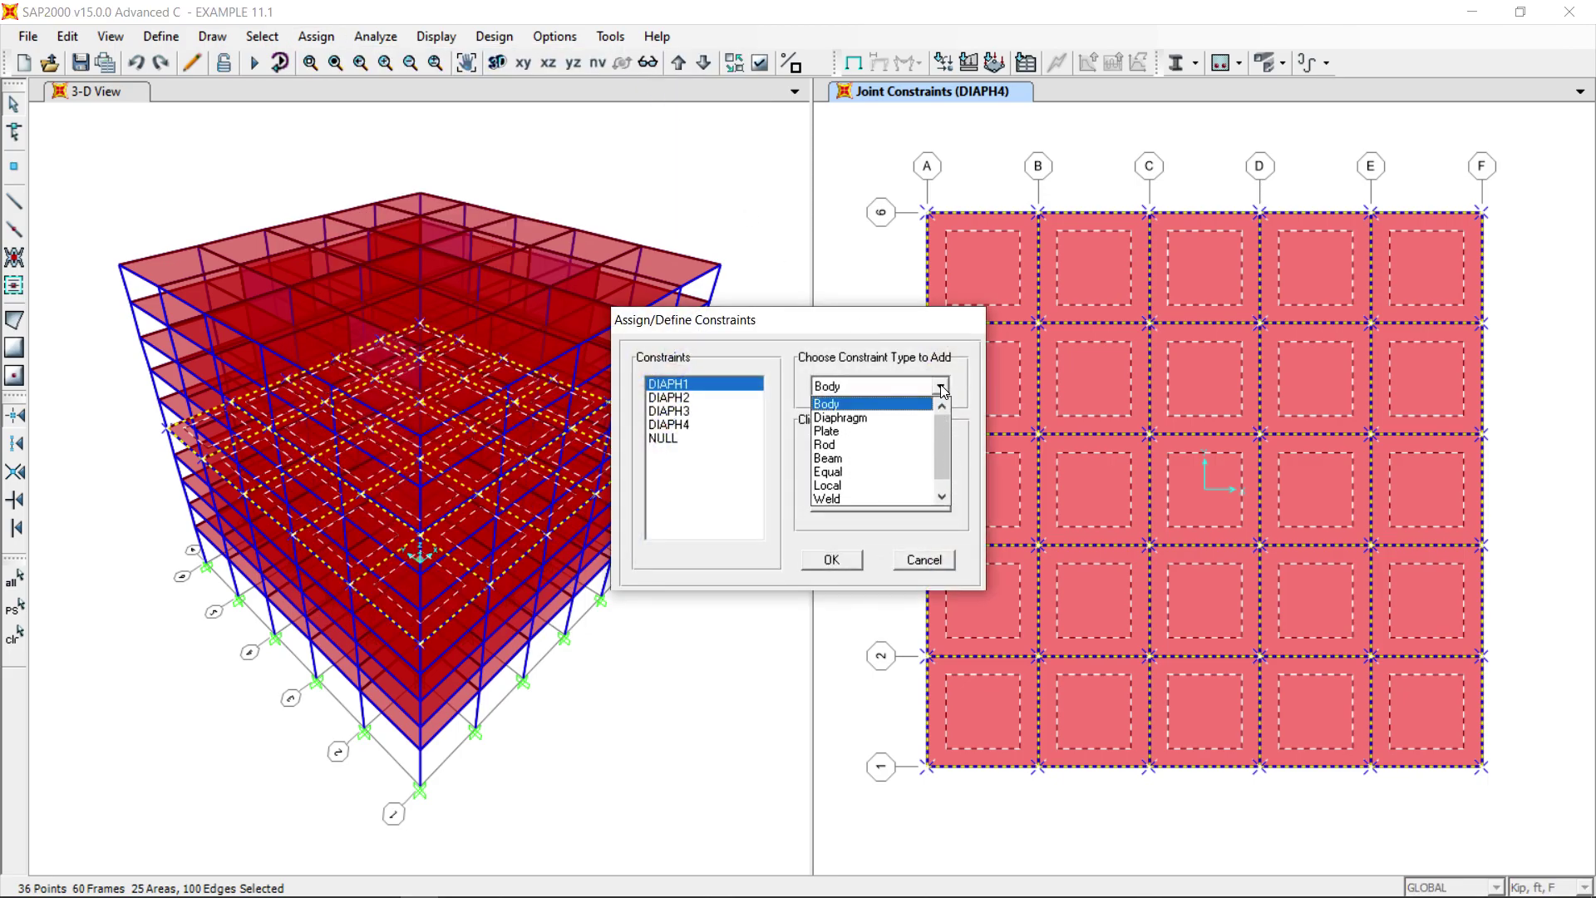
pyautogui.click(871, 416)
pyautogui.click(890, 447)
pyautogui.click(765, 604)
pyautogui.click(830, 561)
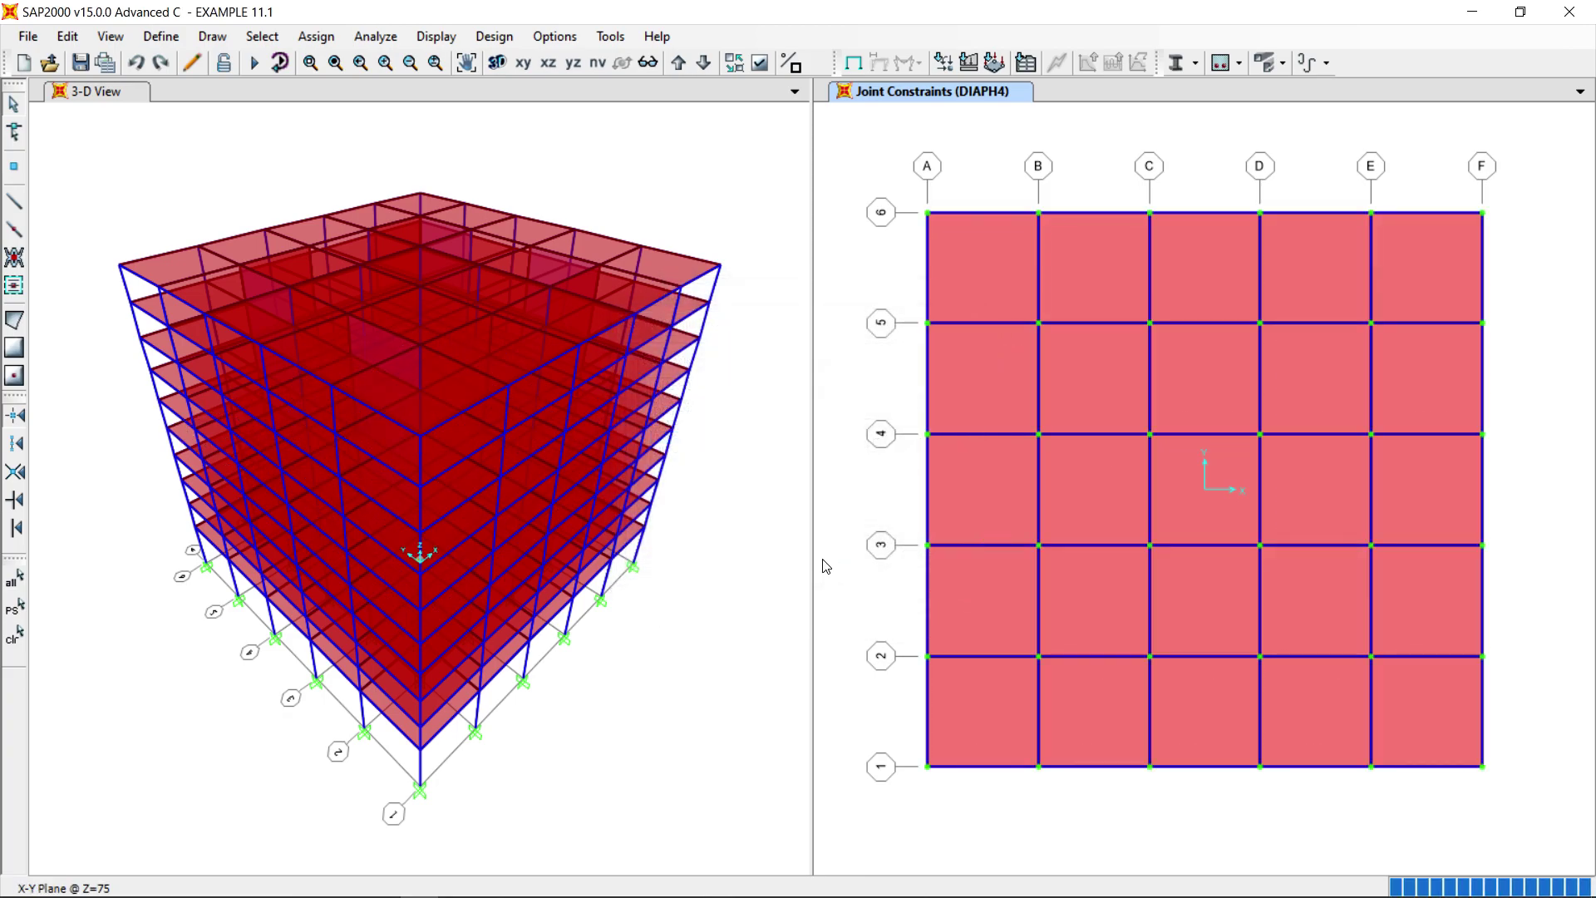
# Step: Go up to the floor at Z=88 and assign all its joints a new diaphragm constraint about the global Z axis
pyautogui.click(680, 64)
pyautogui.moveTo(875, 147); pyautogui.dragTo(1491, 766)
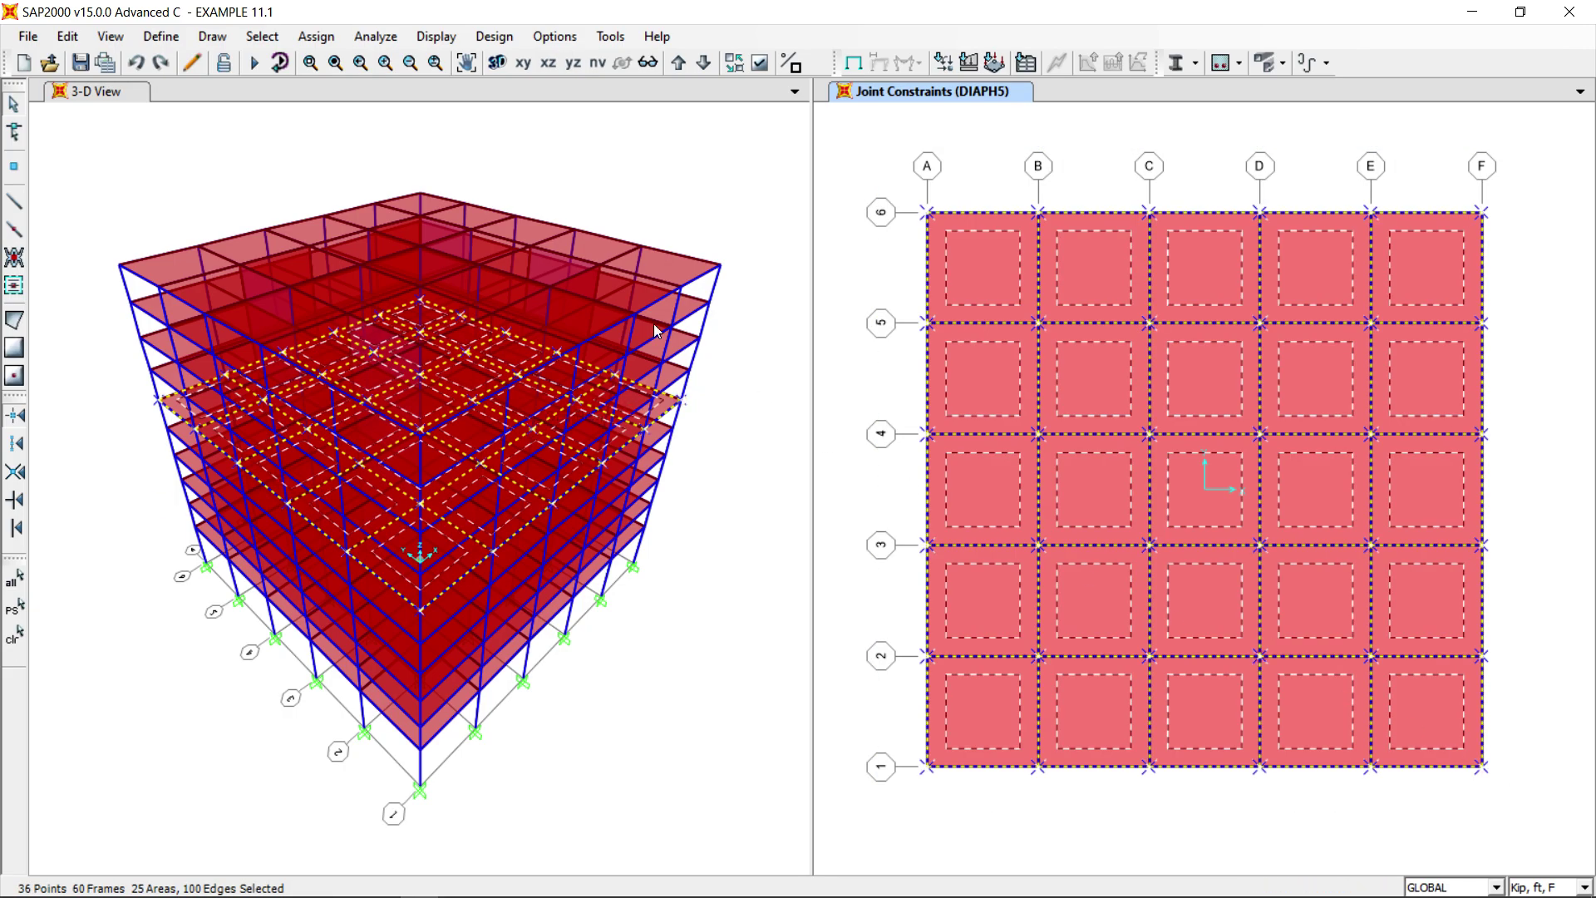
pyautogui.click(316, 37)
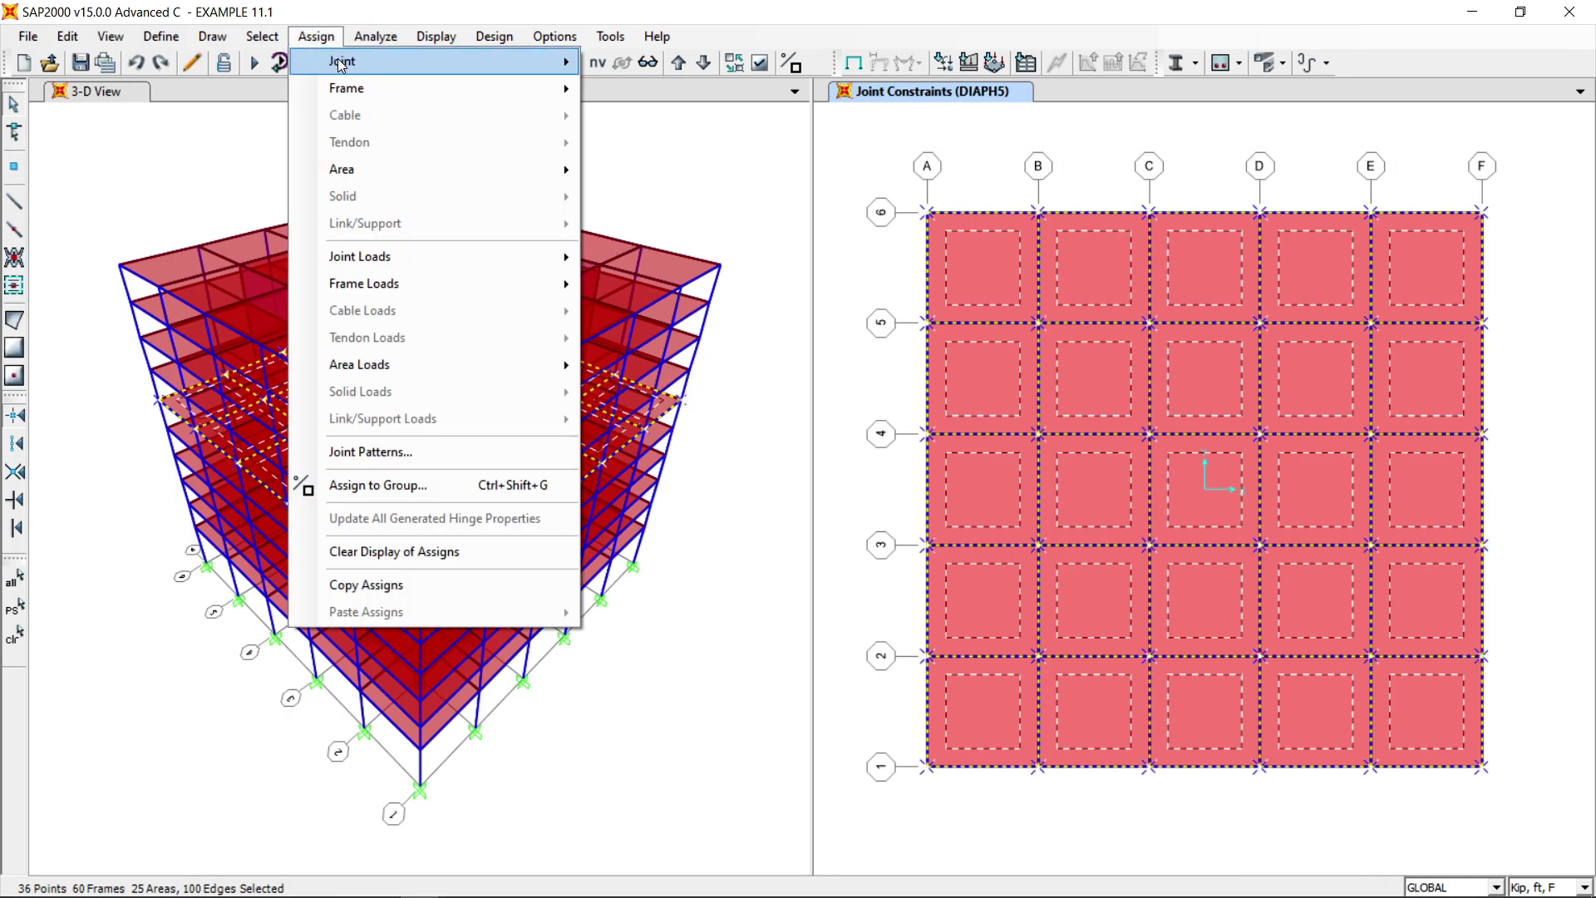
pyautogui.moveTo(471, 69)
pyautogui.click(661, 91)
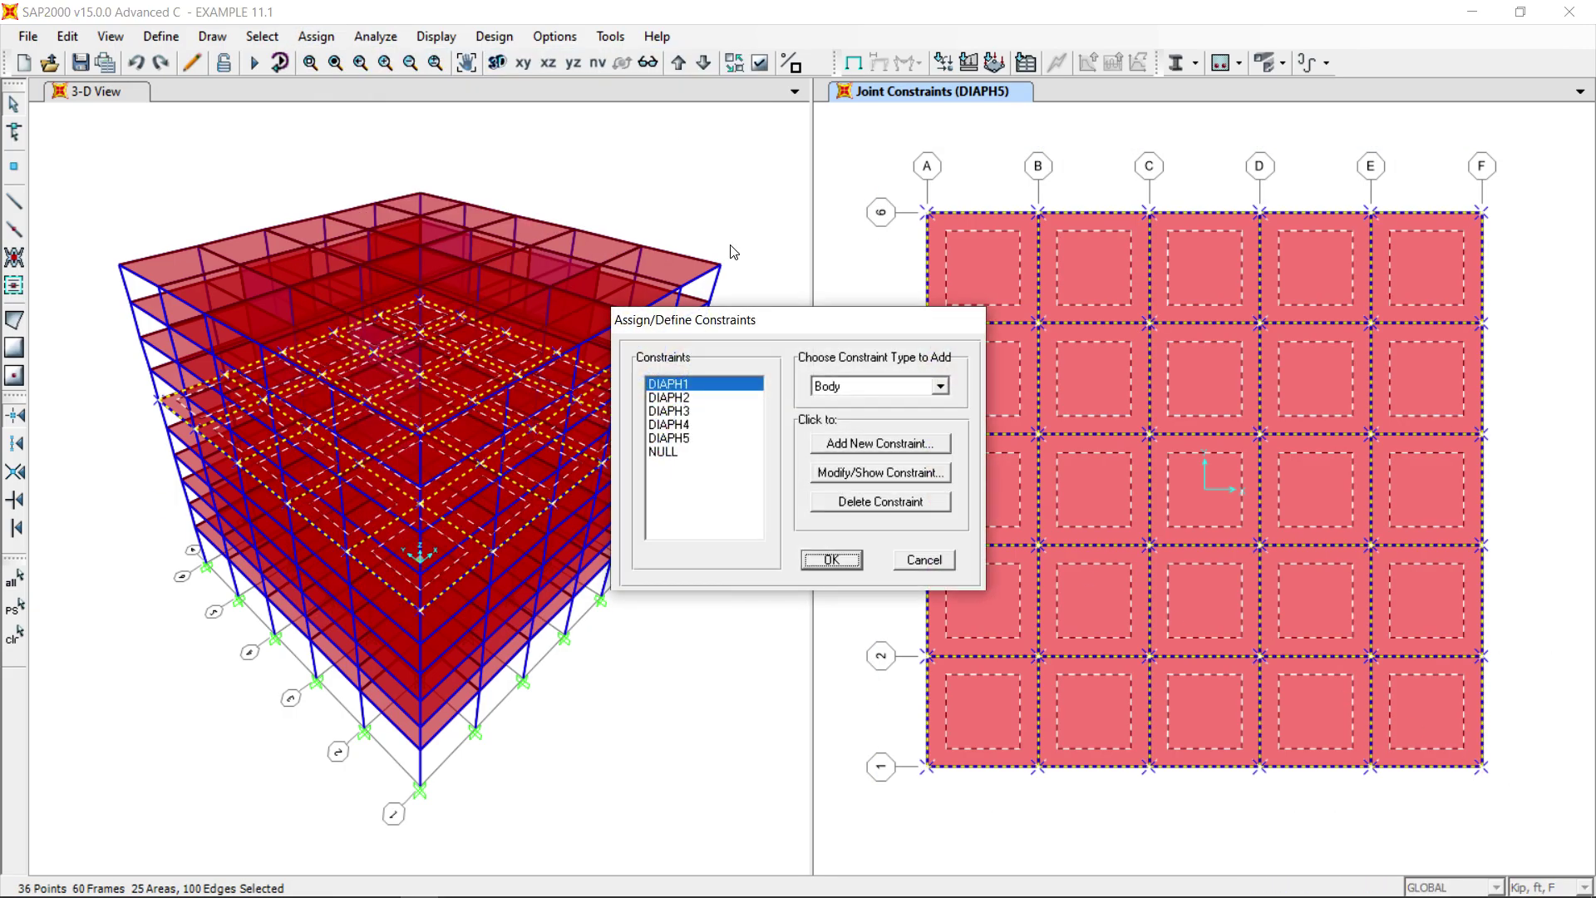
pyautogui.click(940, 386)
pyautogui.click(868, 416)
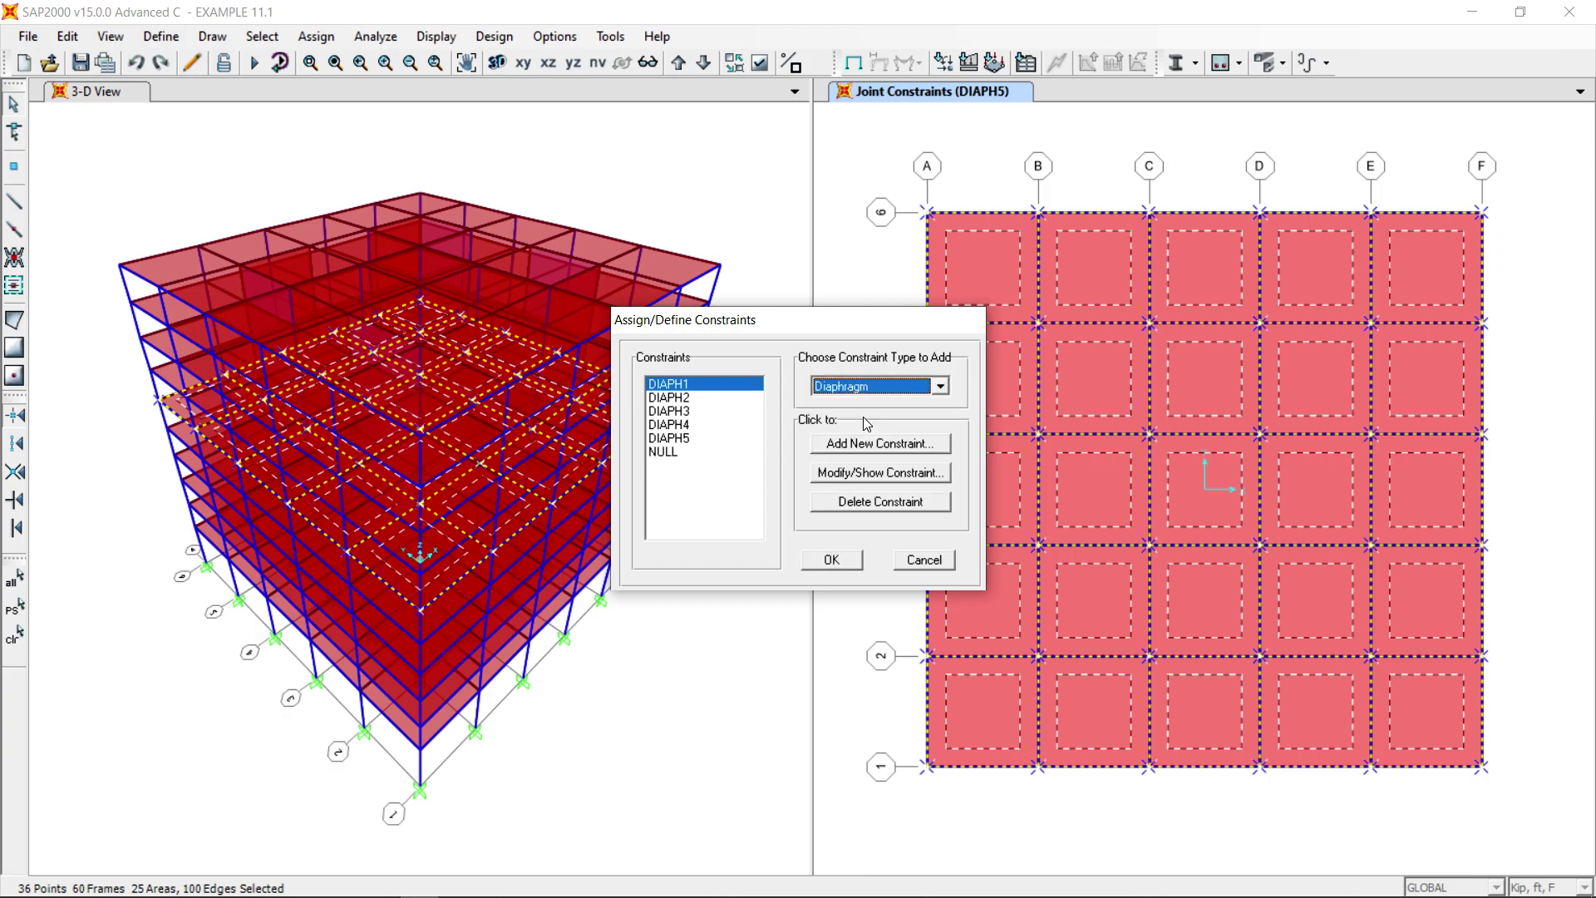
pyautogui.click(880, 445)
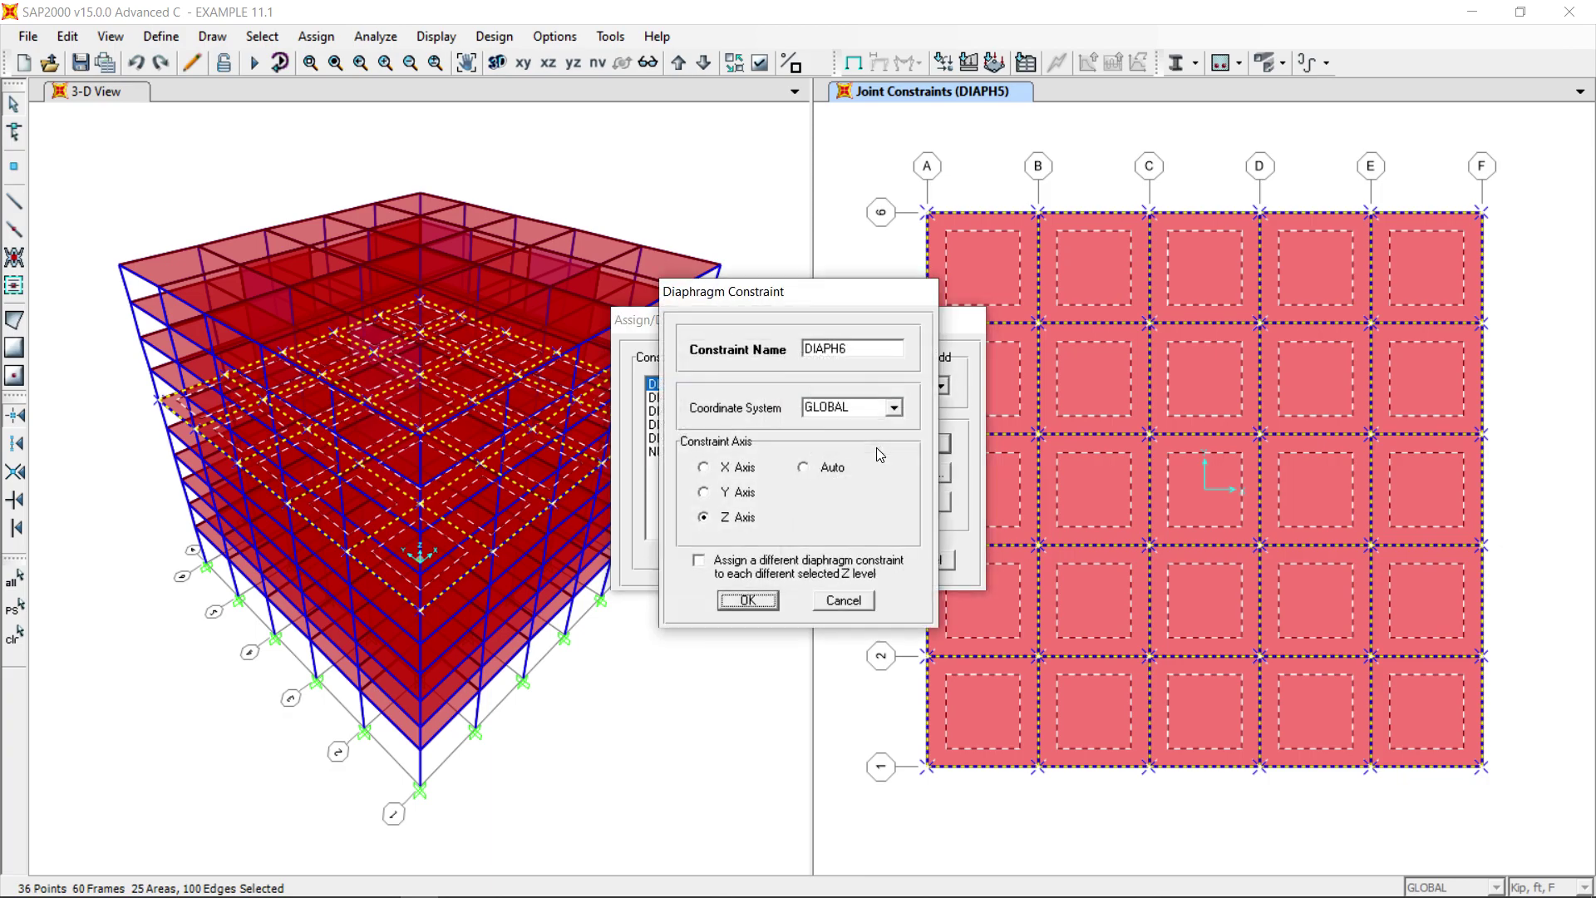
pyautogui.click(749, 600)
pyautogui.click(832, 560)
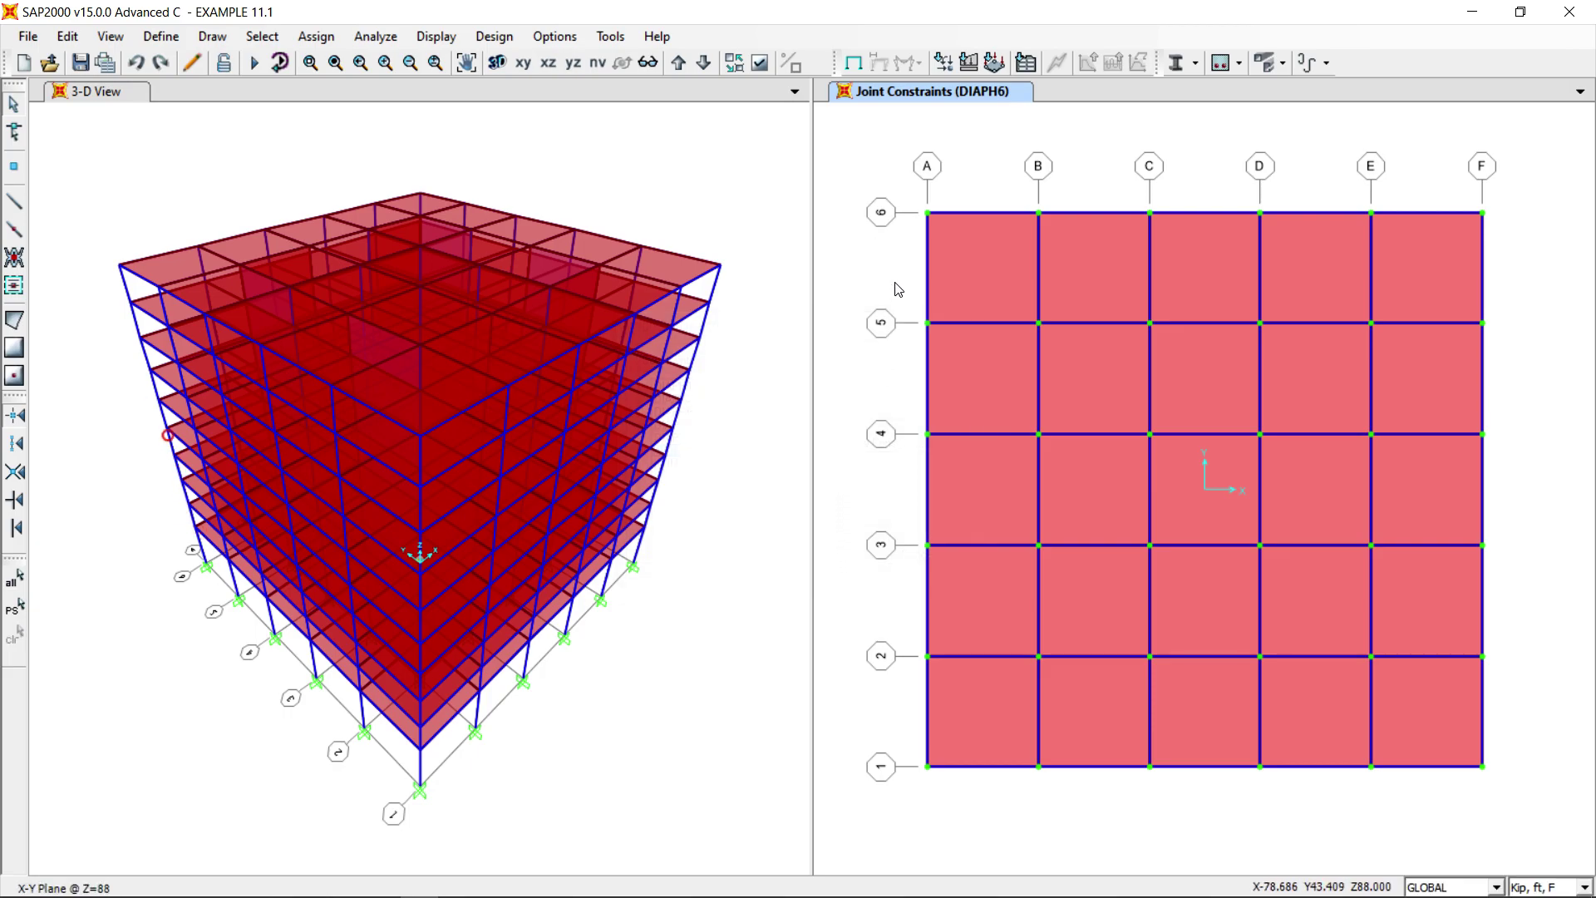
# Step: Go up to the floor at Z=101 and assign all its joints a new diaphragm constraint with the default settings
pyautogui.click(680, 66)
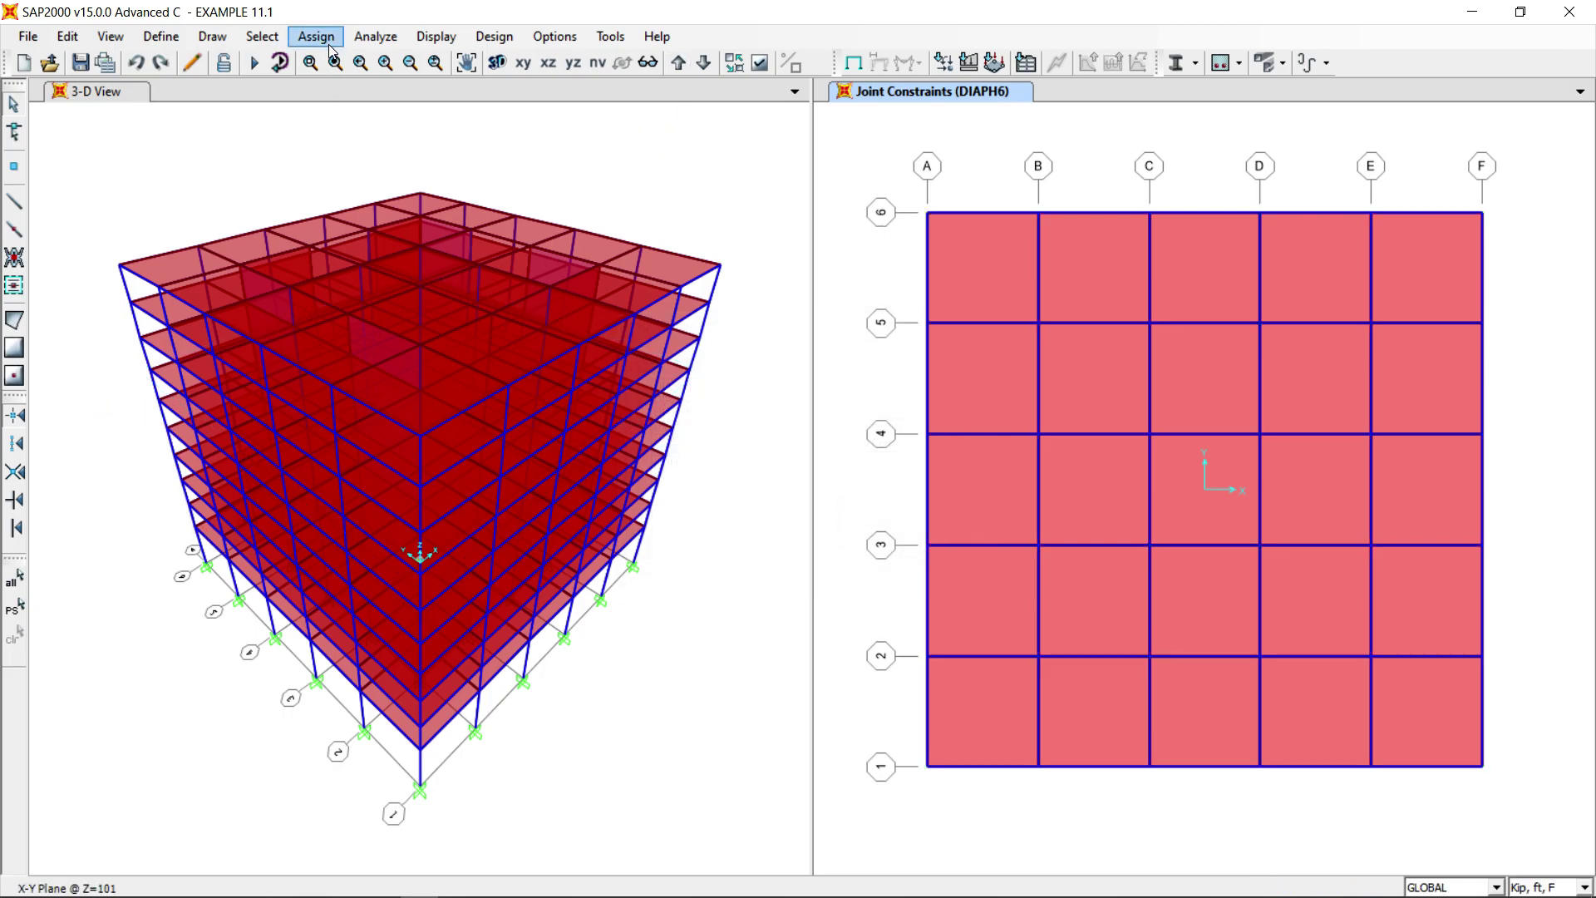
pyautogui.moveTo(877, 158); pyautogui.dragTo(1527, 823)
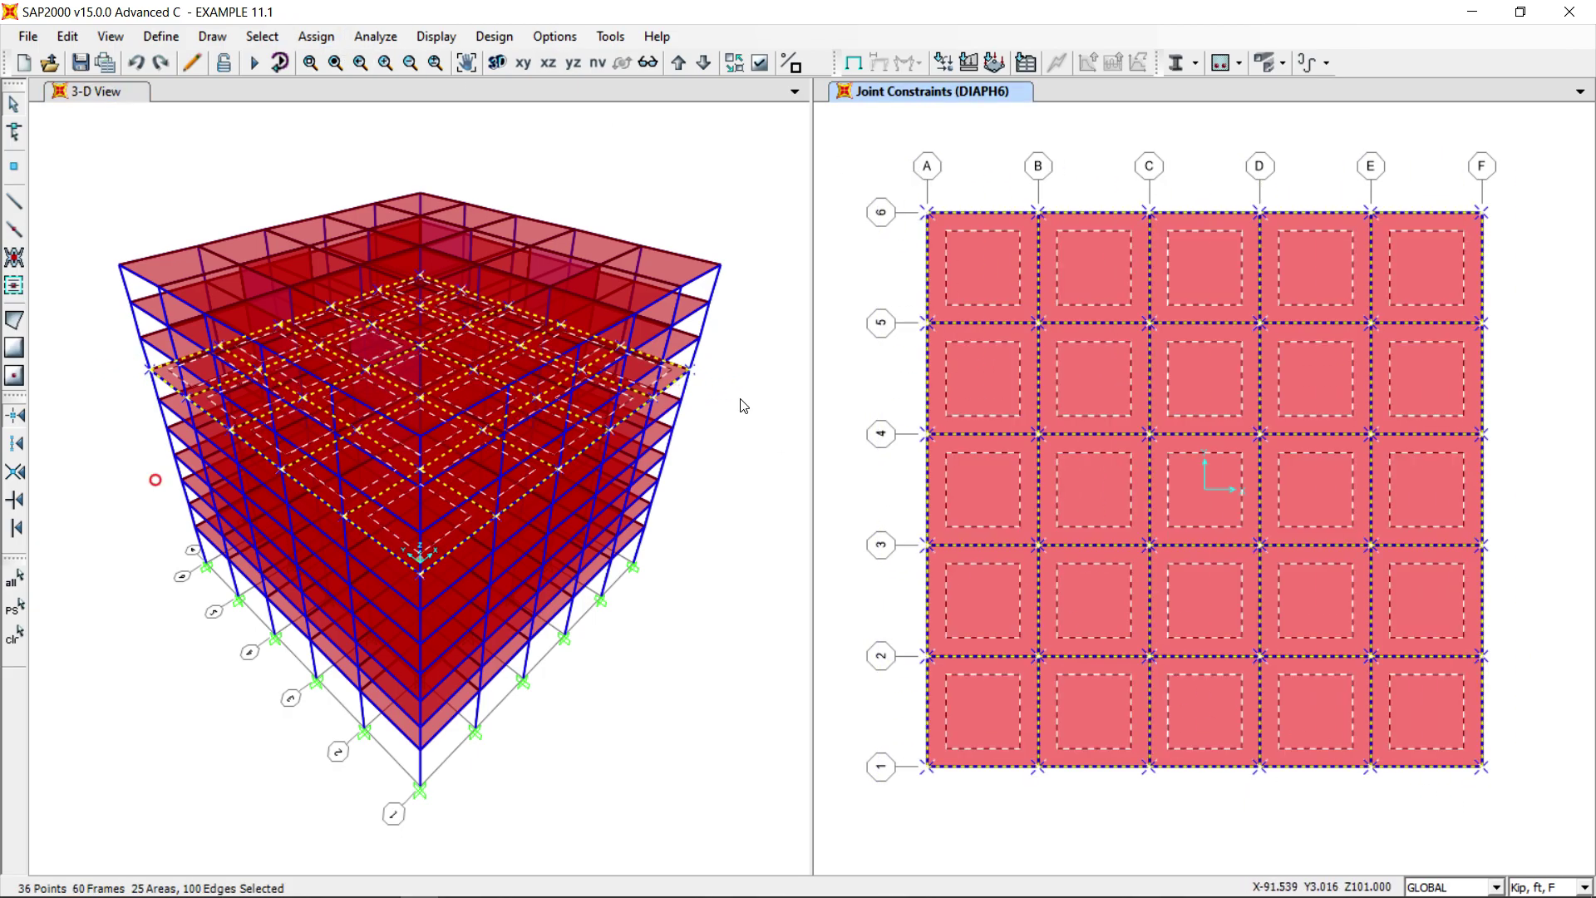
pyautogui.click(313, 37)
pyautogui.moveTo(342, 61)
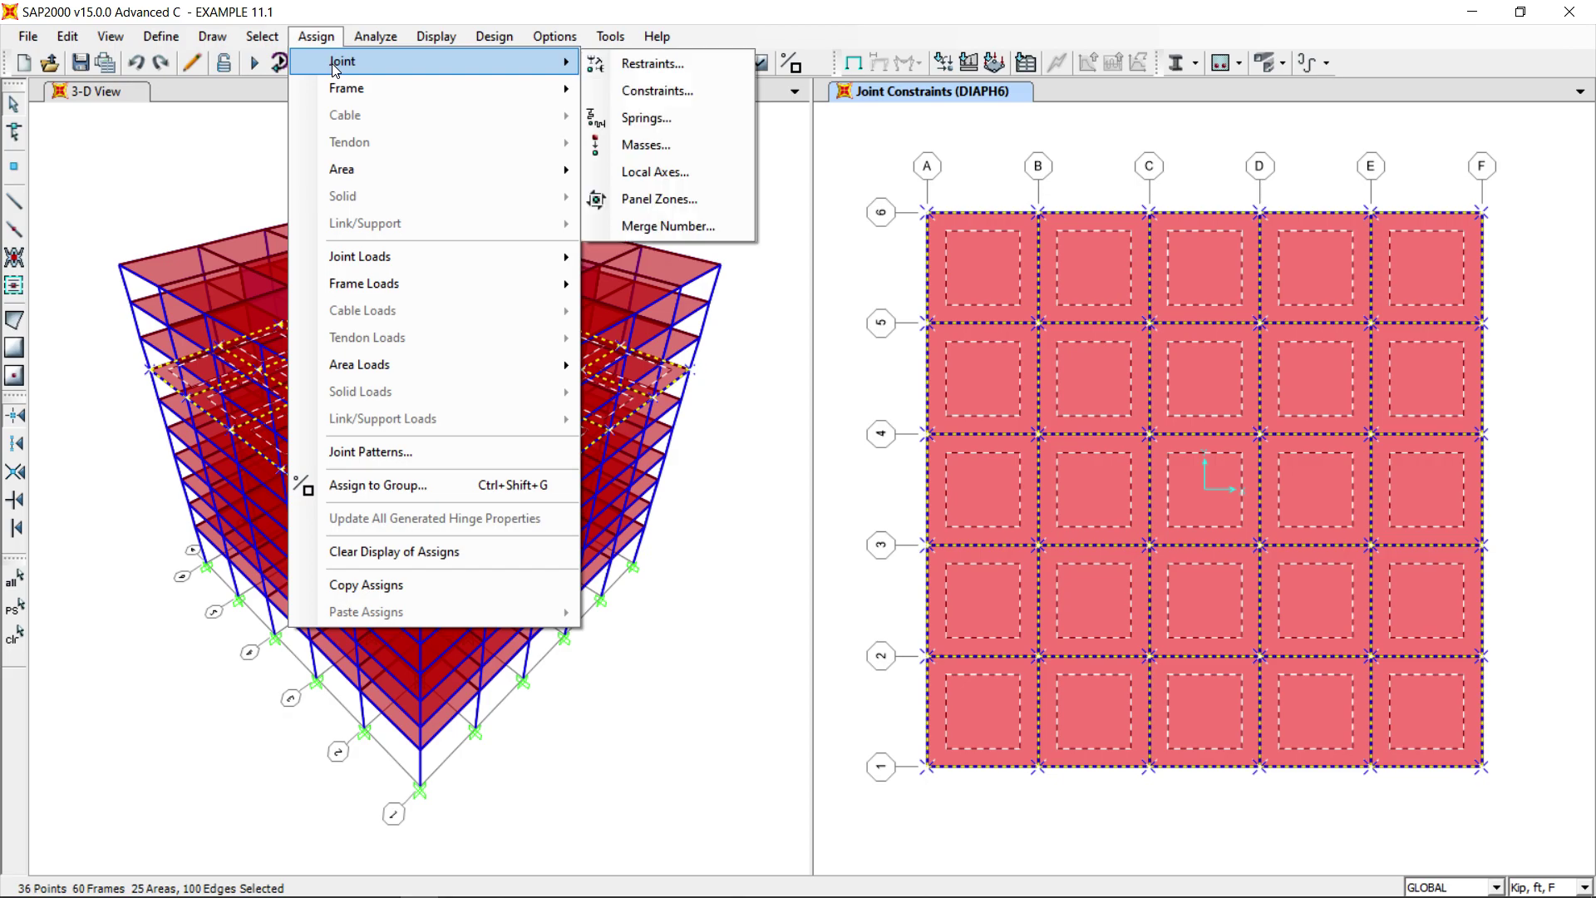
pyautogui.click(657, 91)
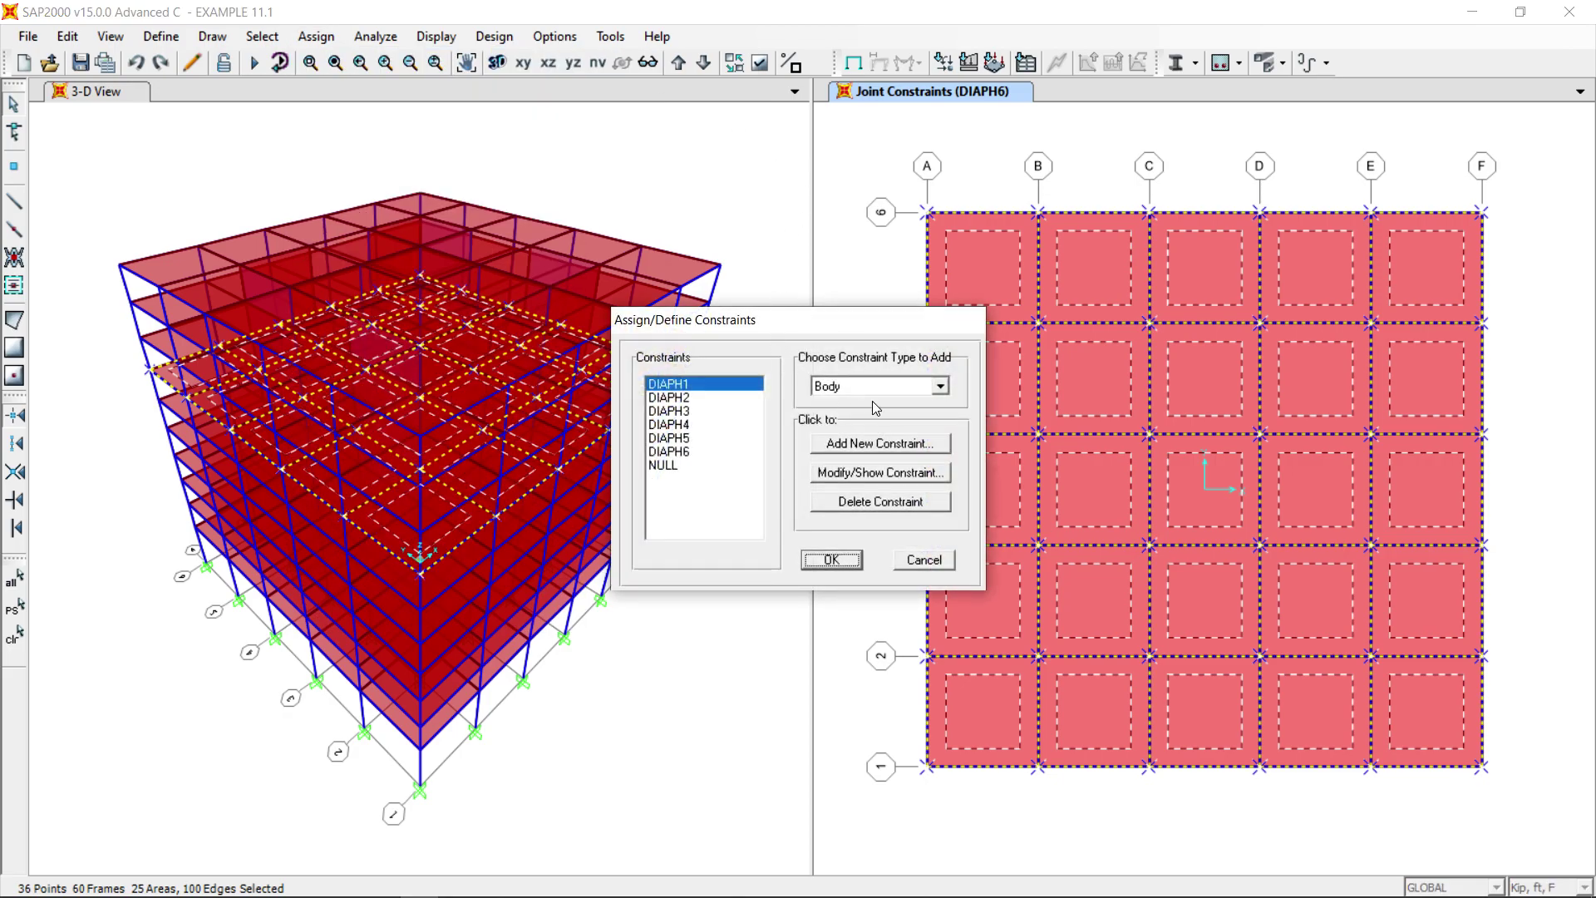
pyautogui.click(941, 388)
pyautogui.click(873, 420)
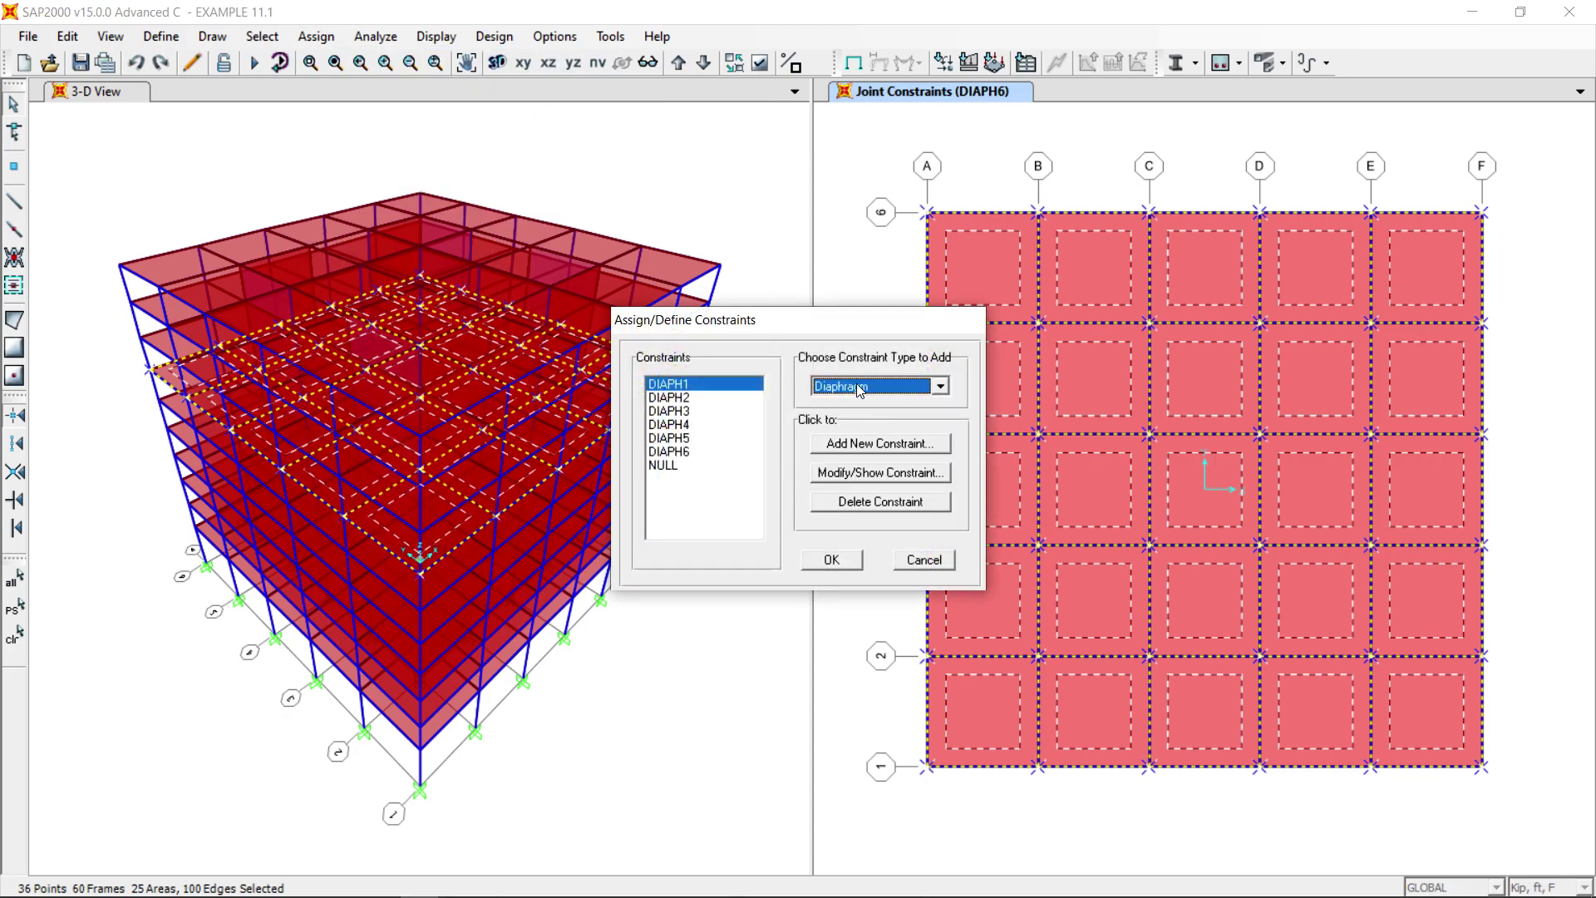
pyautogui.click(908, 446)
pyautogui.click(769, 600)
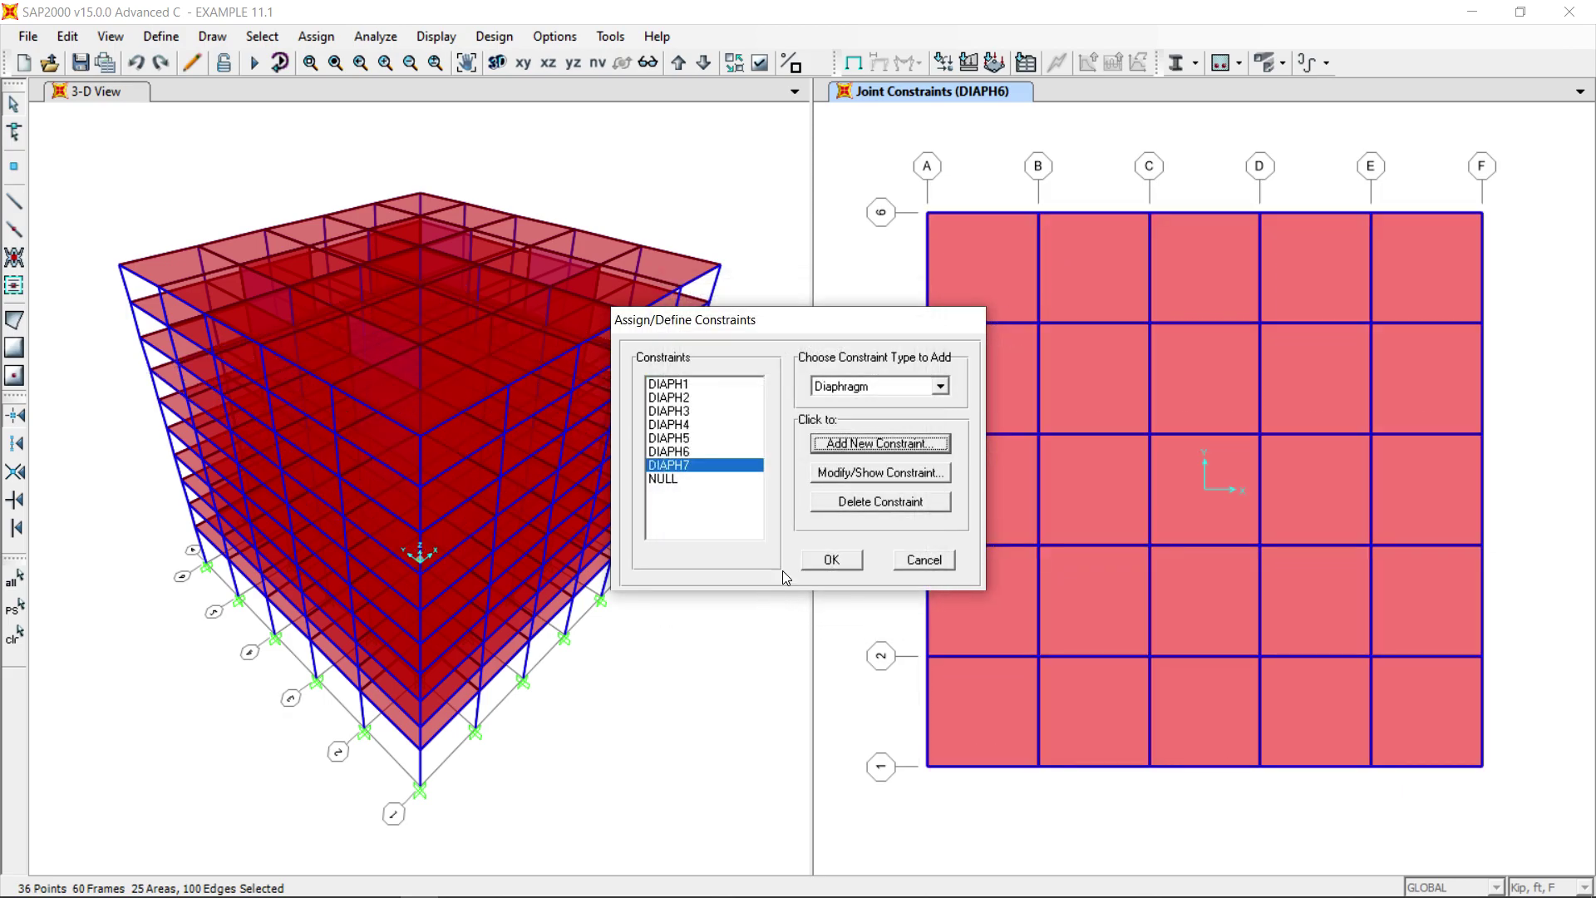
pyautogui.click(816, 557)
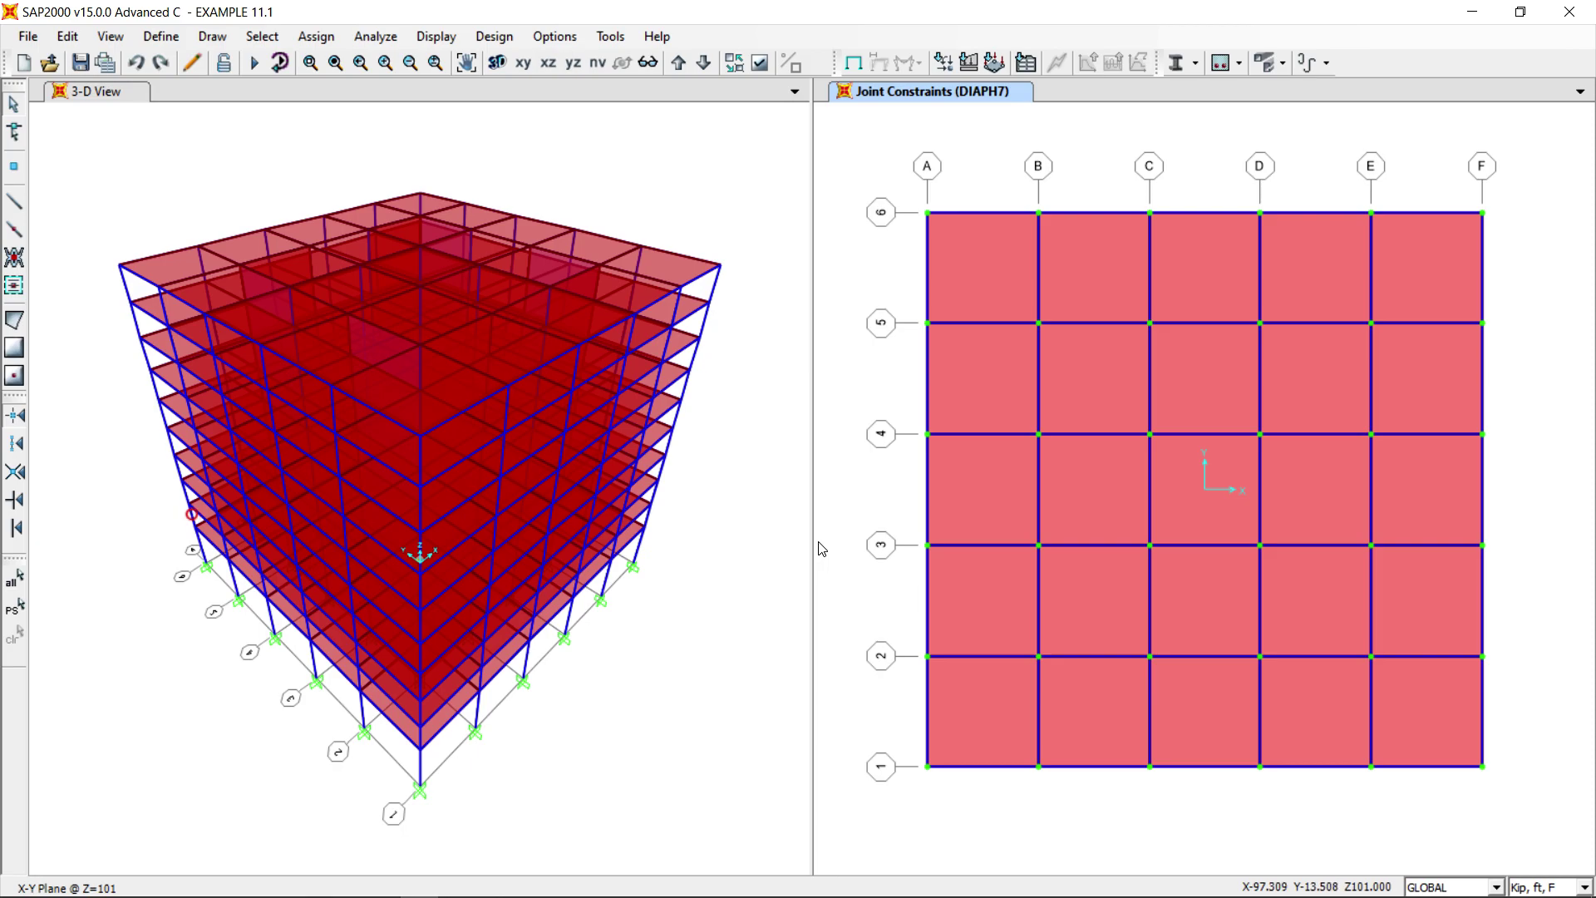
# Step: Go up to the floor at Z=114 and assign all its joints a new diaphragm constraint about the global Z axis
pyautogui.click(678, 64)
pyautogui.moveTo(855, 133); pyautogui.dragTo(1507, 822)
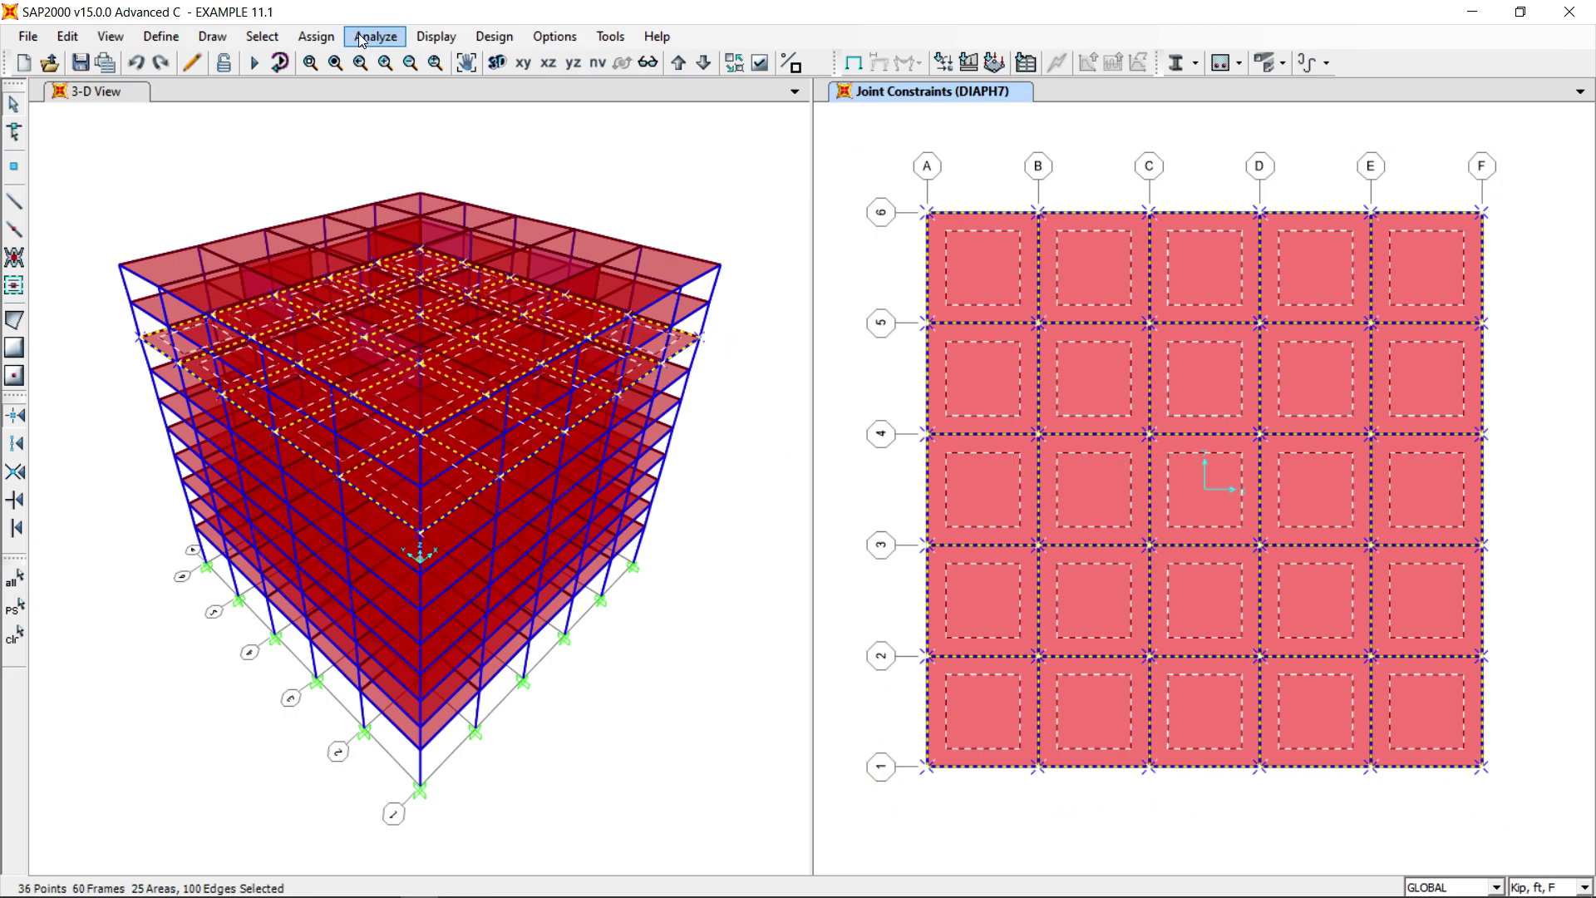
pyautogui.click(316, 37)
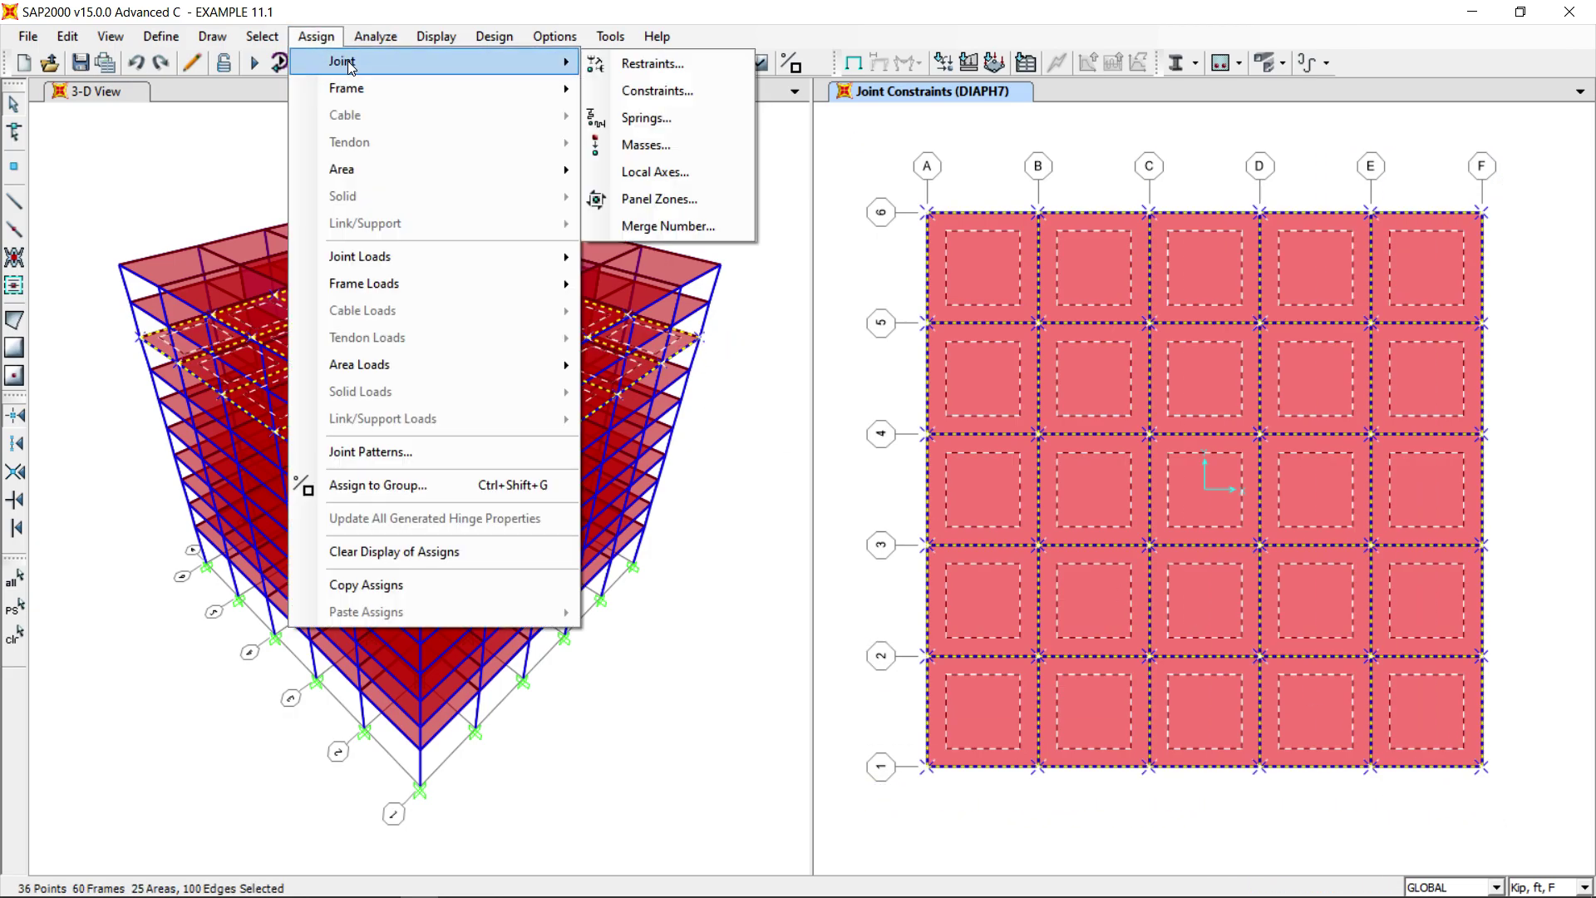
pyautogui.click(697, 94)
pyautogui.click(942, 386)
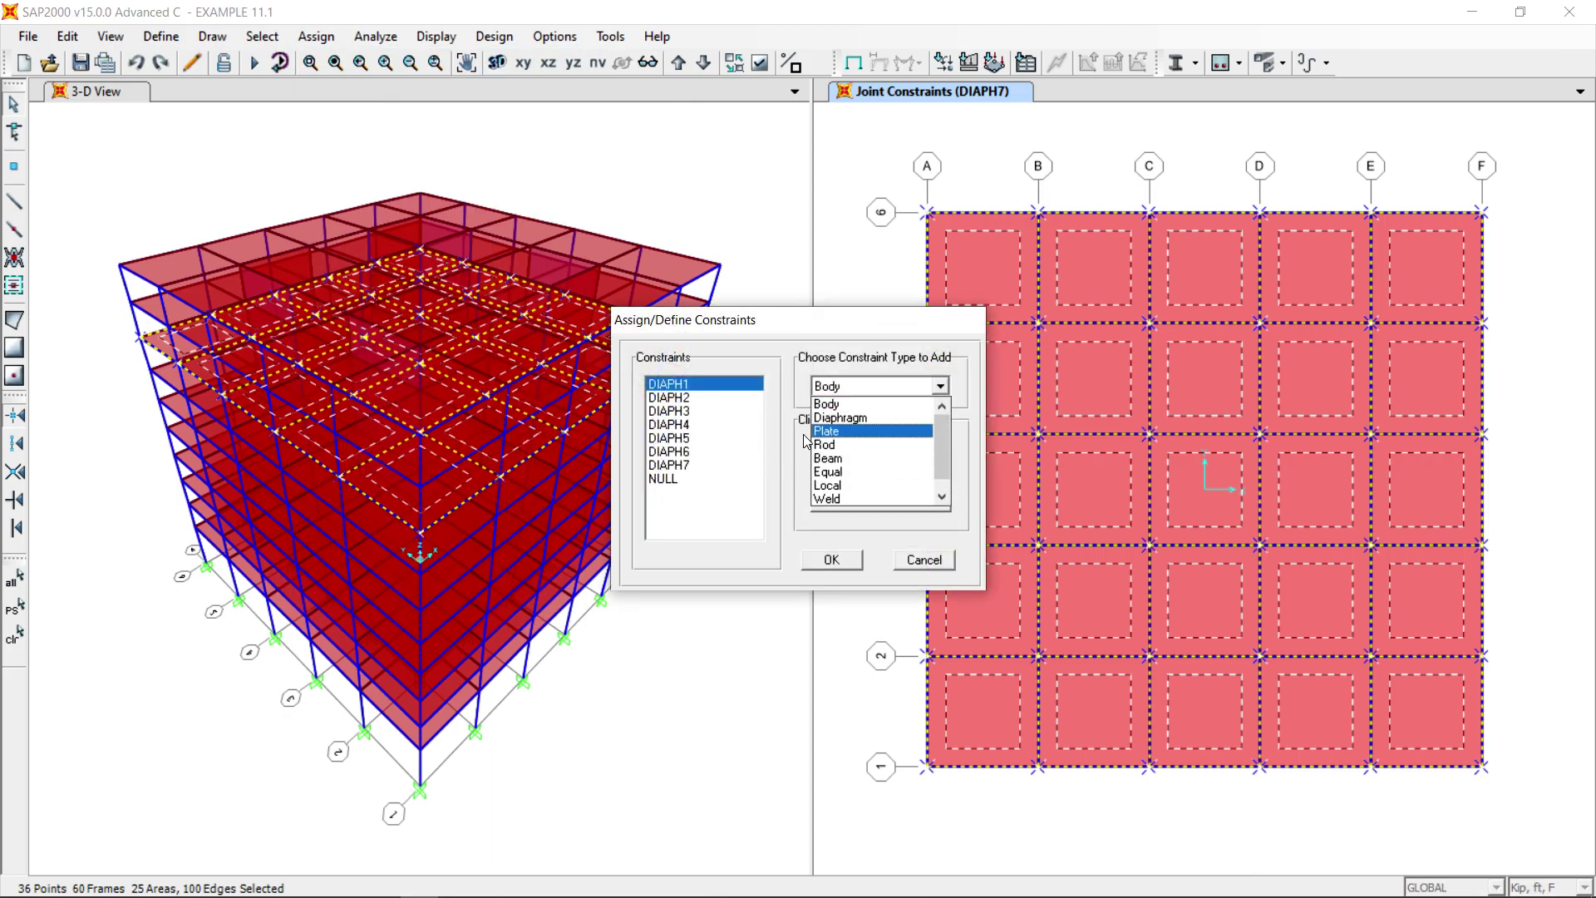
pyautogui.click(853, 412)
pyautogui.click(889, 448)
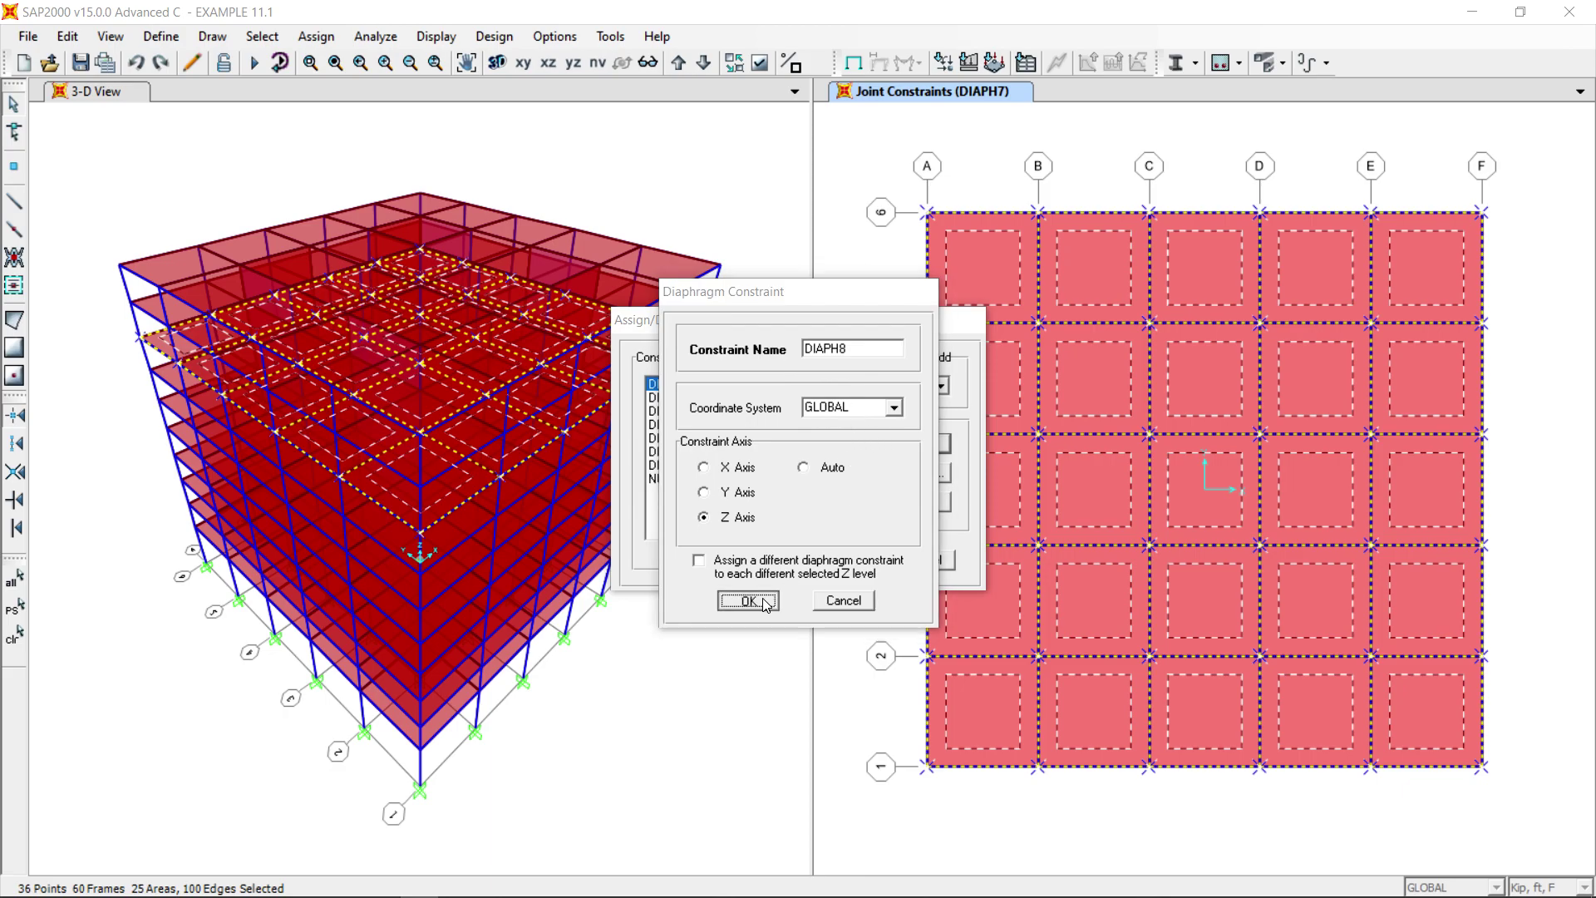
pyautogui.click(748, 600)
pyautogui.click(730, 558)
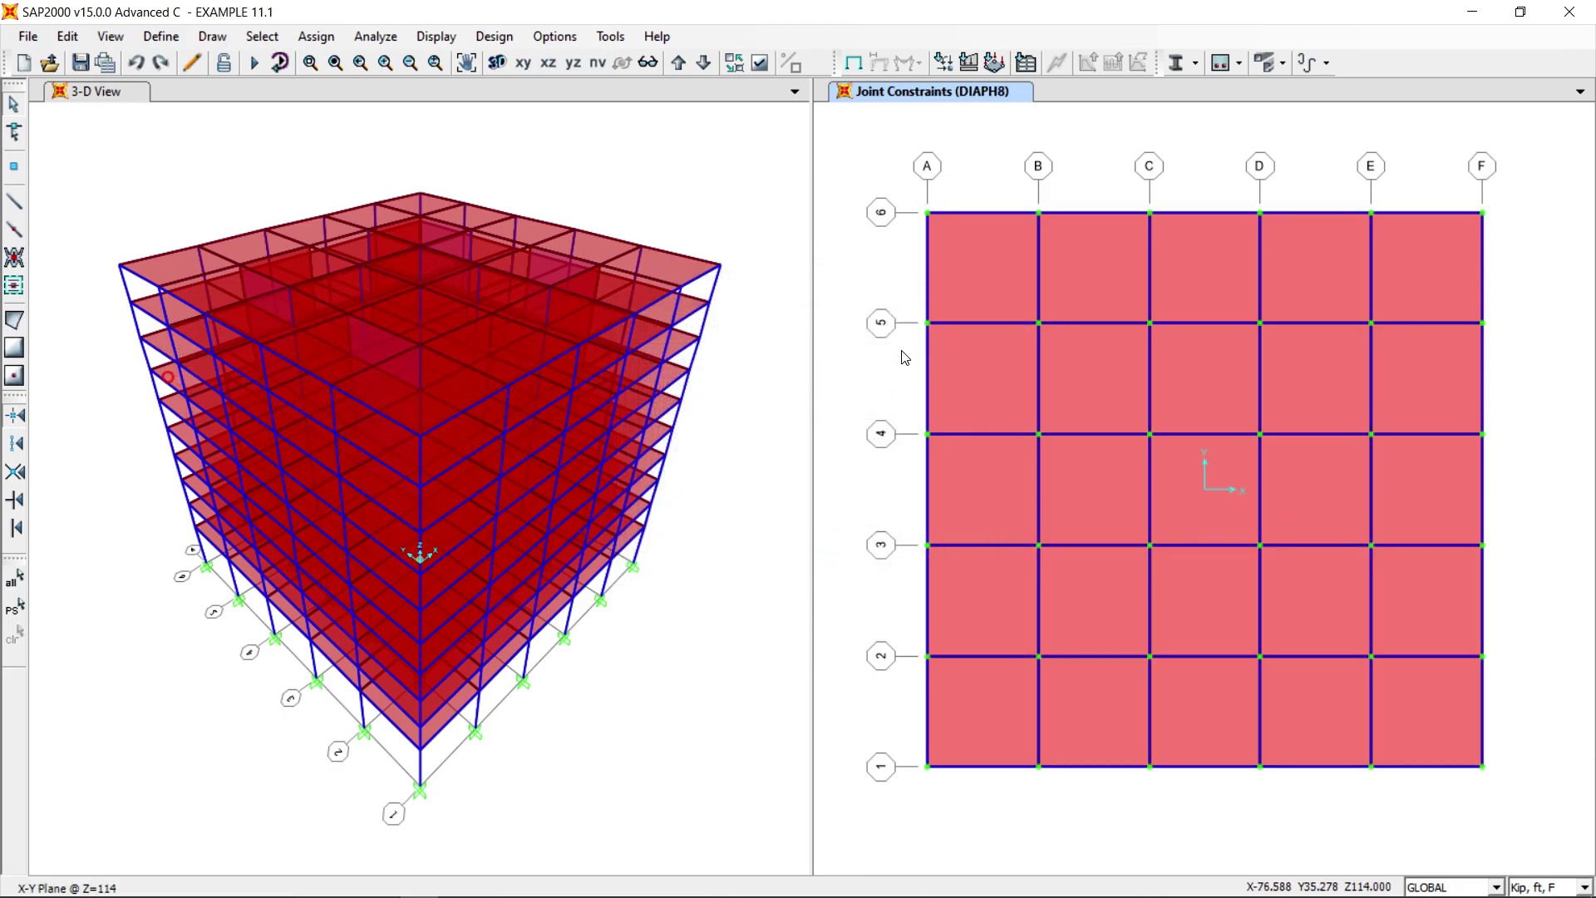
# Step: Go up to the floor at Z=127 and assign all its joints a new diaphragm constraint about the global Z axis
pyautogui.click(679, 65)
pyautogui.moveTo(877, 129); pyautogui.dragTo(1539, 805)
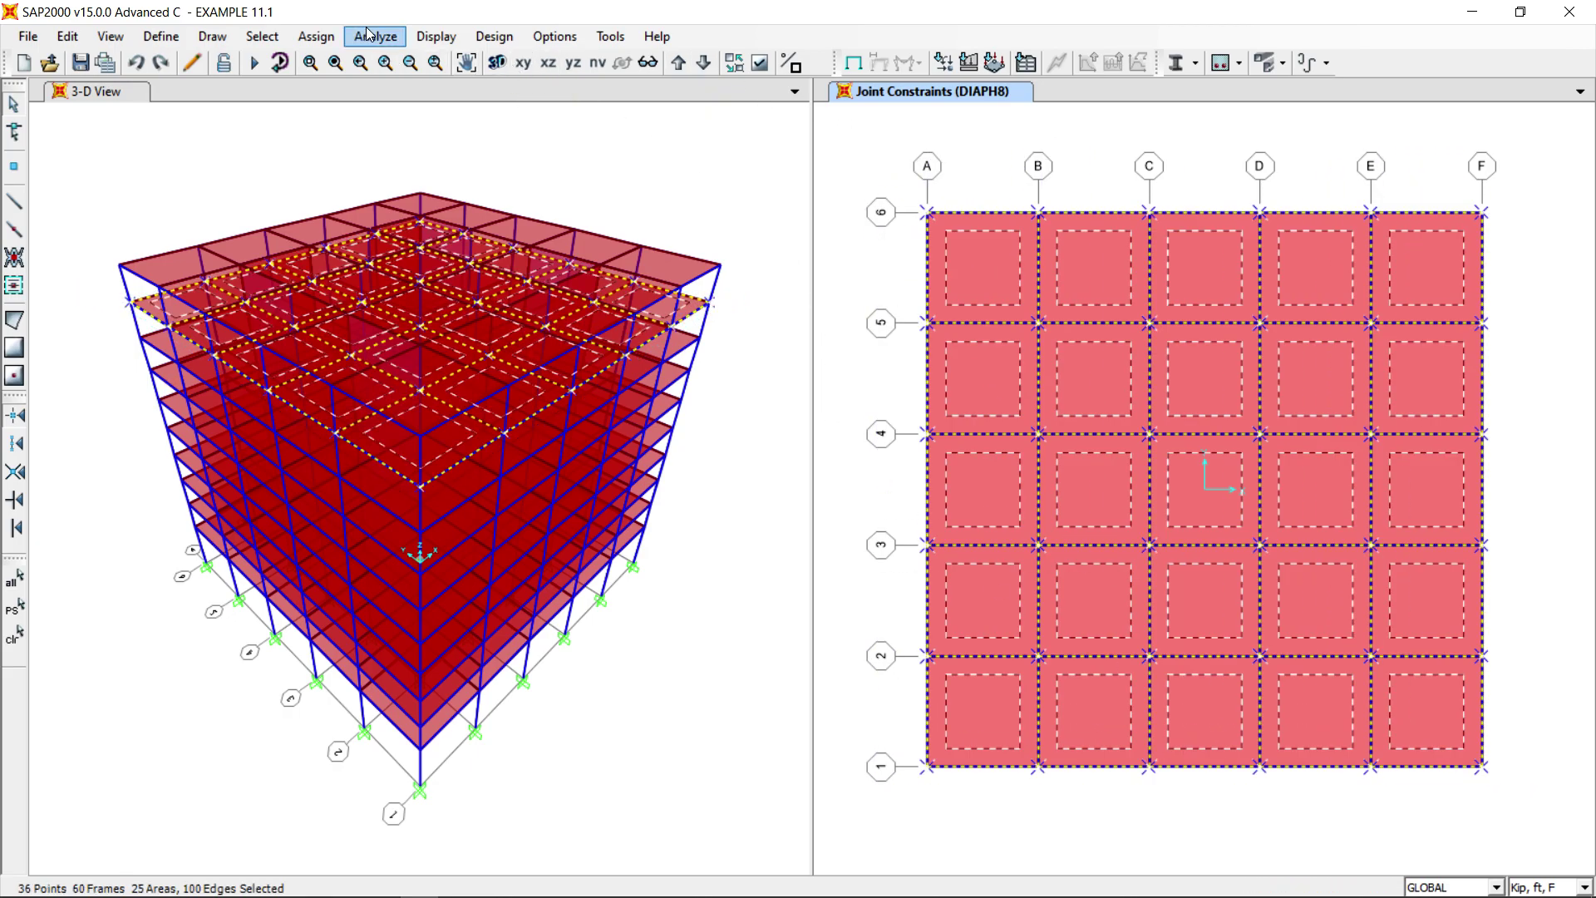
pyautogui.click(316, 36)
pyautogui.moveTo(376, 69)
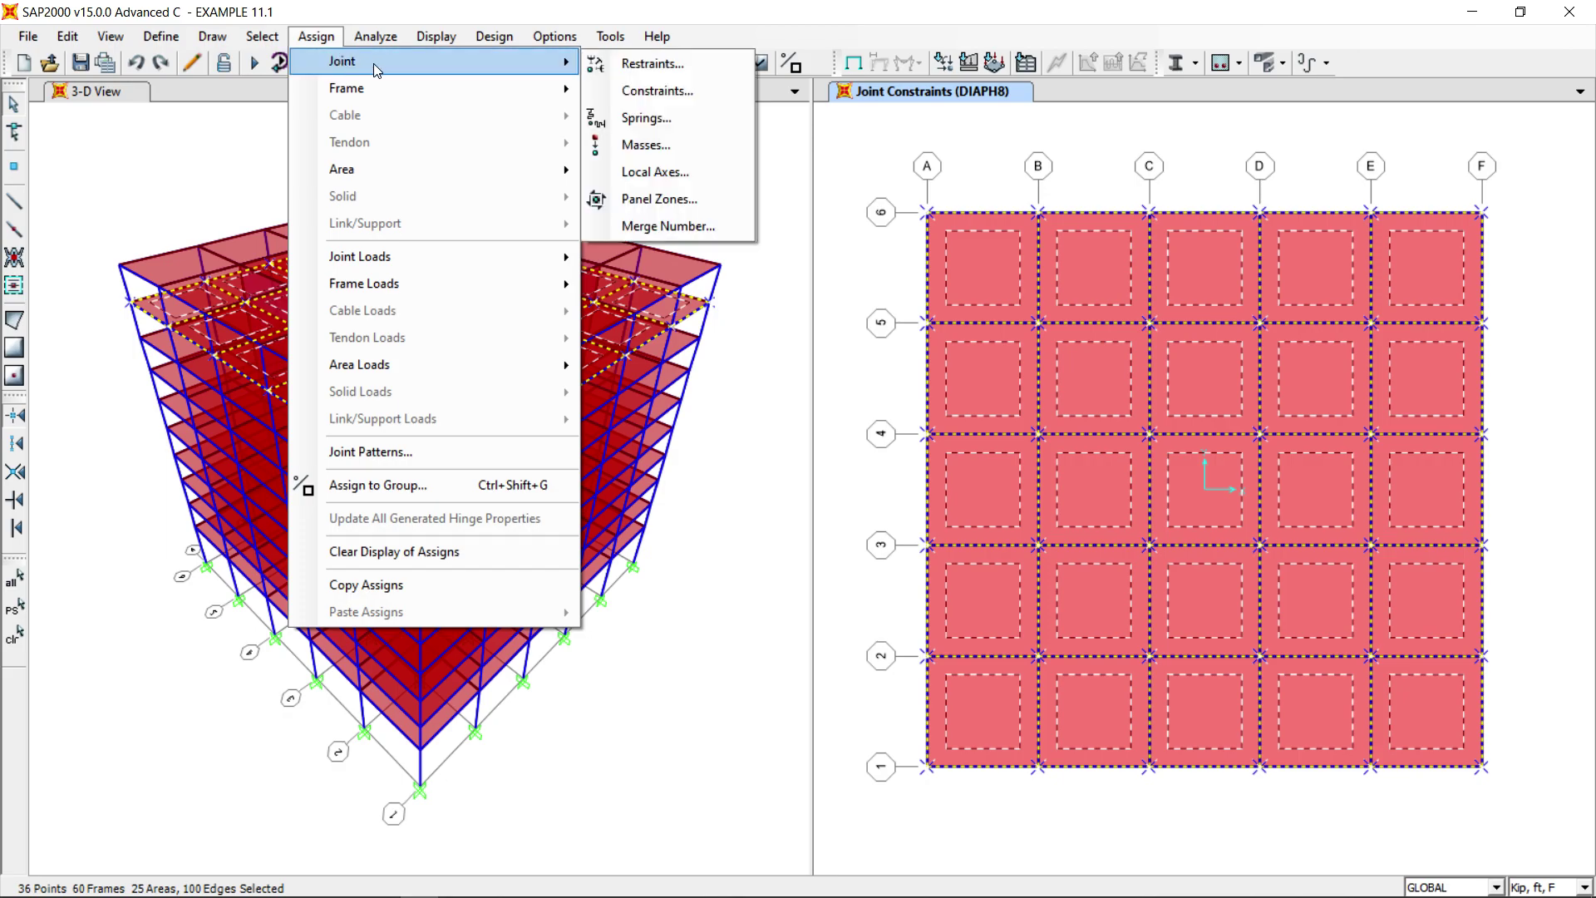
pyautogui.click(670, 91)
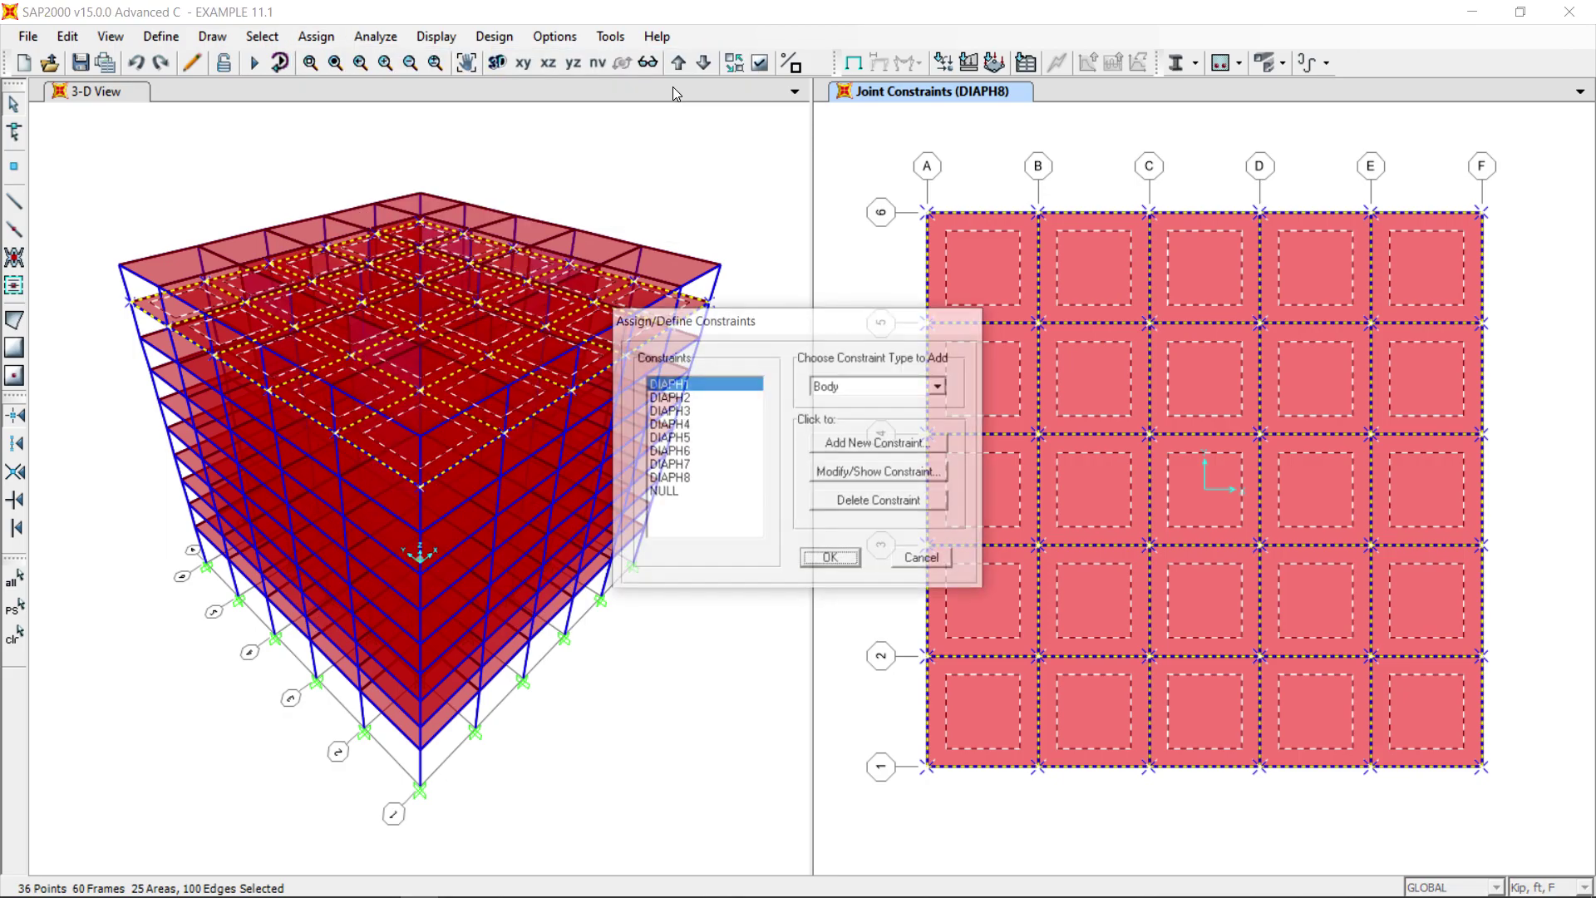
pyautogui.click(940, 387)
pyautogui.click(851, 416)
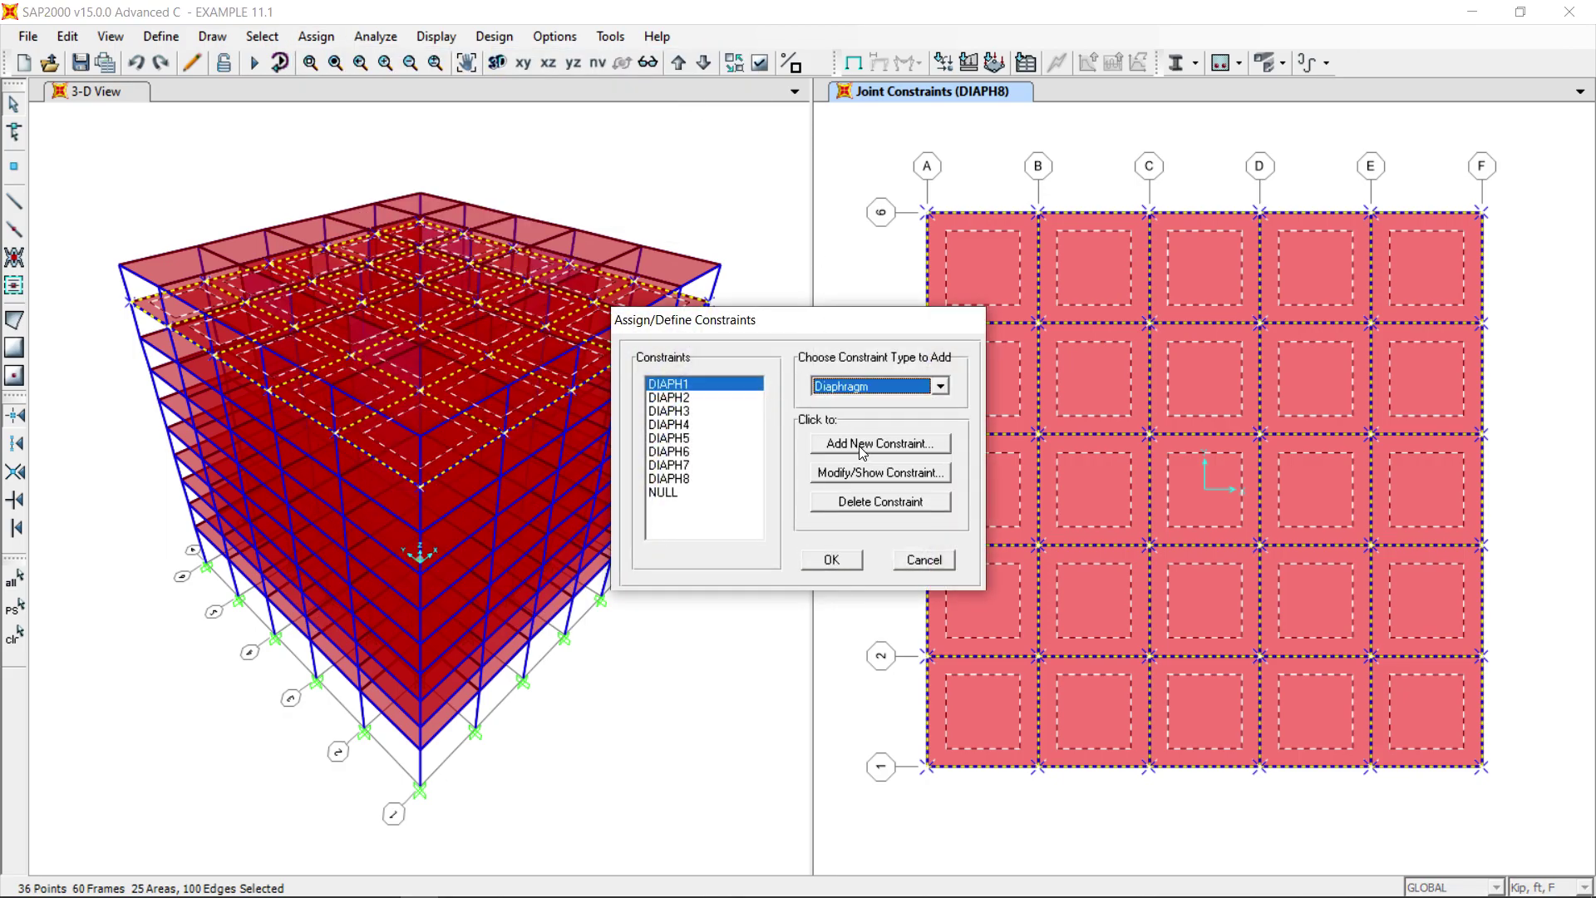
pyautogui.click(861, 445)
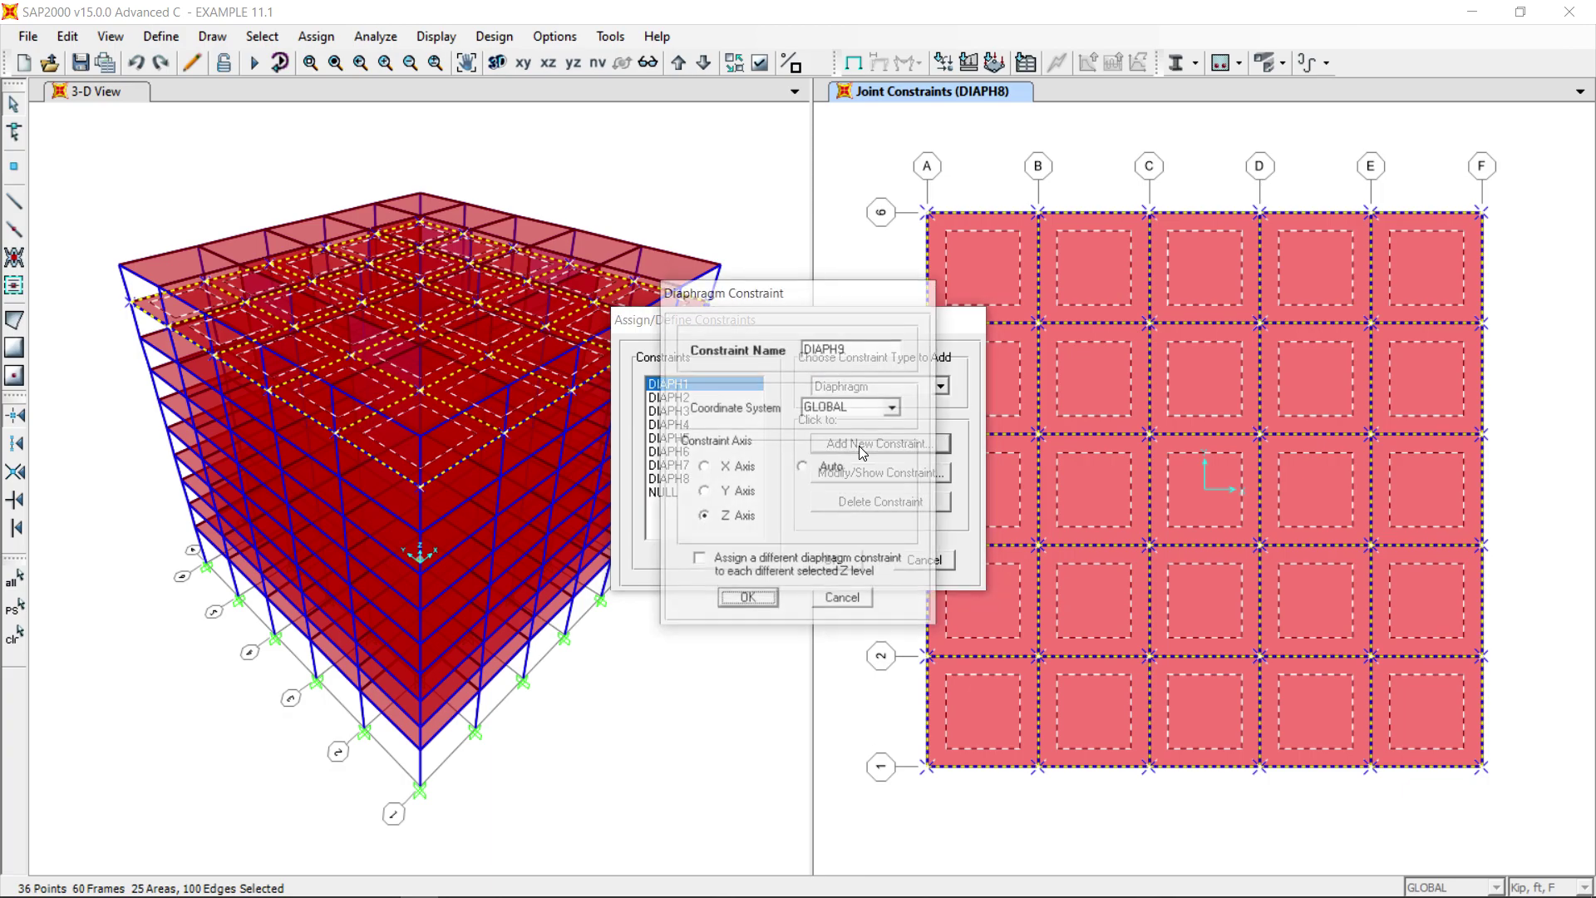
pyautogui.click(747, 600)
pyautogui.click(828, 559)
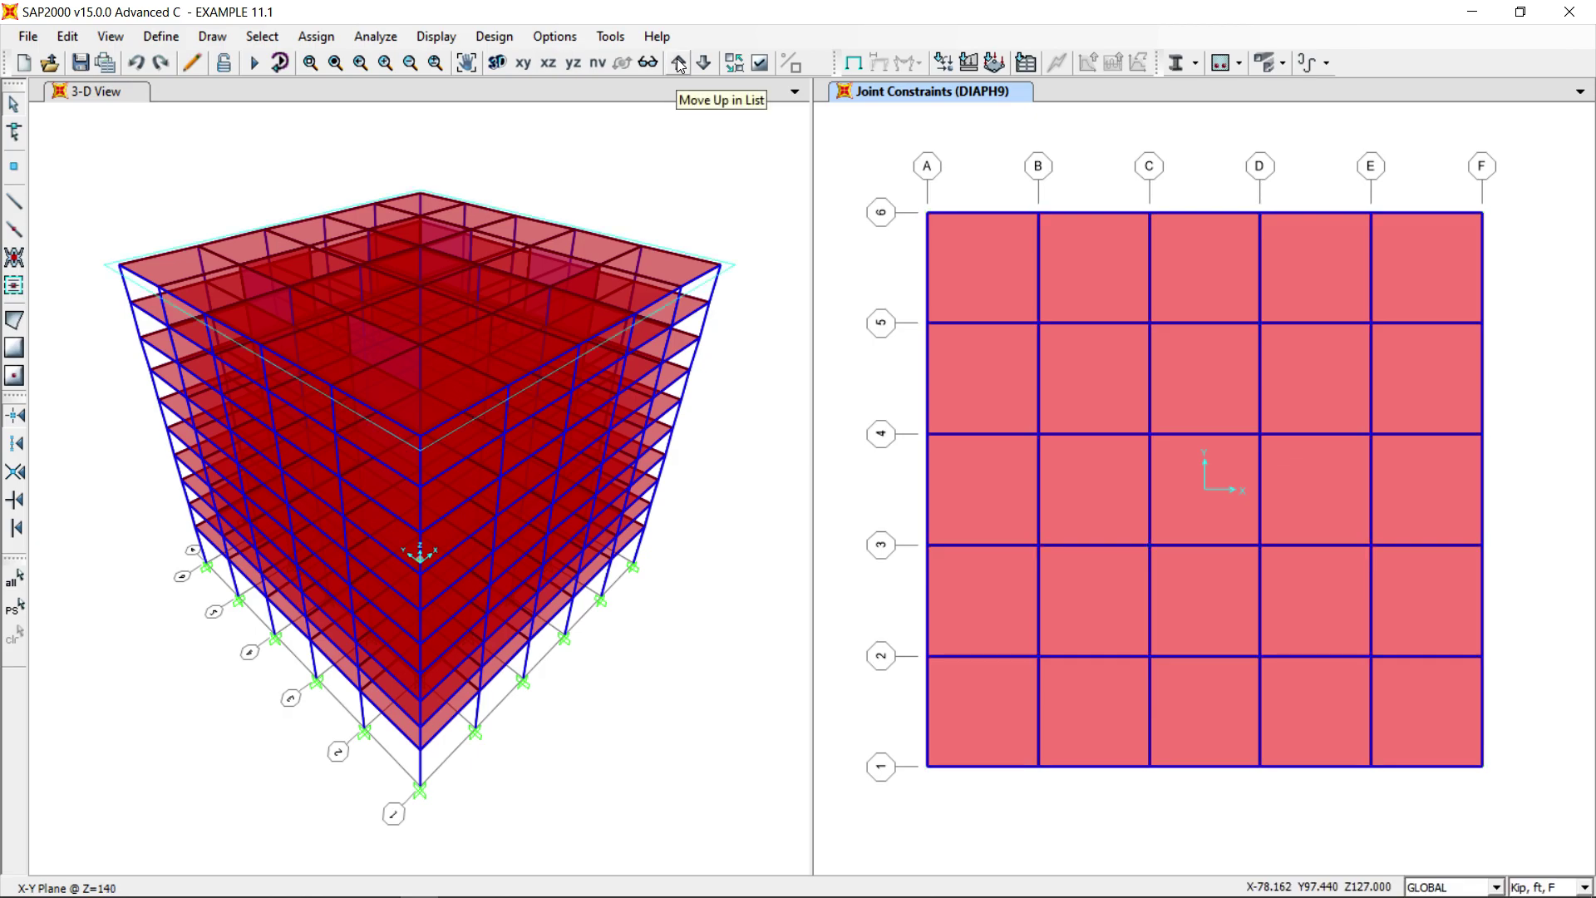
# Step: Go to the roof level at Z=140 and assign all its joints a new diaphragm constraint with the default settings
pyautogui.moveTo(859, 153); pyautogui.dragTo(1495, 775)
pyautogui.click(324, 37)
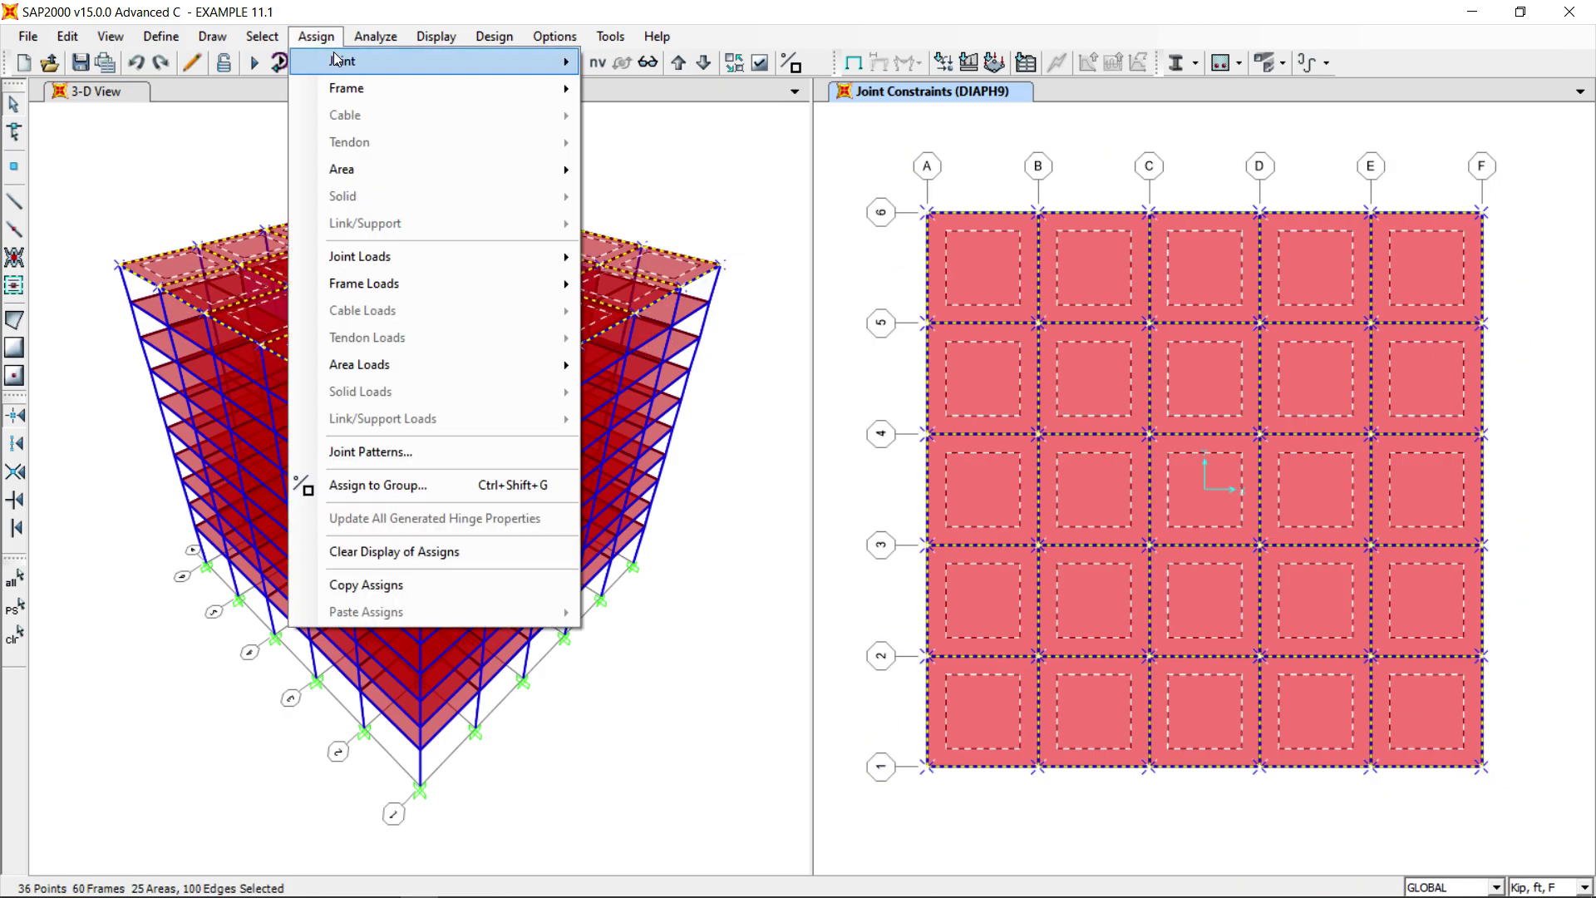
pyautogui.moveTo(341, 61)
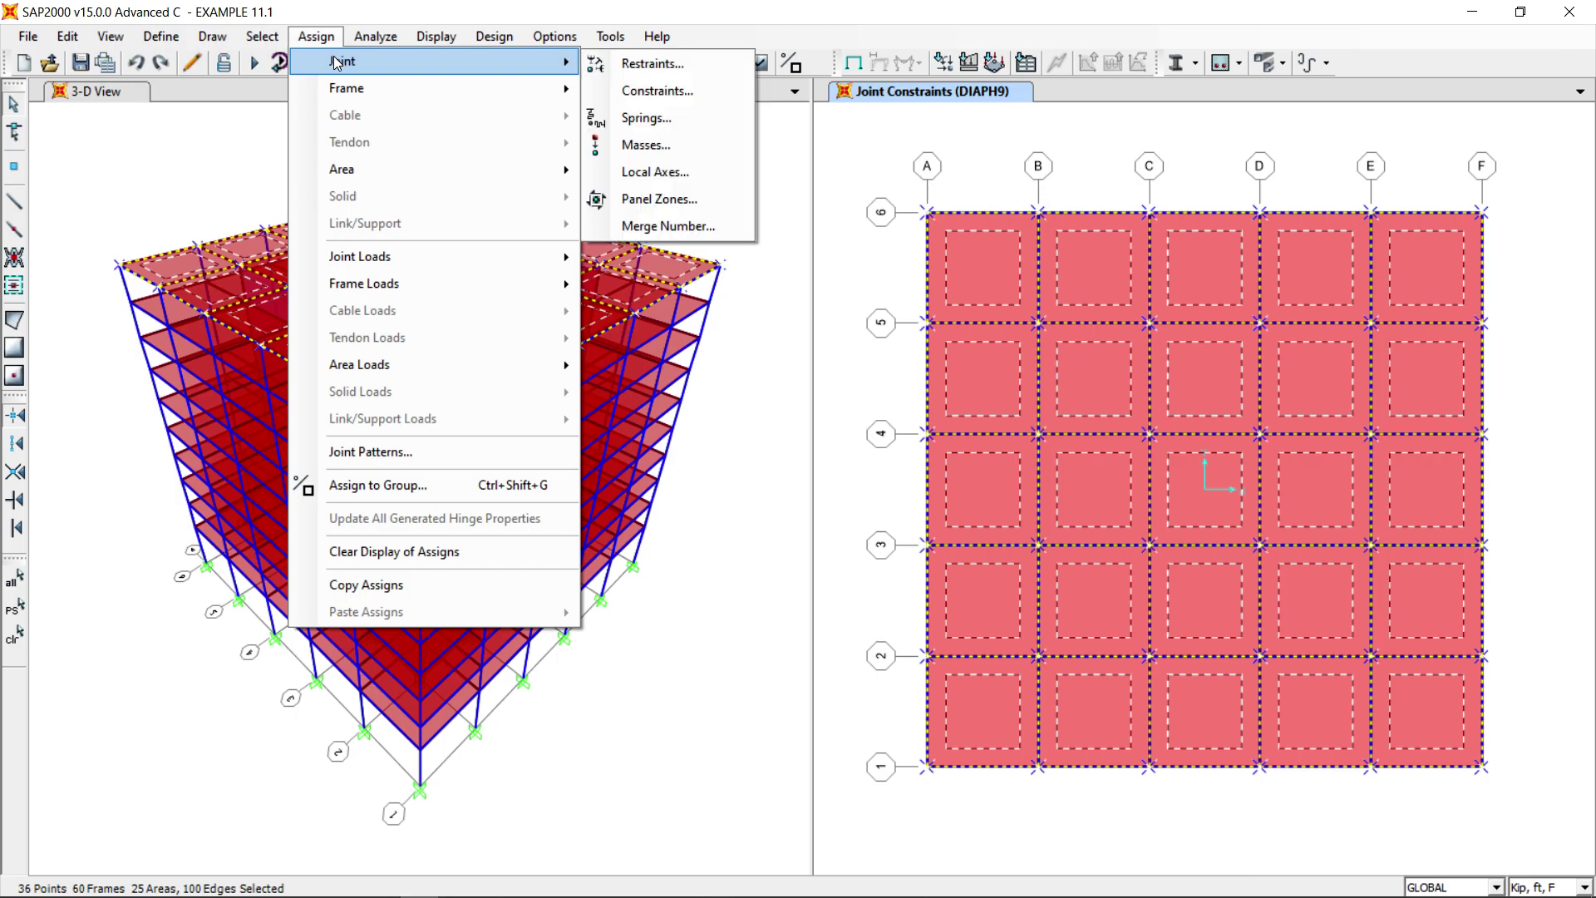
pyautogui.click(648, 91)
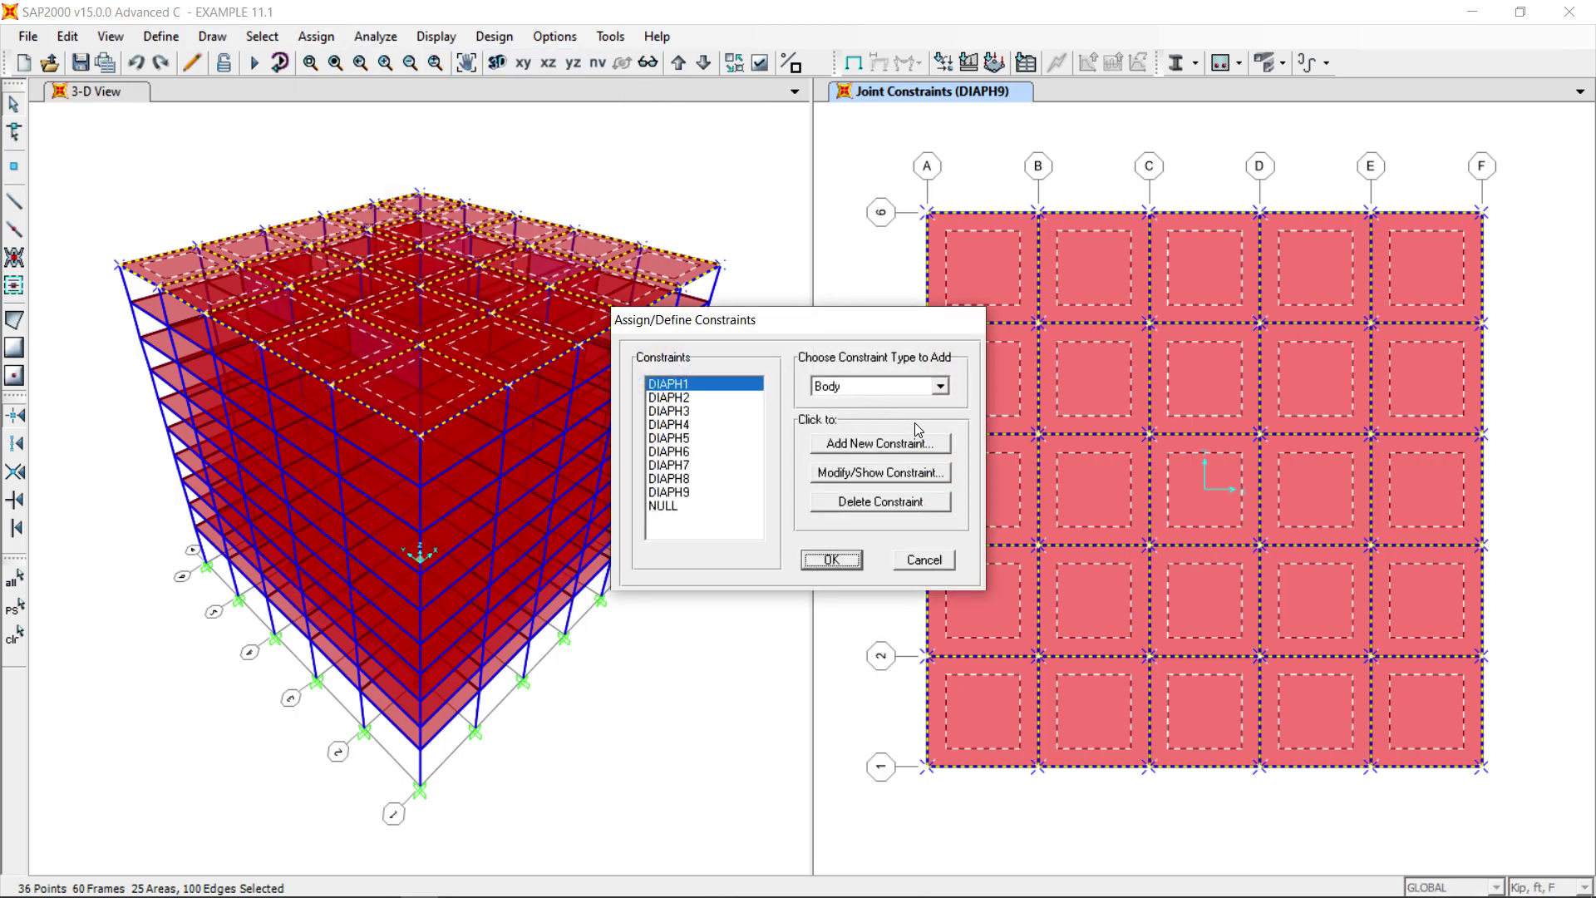
pyautogui.click(940, 386)
pyautogui.click(903, 411)
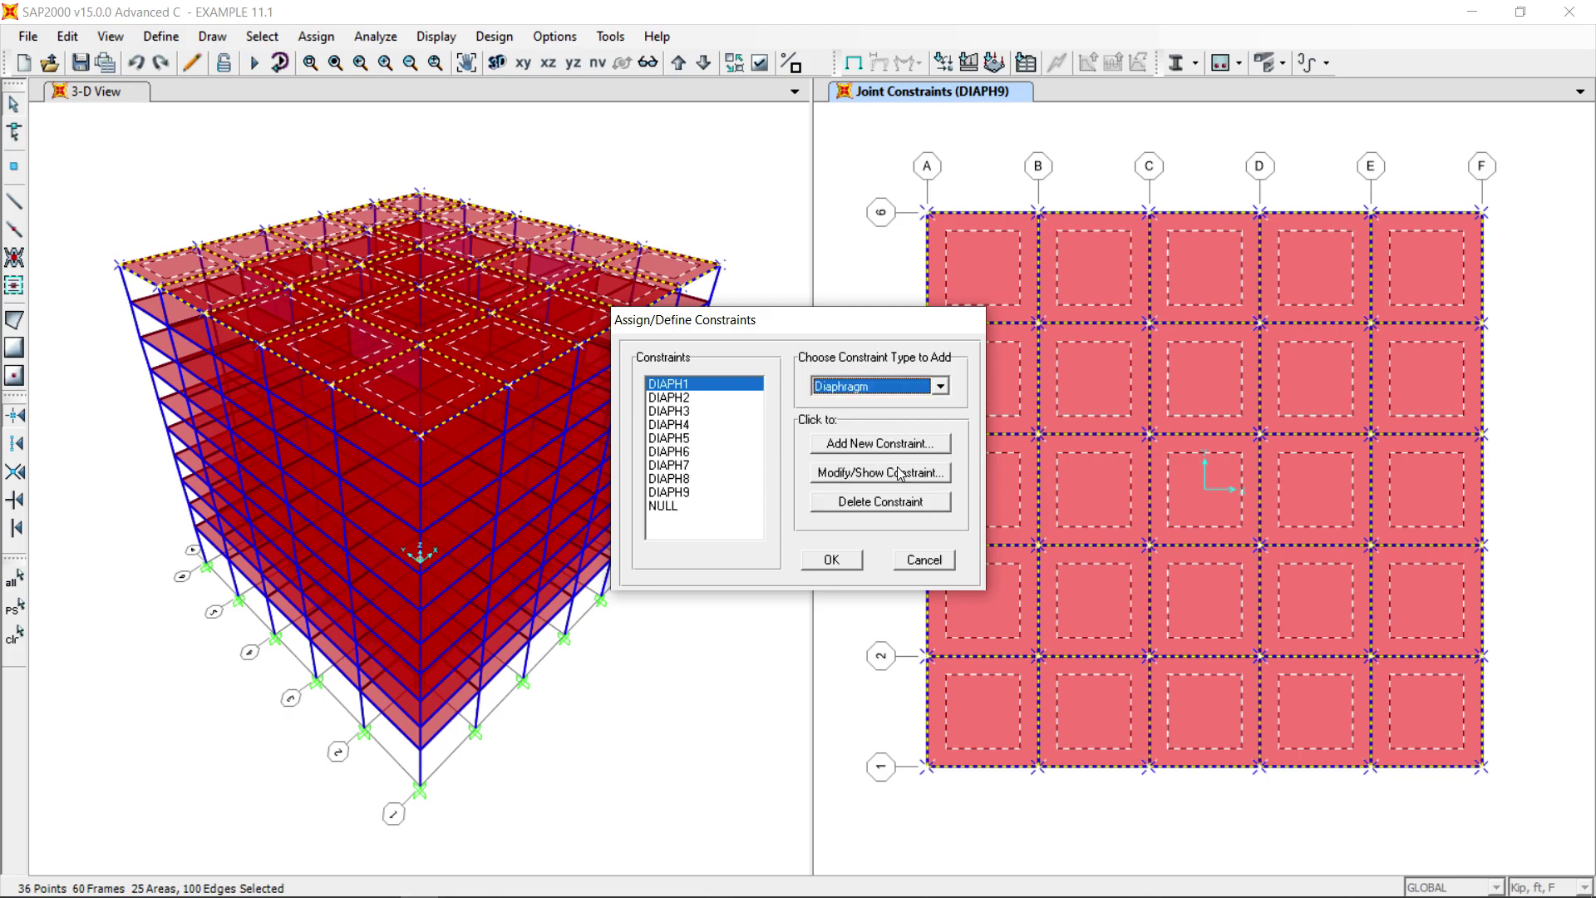
pyautogui.click(883, 445)
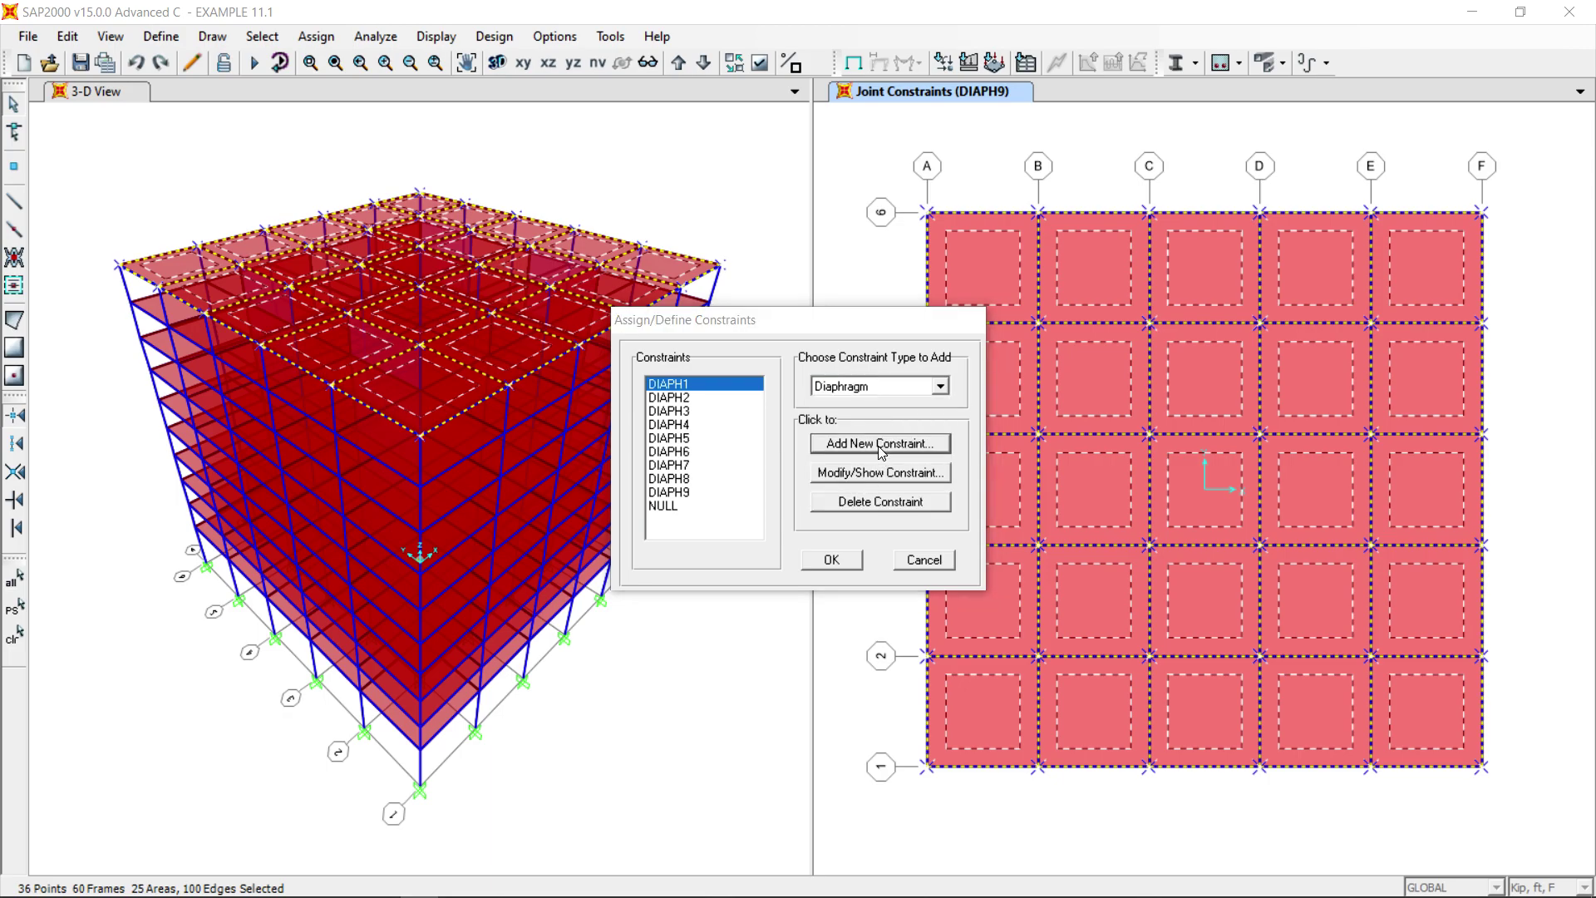
pyautogui.click(748, 600)
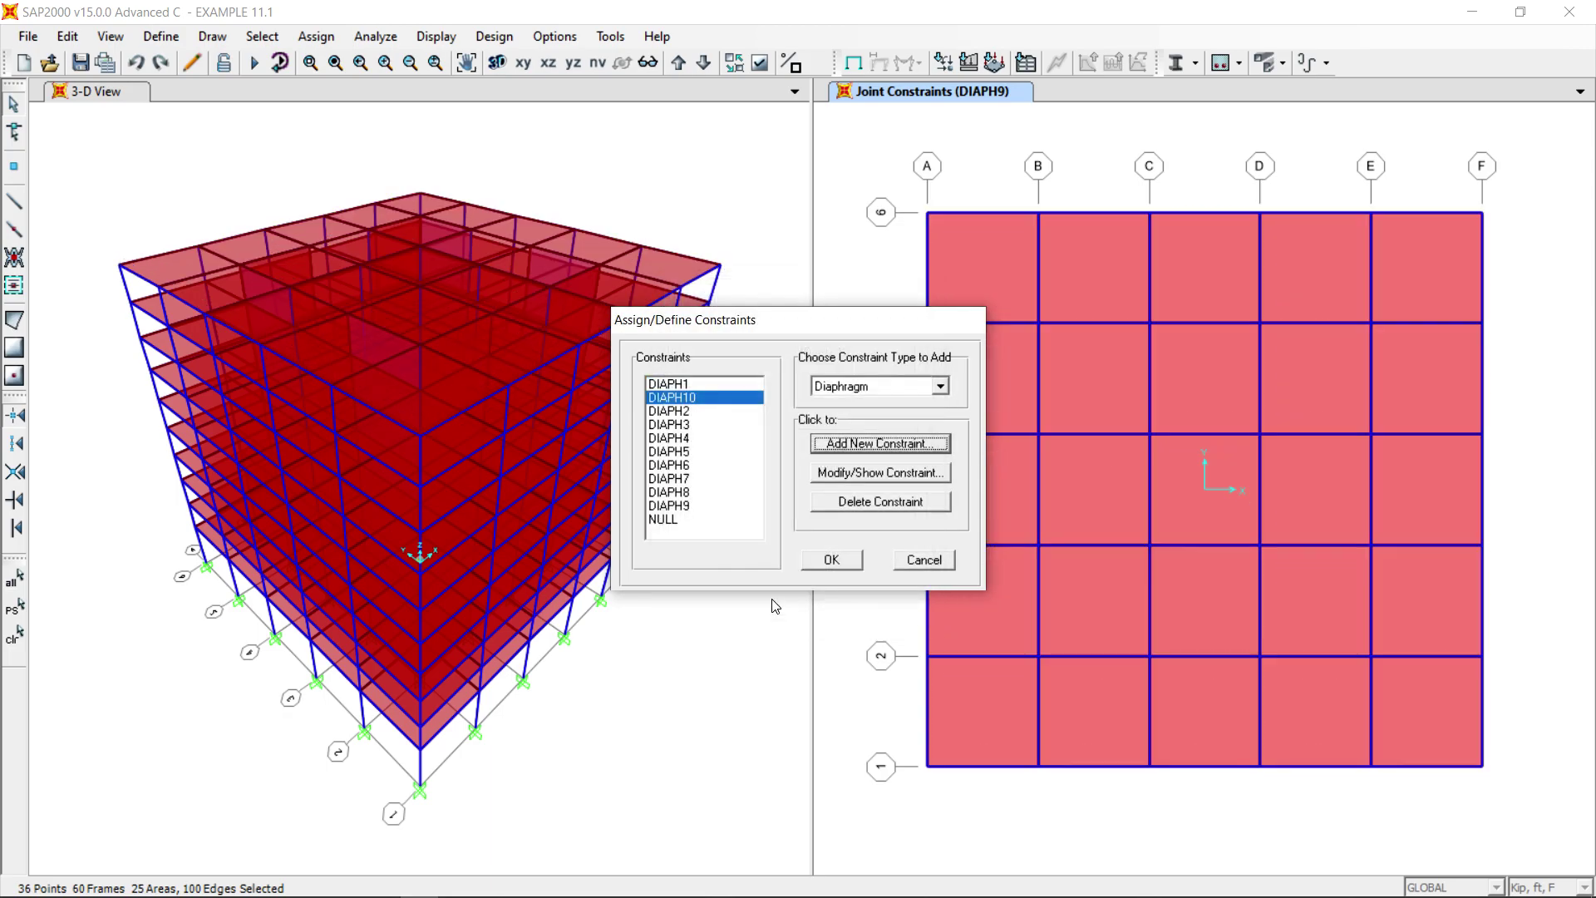
pyautogui.click(855, 565)
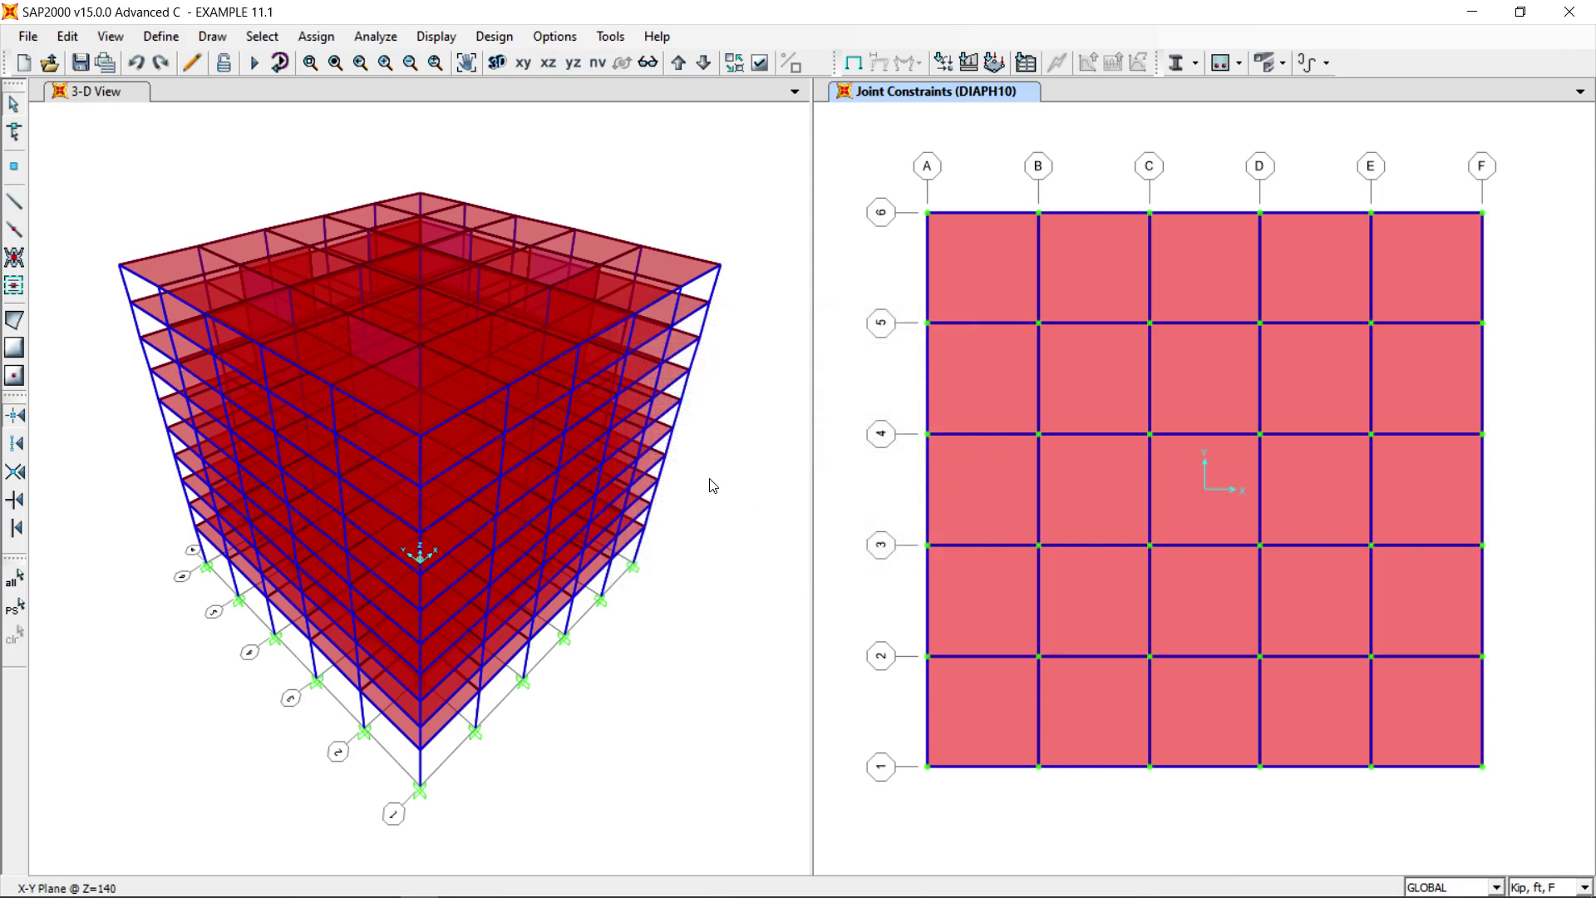
# Step: Review the defined load patterns, checking the WIND pattern and the other ASCE 7-05 wind patterns in the list
pyautogui.click(161, 36)
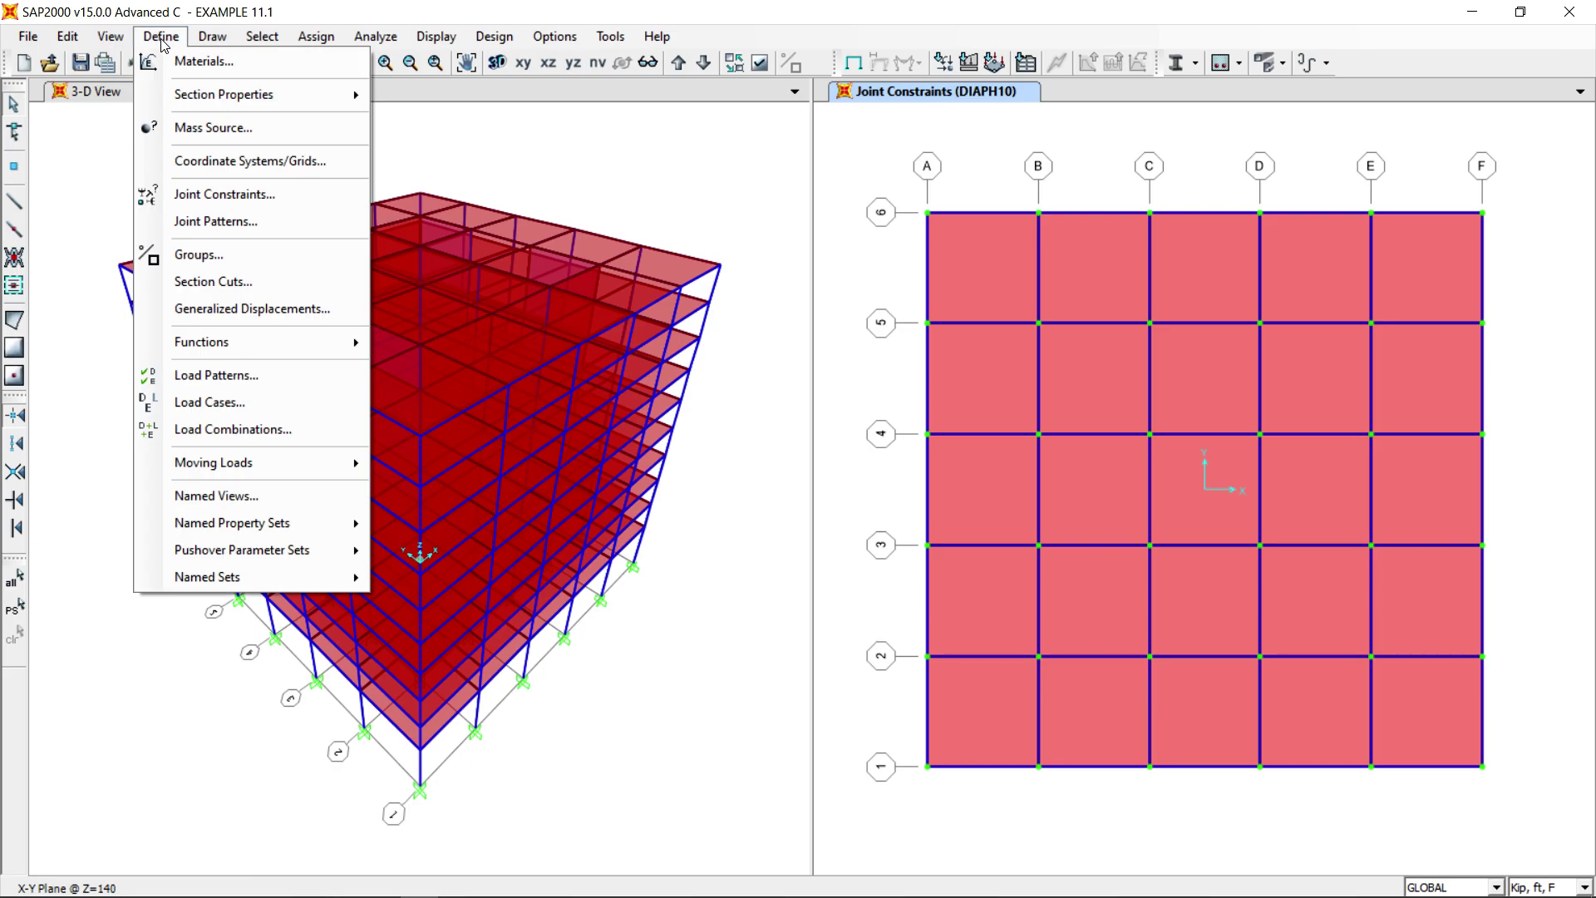
pyautogui.click(241, 379)
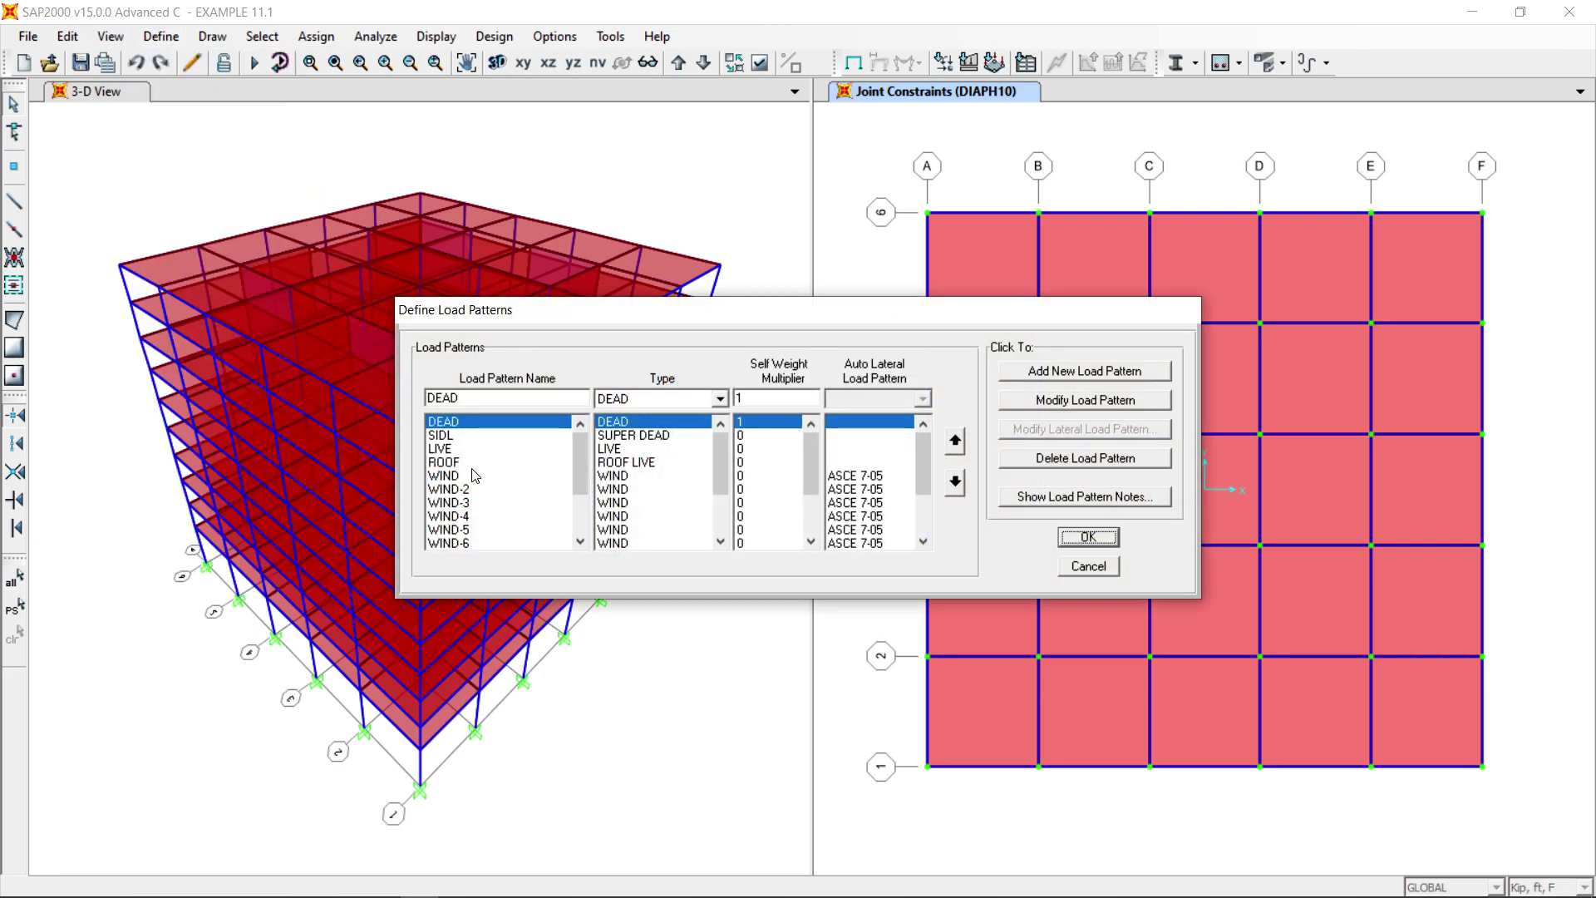
pyautogui.click(446, 475)
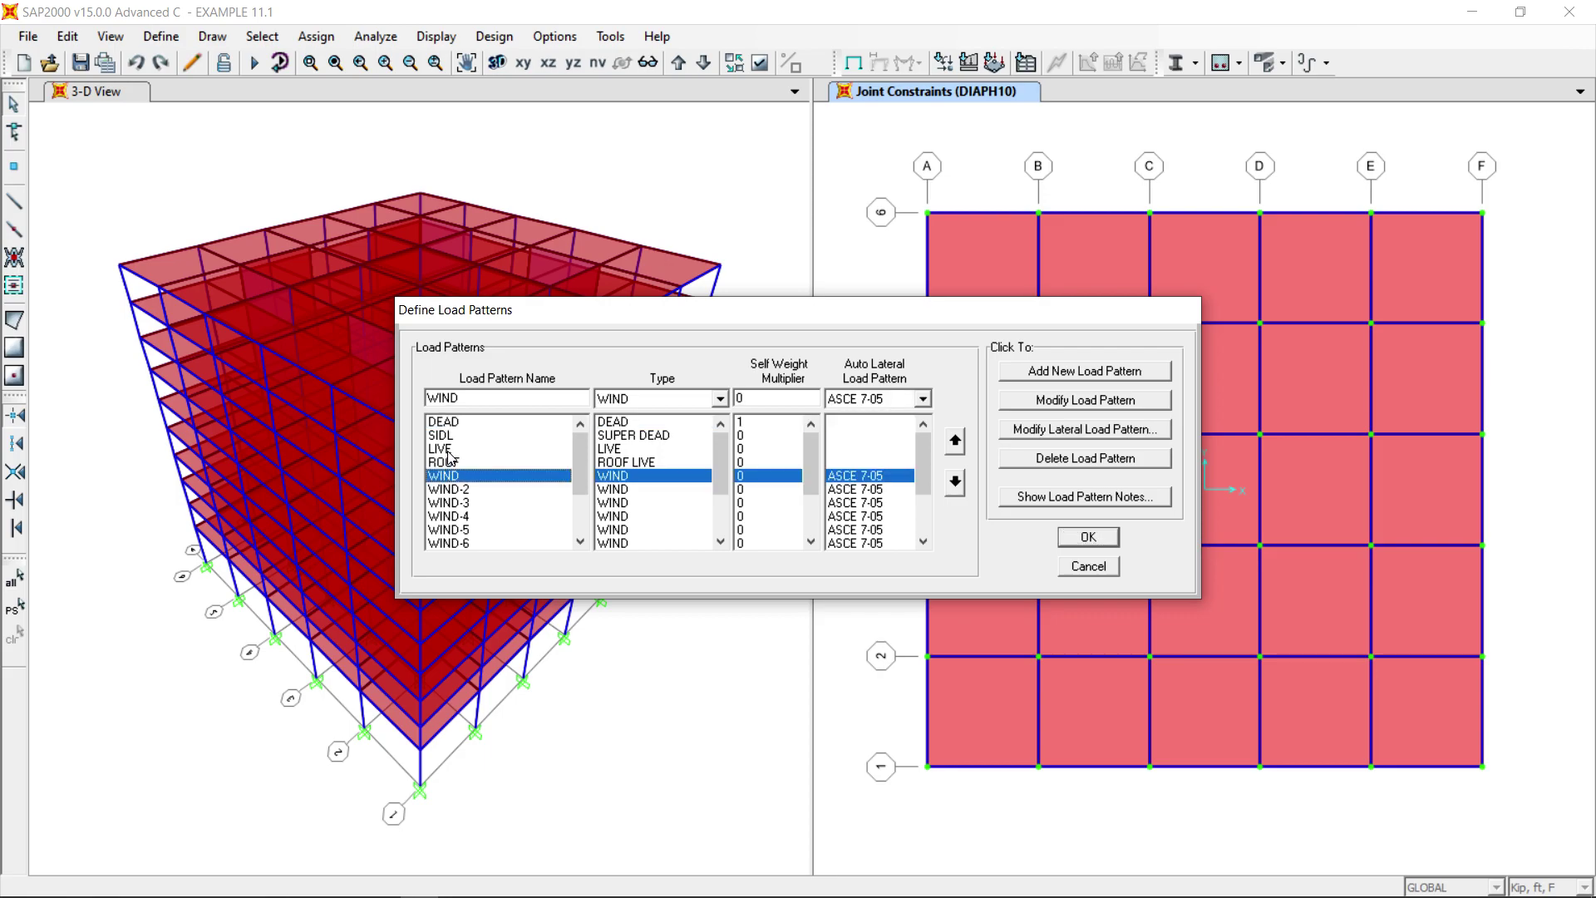
pyautogui.moveTo(581, 453); pyautogui.dragTo(581, 511)
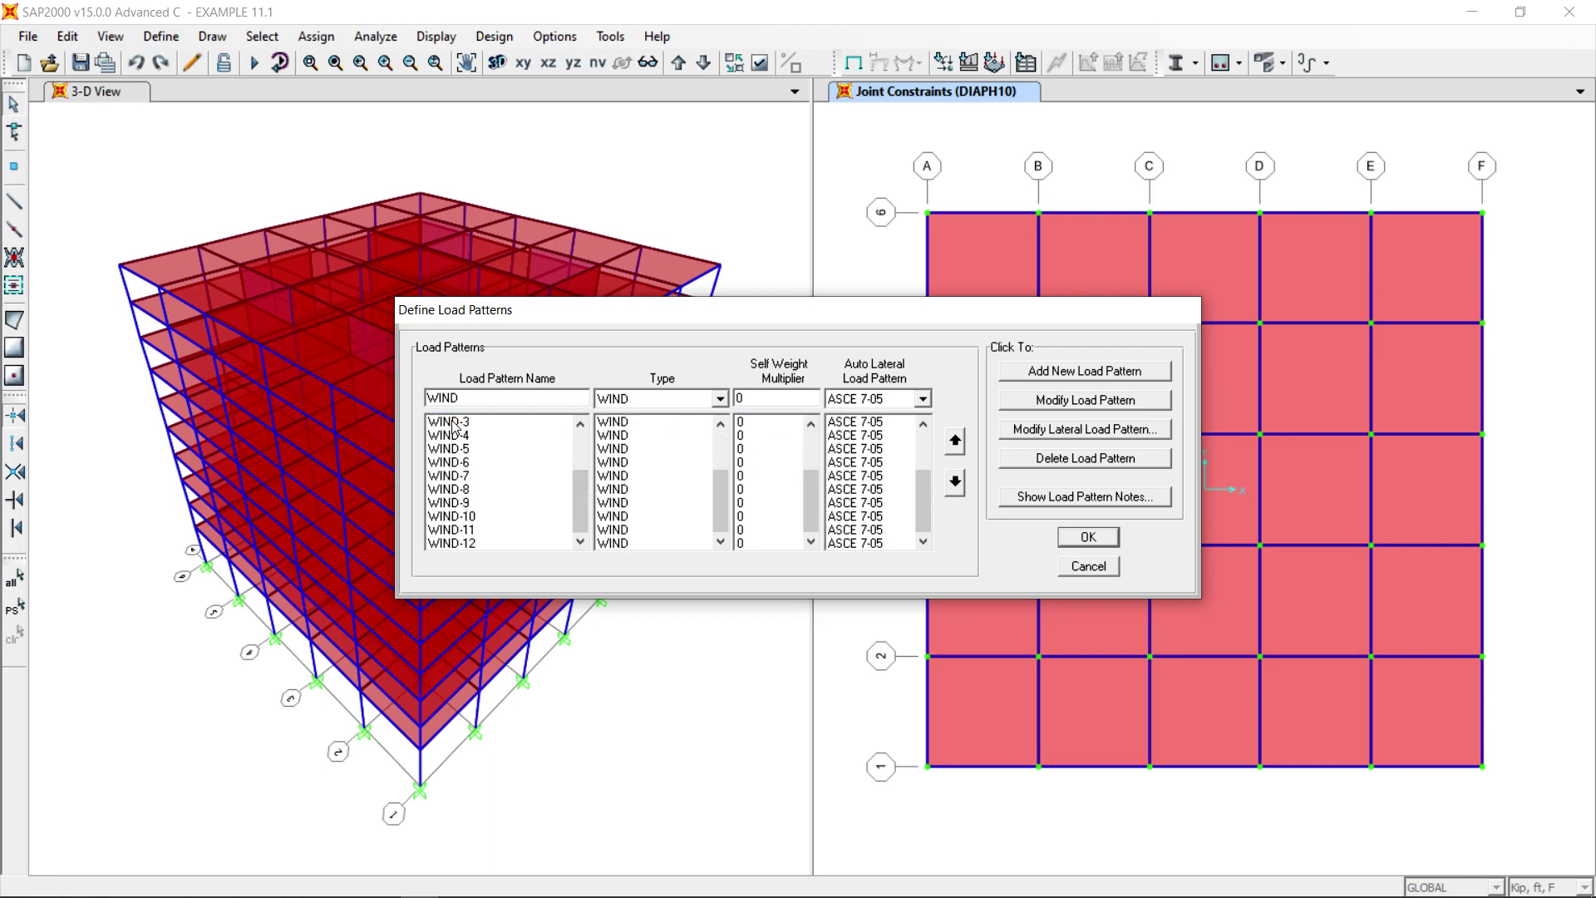
pyautogui.click(1091, 537)
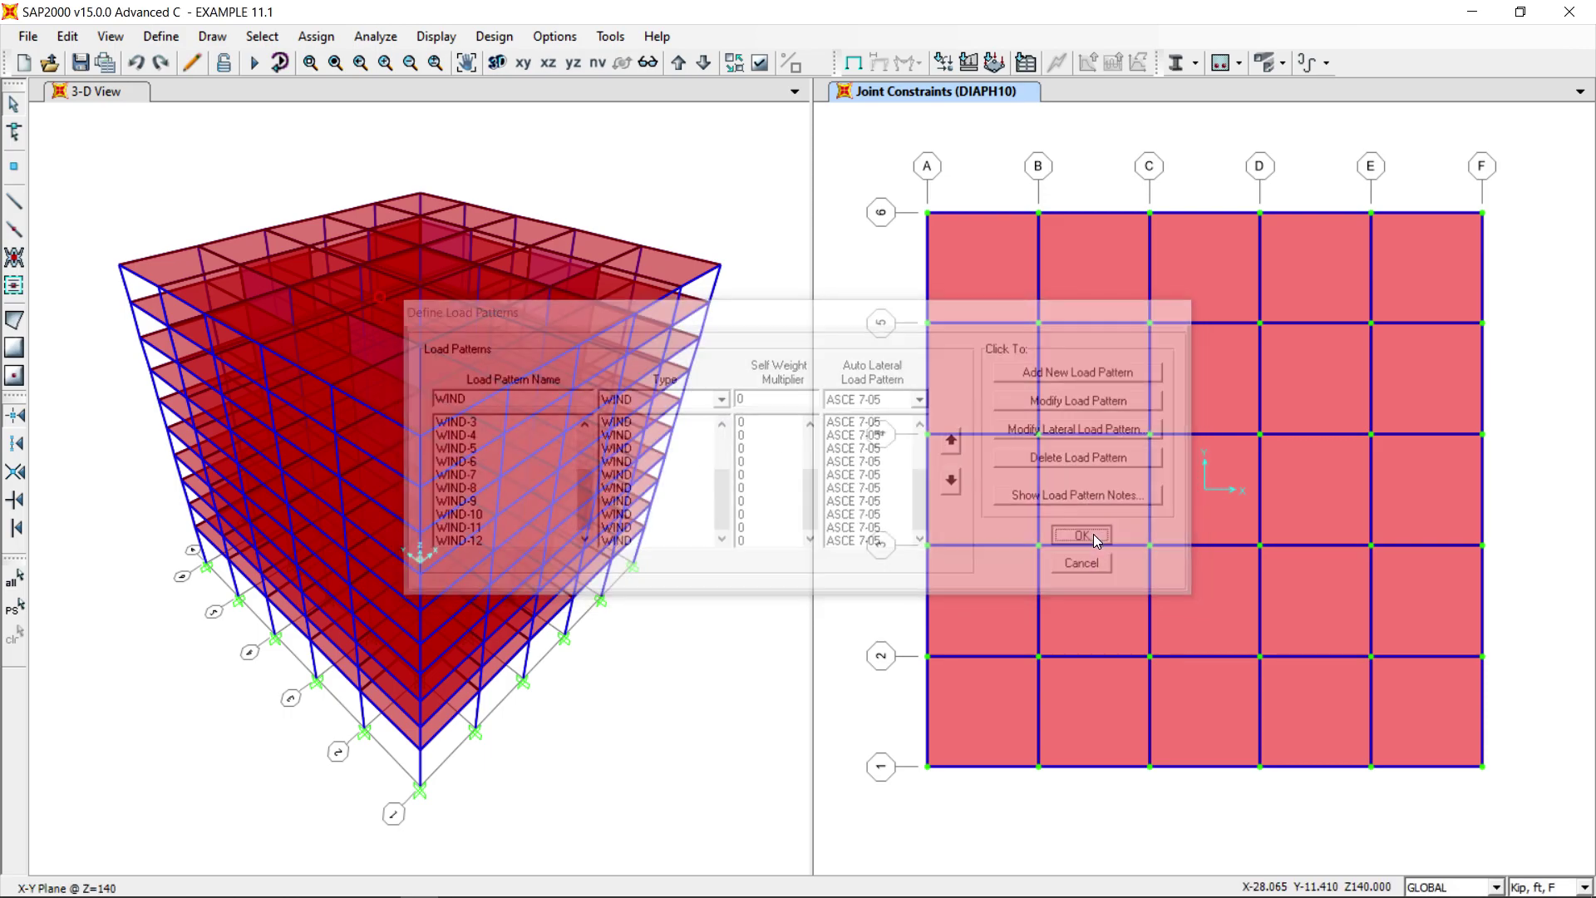
# Step: Add the code-generated default load combinations for Concrete Frame Design and save the model
pyautogui.click(163, 37)
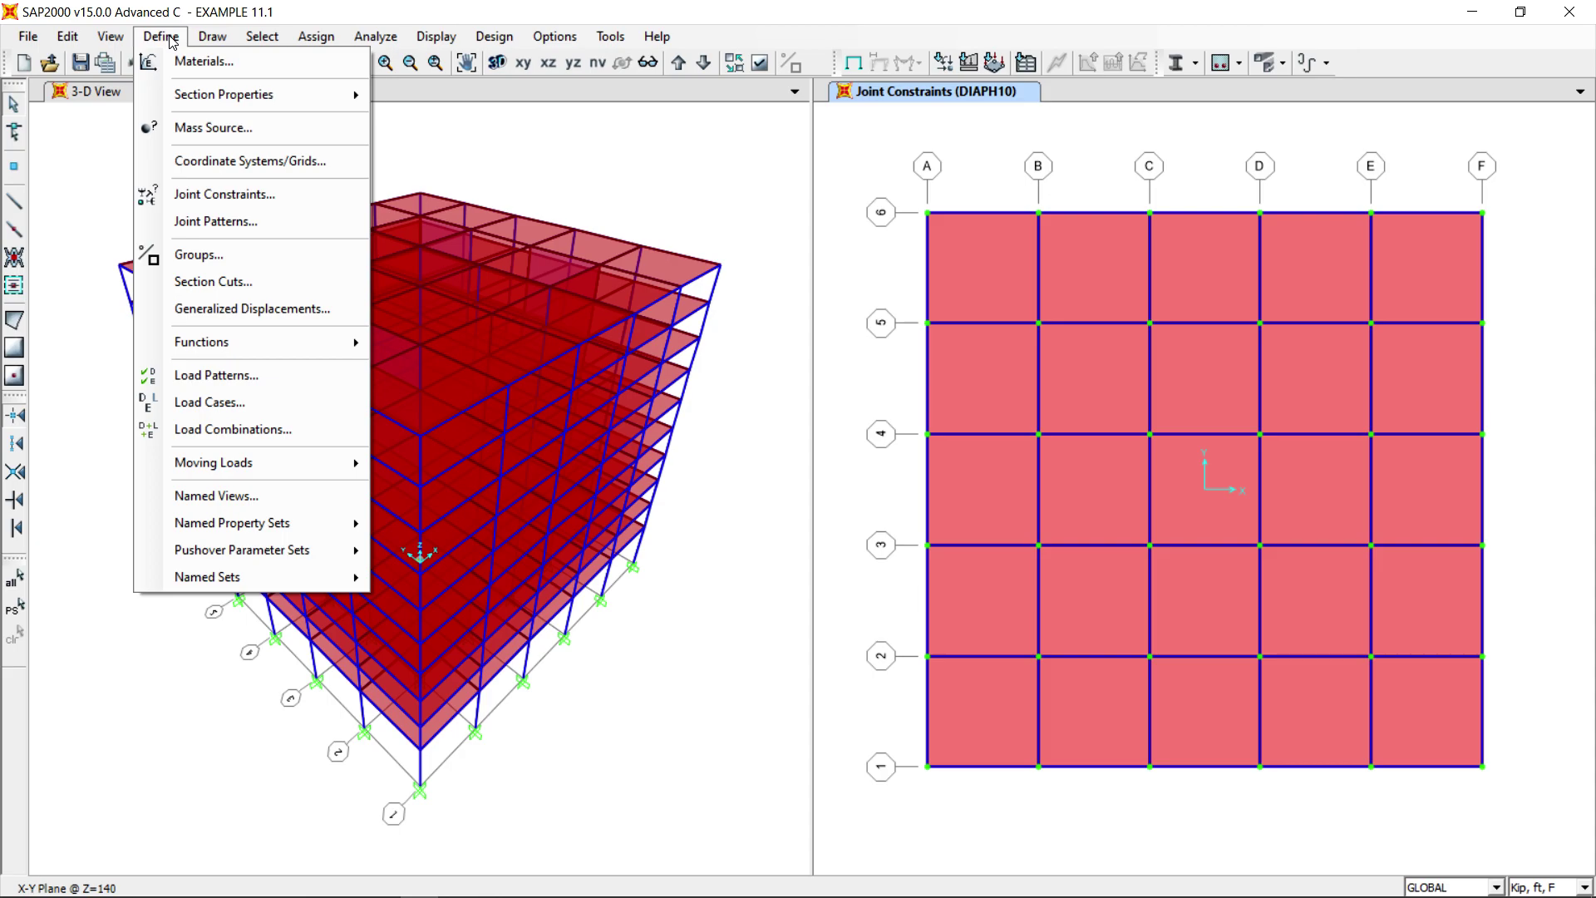
pyautogui.click(263, 432)
pyautogui.click(887, 489)
pyautogui.click(714, 421)
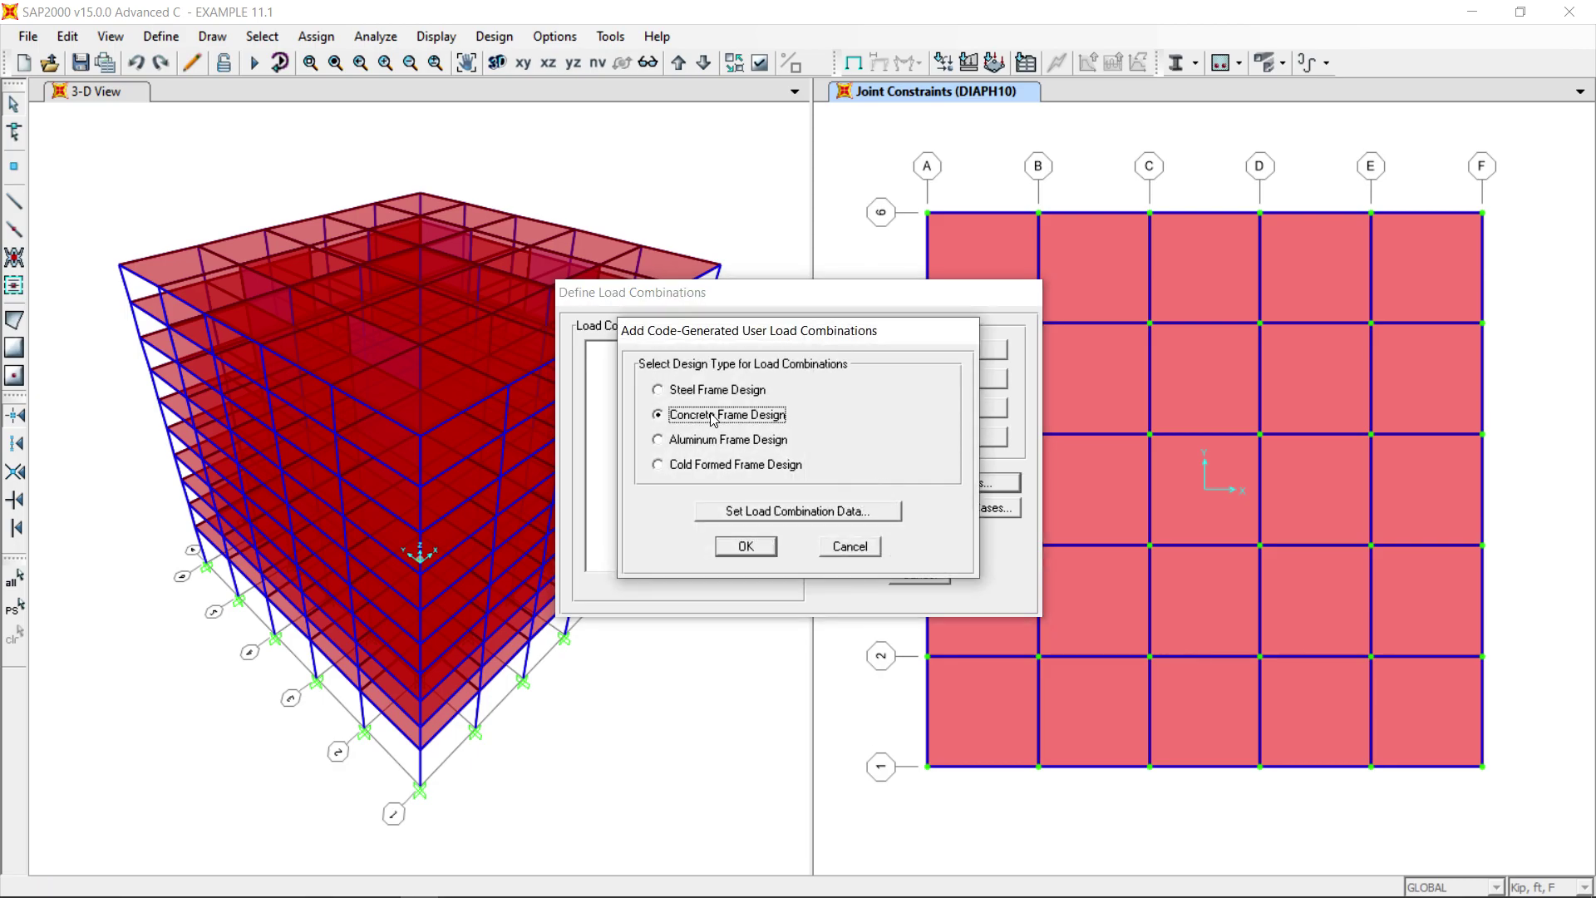
pyautogui.click(747, 549)
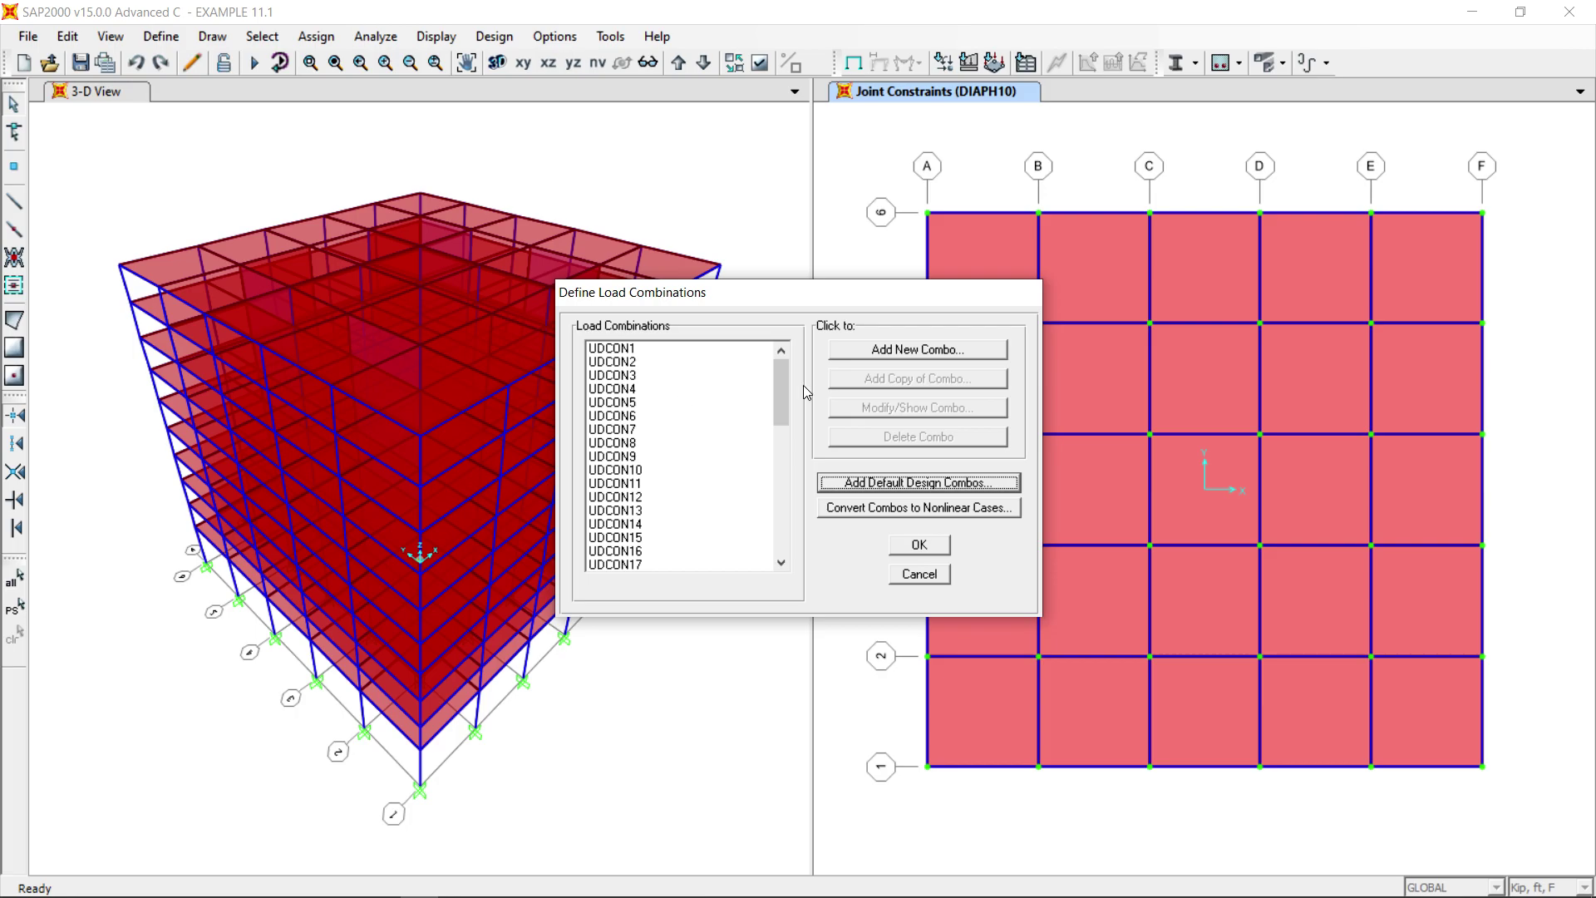
pyautogui.moveTo(786, 379)
pyautogui.mouseDown()
pyautogui.moveTo(782, 533)
pyautogui.moveTo(779, 374)
pyautogui.mouseUp()
pyautogui.click(919, 546)
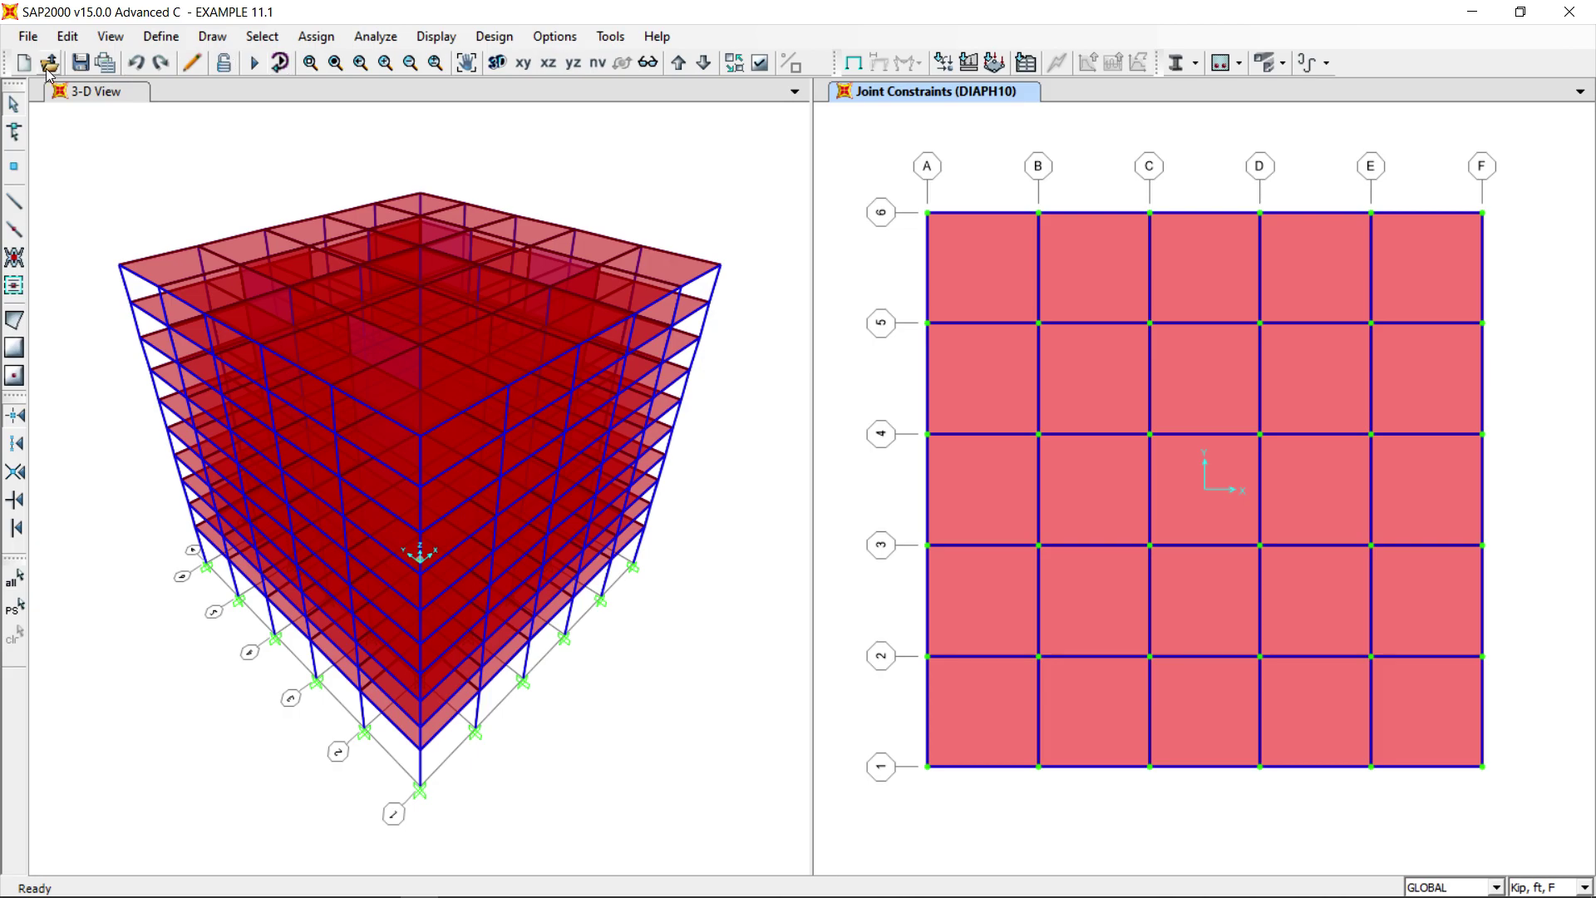
pyautogui.click(79, 62)
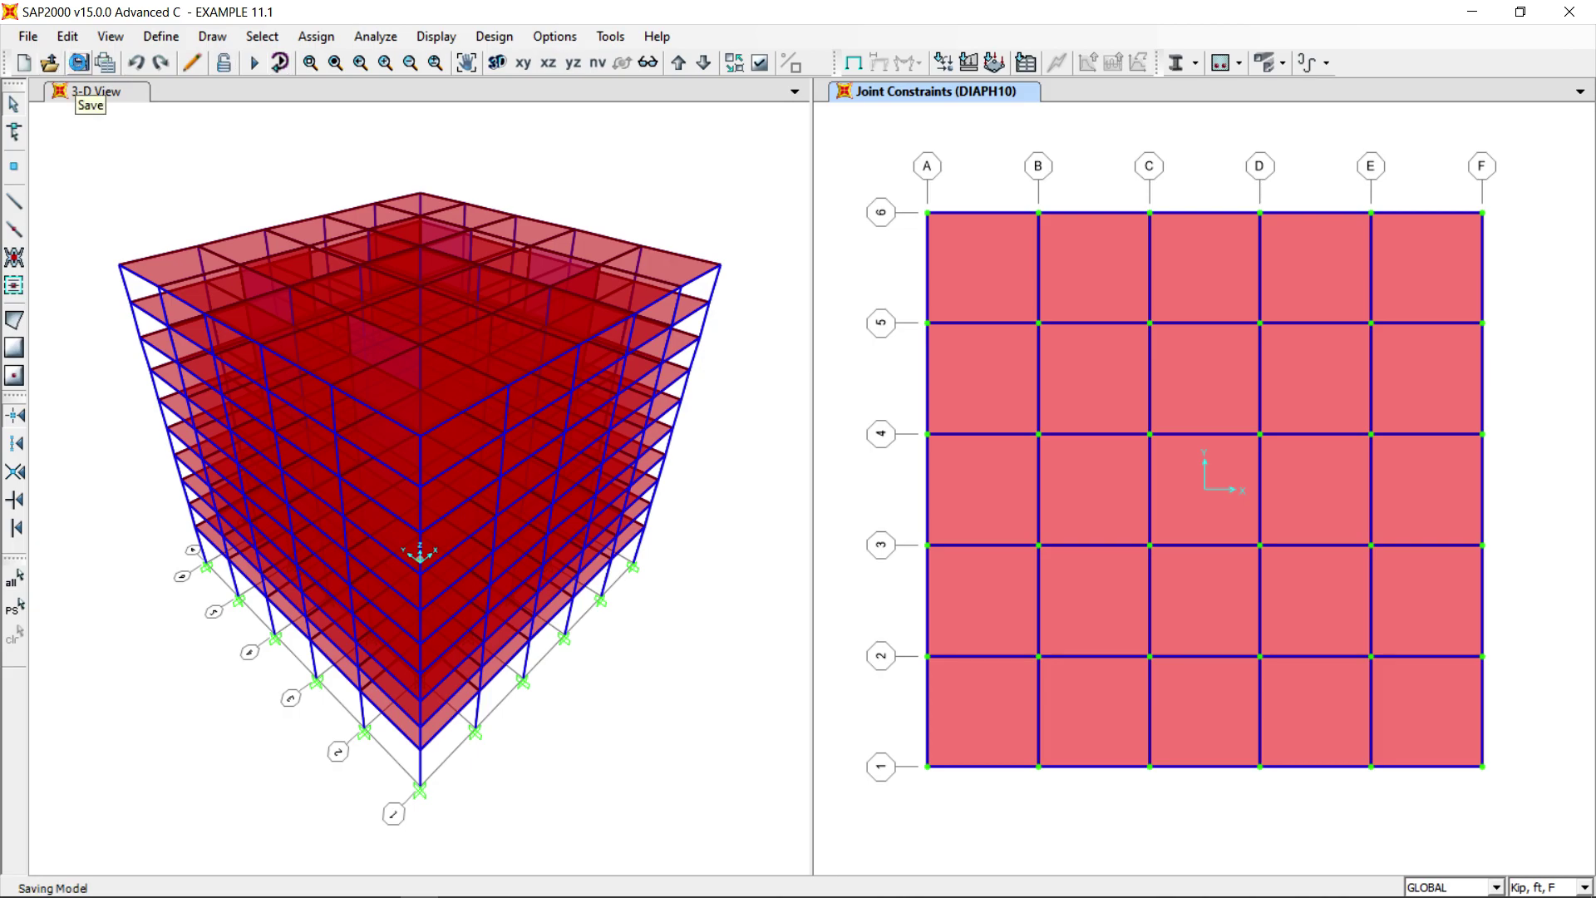
# Step: Run the analysis for the load cases, leaving the MODAL case set to Do Not Run
pyautogui.click(375, 39)
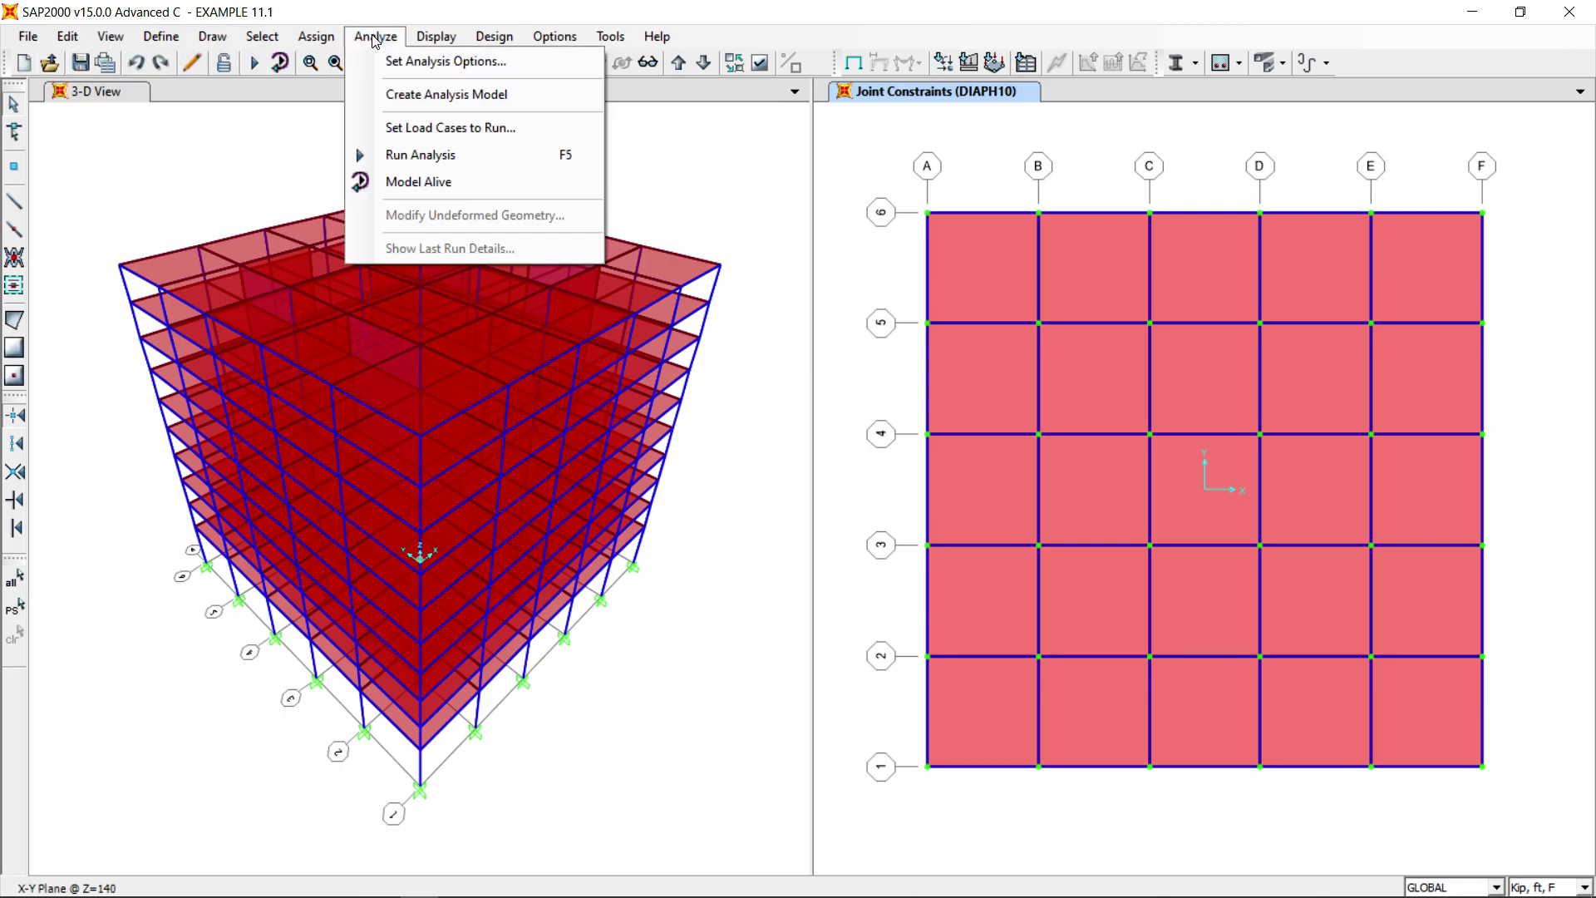
pyautogui.click(397, 158)
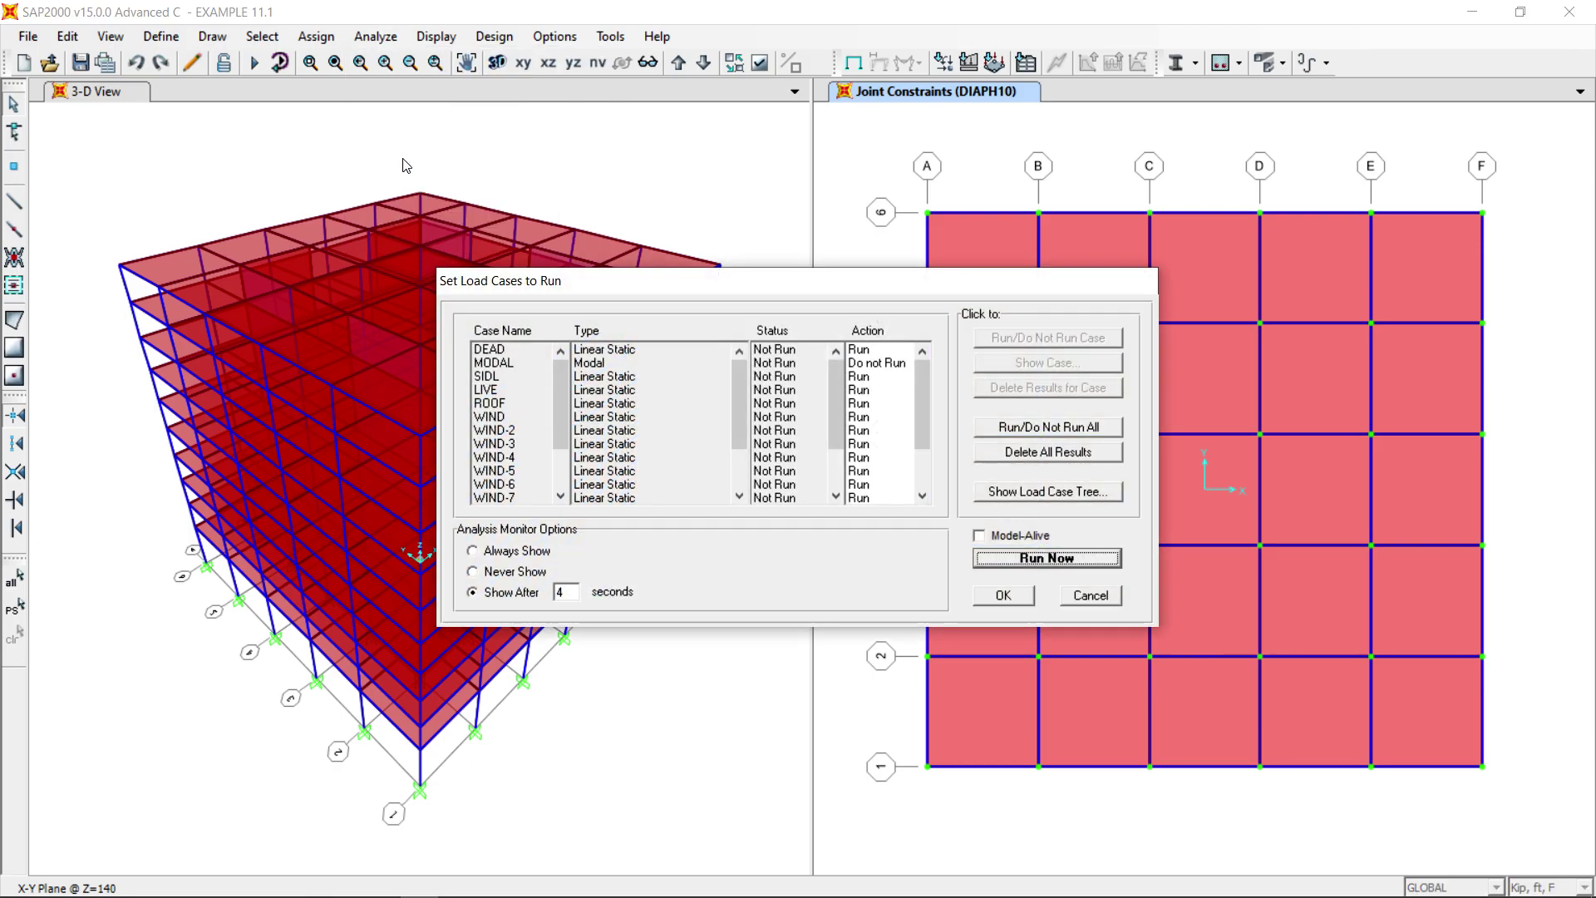
pyautogui.click(511, 364)
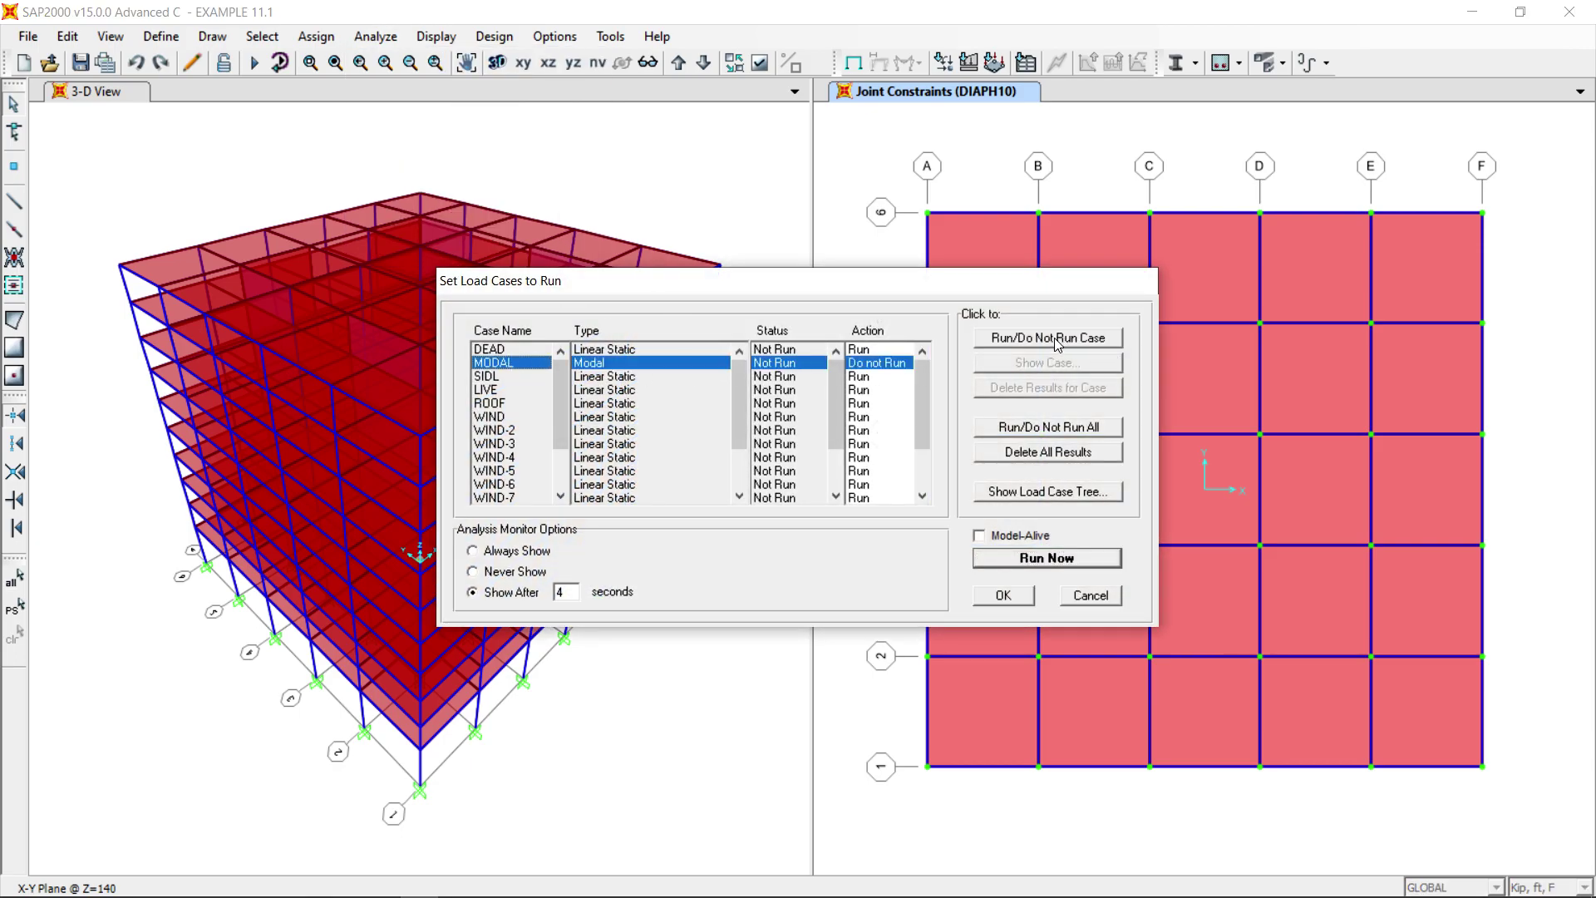
pyautogui.click(1067, 558)
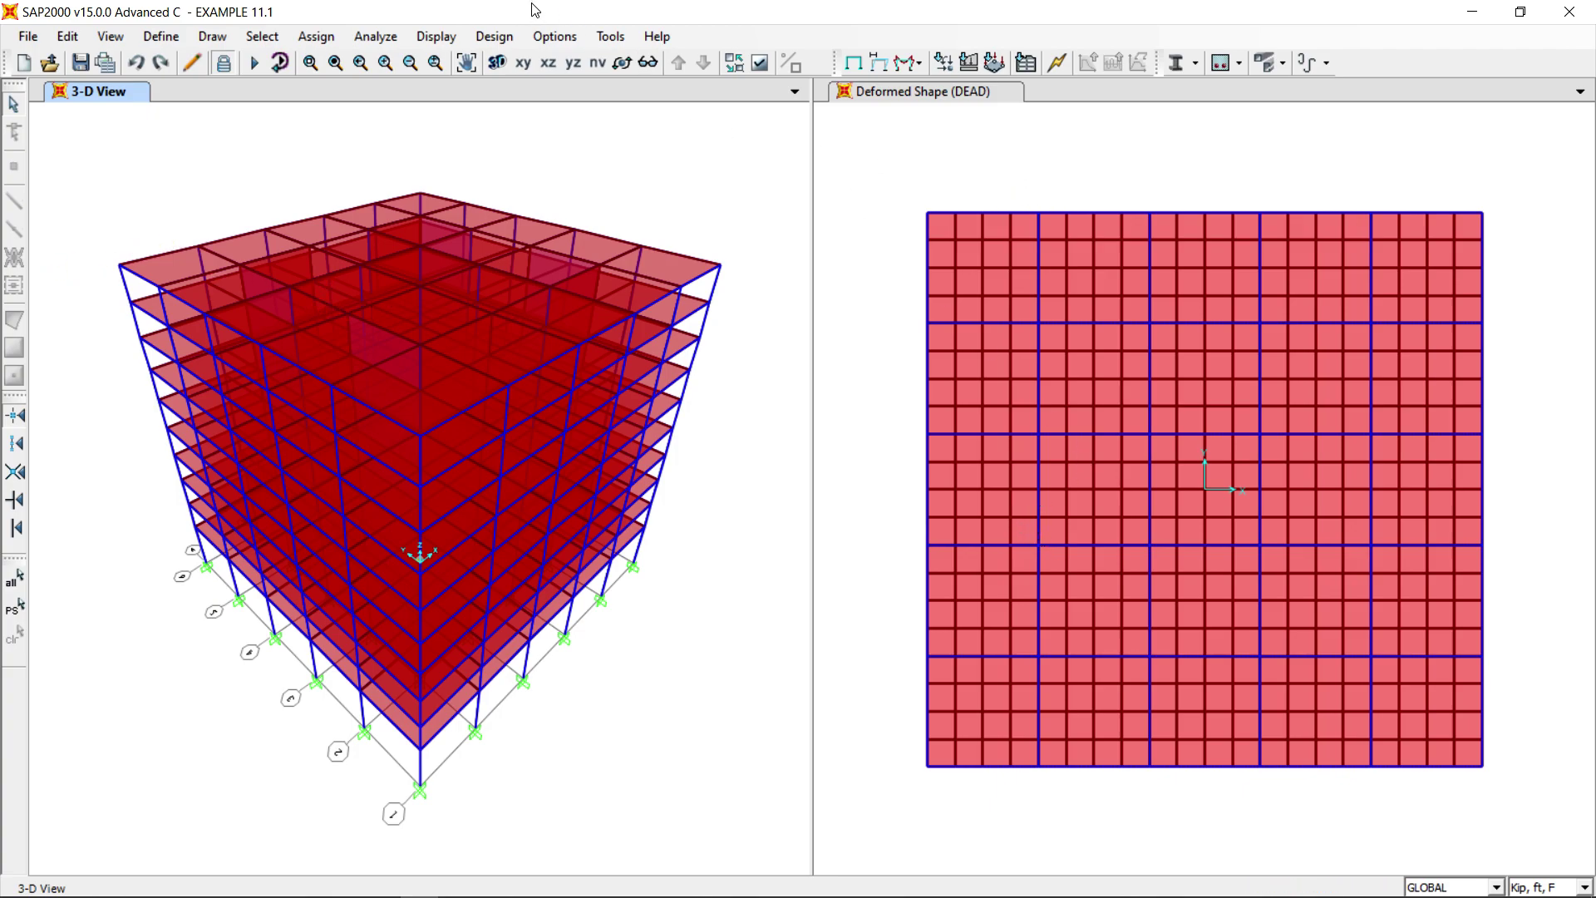
# Step: Accept the ACI 318-08/IBC2009 concrete frame design preferences and the automatically generated code-based design load combinations
pyautogui.click(481, 38)
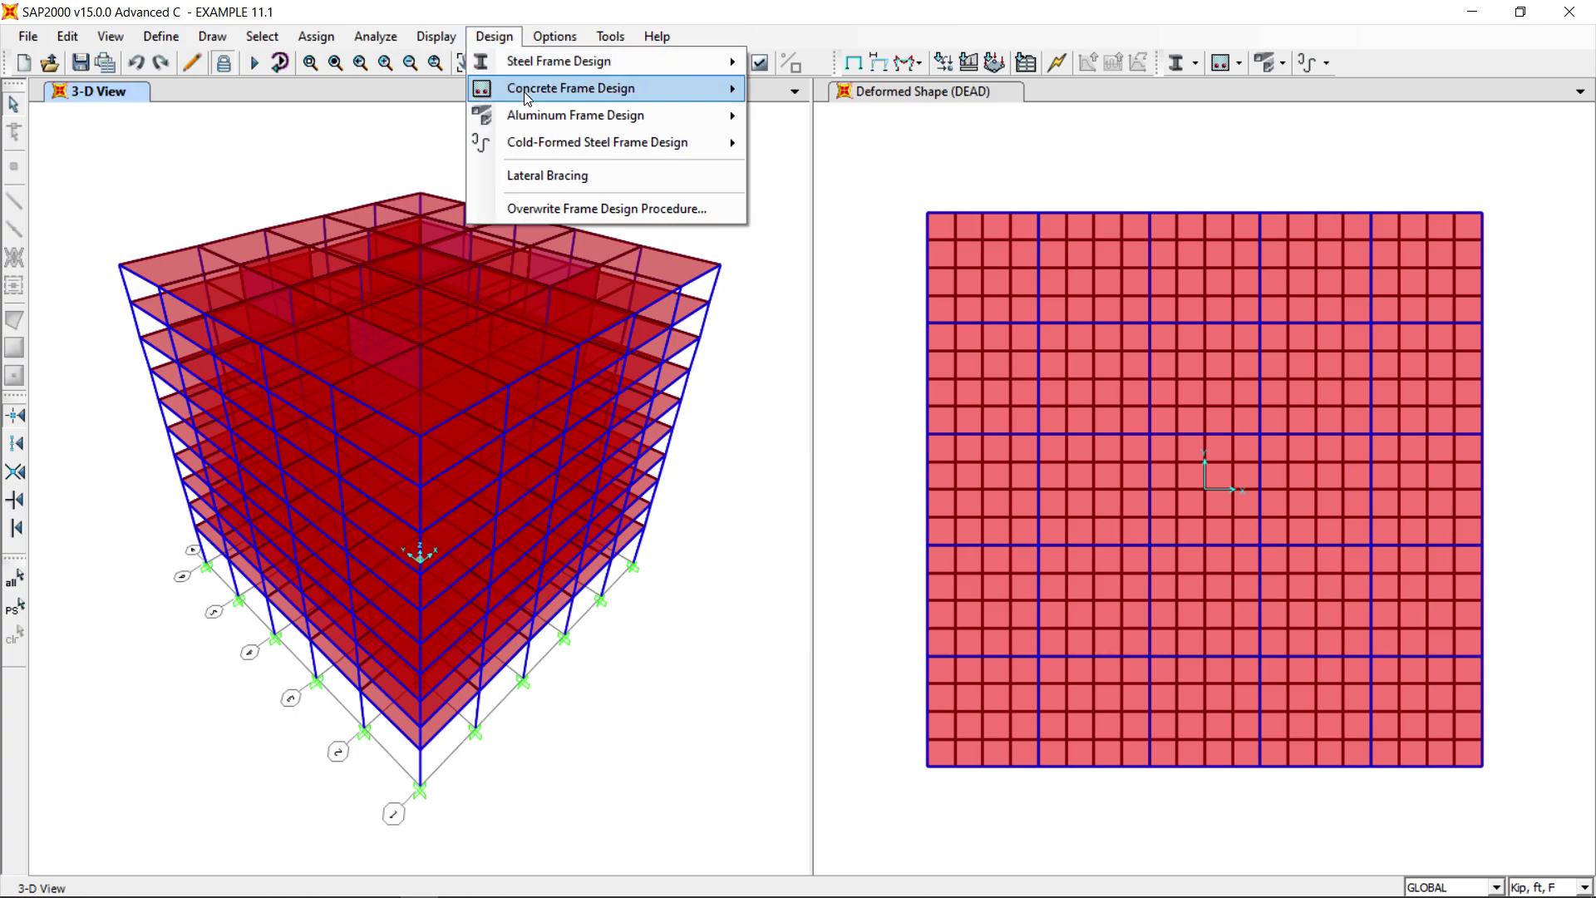
pyautogui.moveTo(524, 89)
pyautogui.click(969, 91)
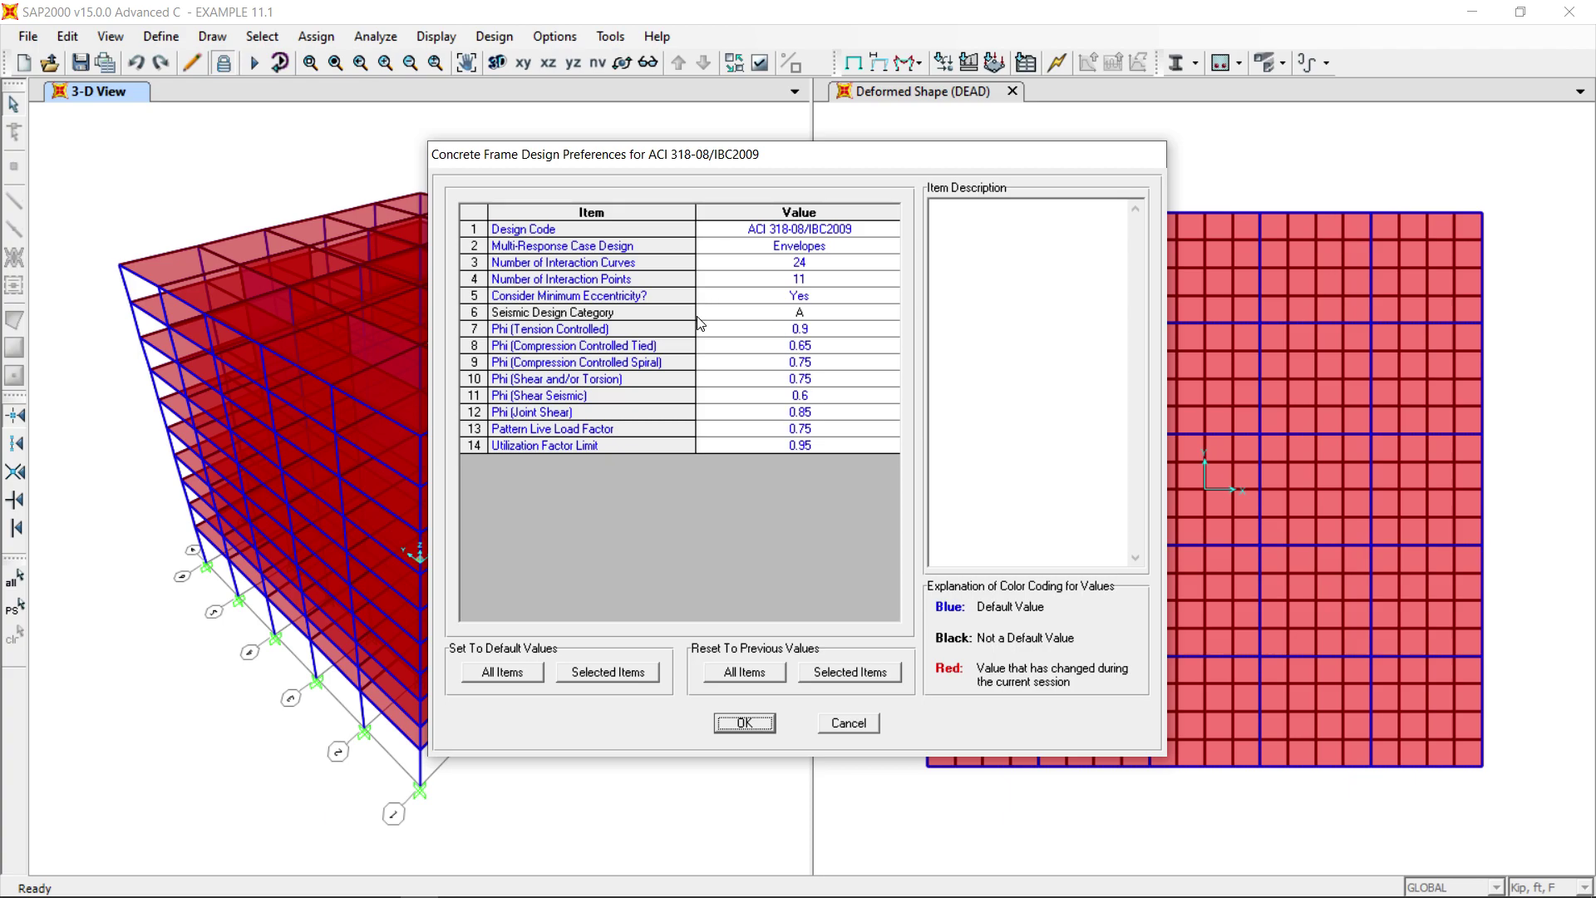
pyautogui.click(745, 724)
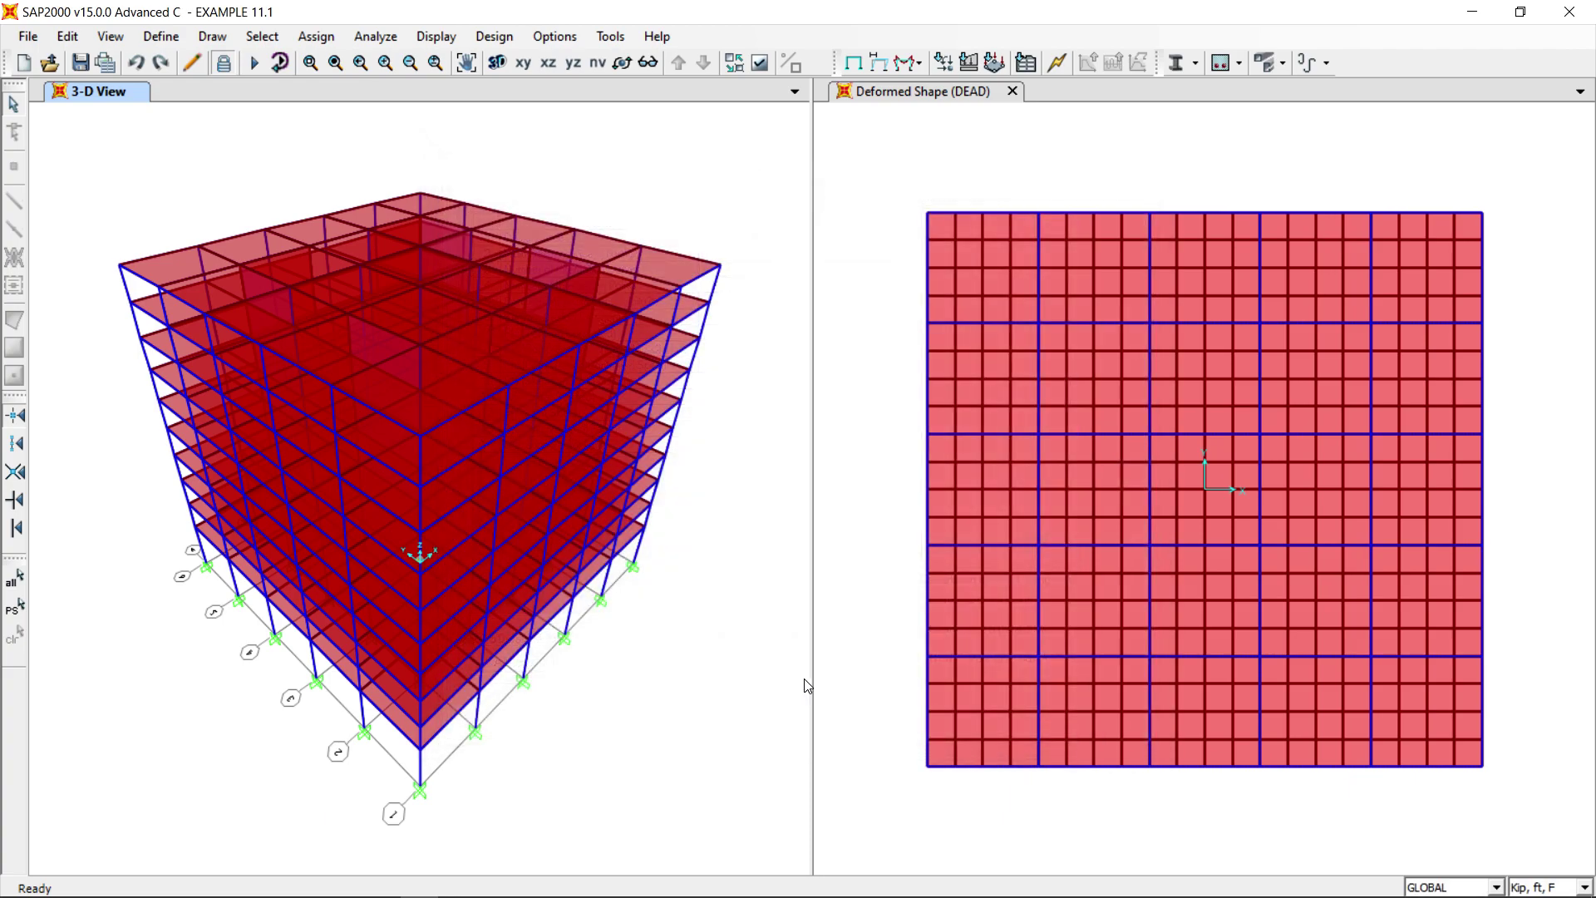
pyautogui.click(494, 36)
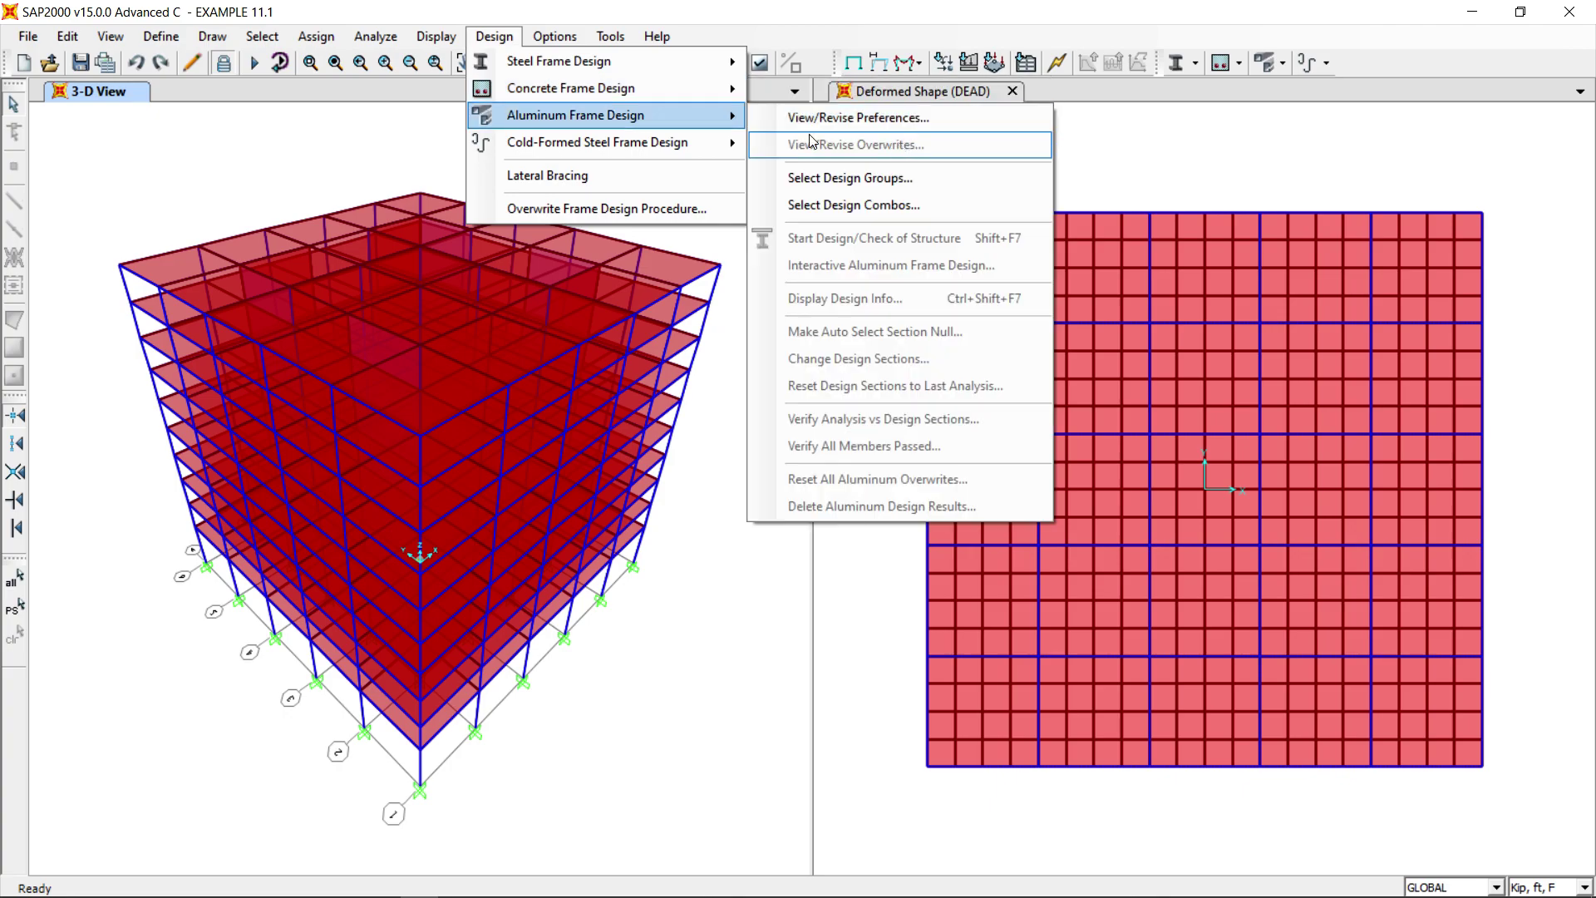
pyautogui.moveTo(659, 92)
pyautogui.click(891, 153)
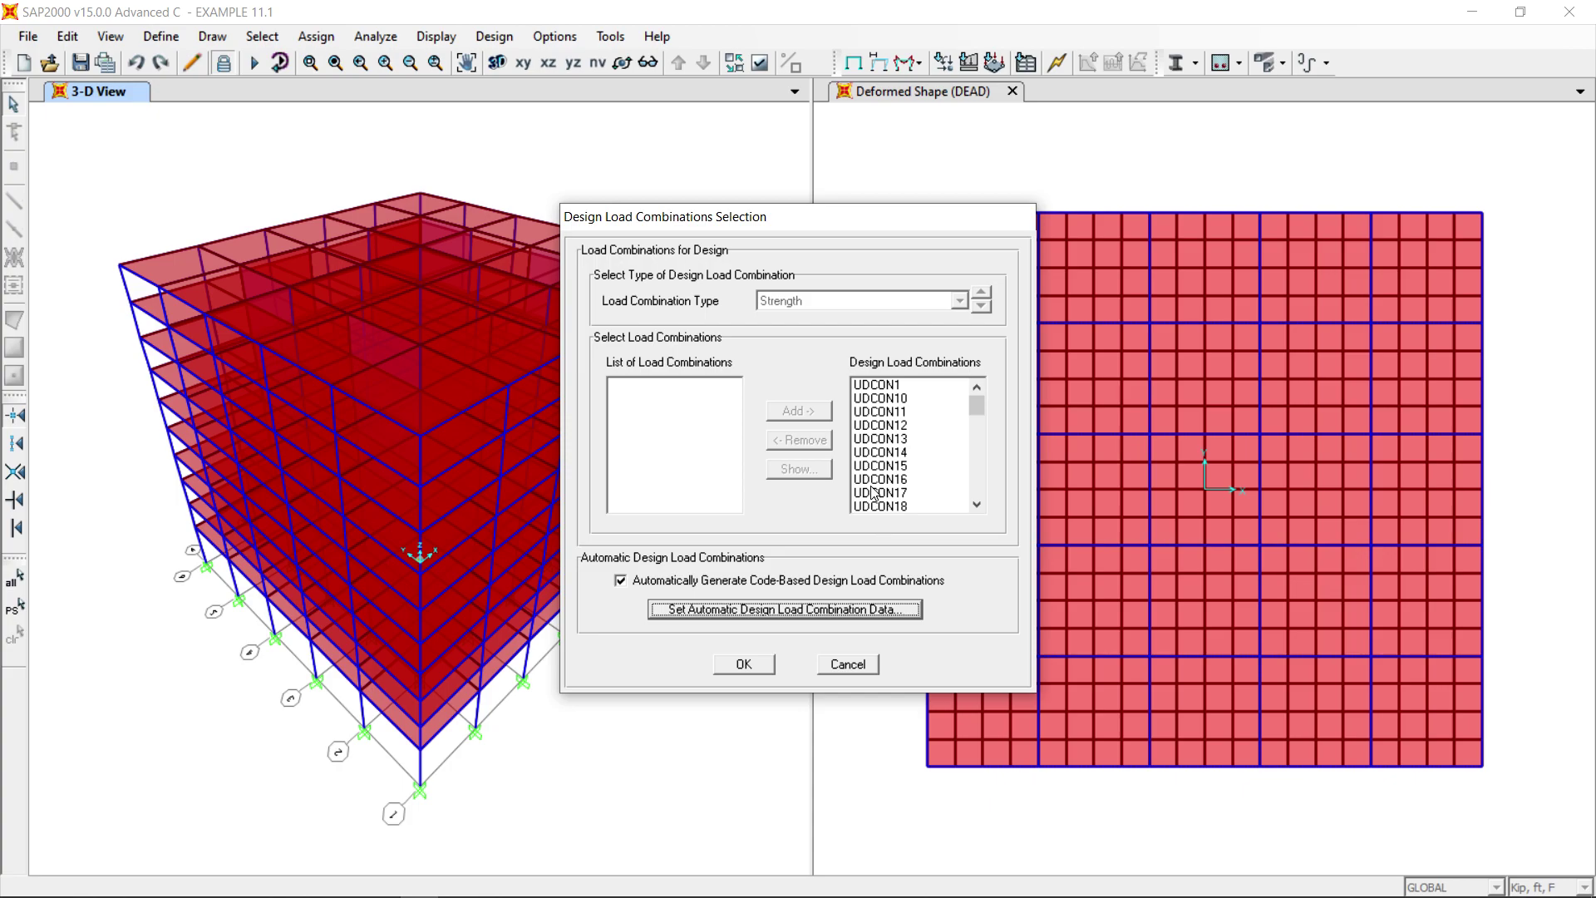
pyautogui.click(751, 665)
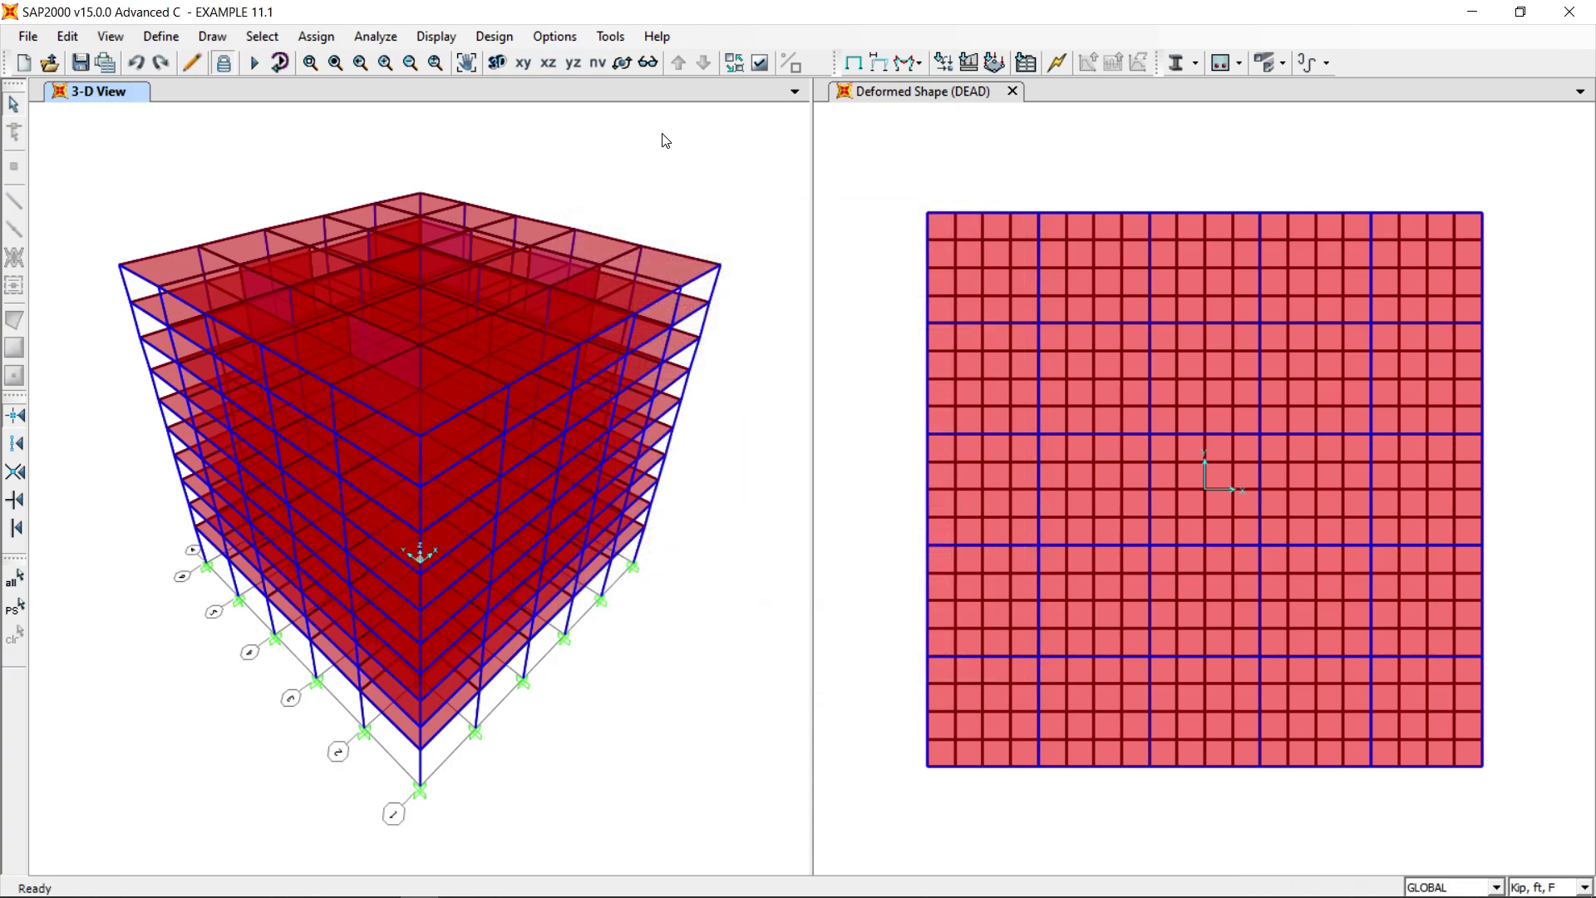
# Step: Start the concrete frame design/check of the structure with the results shown in the 3-D view
pyautogui.click(487, 41)
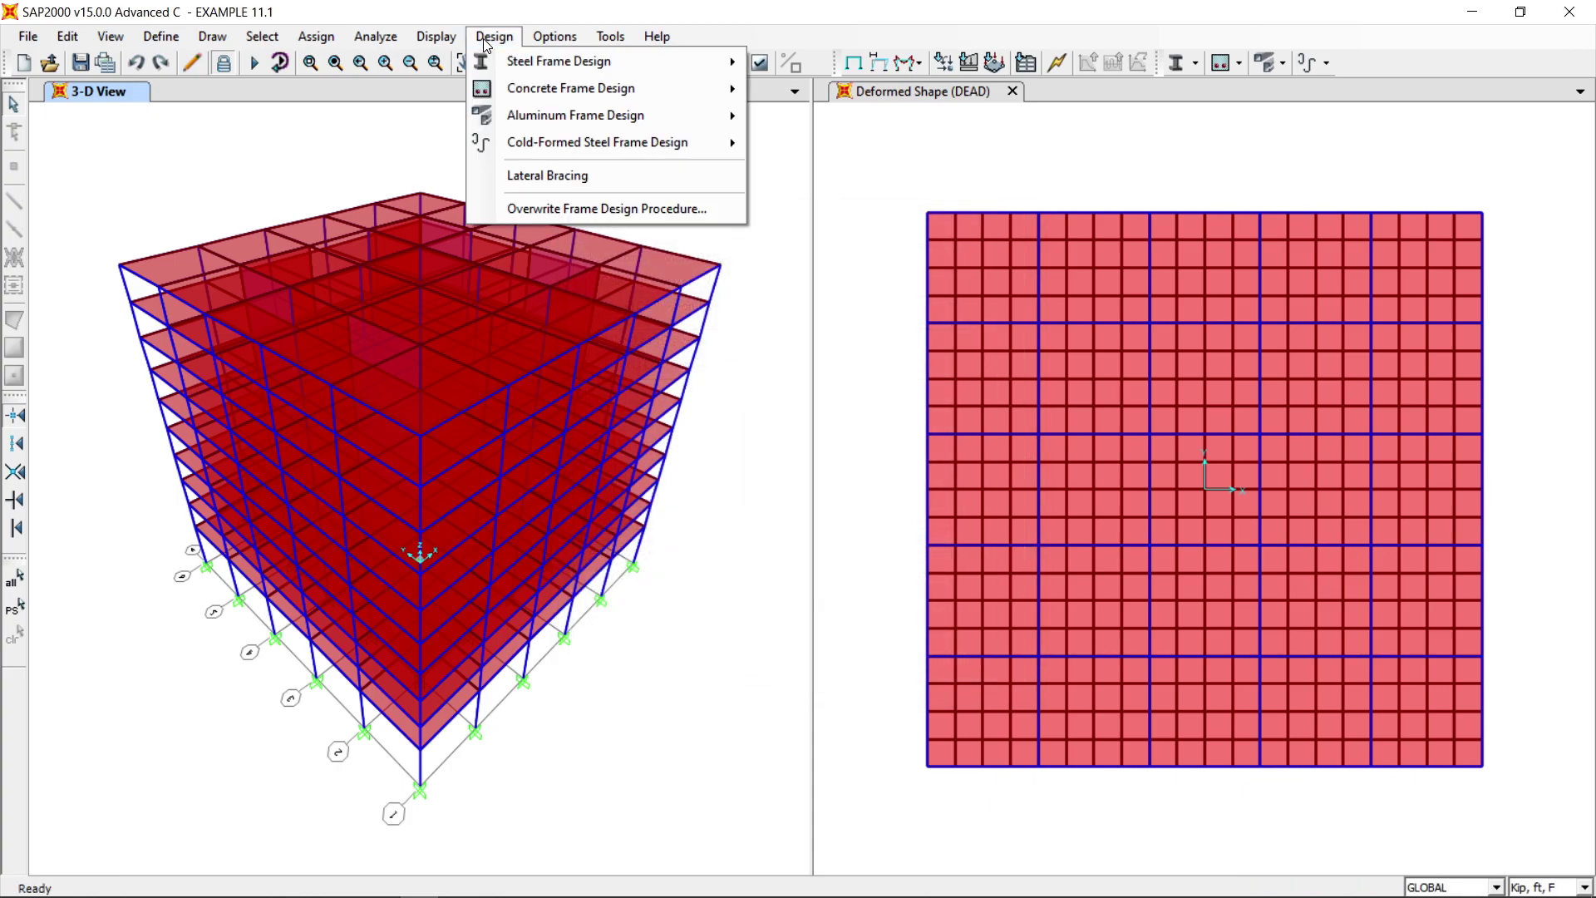
pyautogui.moveTo(503, 85)
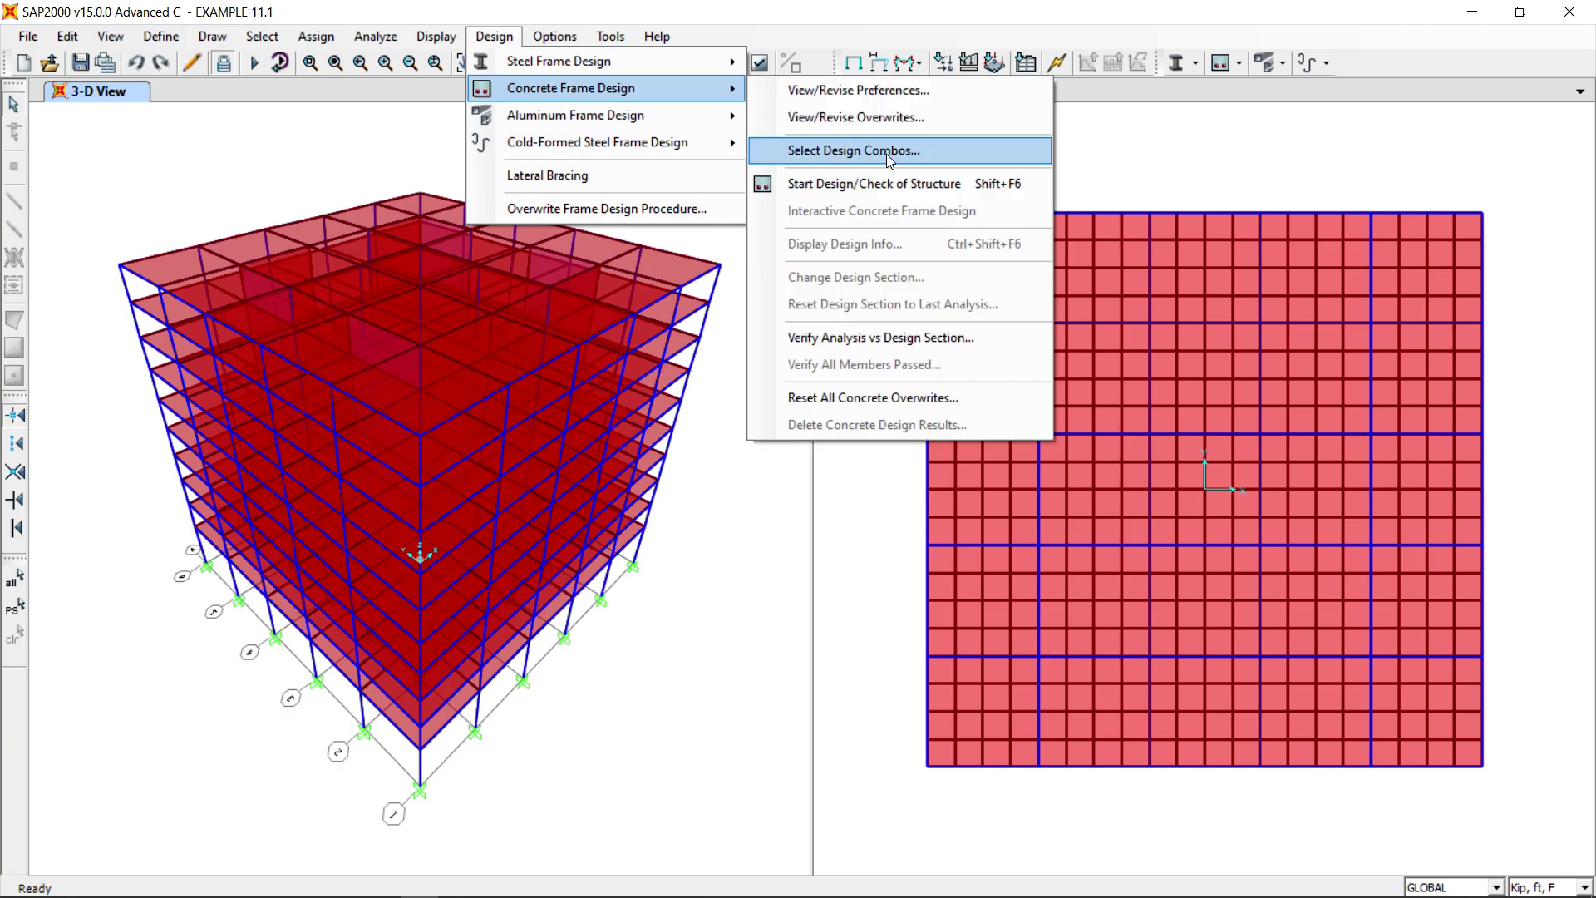
pyautogui.click(893, 185)
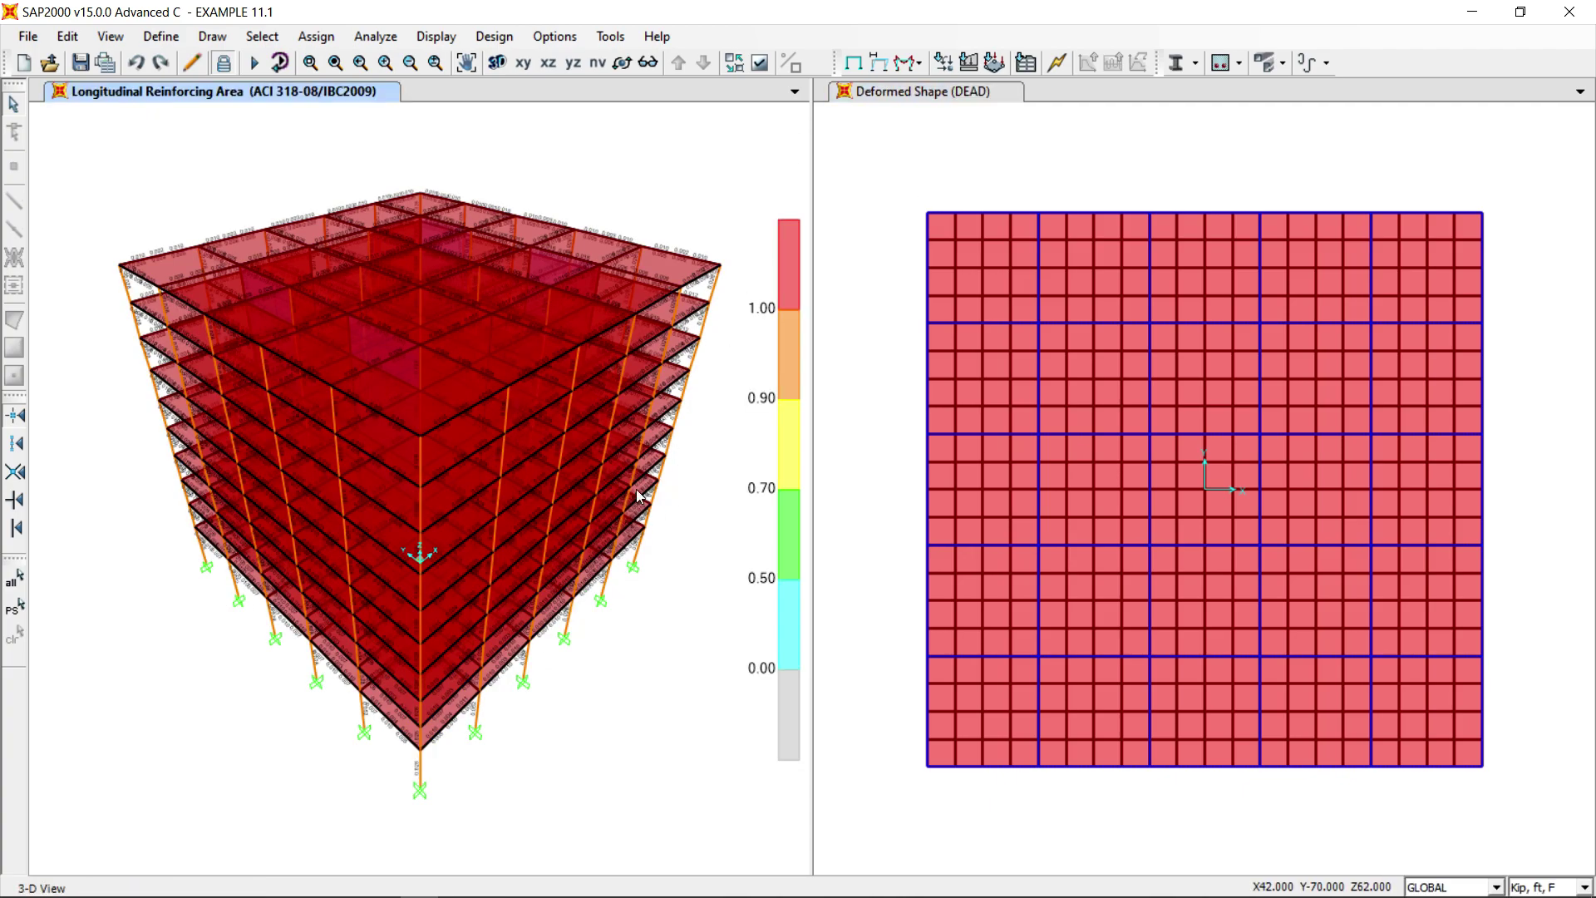
# Step: Open the concrete design information of the perimeter beam at Y=-70, Z=36 and review its design summary
pyautogui.click(534, 633)
pyautogui.rightClick(534, 632)
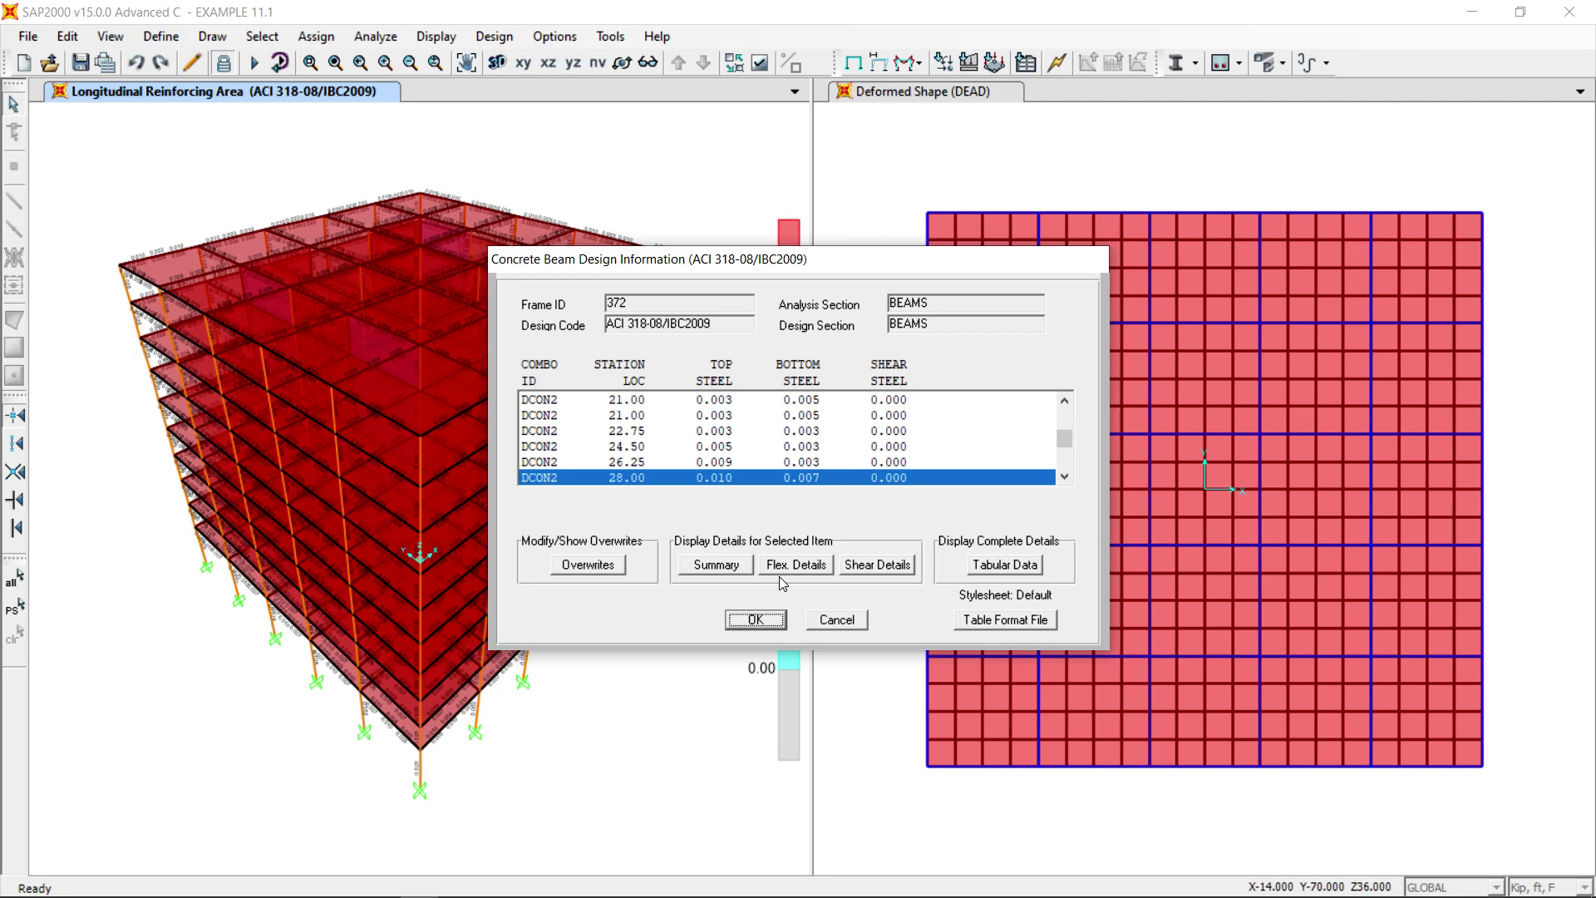
pyautogui.click(718, 571)
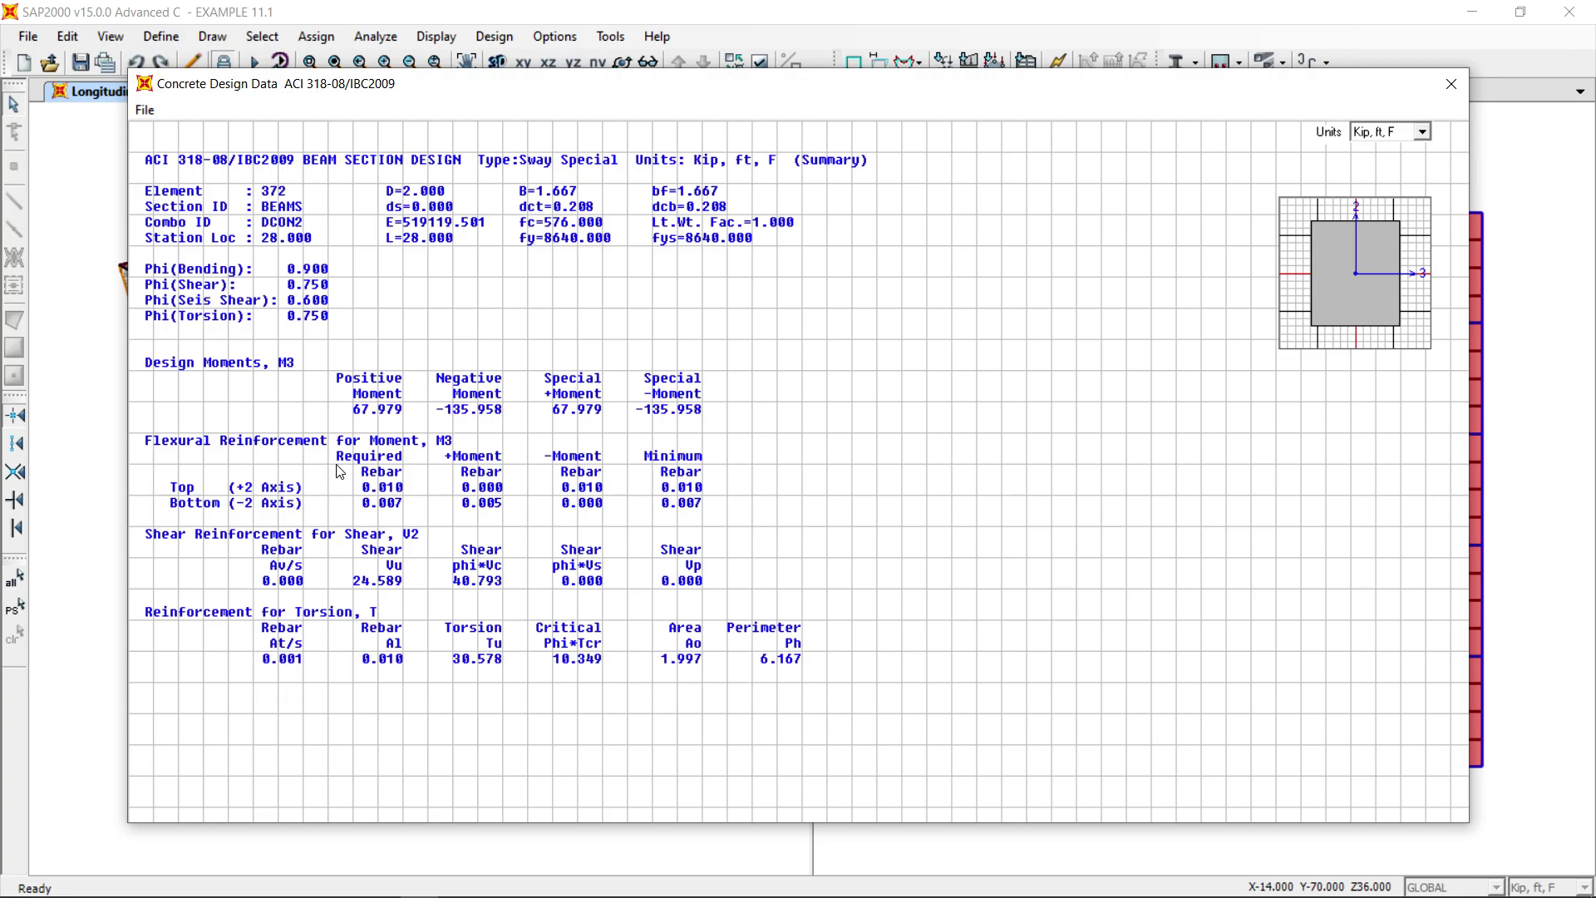
pyautogui.click(1452, 84)
# Step: Examine the beam's flexural design details with the units set to Kip, in, F, and close its design information
pyautogui.click(800, 568)
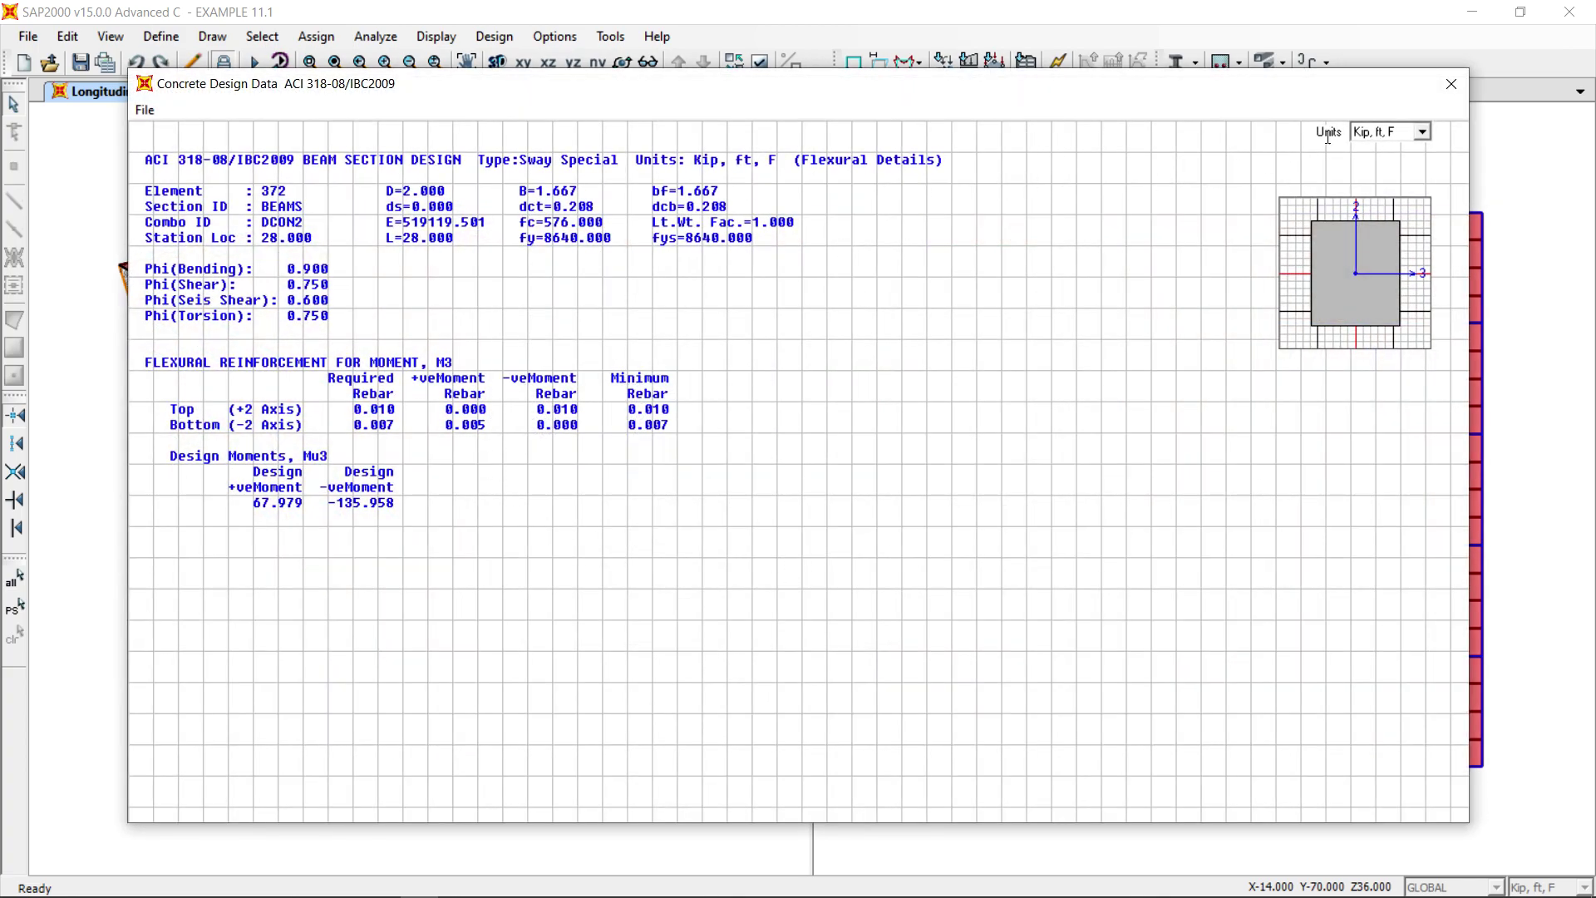
pyautogui.click(1422, 132)
pyautogui.click(1423, 153)
pyautogui.click(1424, 153)
pyautogui.click(1381, 177)
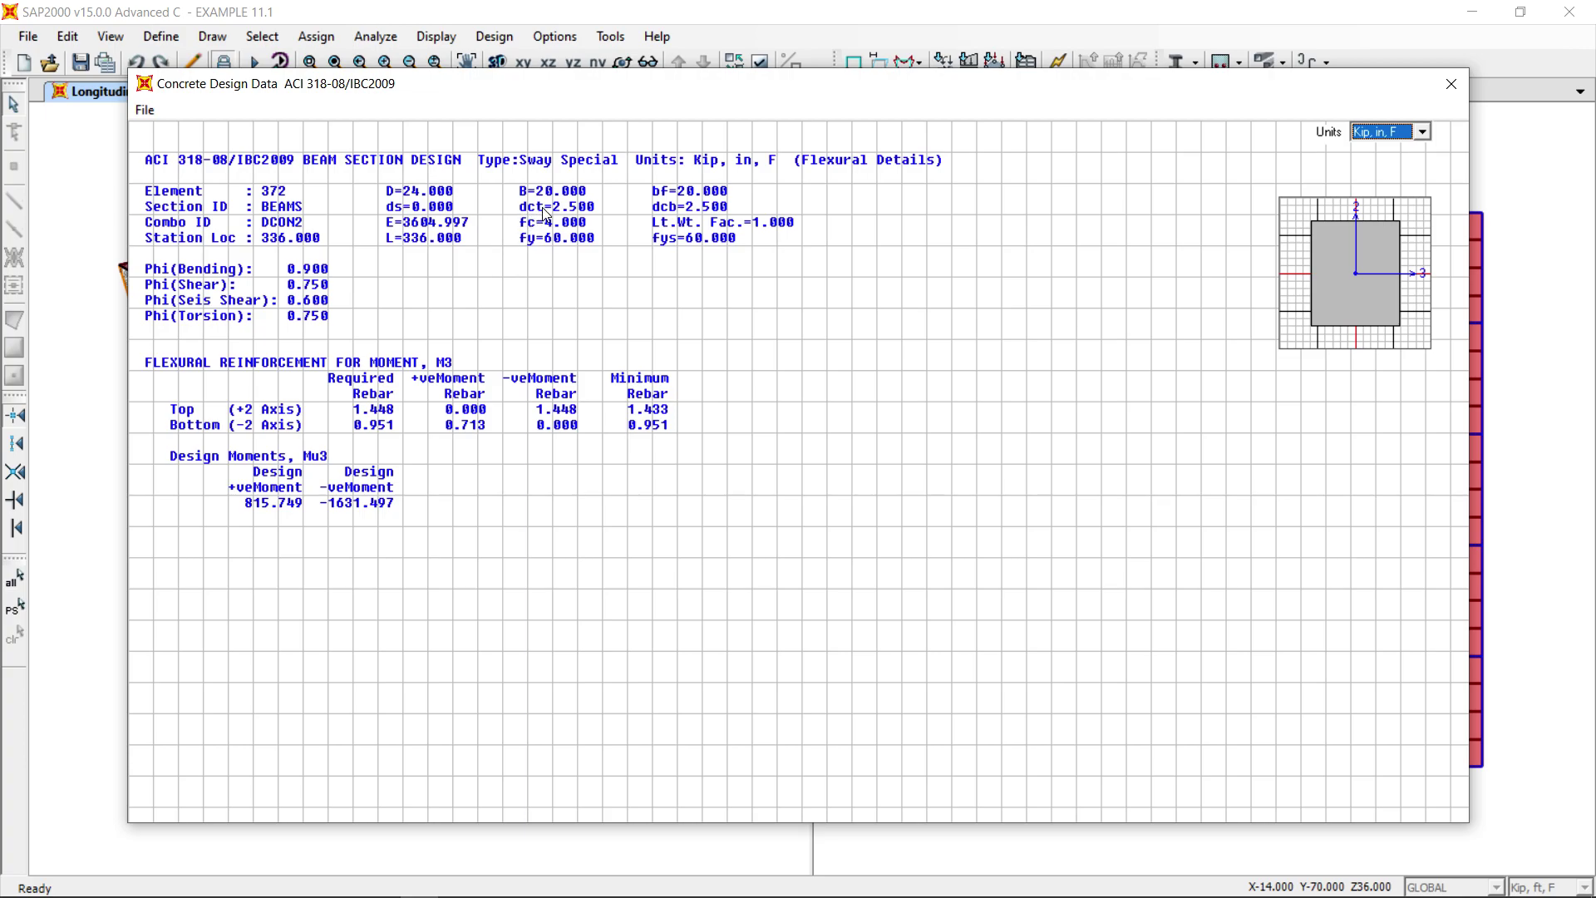
pyautogui.click(1453, 85)
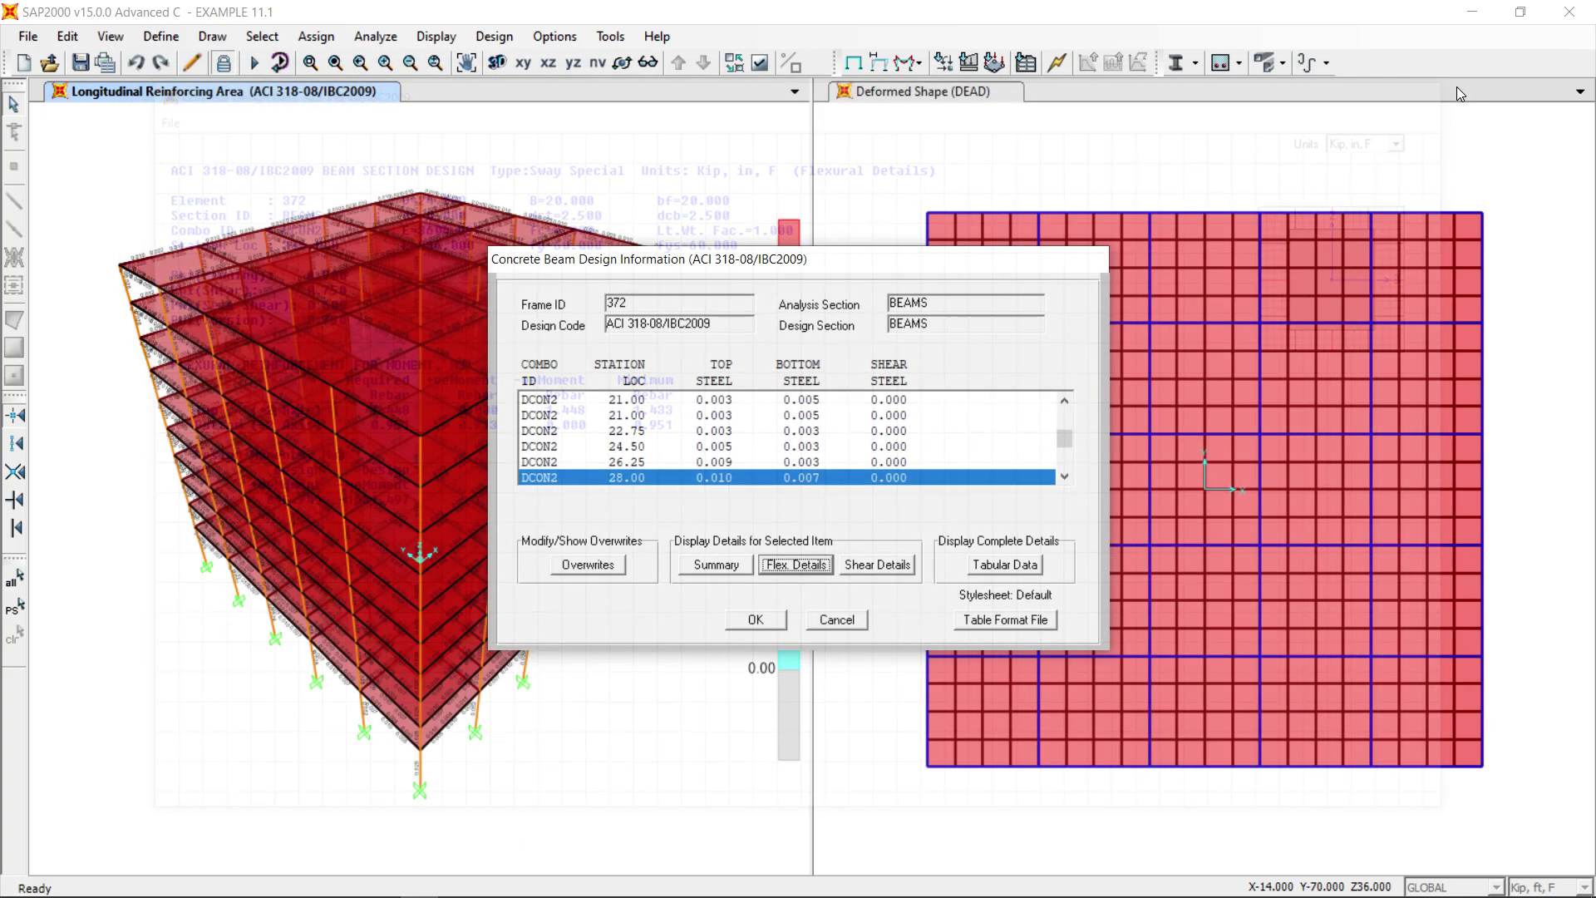
pyautogui.click(856, 624)
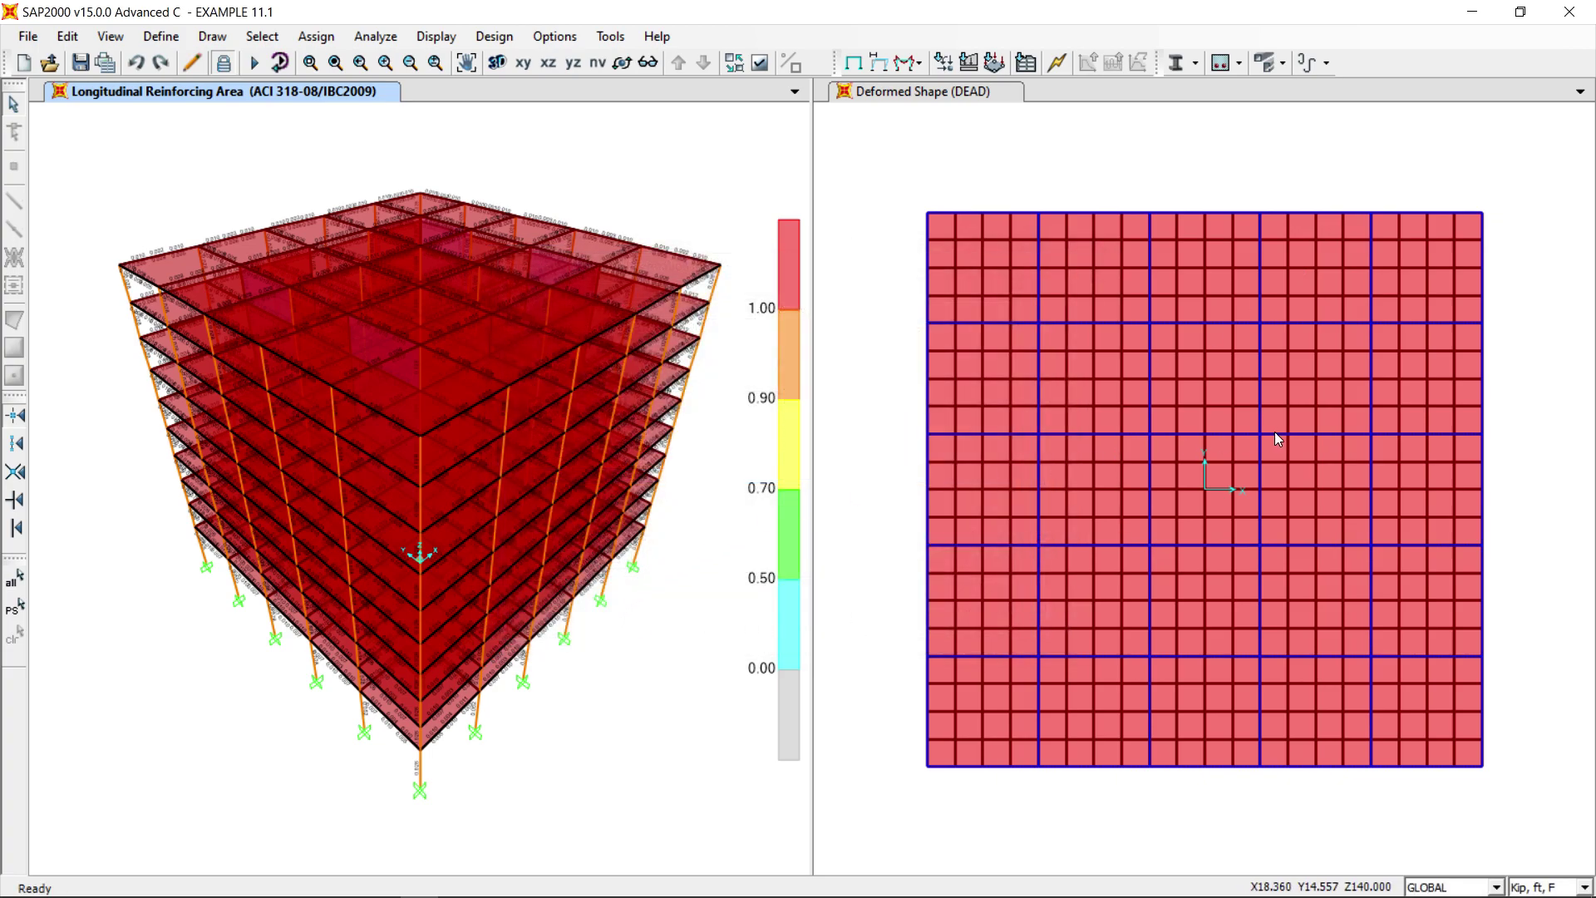
# Step: Set the deformed shape window to an XZ view and reconfirm the automatic concrete design combinations, deleting the existing concrete frame design results
pyautogui.click(897, 132)
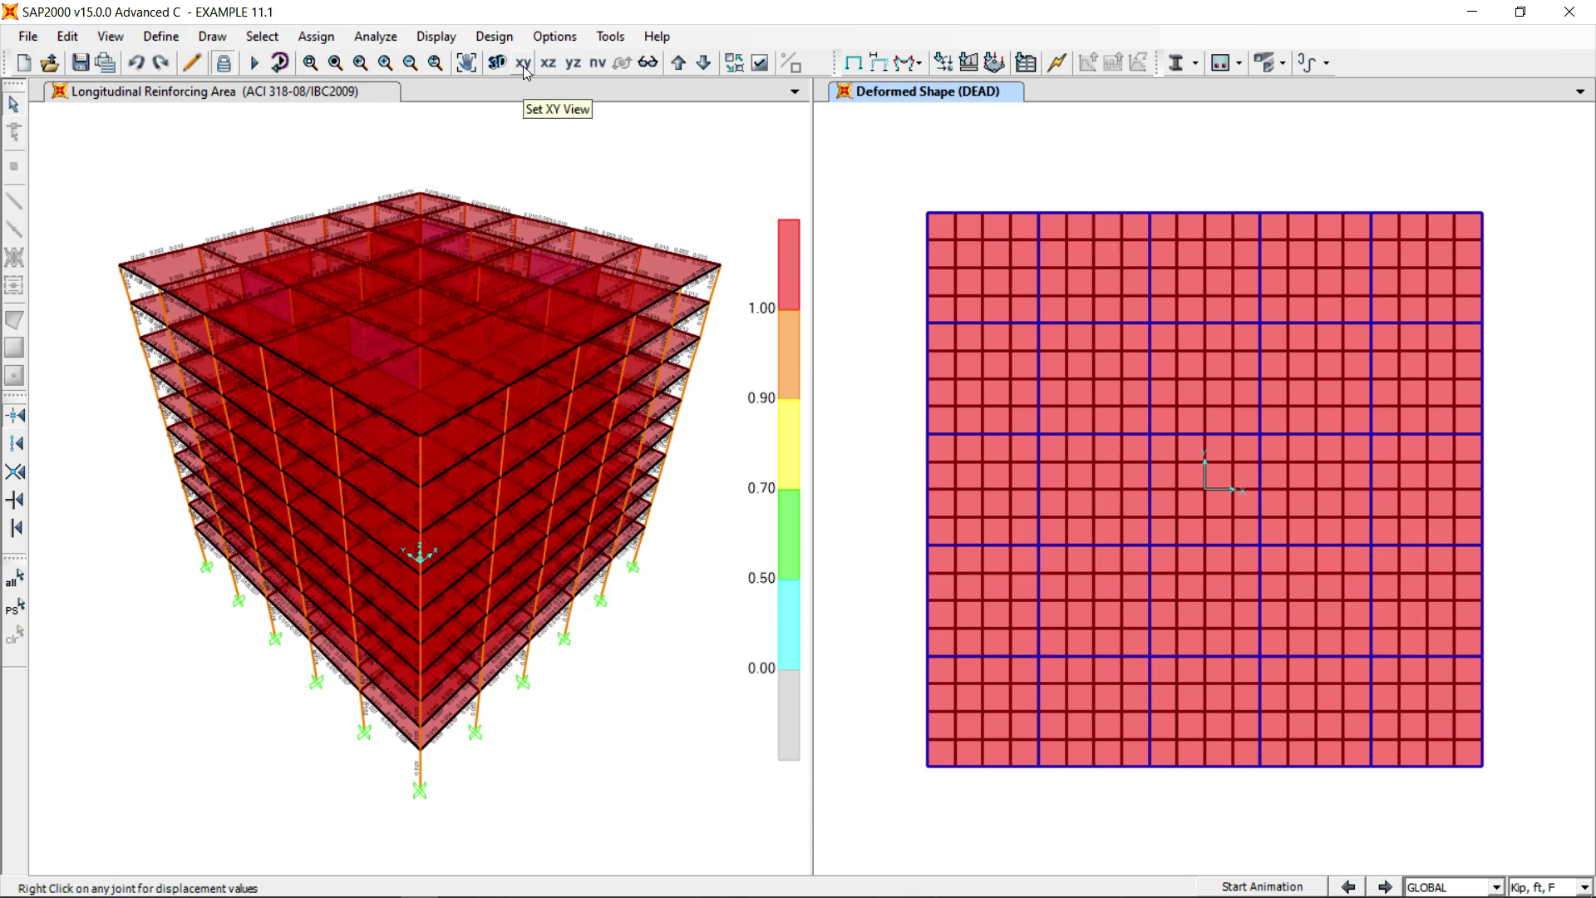
pyautogui.click(551, 72)
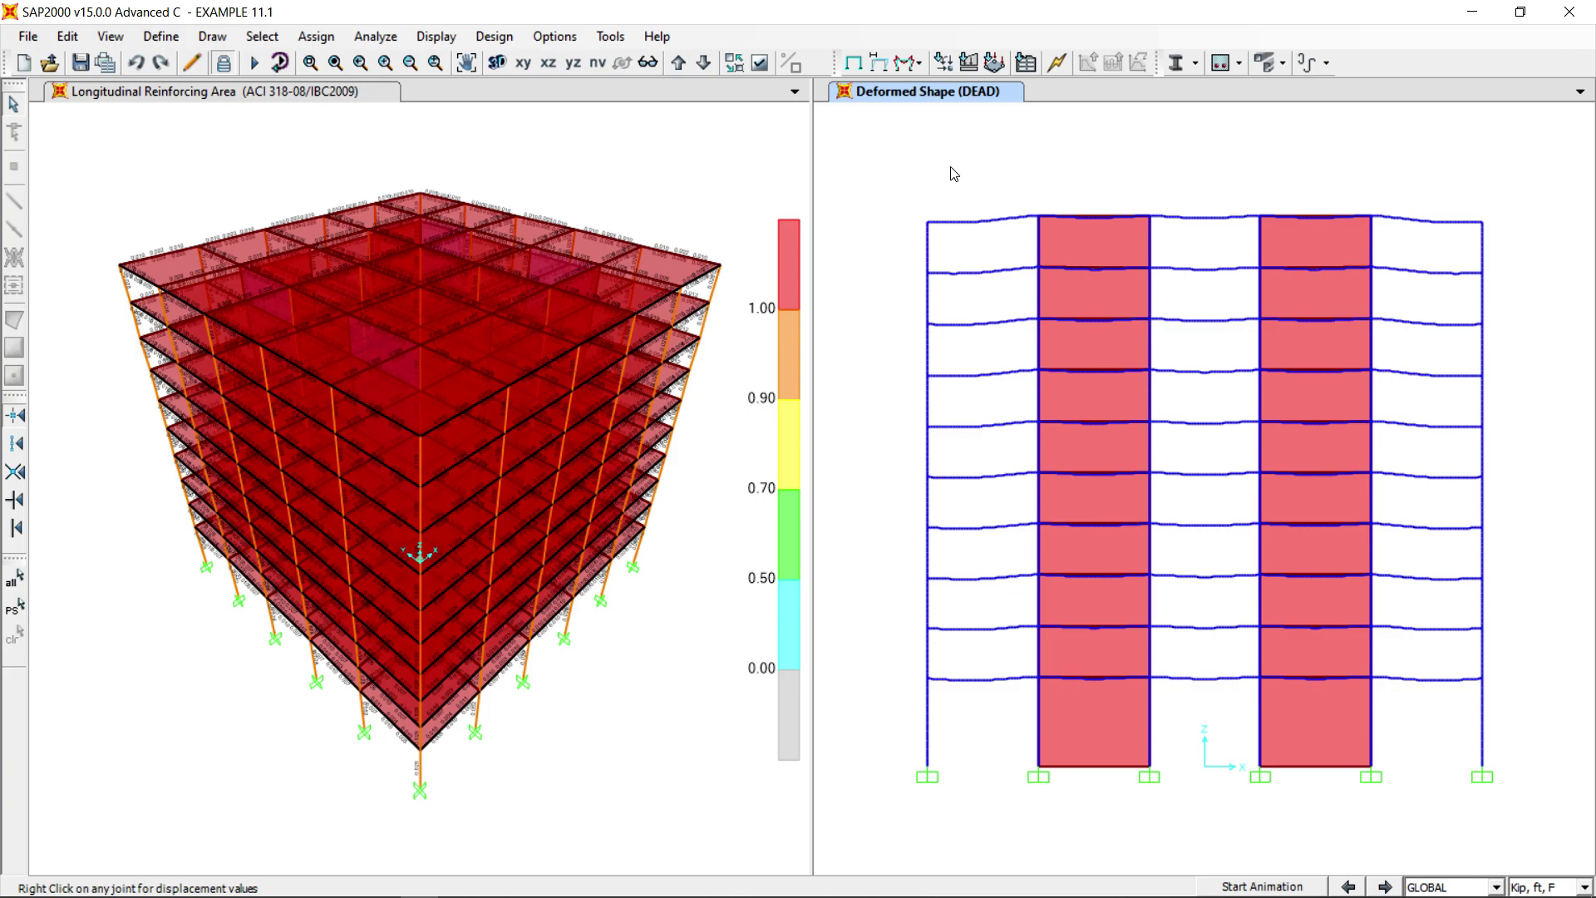
pyautogui.click(495, 40)
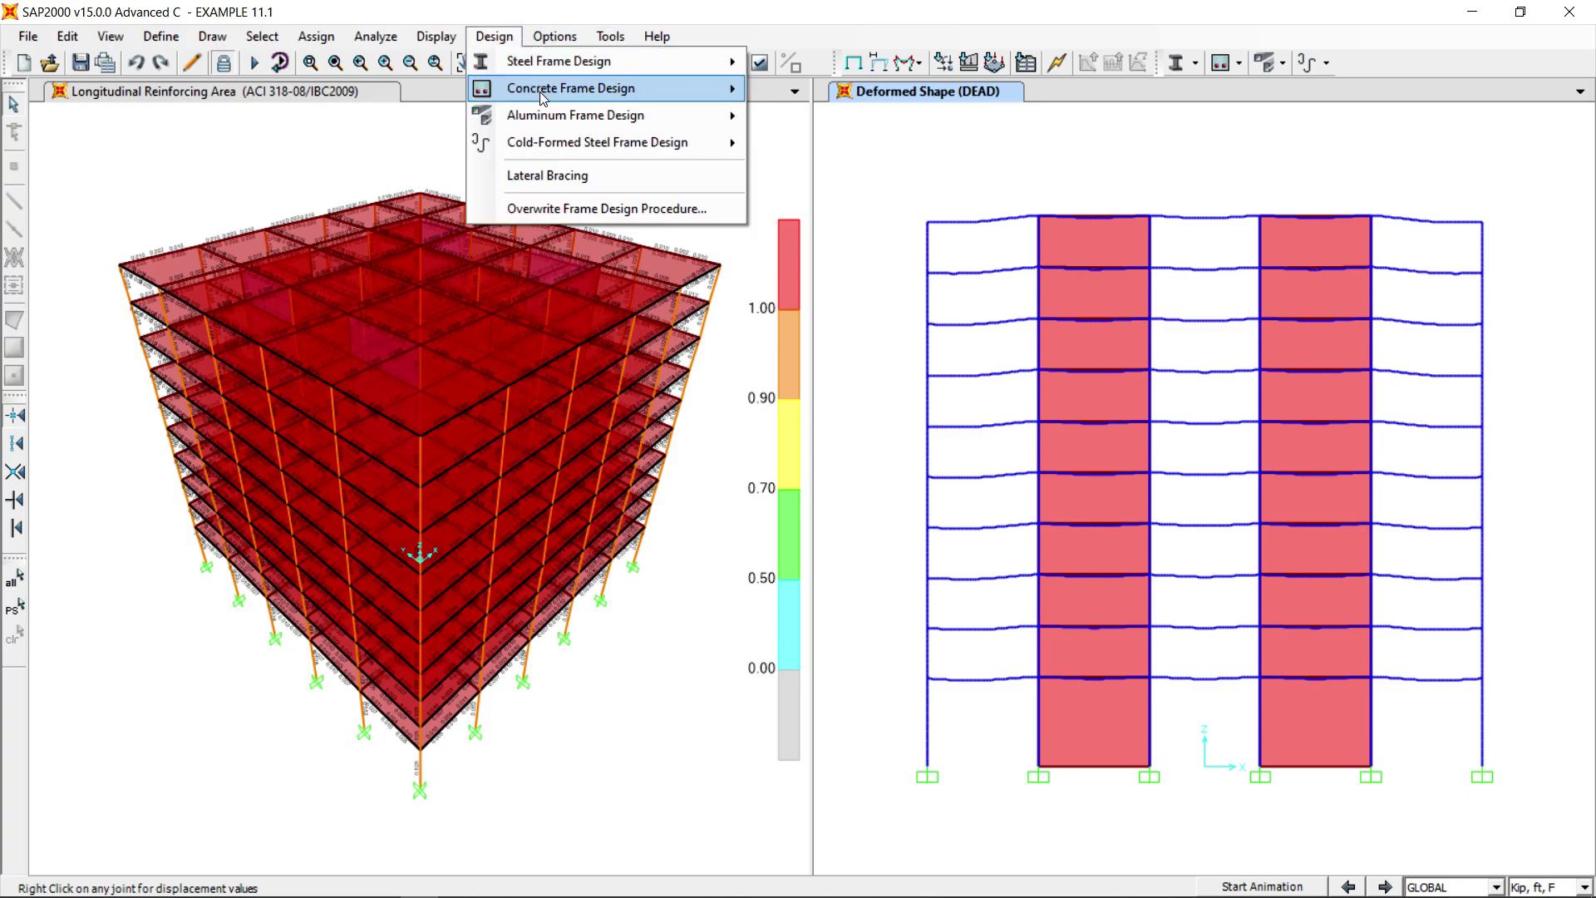
pyautogui.moveTo(540, 90)
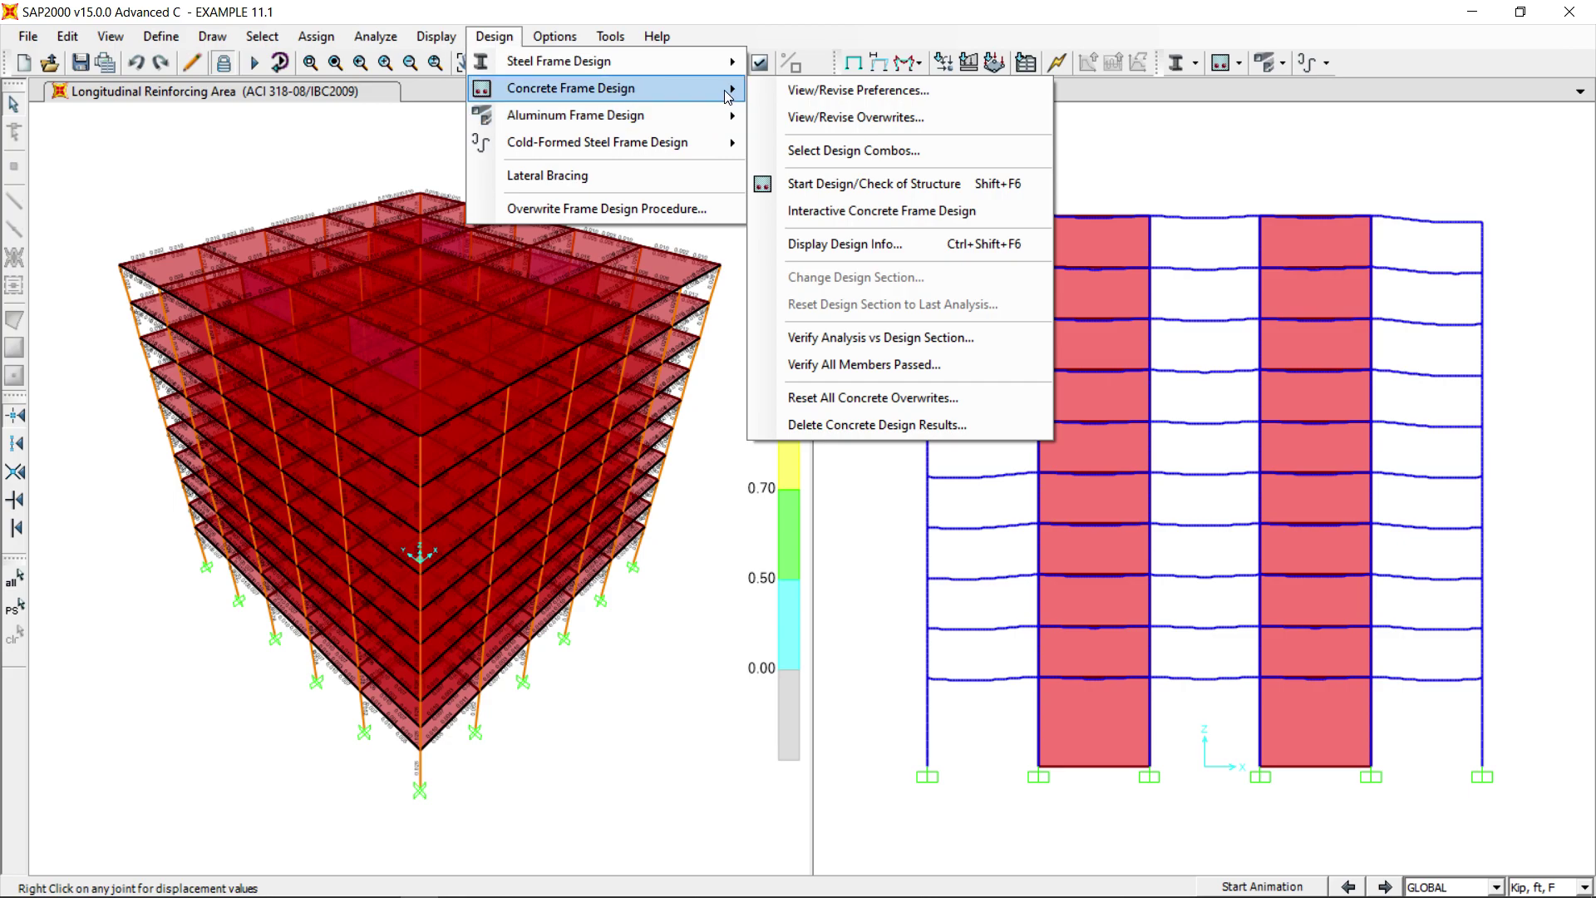
pyautogui.click(840, 152)
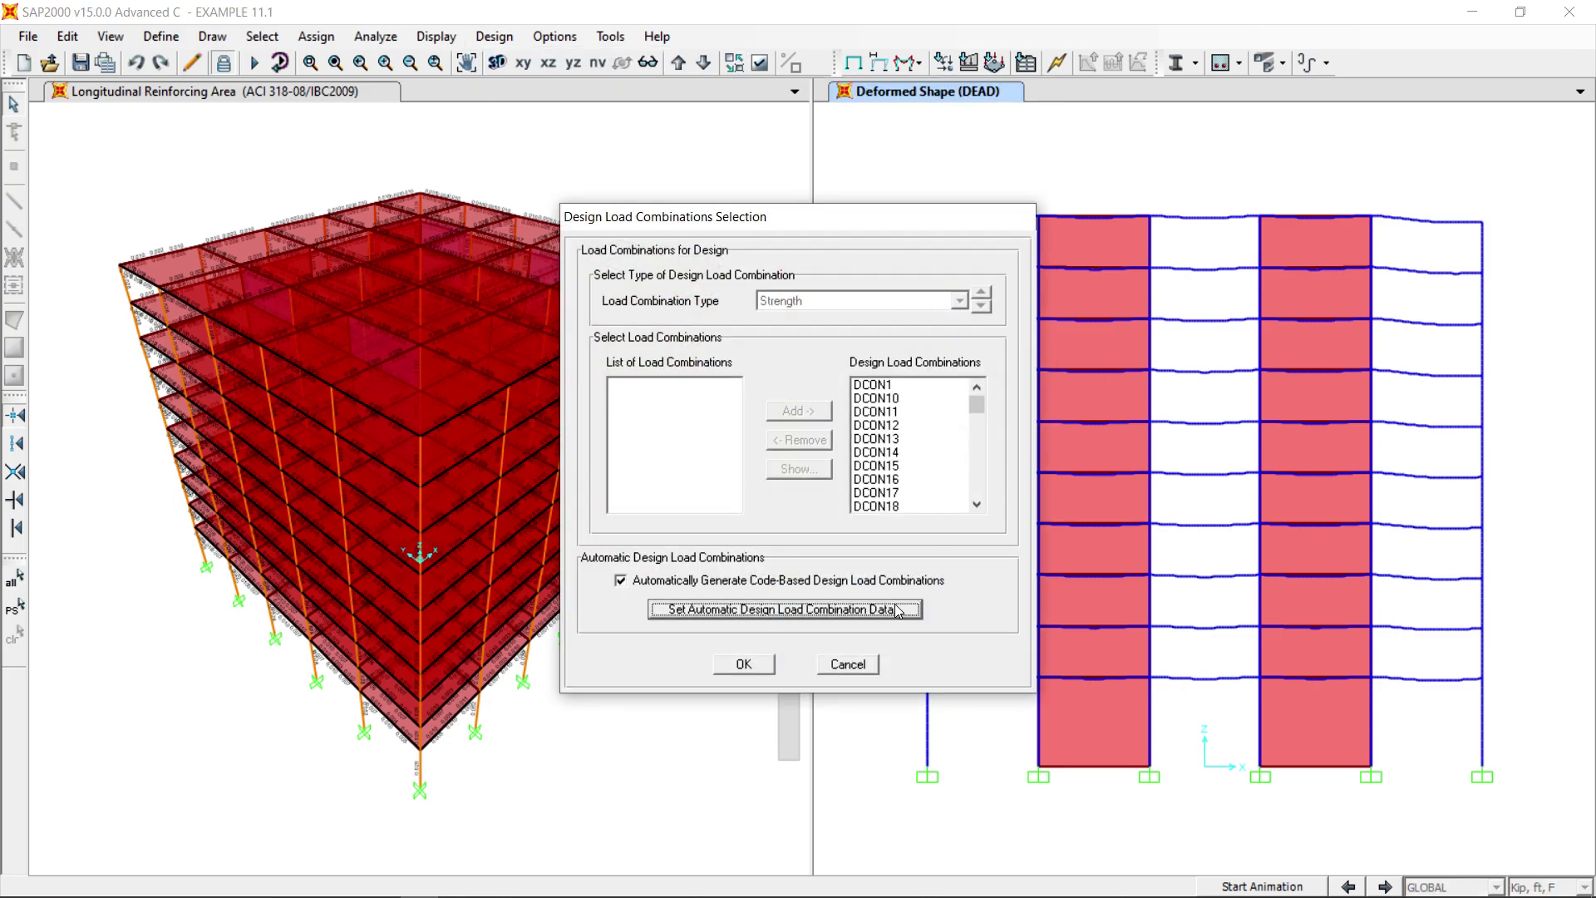
pyautogui.click(758, 663)
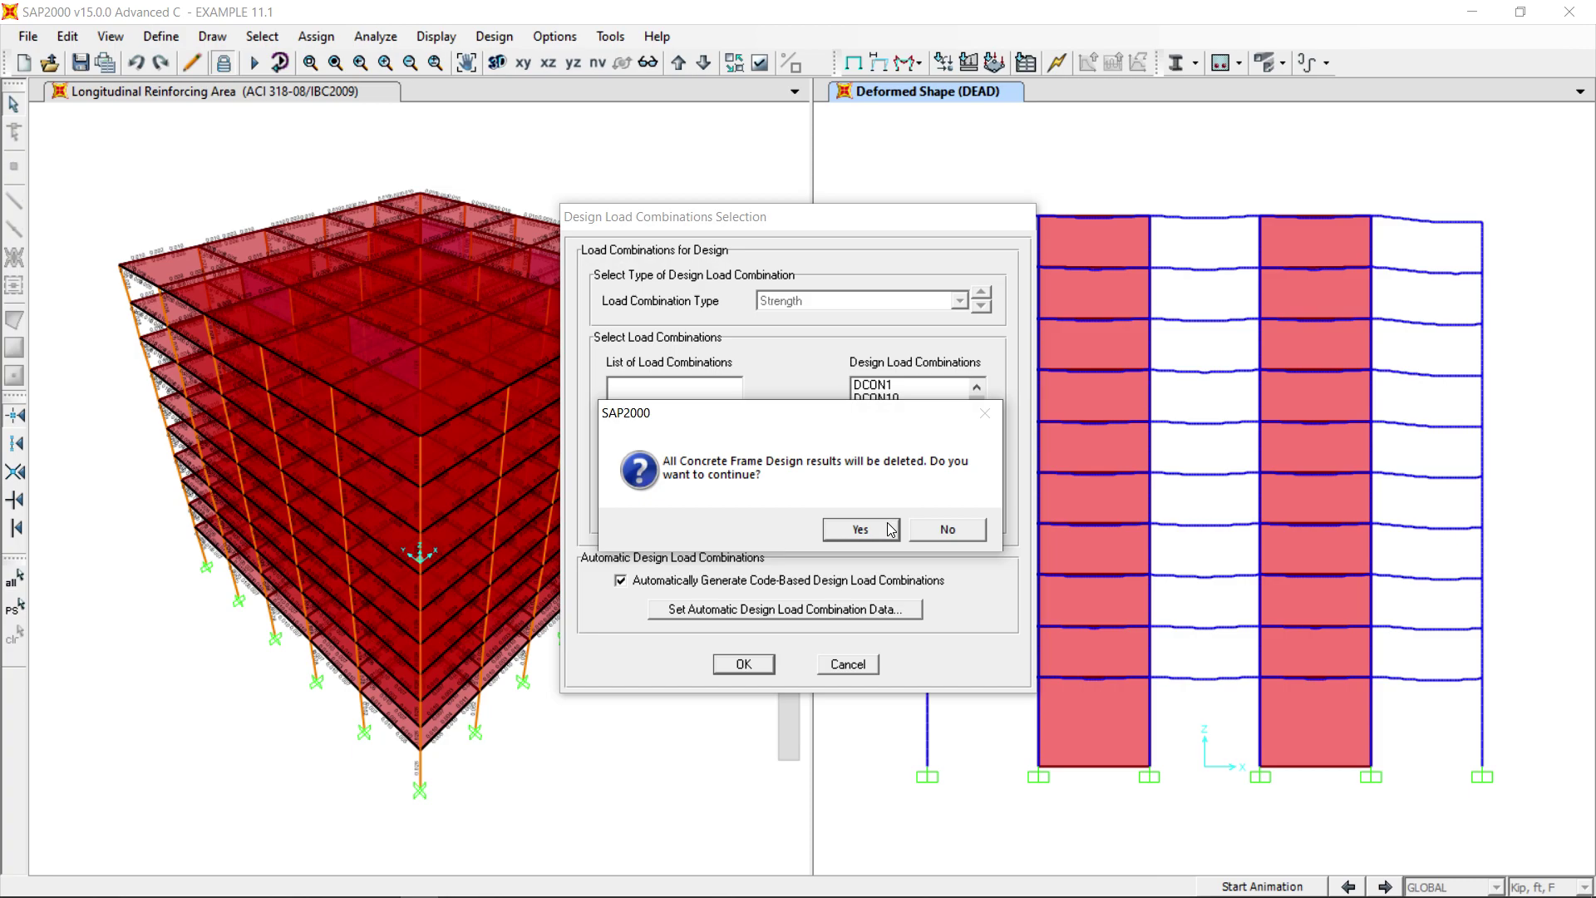
pyautogui.click(861, 529)
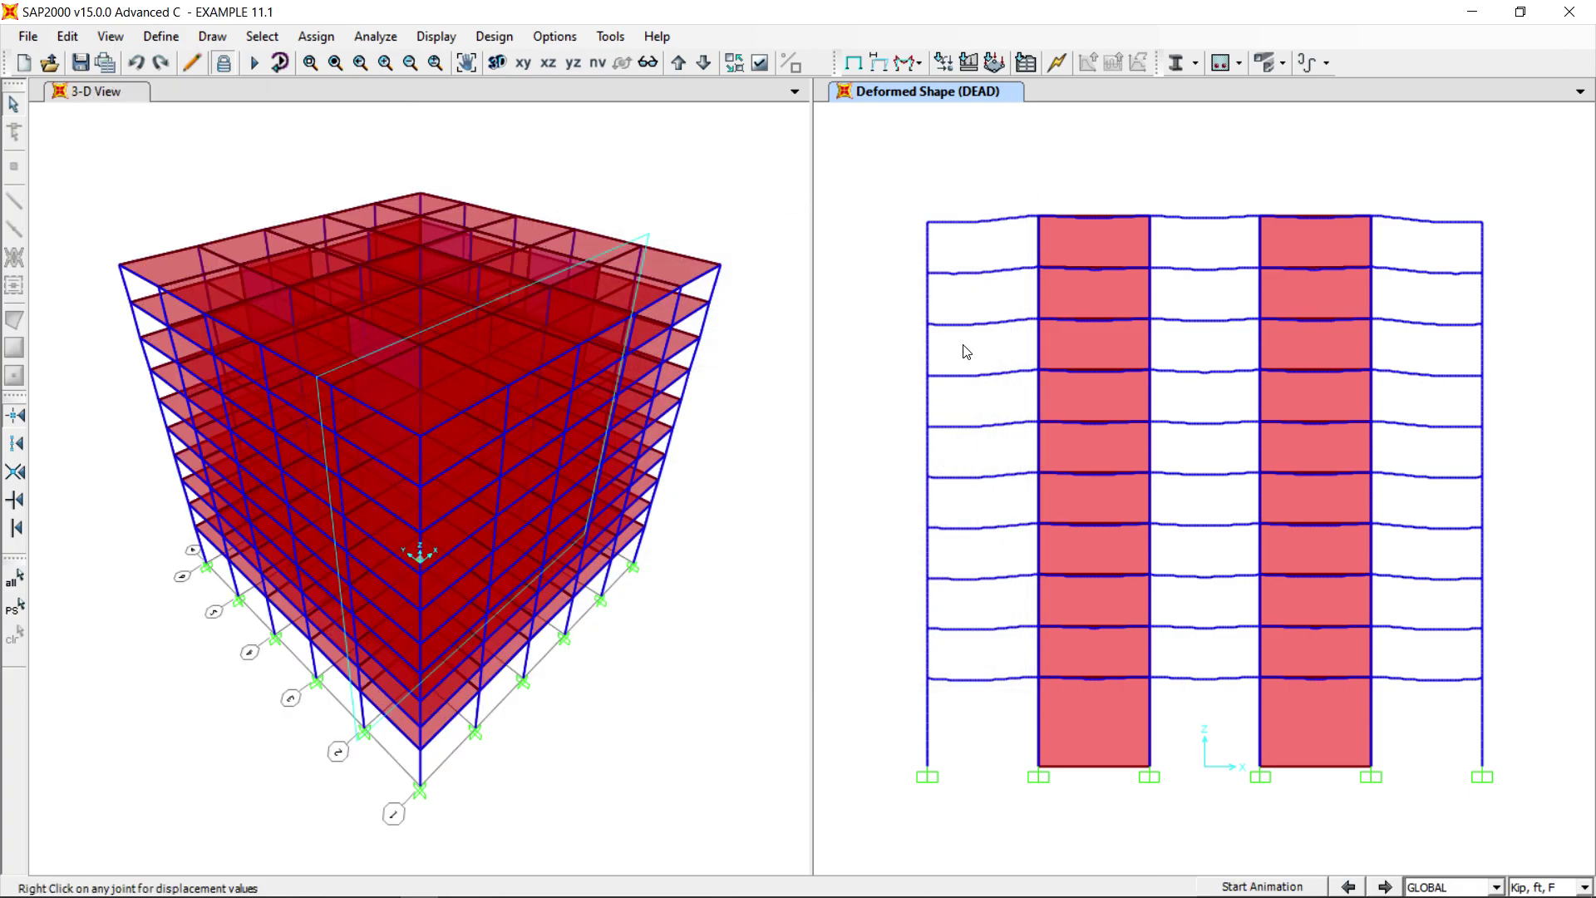
# Step: Run the concrete frame design/check again so its reinforcing results are shown on the XZ elevation
pyautogui.click(494, 36)
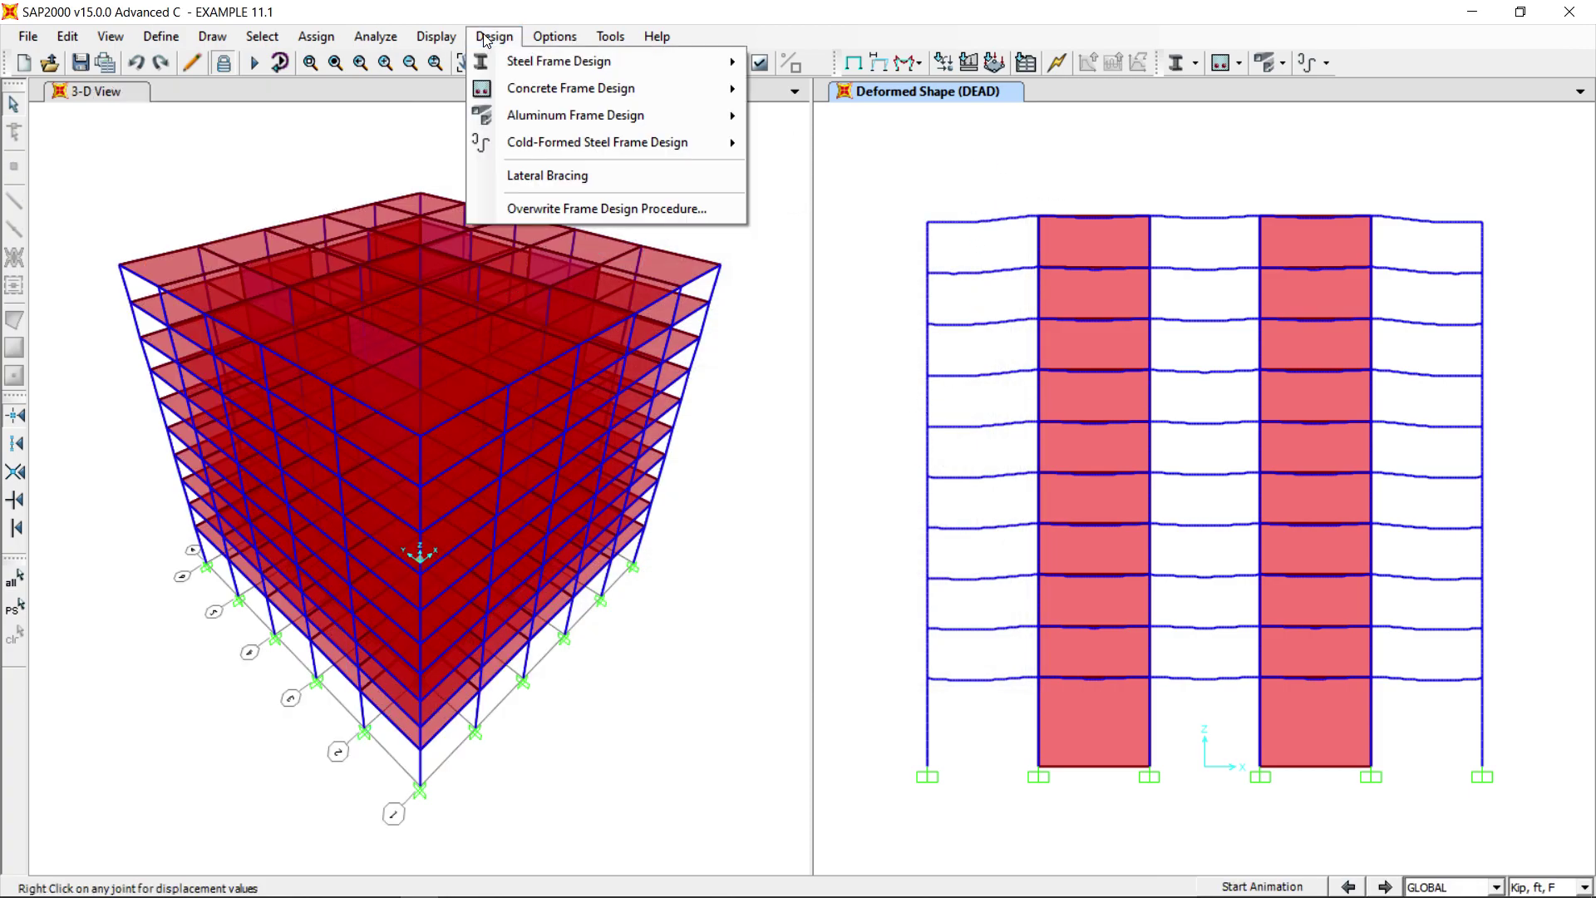
pyautogui.moveTo(529, 89)
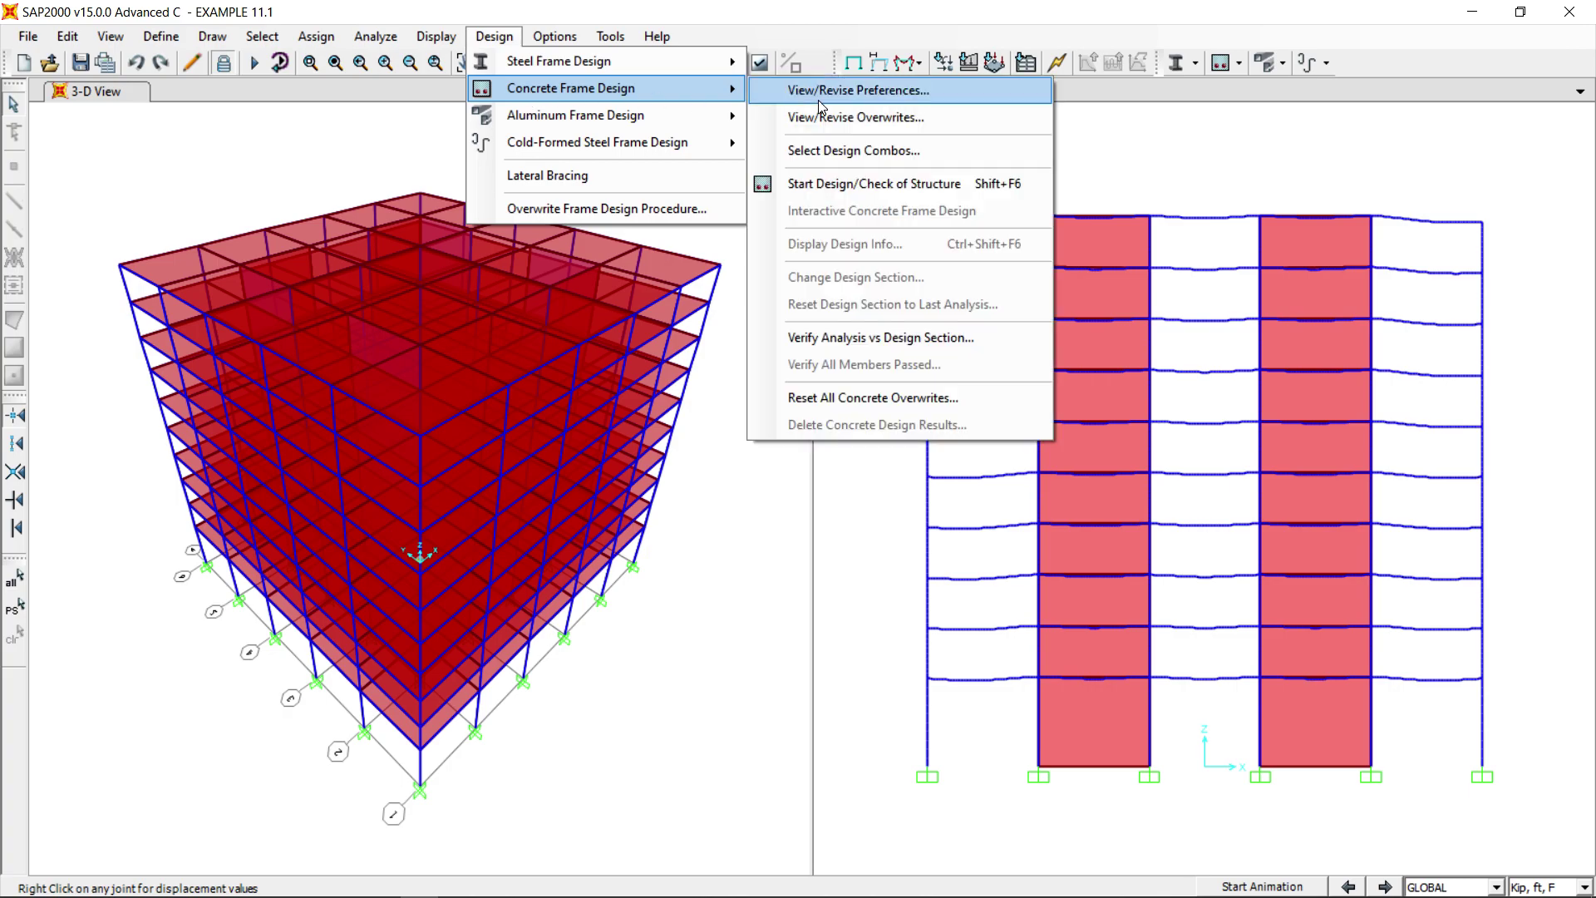
pyautogui.click(869, 185)
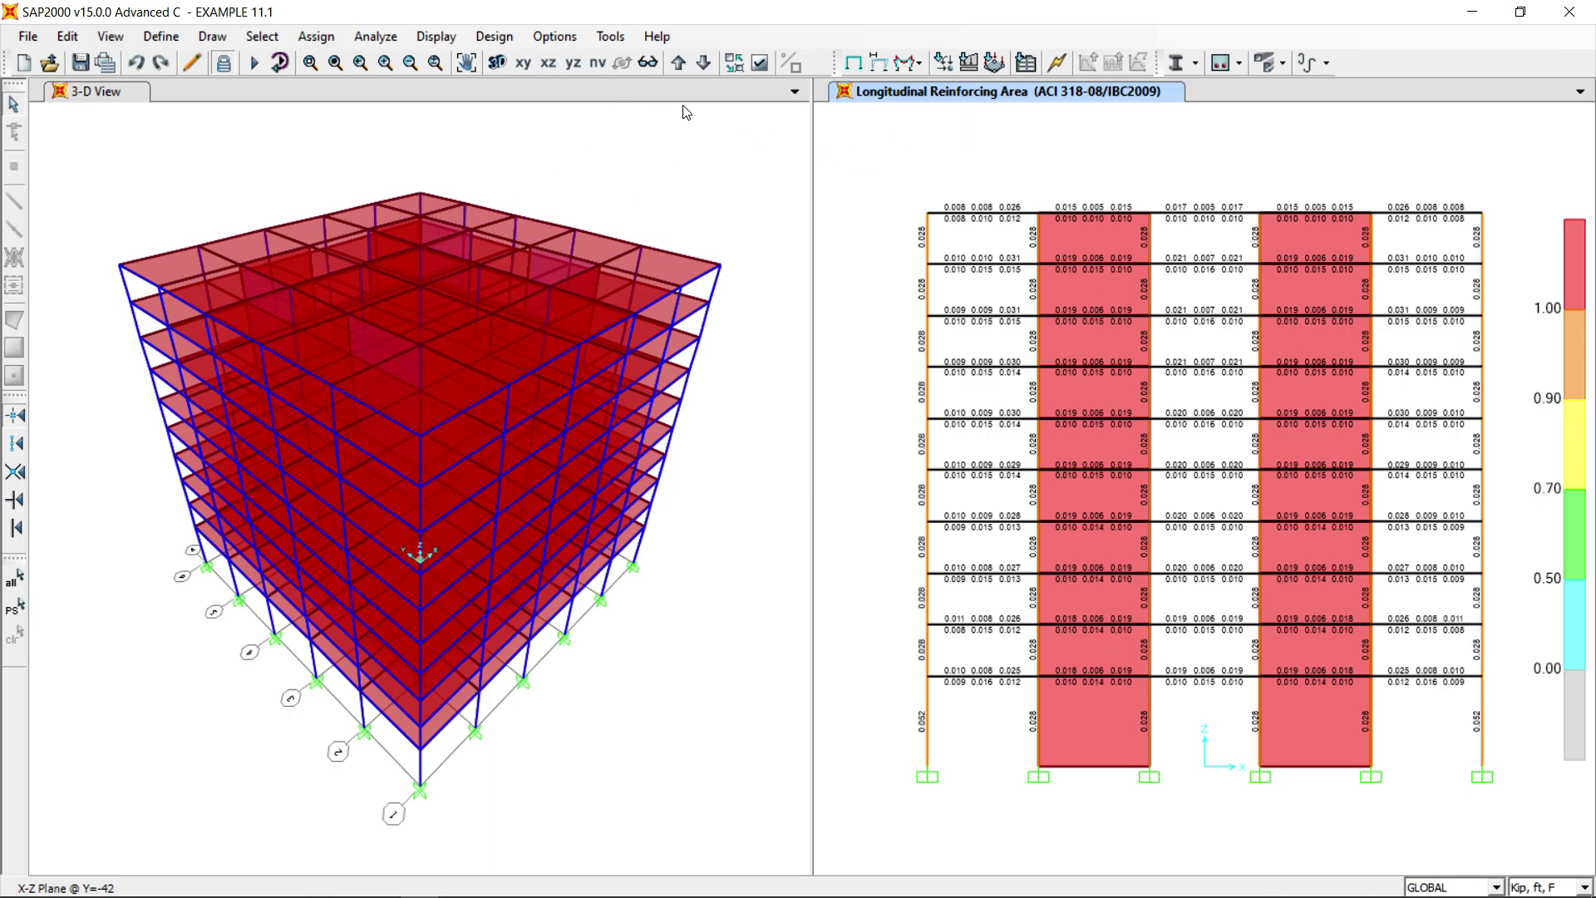
# Step: Go to the elevation at Y=-70 and examine the flexural design details of the second-storey column on grid line C
pyautogui.click(702, 63)
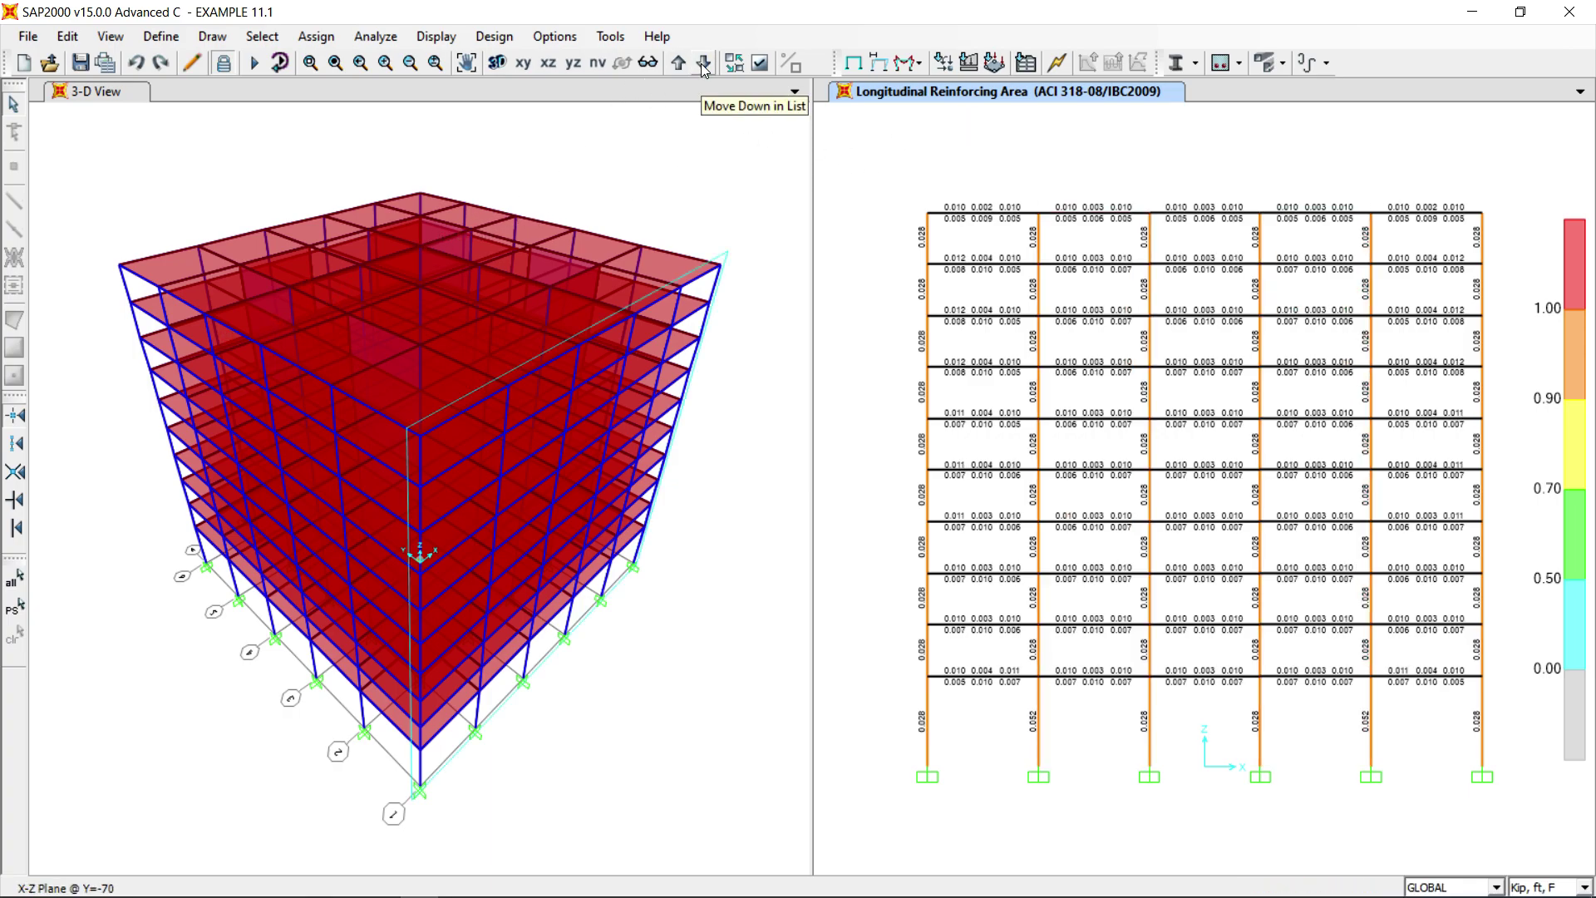
pyautogui.click(1150, 650)
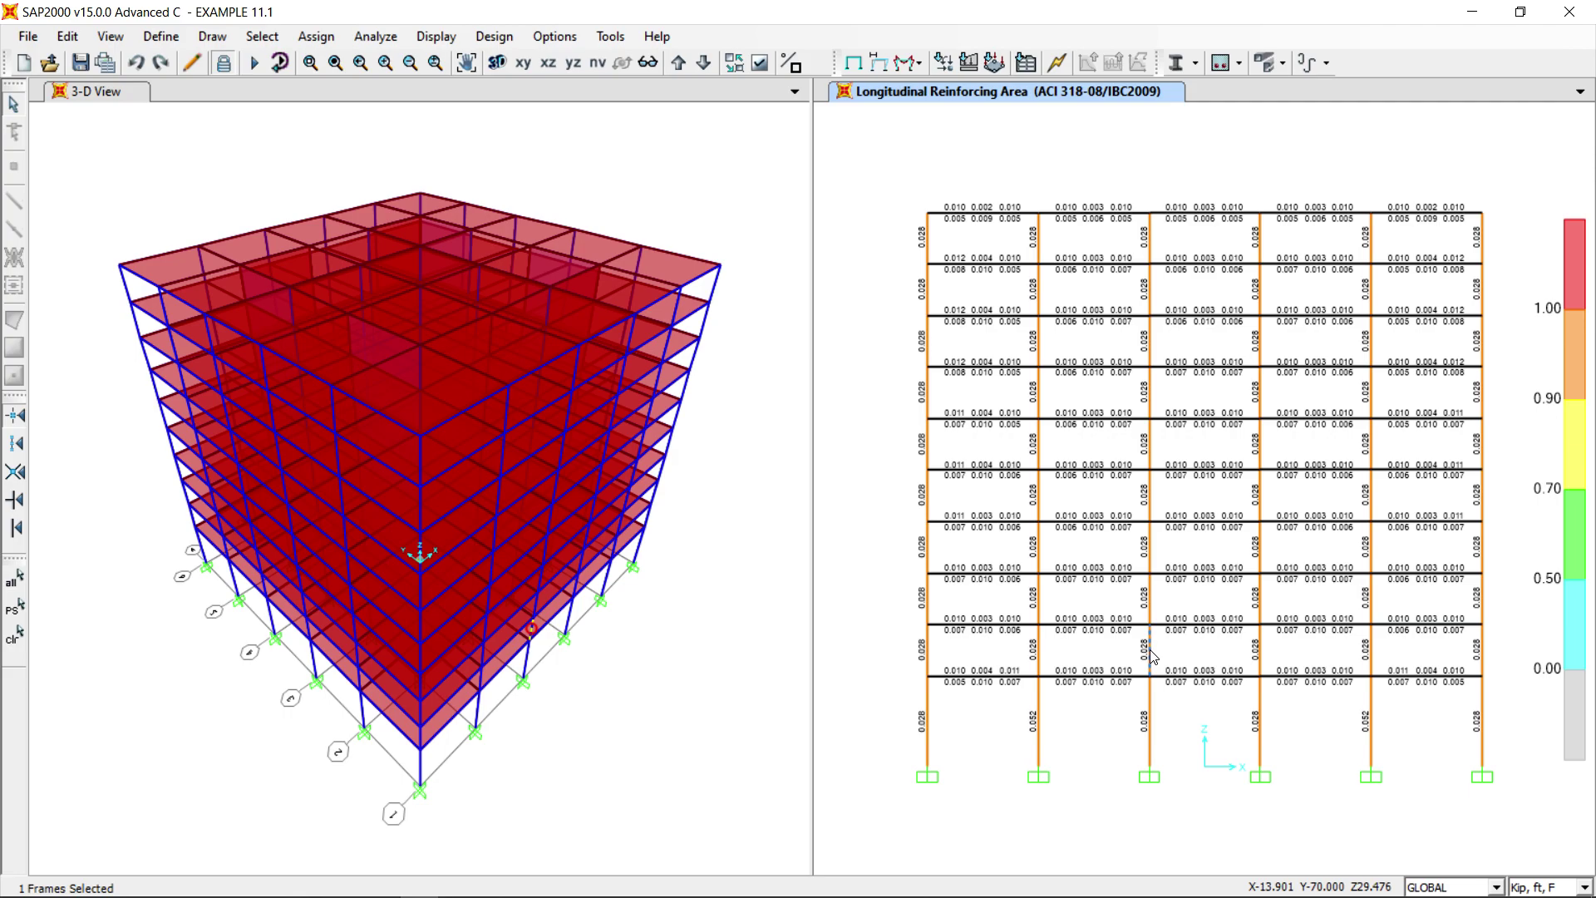
pyautogui.rightClick(1150, 651)
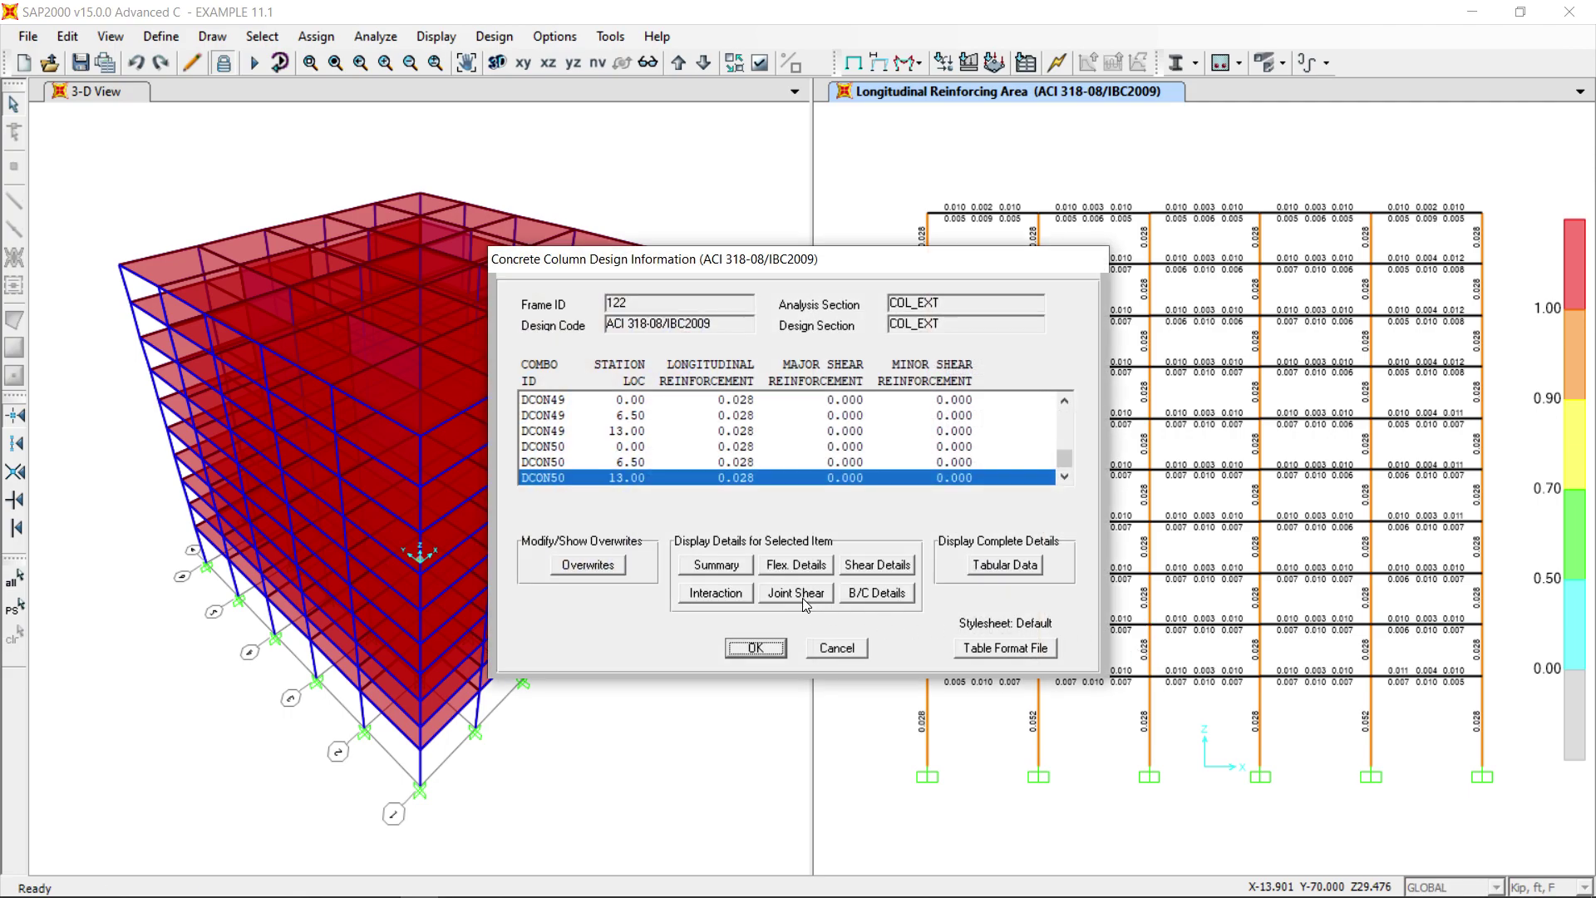
pyautogui.click(791, 568)
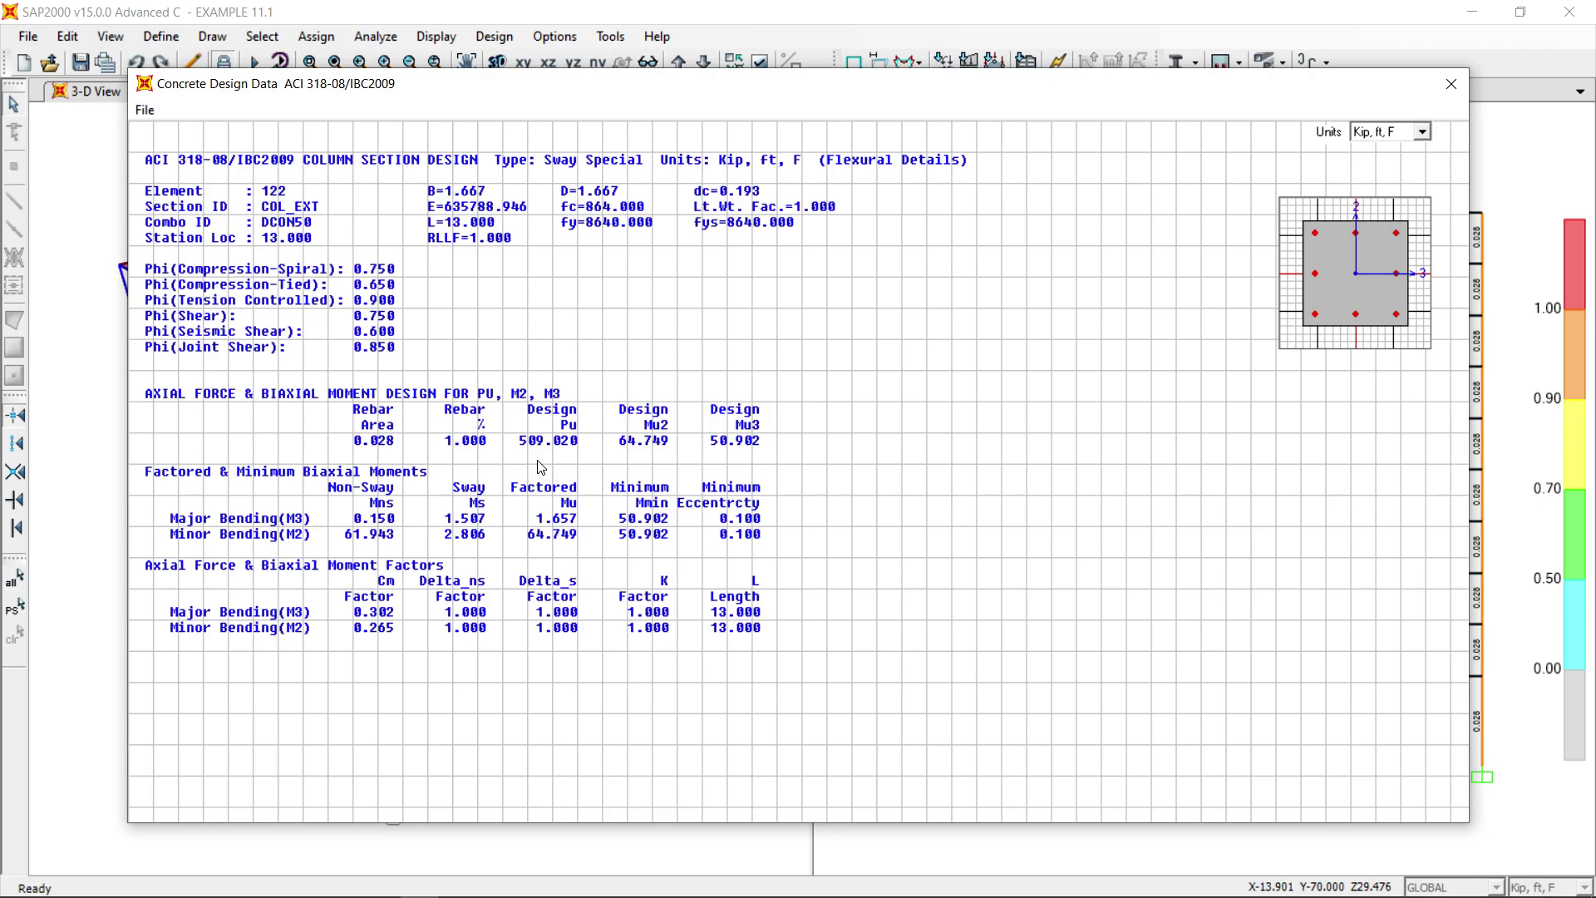
pyautogui.click(1453, 84)
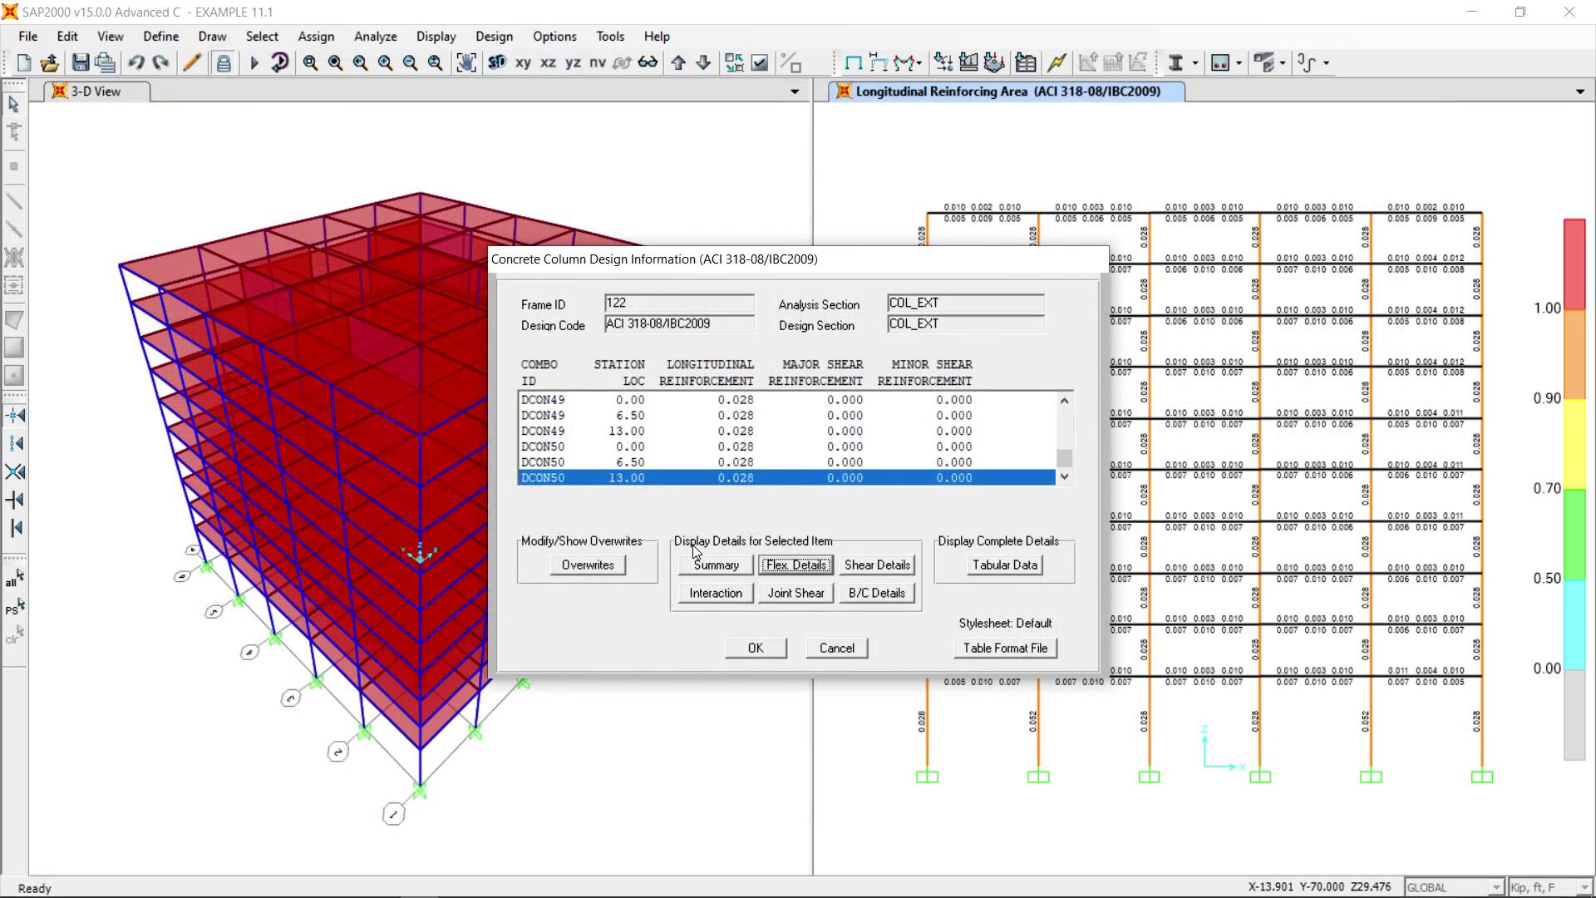
pyautogui.click(771, 648)
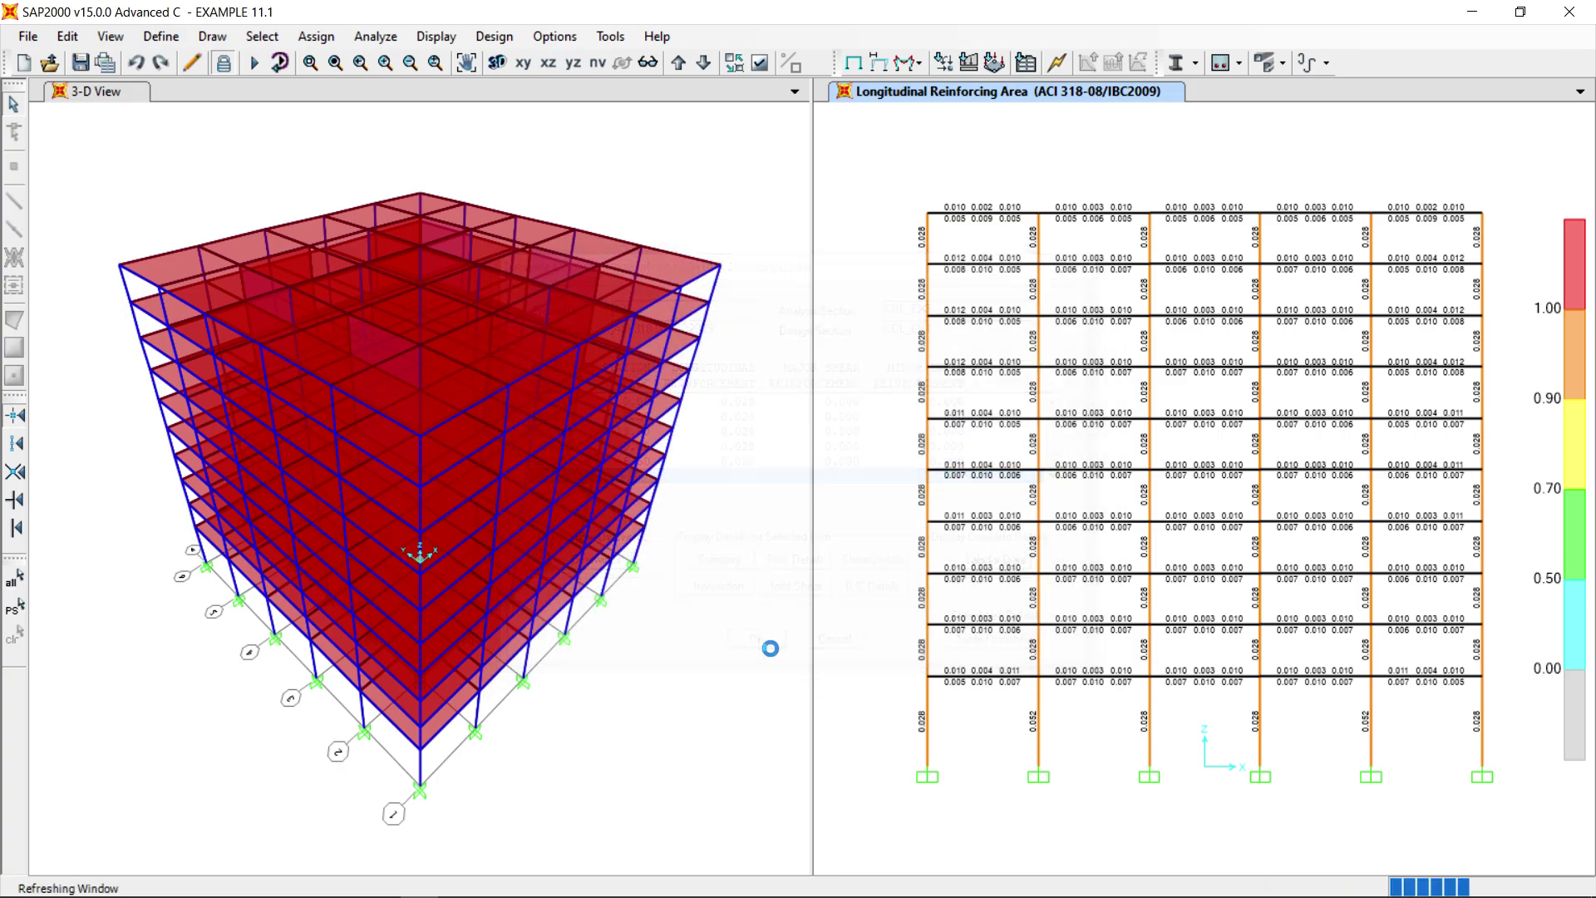
# Step: Examine the flexural design details of the ground-storey column on grid line C for combination DCON50 at station 23.00
pyautogui.click(1150, 733)
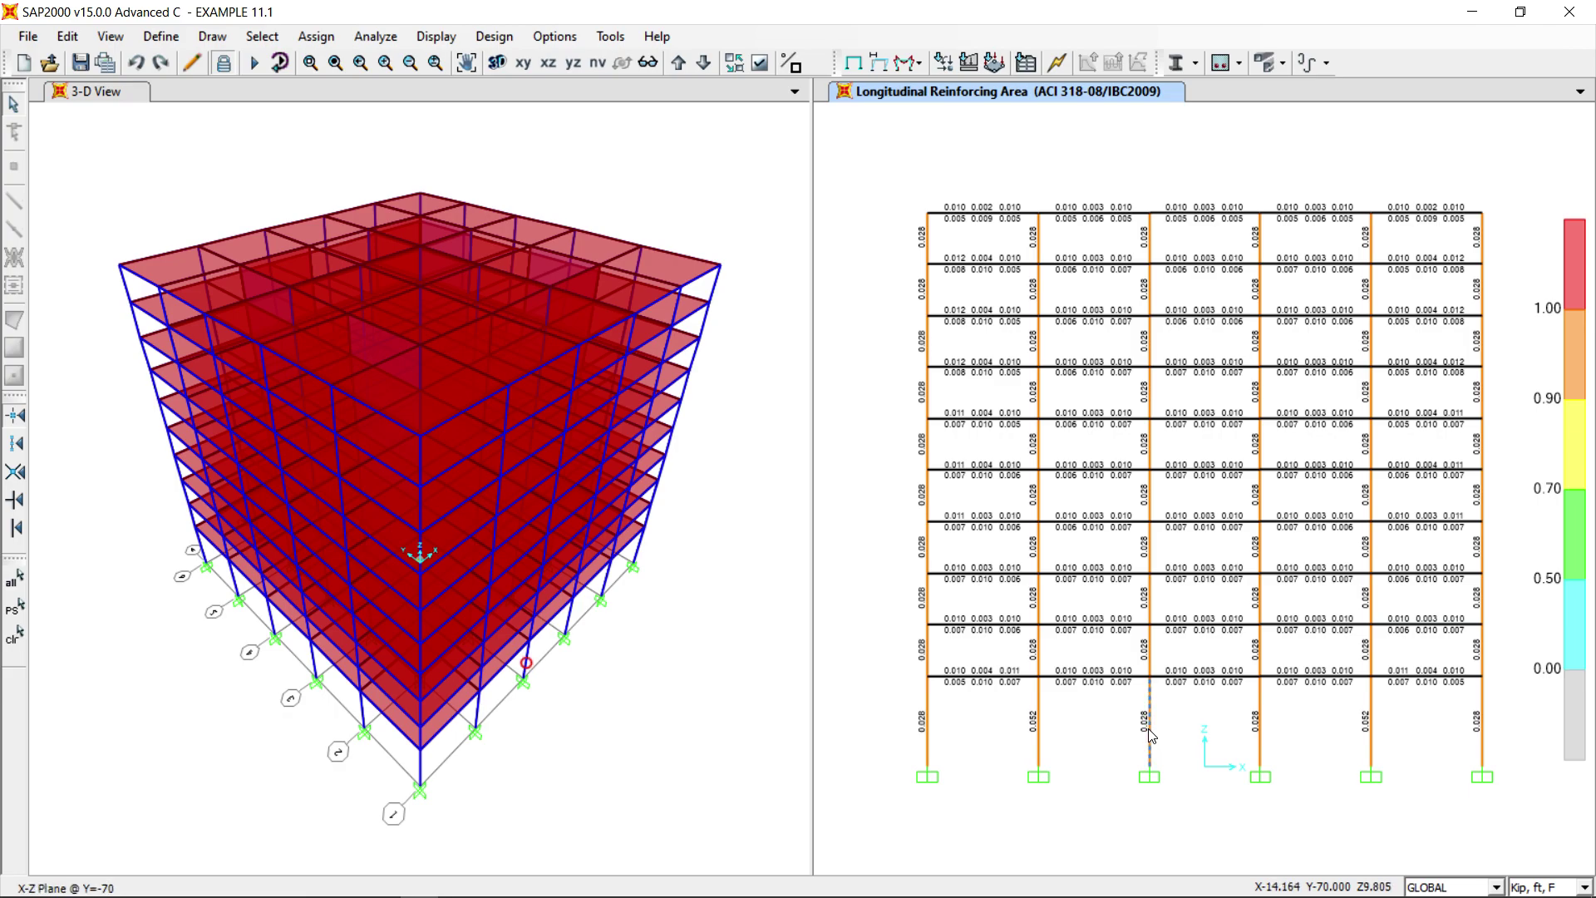
pyautogui.rightClick(1150, 735)
pyautogui.click(781, 569)
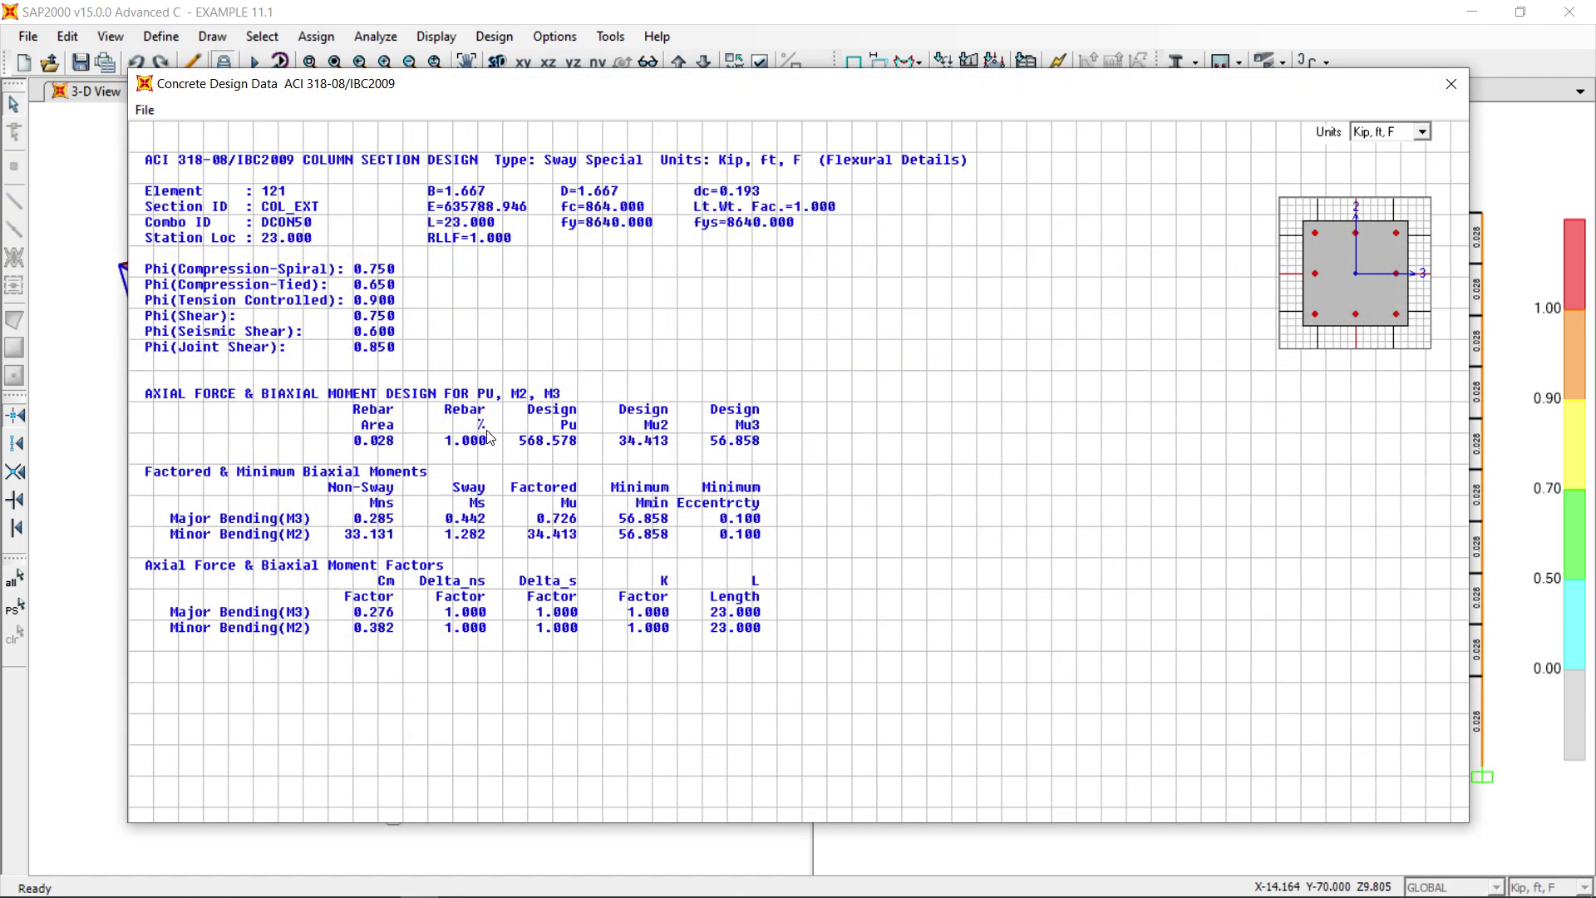
pyautogui.click(1461, 93)
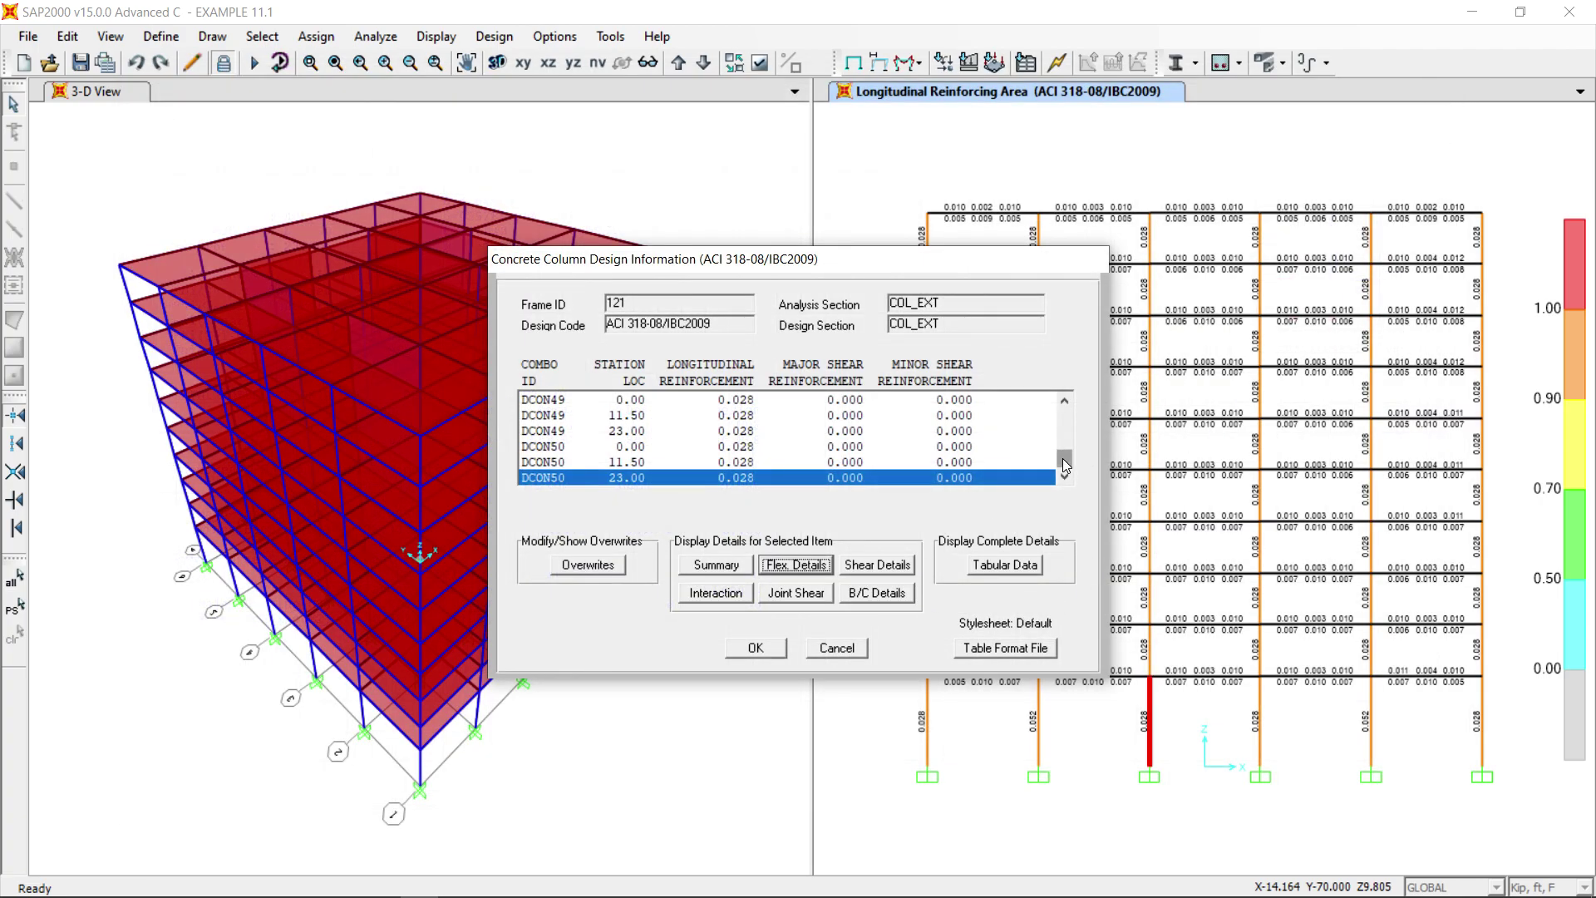
# Step: Examine the same column's flexural details for combination UDCON1 at station 0.00, and return to the 3-D view without changing the design
pyautogui.moveTo(1065, 459); pyautogui.dragTo(1066, 413)
pyautogui.click(627, 402)
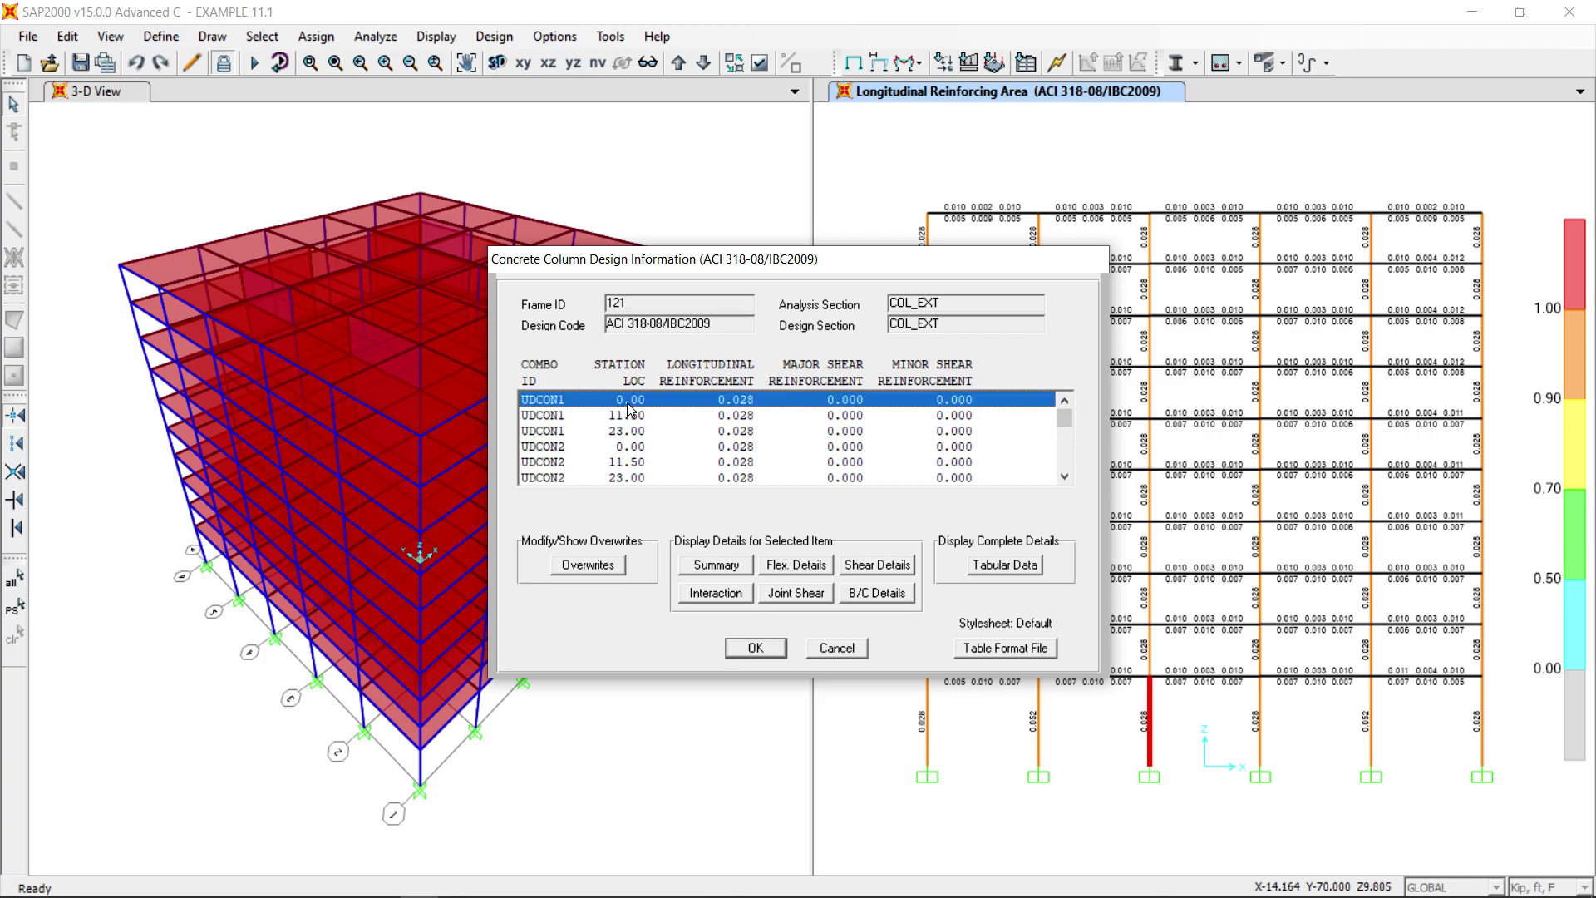
pyautogui.click(787, 570)
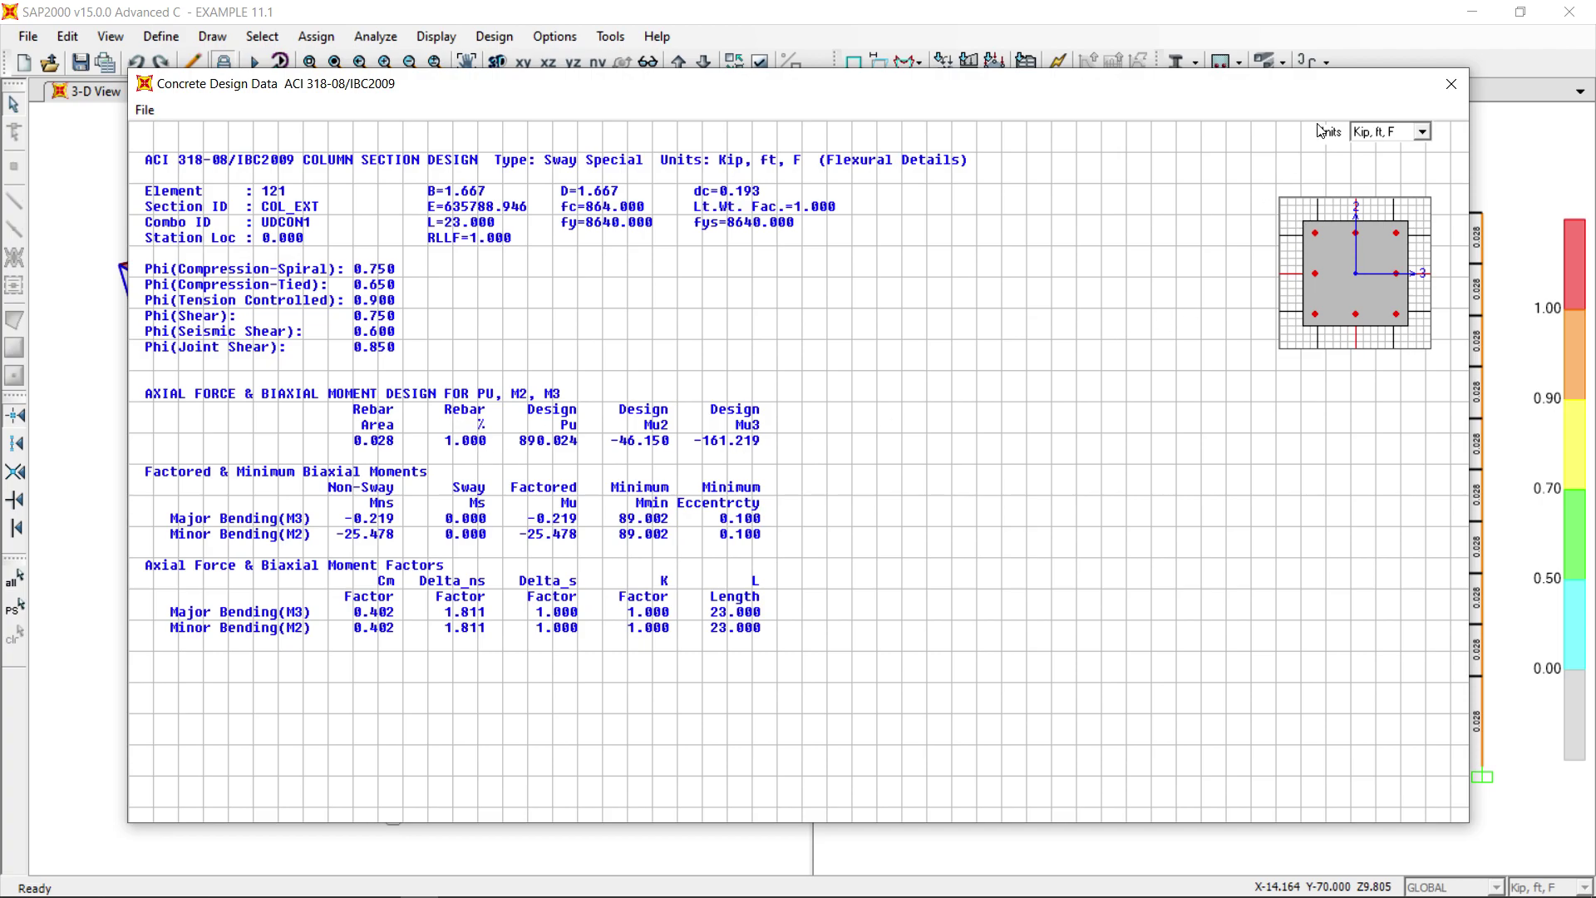
pyautogui.click(1453, 83)
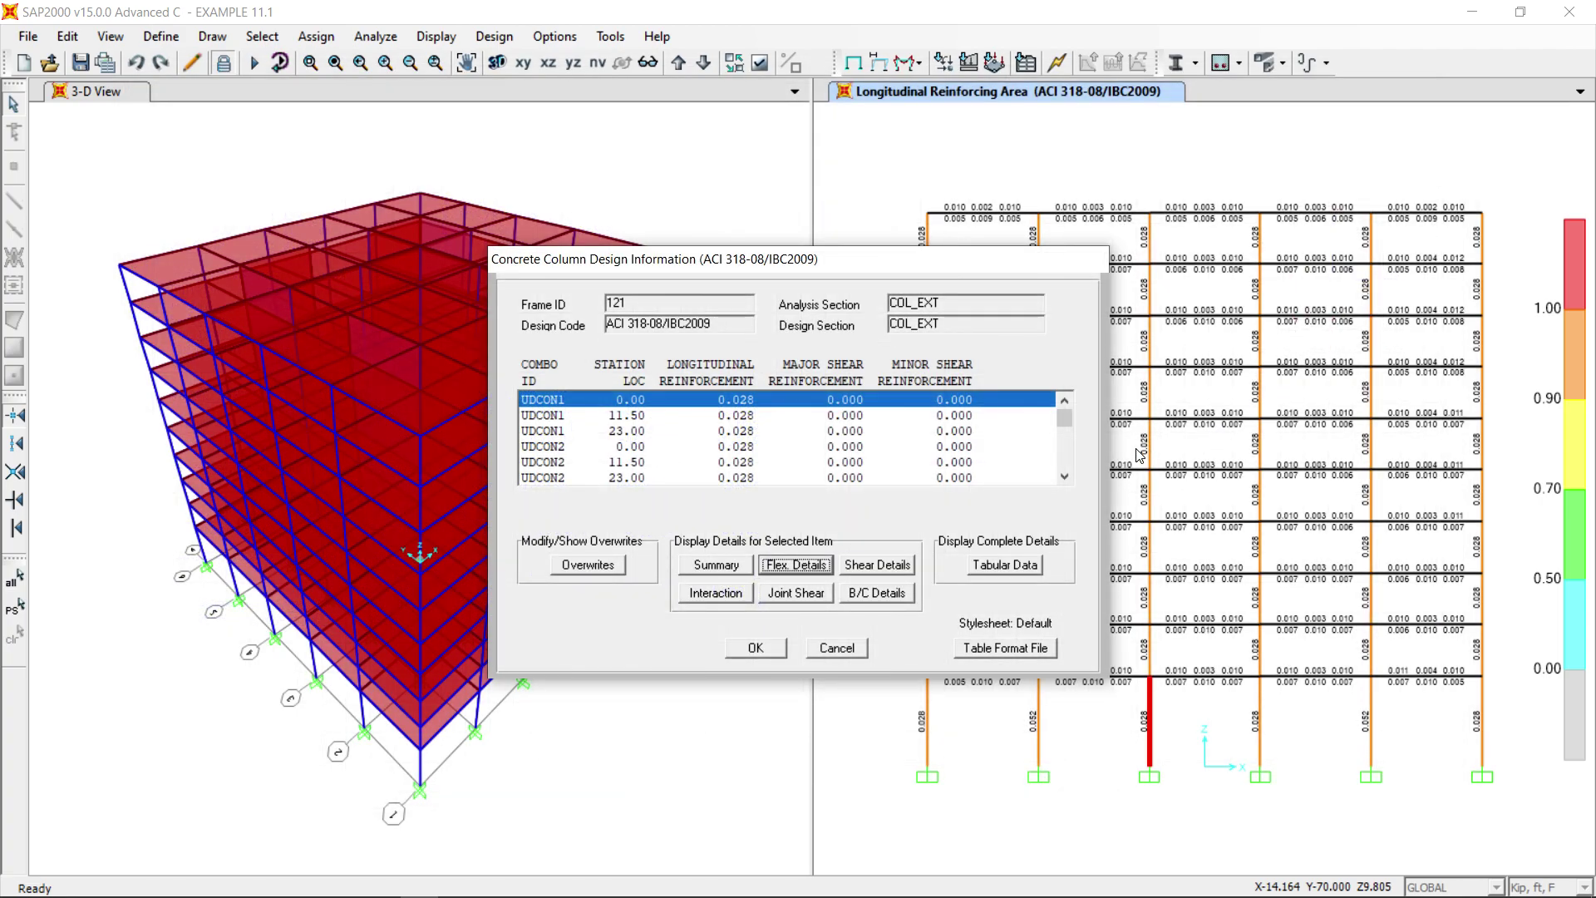
pyautogui.click(832, 649)
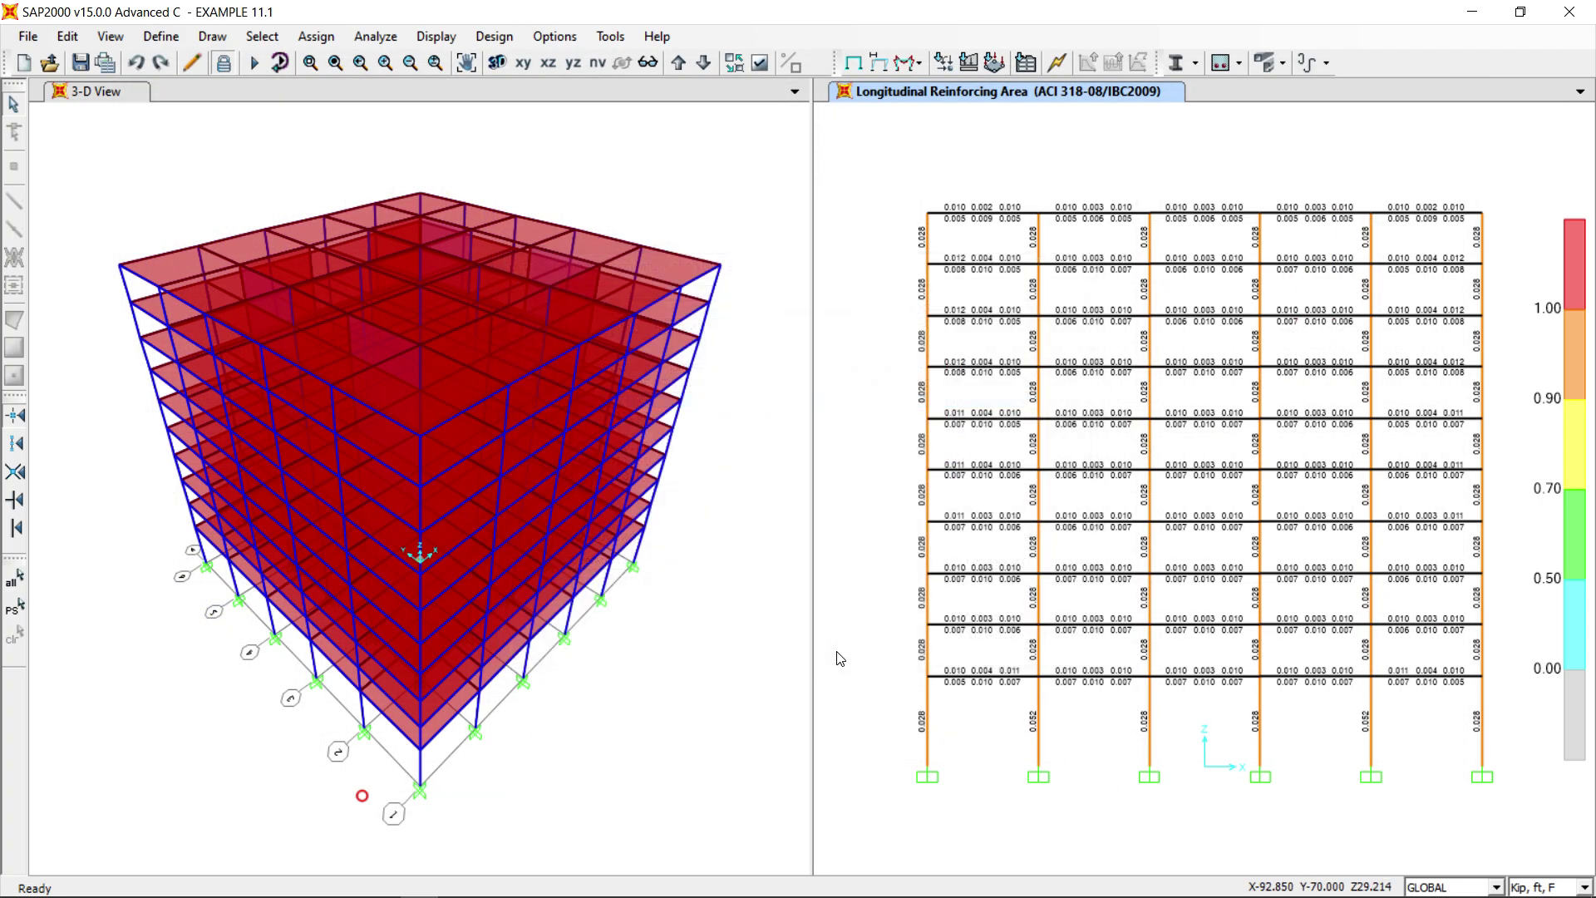
pyautogui.click(415, 163)
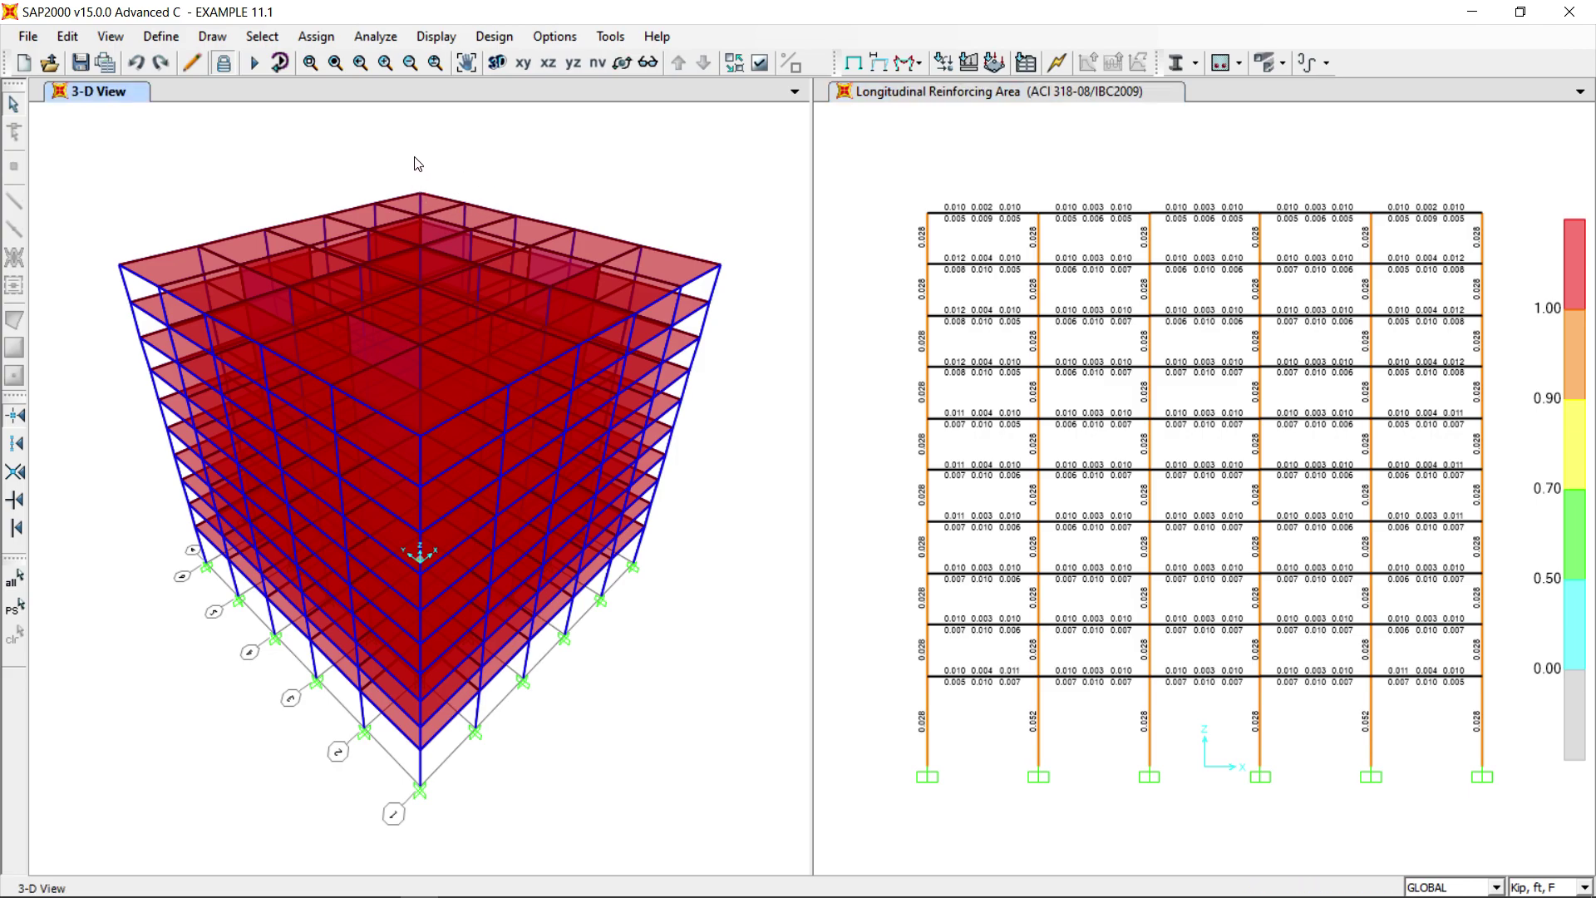